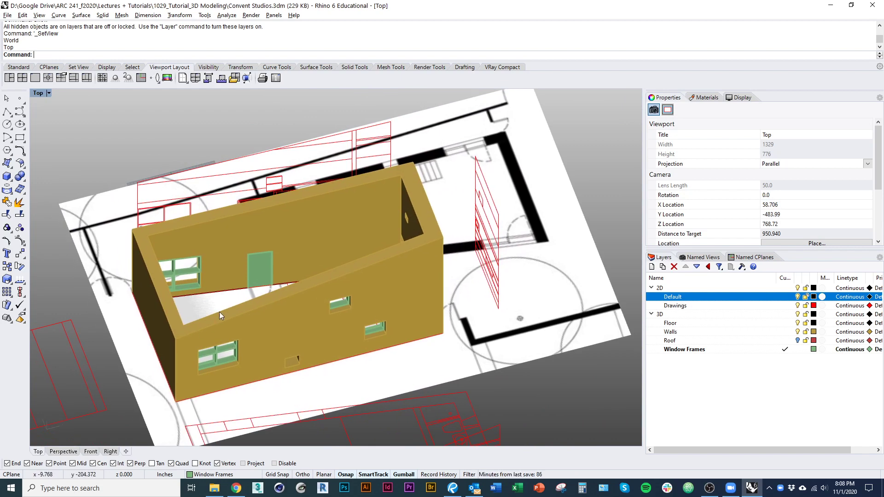
Step: Orbit around the walls block to inspect its windows and a window frame
right_click_drag(220, 316, 231, 309, "ctrl+shift")
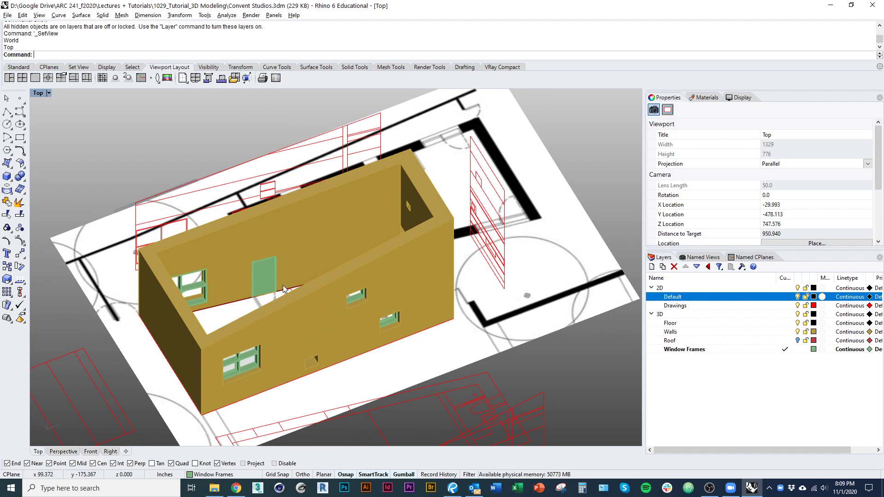
right_click_drag(228, 278, 217, 254, "ctrl+shift")
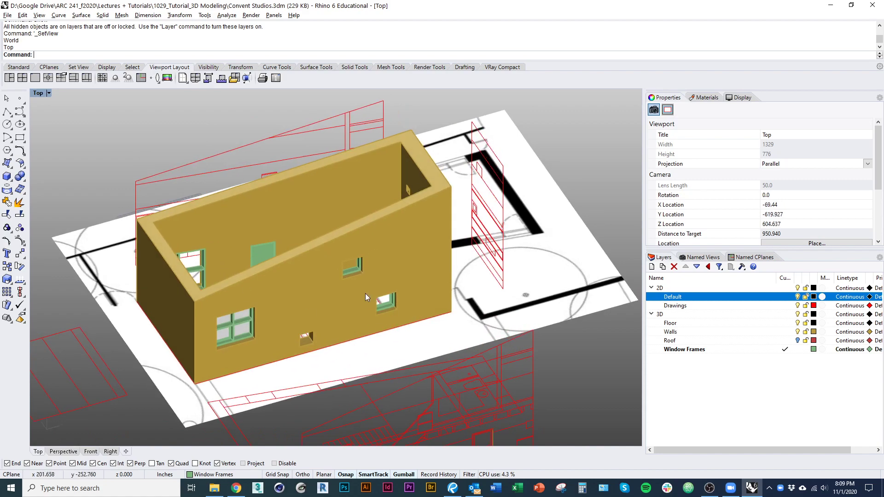
scroll(367, 293, "up", 9)
scroll(406, 303, "down", 9)
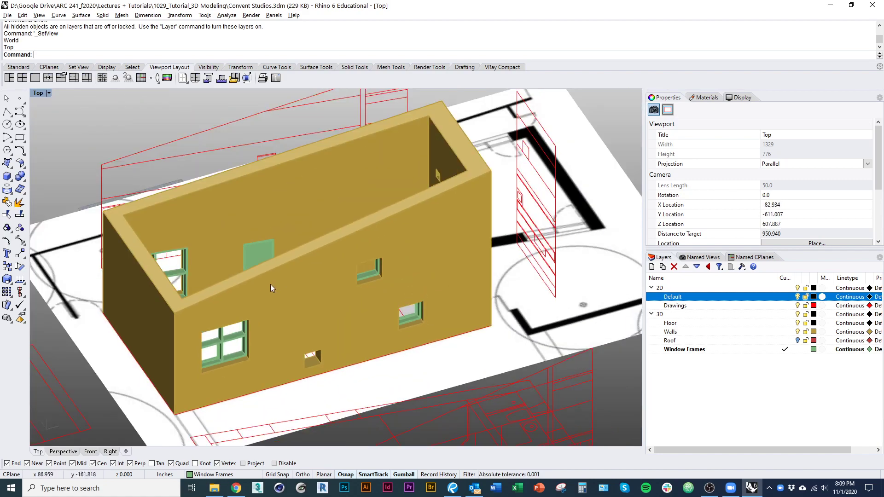
left_click(270, 284)
right_click_drag(369, 275, 548, 300, "ctrl+shift")
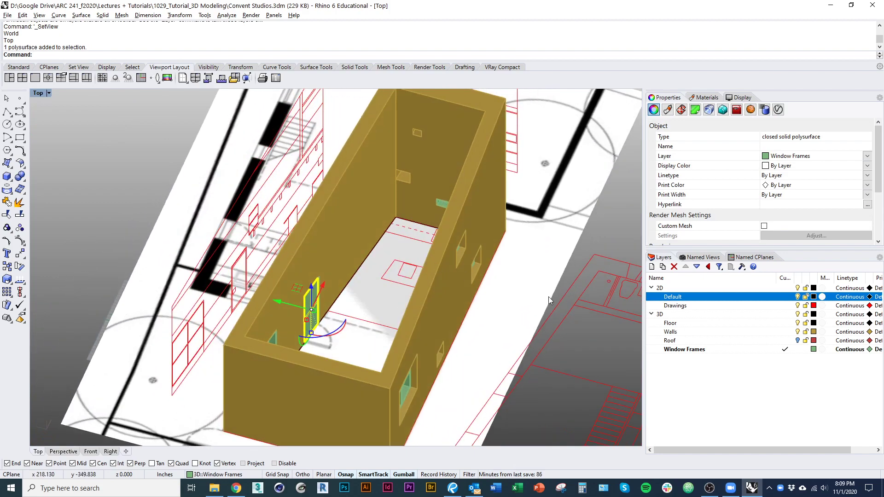
Step: Temporarily show the Roof layer and hide the 2D drawings to inspect the roof, then restore both
left_click(798, 341)
right_click_drag(464, 332, 415, 228, "ctrl+shift")
left_click(798, 288)
right_click_drag(343, 199, 428, 324, "ctrl+shift")
left_click(798, 289)
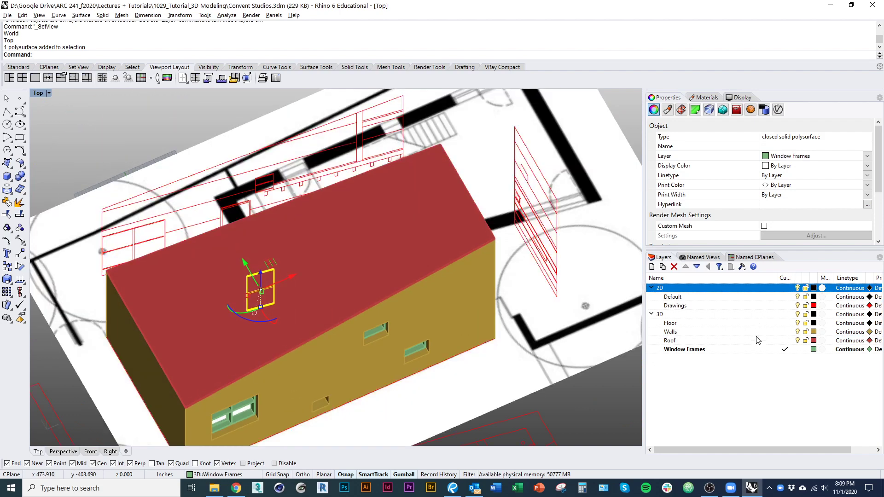
left_click(798, 341)
Step: Select the walls polysurface and orbit toward the plan
right_click_drag(428, 313, 295, 387)
right_click_drag(276, 309, 395, 385, "shift")
scroll(377, 330, "down", 5)
left_click(371, 356)
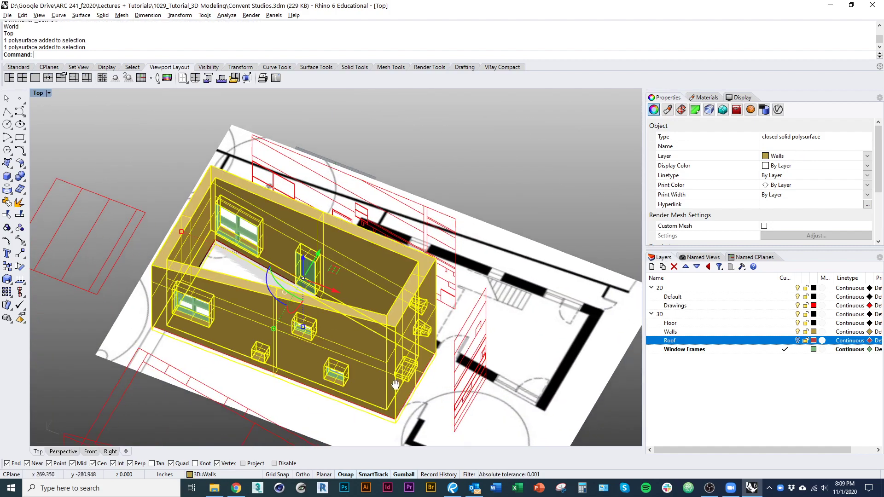
right_click_drag(323, 330, 422, 373)
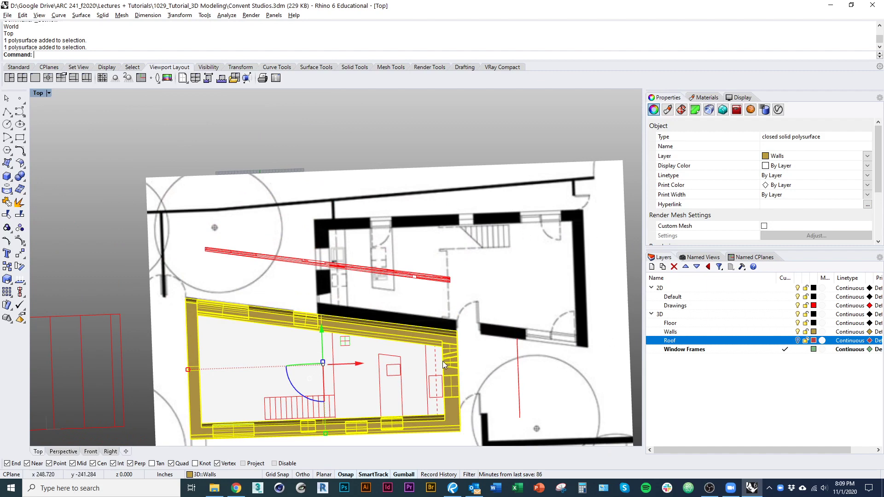
right_click_drag(431, 412, 359, 413, "ctrl+shift")
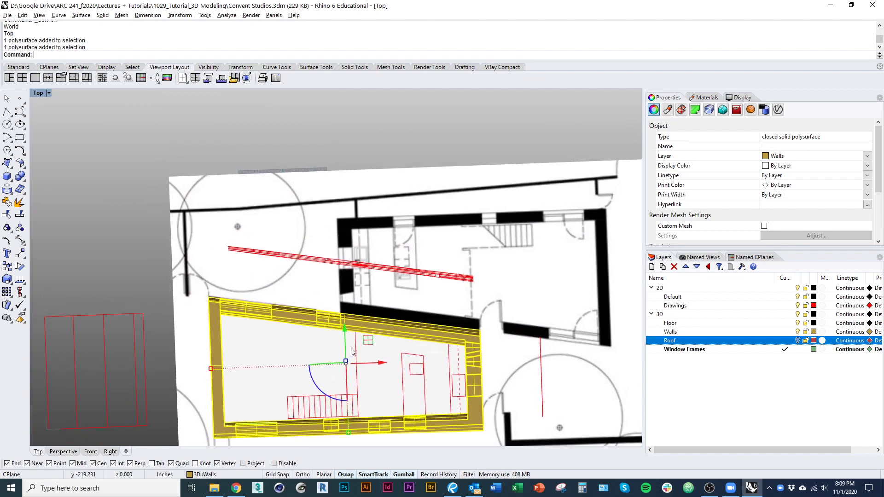
Step: Duplicate the walls block, undo the stray drag, and rotate the copy level with the gumball
left_click_drag(343, 321, 333, 177)
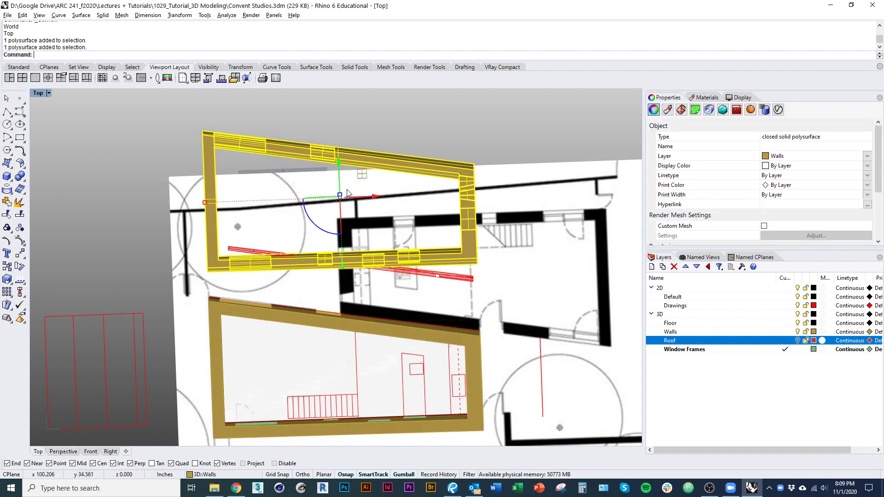
right_click_drag(339, 249, 319, 328)
left_click(316, 314)
key("ctrl+z")
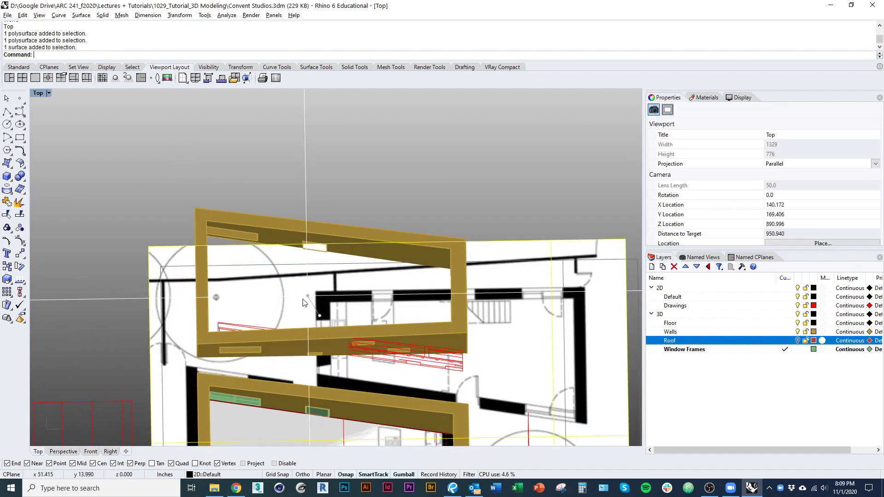
left_click(294, 239)
left_click_drag(303, 303, 419, 314)
Step: Move the walls copy from its opening corner onto the matching End-snapped corner of the other wing
type("M")
key("Return")
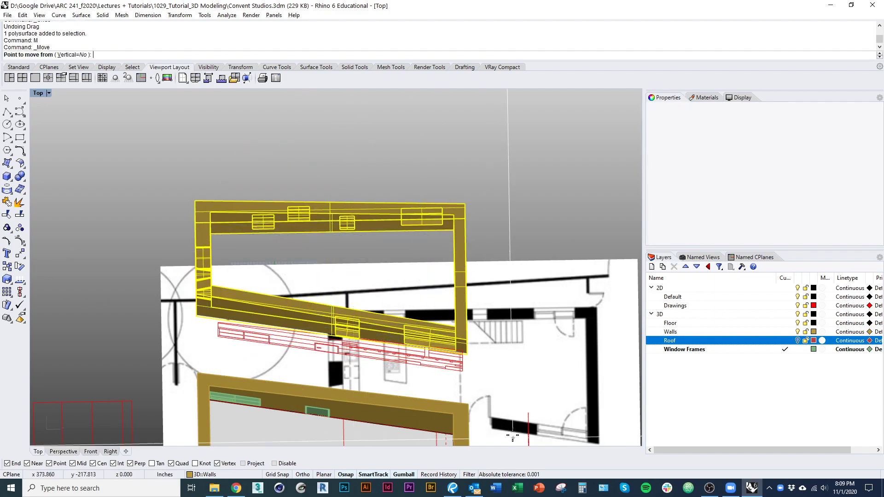
right_click_drag(419, 371, 479, 368, "ctrl+shift")
scroll(276, 290, "up", 10)
left_click(194, 257)
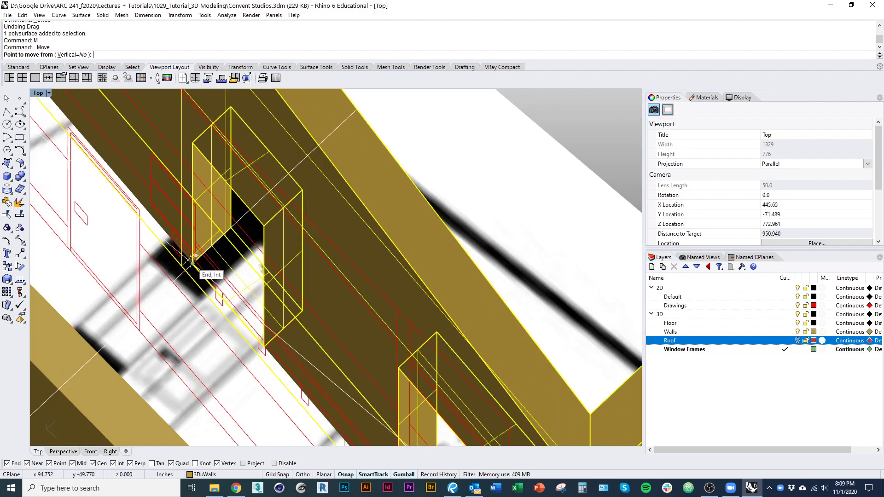
scroll(287, 261, "down", 6)
scroll(287, 260, "up", 10)
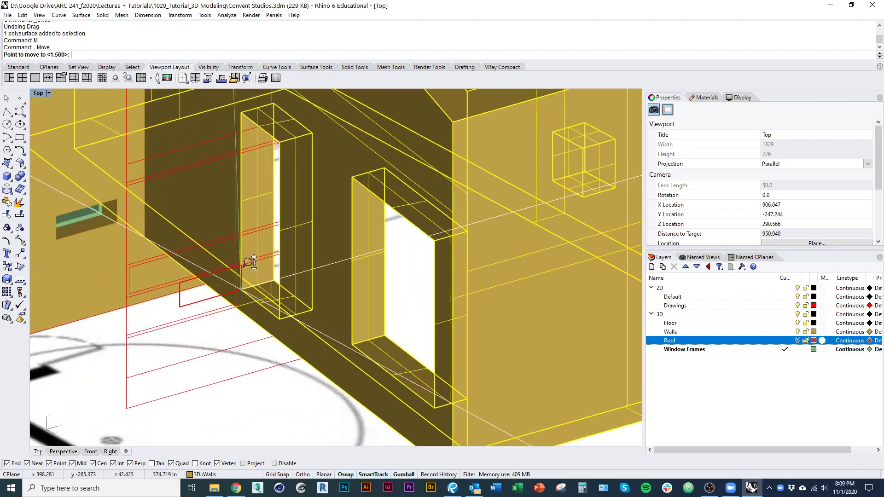
scroll(198, 272, "up", 5)
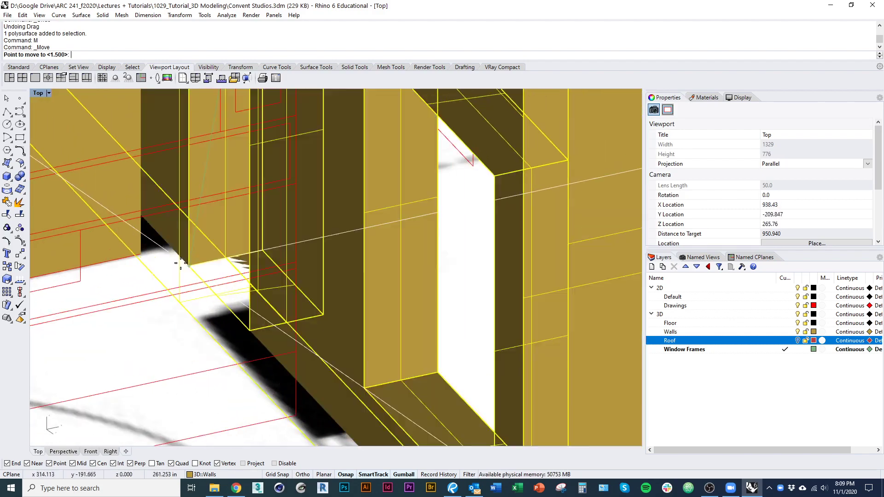
left_click(234, 240)
scroll(234, 240, "down", 10)
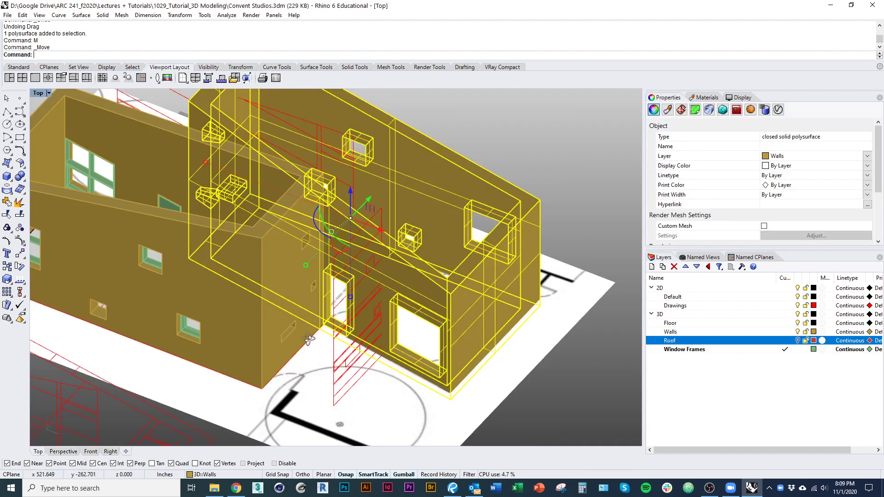
right_click_drag(326, 184, 394, 393, "ctrl+shift")
left_click(368, 352)
Step: Orbit around the two joined wall wings, then reset the viewport to the Top plan view
right_click_drag(295, 343, 386, 256, "ctrl+shift")
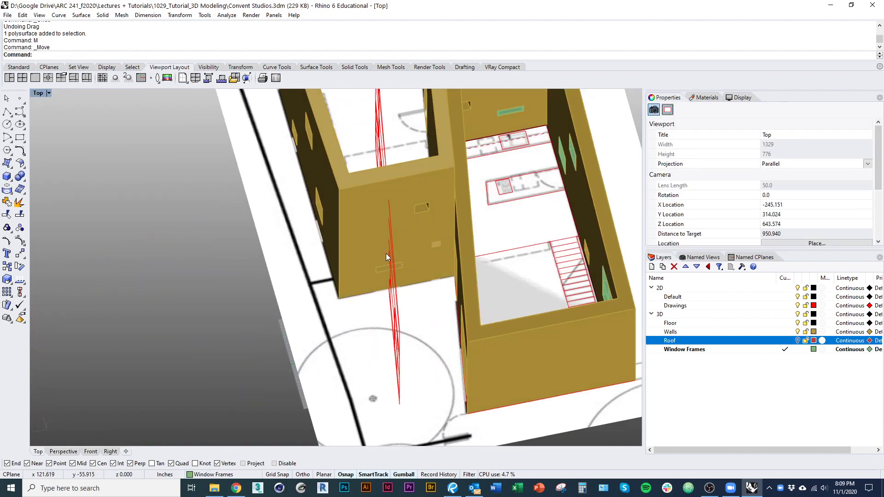
right_click_drag(375, 291, 252, 285, "ctrl+shift")
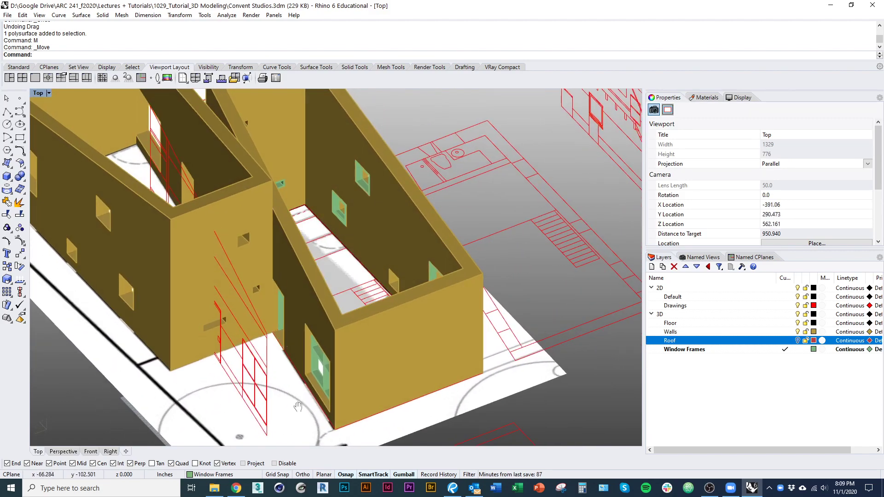
right_click_drag(298, 407, 249, 288, "shift")
right_click_drag(277, 259, 229, 383, "ctrl+shift")
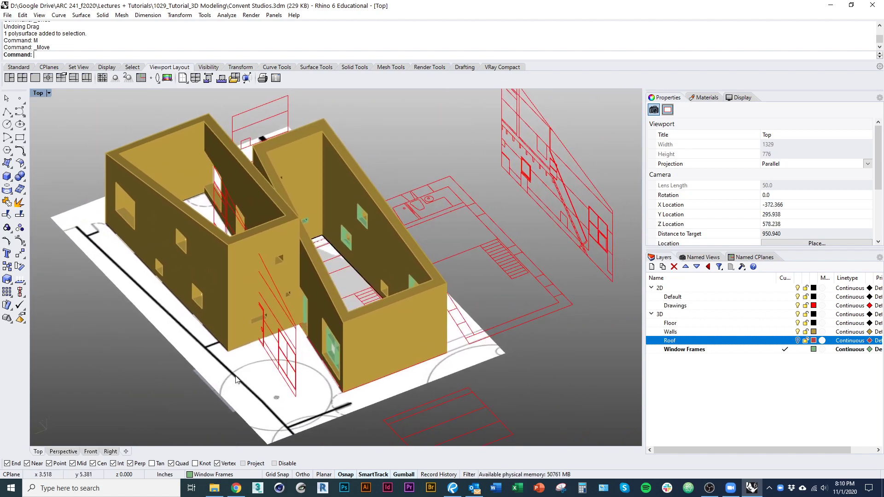
right_click_drag(355, 404, 178, 3, "ctrl+shift")
right_click_drag(130, 126, 270, 312, "ctrl+shift")
type("op")
key("Return")
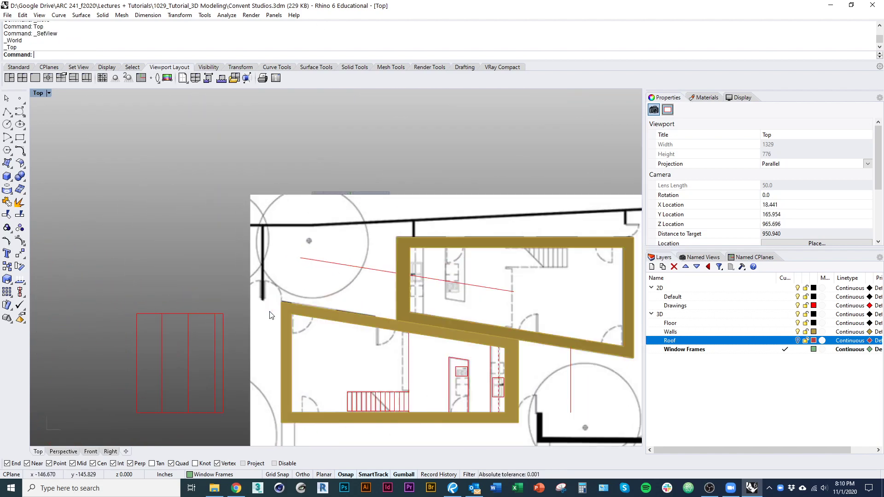
Step: Make Drawings the current layer and hide the 3D walls so the plan is visible for tracing
scroll(259, 301, "up", 11)
type("pl")
key("Return")
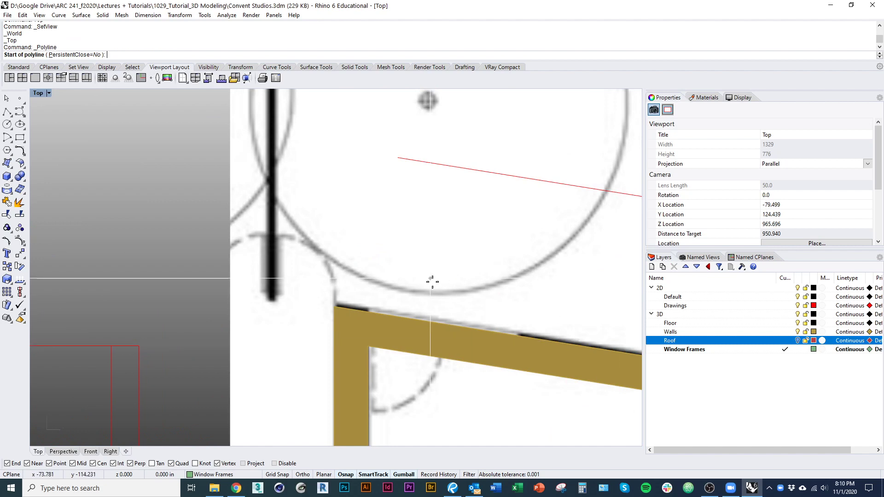
left_click(790, 307)
left_click(798, 316)
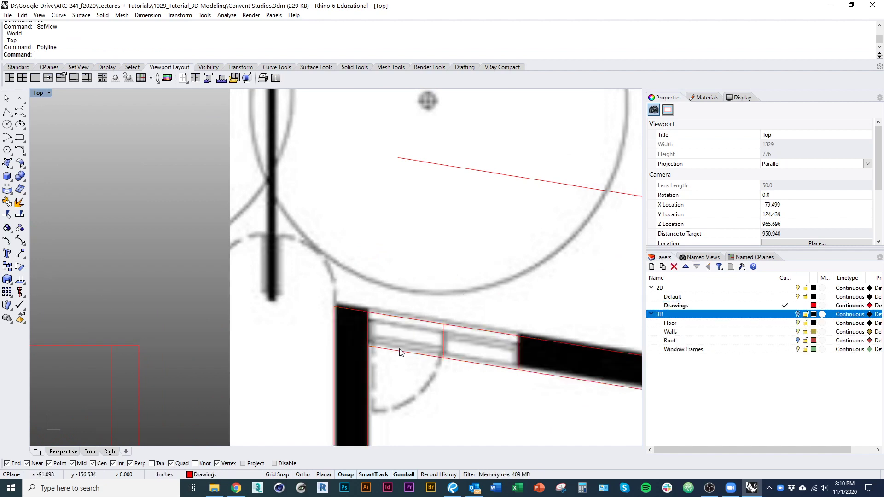
right_click_drag(374, 337, 316, 327)
scroll(315, 326, "down", 4)
right_click(311, 323)
Step: Trace a short wall line and a polyline outline along the upper wall corners to the junction
left_click(289, 306)
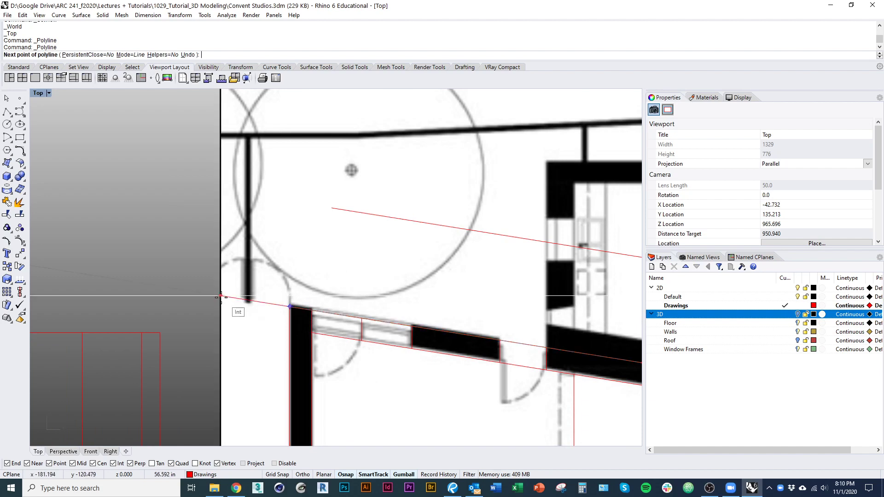
left_click(197, 292)
right_click(263, 319)
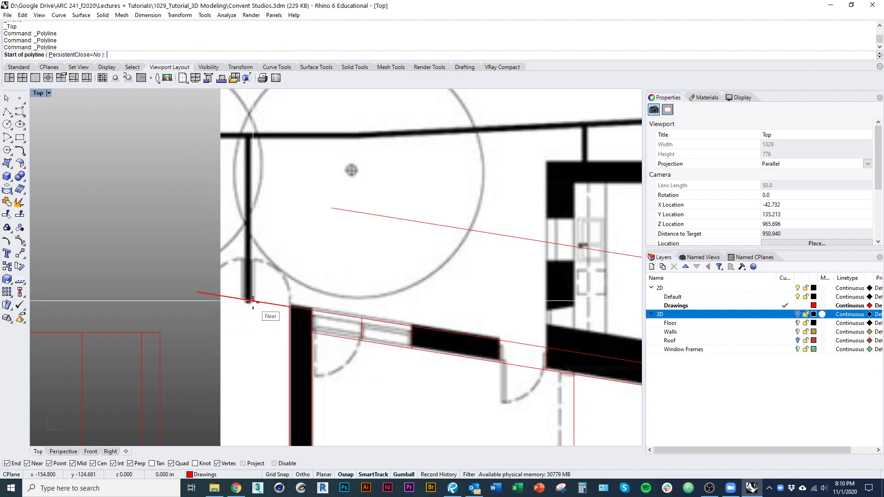
left_click(250, 302)
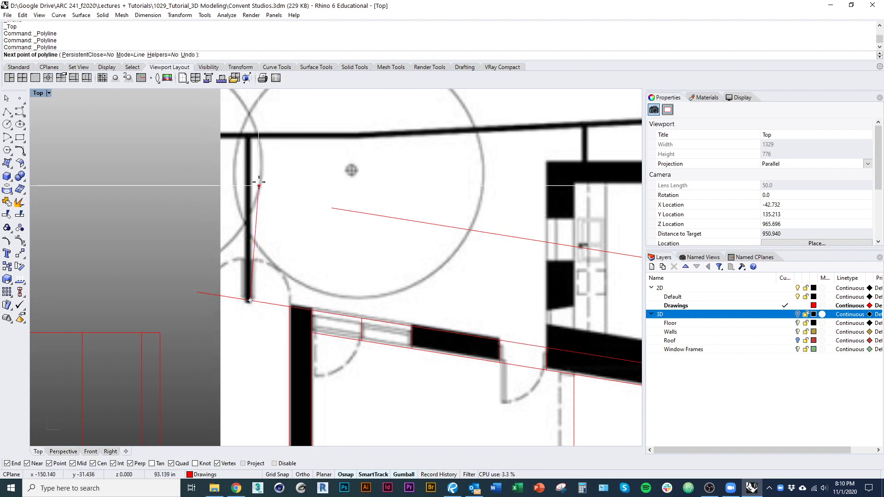
left_click(250, 138)
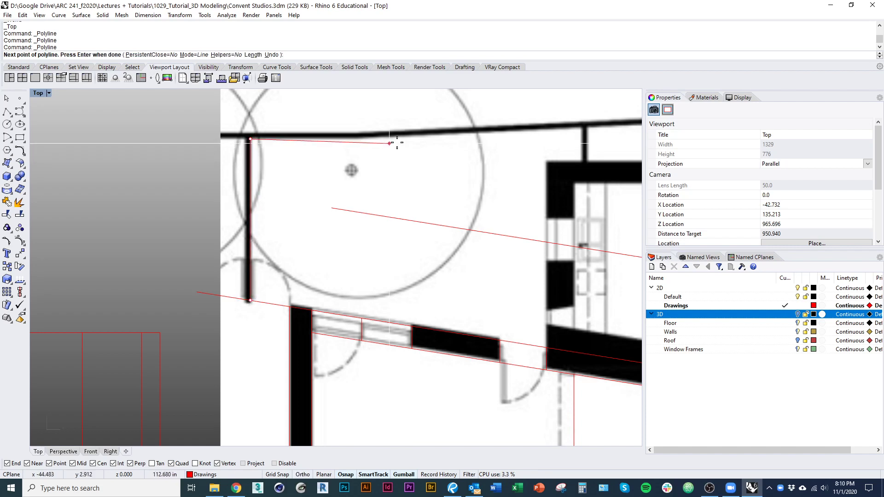
right_click_drag(396, 138, 270, 190)
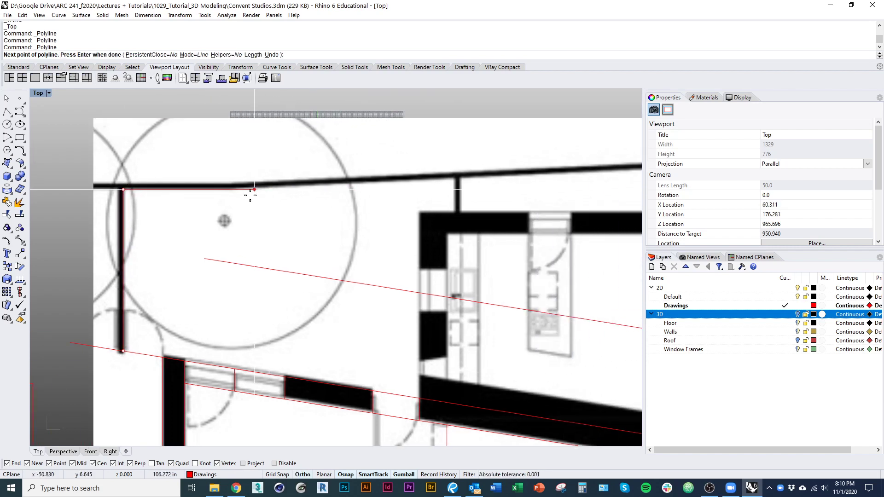
left_click(229, 189)
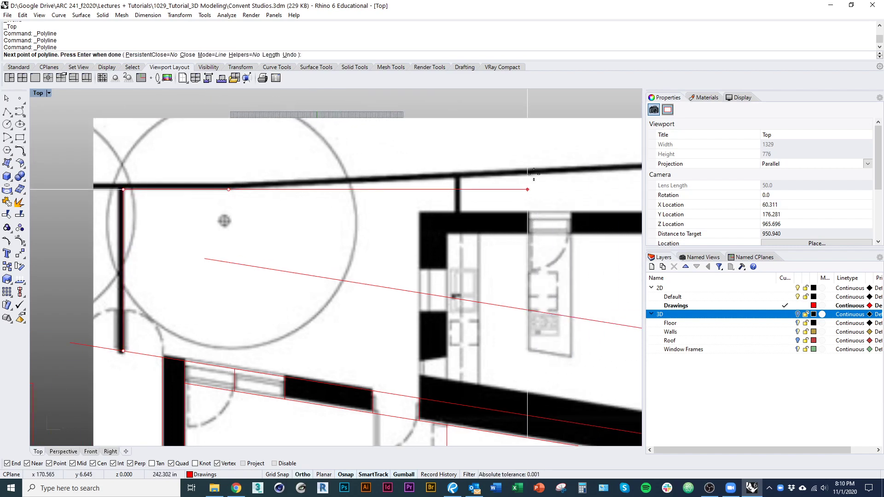
left_click(570, 173)
right_click(568, 173)
Step: Draw a short vertical polyline along the interior wall junction and select it
scroll(451, 194, "up", 6)
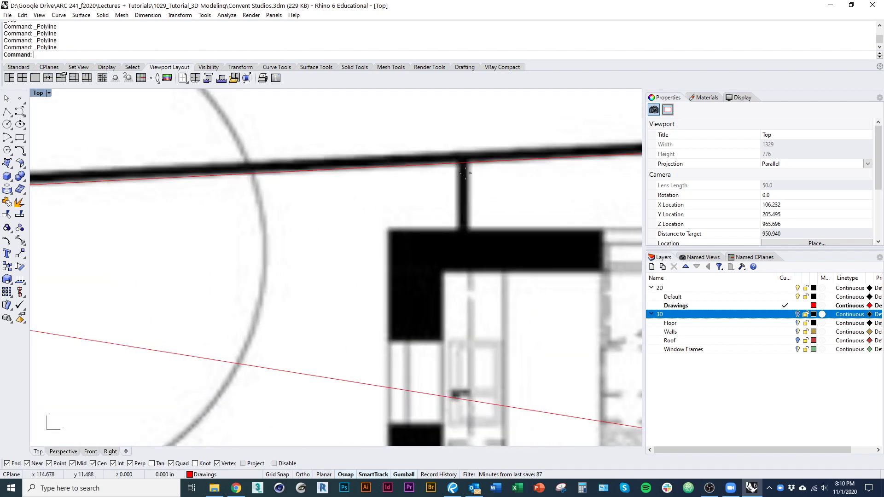
right_click(456, 177)
left_click(456, 164)
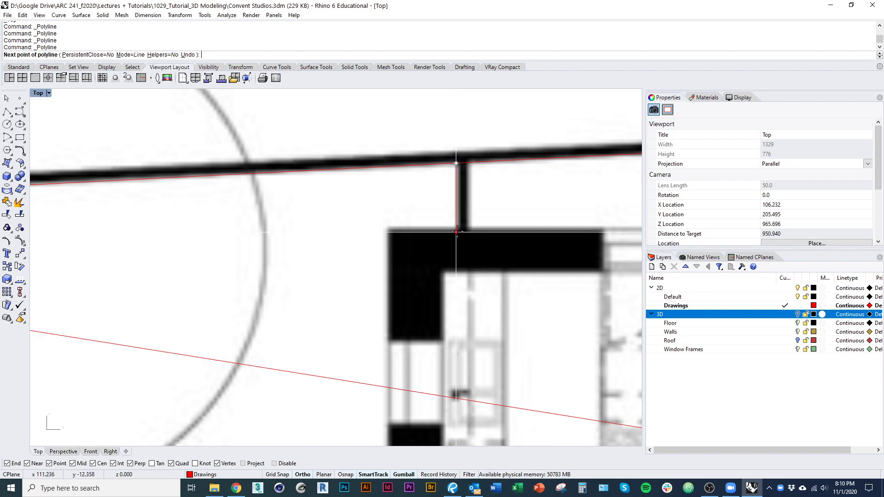
left_click(456, 227)
right_click(404, 227)
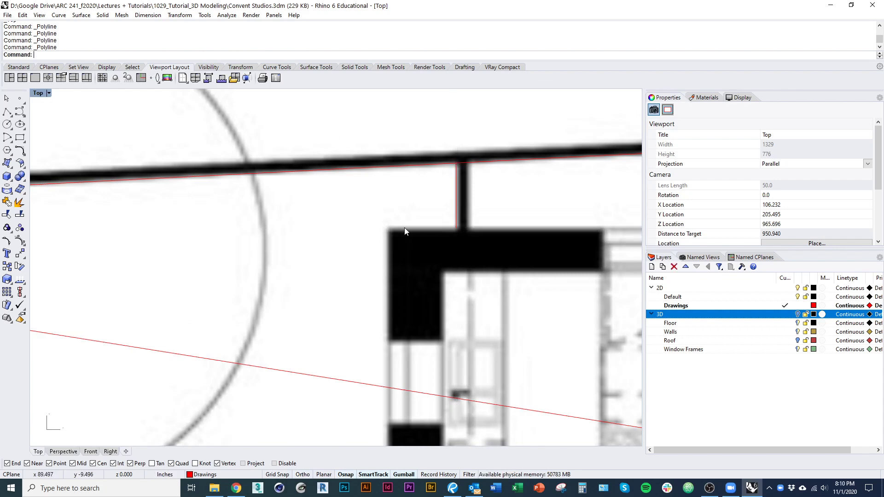
scroll(405, 227, "down", 6)
left_click(405, 283)
left_click(397, 285)
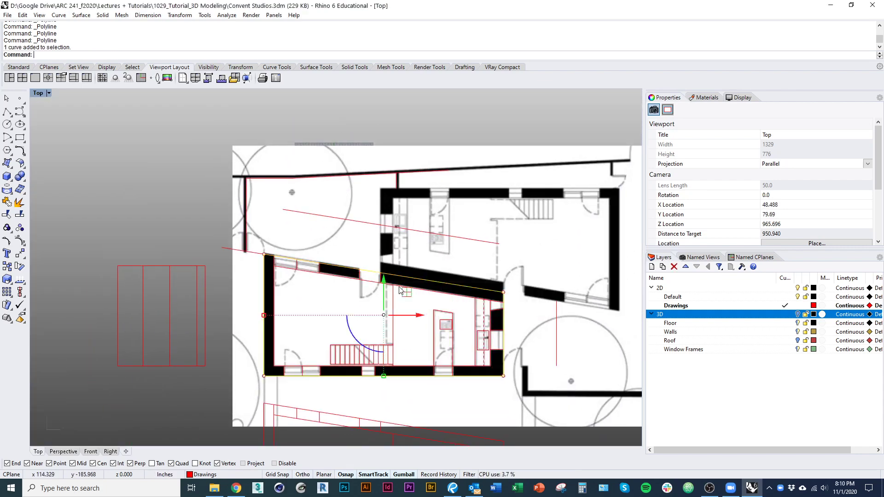
Step: Trim the long wall line's overshooting right part using the short vertical line as cutter
right_click_drag(397, 286, 379, 351)
key("Escape")
scroll(390, 266, "up", 6)
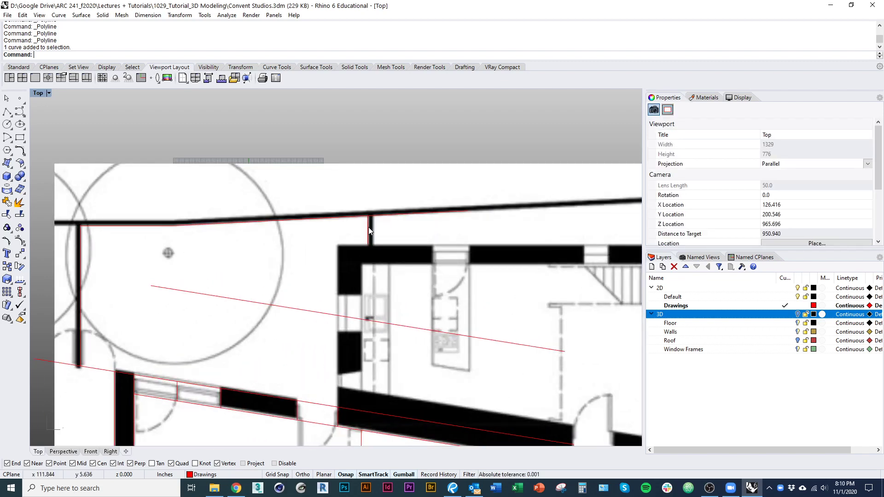
left_click(369, 228)
left_click(369, 227)
key("ctrl+t")
left_click(382, 215)
left_click(382, 216)
right_click(382, 216)
scroll(373, 216, "up", 8)
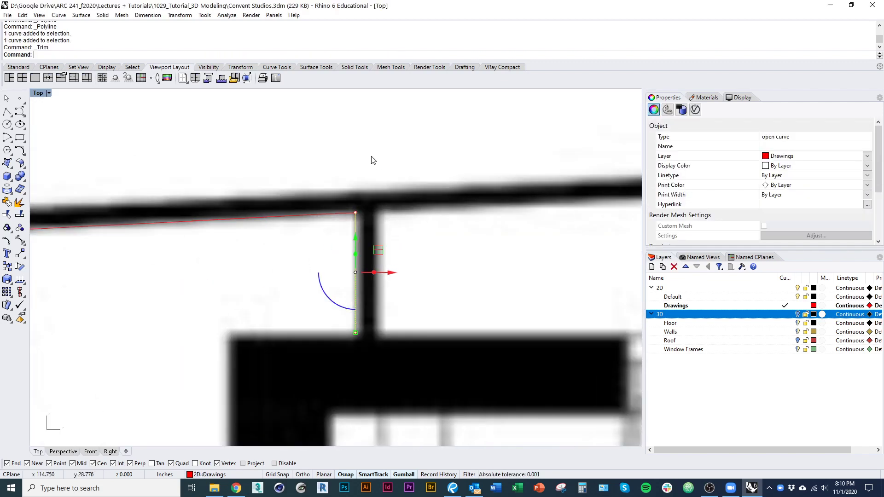
key("Escape")
Step: Join the trimmed long wall line and the vertical line into one curve
left_click(340, 214)
left_click(356, 221)
left_click(356, 224, "shift")
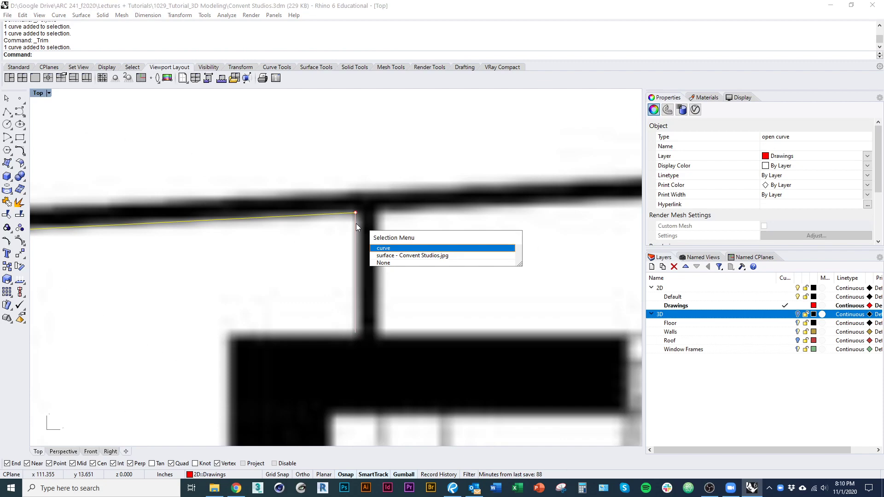
left_click(356, 223)
key("ctrl+j")
scroll(391, 260, "down", 12)
Step: Join the short left-end line into the wall curve, completing the single open room outline
right_click_drag(291, 275, 446, 294)
scroll(295, 254, "up", 11)
right_click_drag(207, 274, 456, 286)
scroll(462, 282, "down", 6)
right_click_drag(286, 401, 244, 232)
scroll(245, 224, "down", 4)
right_click_drag(240, 315, 215, 280)
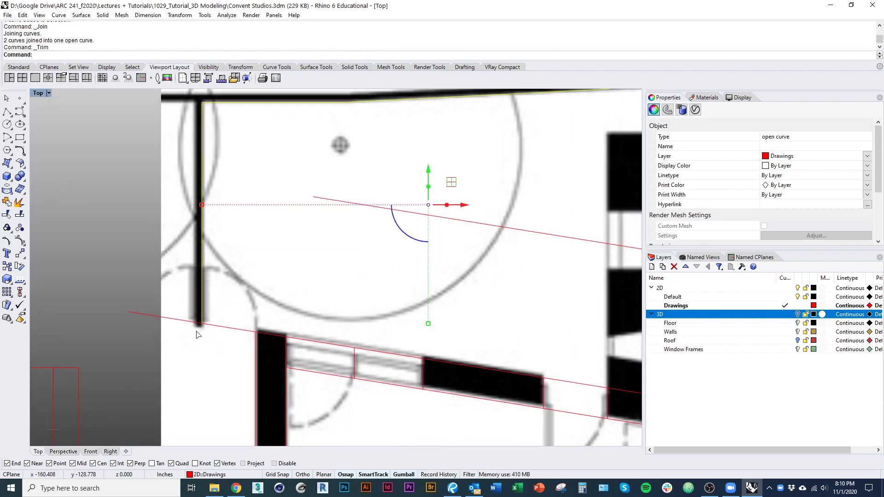
left_click(148, 317)
left_click(229, 334)
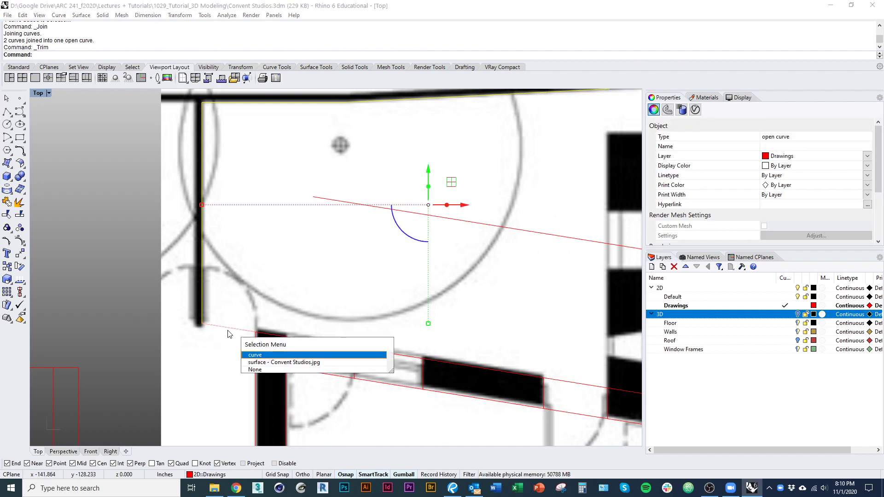
left_click(228, 331)
key("ctrl+j")
scroll(208, 328, "down", 2)
right_click_drag(214, 322, 202, 303)
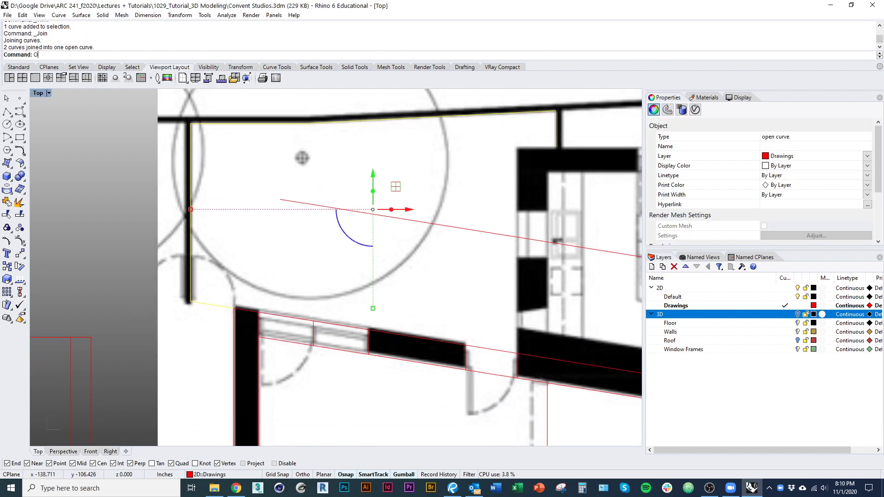
Step: Offset the joined wall curve to one side of the wall, then to the other
type("Offset")
key("Return")
scroll(176, 326, "up", 3)
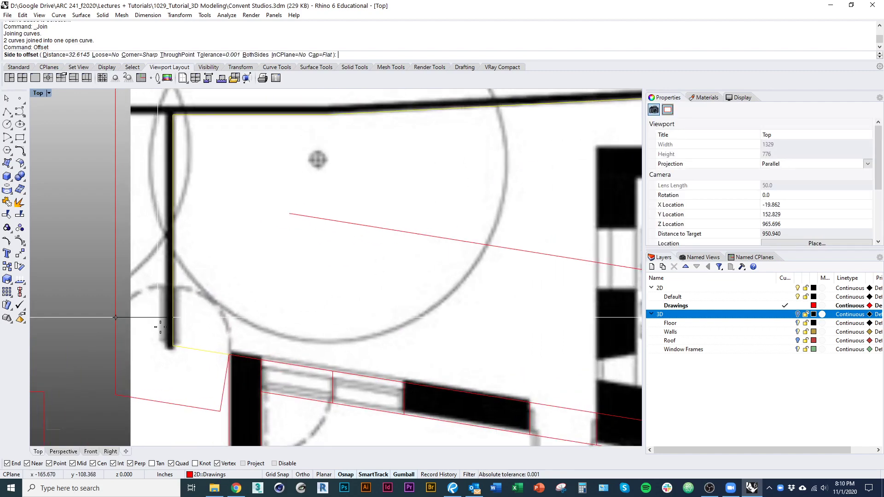
type("d")
key("Return")
scroll(177, 327, "up", 2)
left_click(169, 319)
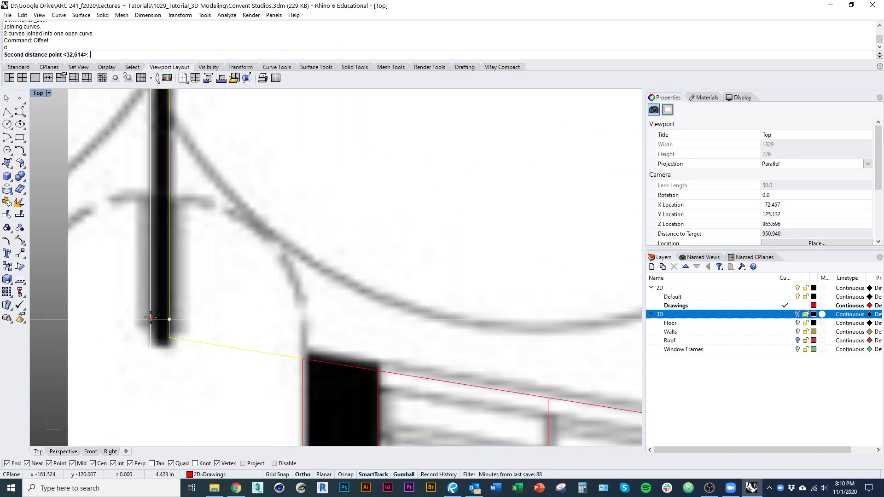
key("Escape")
key("Return")
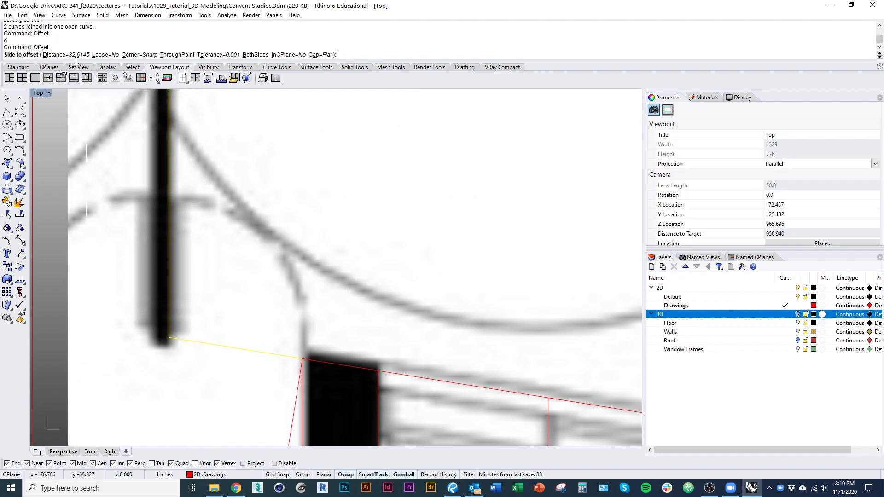
left_click(165, 261)
key("Return")
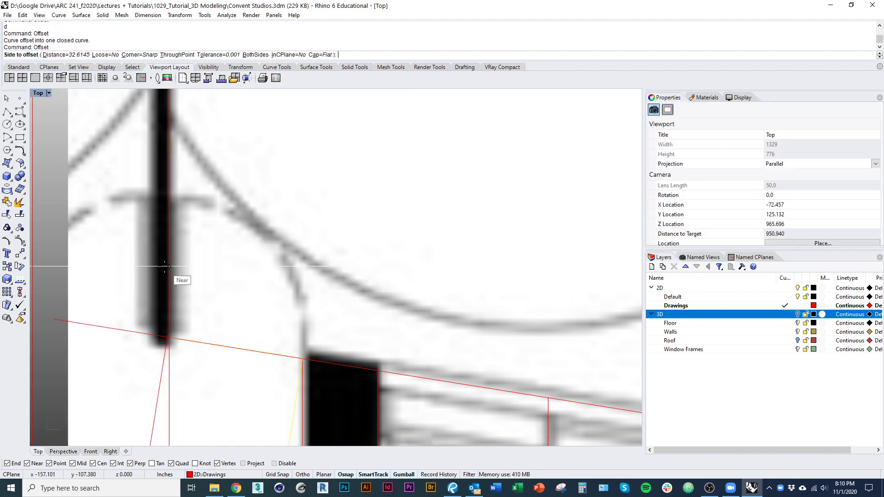
left_click(167, 264)
Step: Measure the wall thickness as the offset distance, offset the curve, then undo it
key("Return")
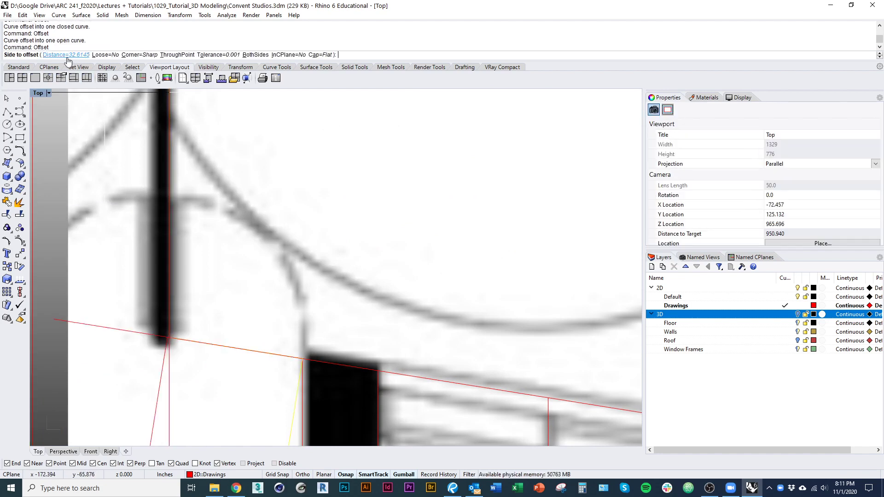
type("d")
key("Return")
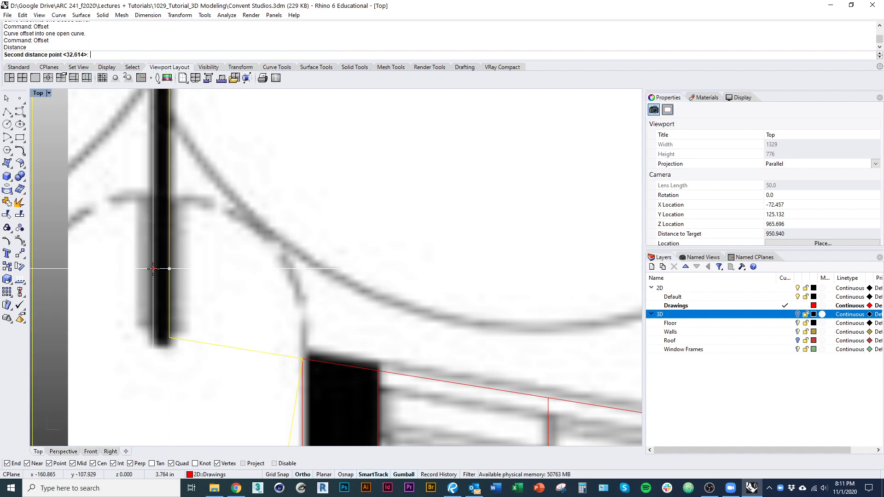
left_click(154, 268)
scroll(154, 306, "down", 5)
left_click(173, 355)
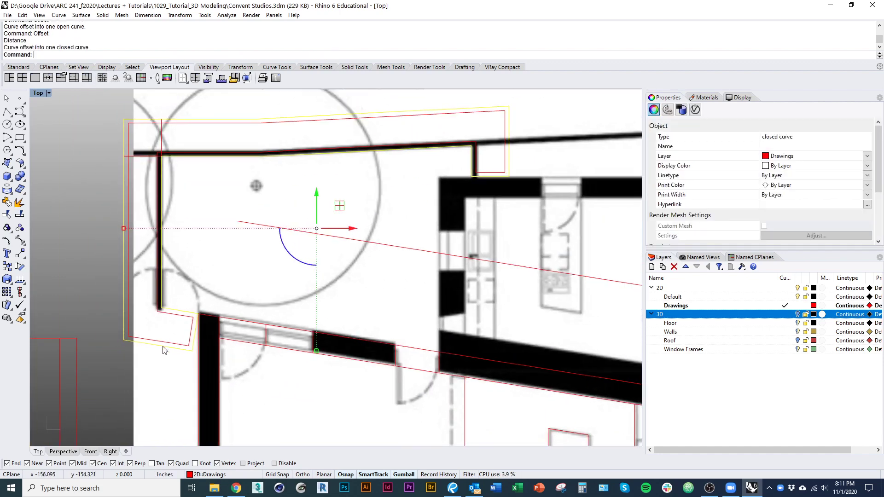
right_click_drag(165, 351, 155, 414)
key("ctrl+z")
Step: Repeat the offset to create a closed offset outline along the wall
right_click_drag(378, 316, 378, 311)
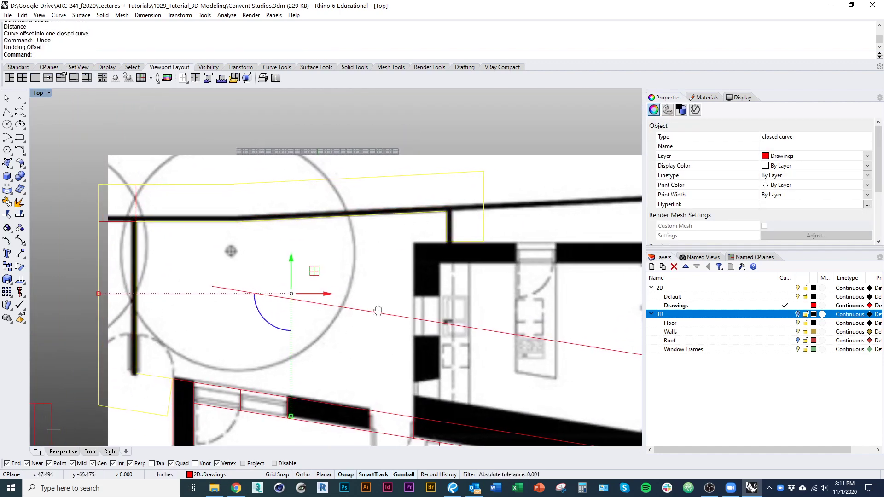
scroll(137, 369, "up", 3)
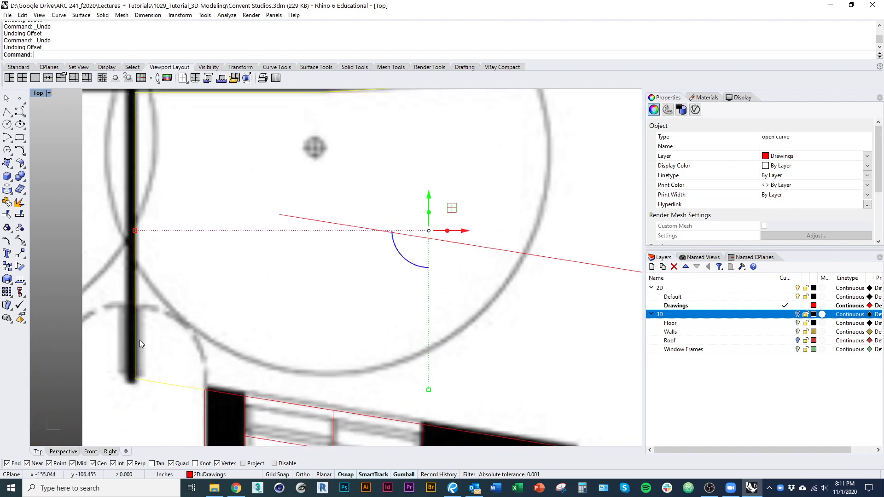
right_click(139, 340)
scroll(139, 340, "up", 2)
left_click(123, 330)
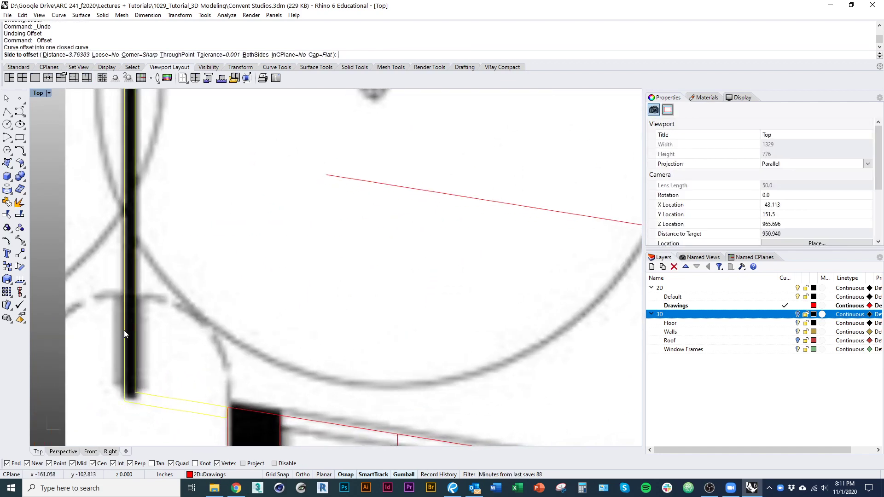
scroll(124, 331, "down", 5)
scroll(132, 364, "up", 5)
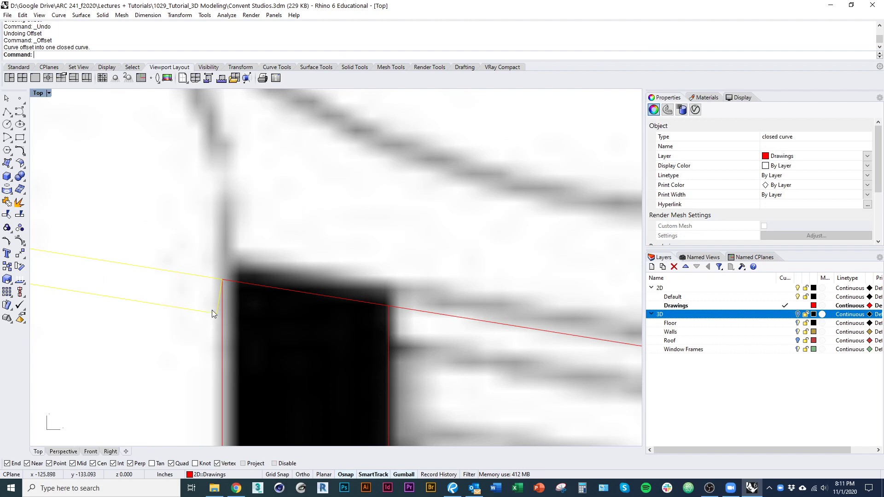
Step: Move the outline's lower corner point to the wall intersection, then undo the move
left_click(219, 309)
scroll(219, 308, "up", 3)
left_click(216, 316)
type("m")
key("Return")
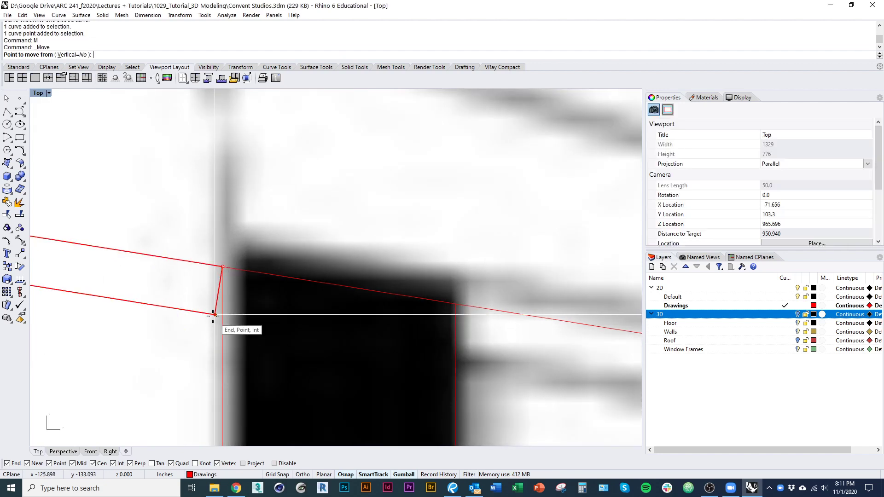
left_click(214, 316)
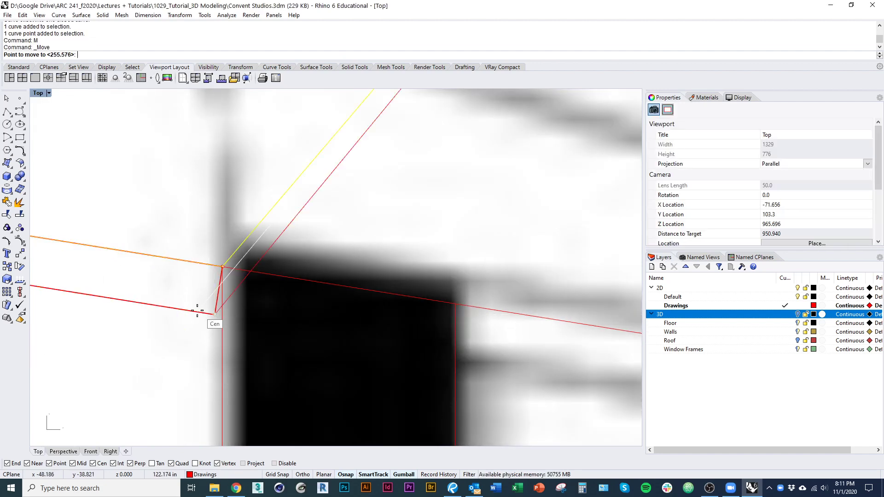
left_click(223, 317)
scroll(253, 272, "down", 3)
scroll(243, 207, "up", 8)
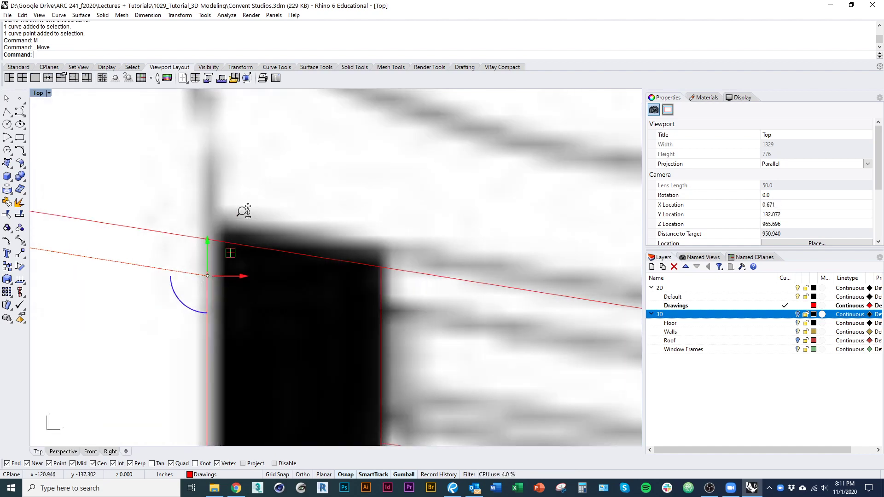
scroll(217, 413, "up", 8)
key("ctrl+z")
scroll(281, 327, "down", 4)
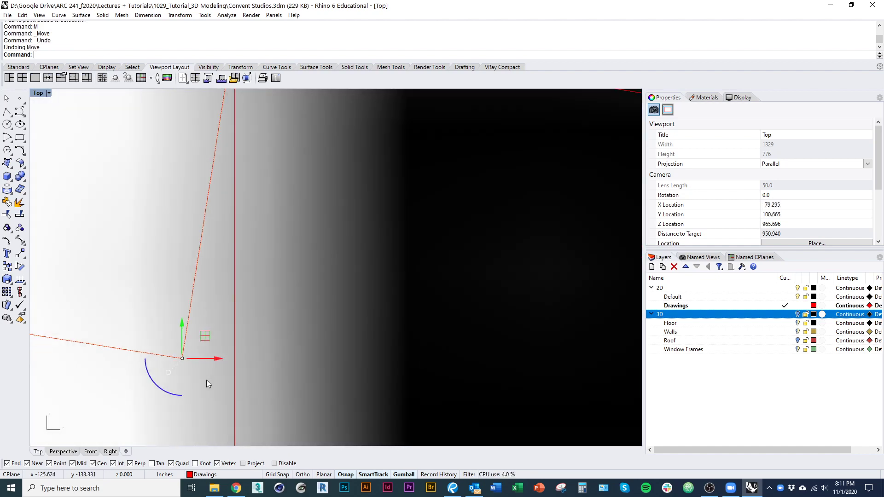
Step: Move the corner point onto the wall line and show the 3D layer's walls again
type("m")
key("Return")
left_click(182, 359)
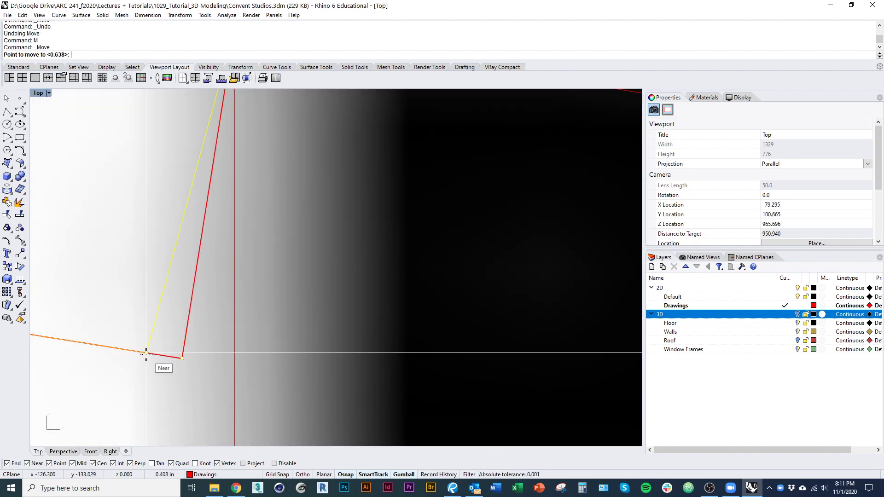
left_click(236, 375)
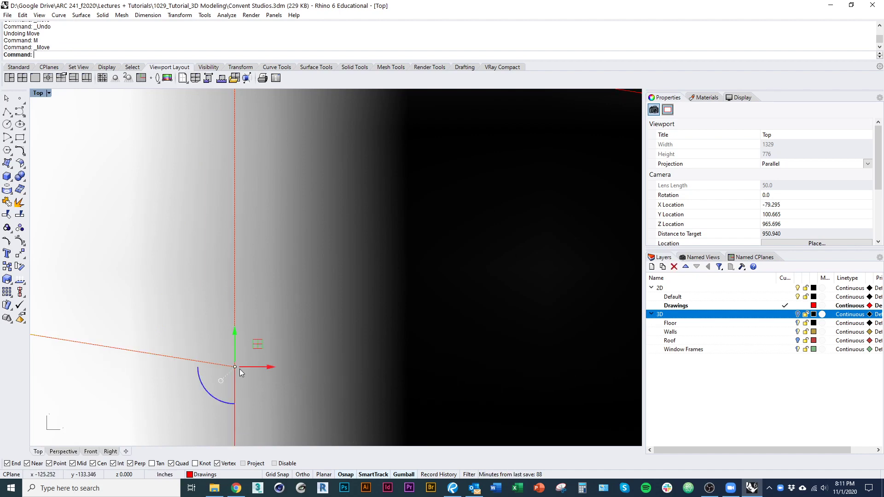
scroll(239, 369, "up", 6)
scroll(364, 320, "up", 5)
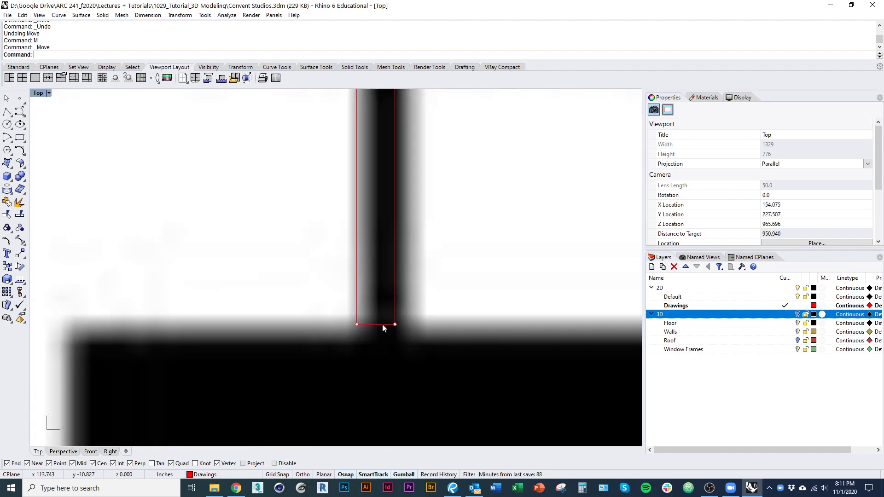
scroll(382, 324, "down", 9)
right_click_drag(333, 362, 317, 323)
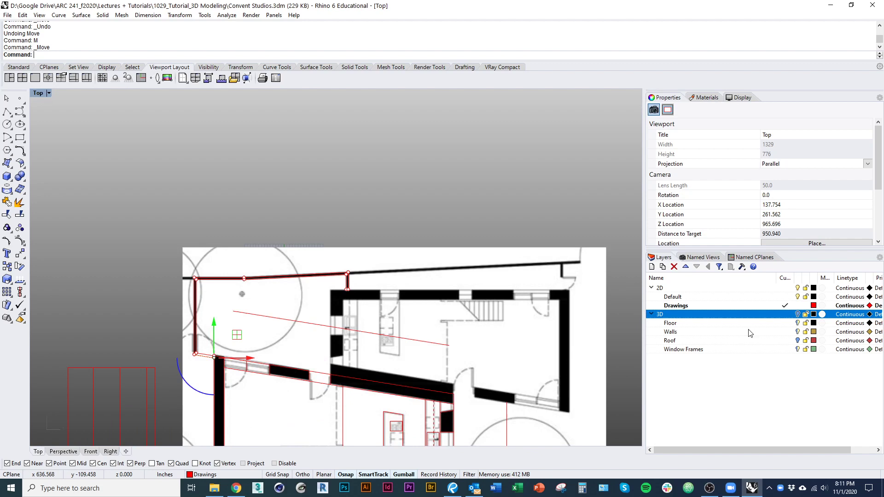
left_click(798, 314)
scroll(278, 256, "up", 3)
Step: Select the closed patio outline curve and make Walls the current layer
left_click(306, 300)
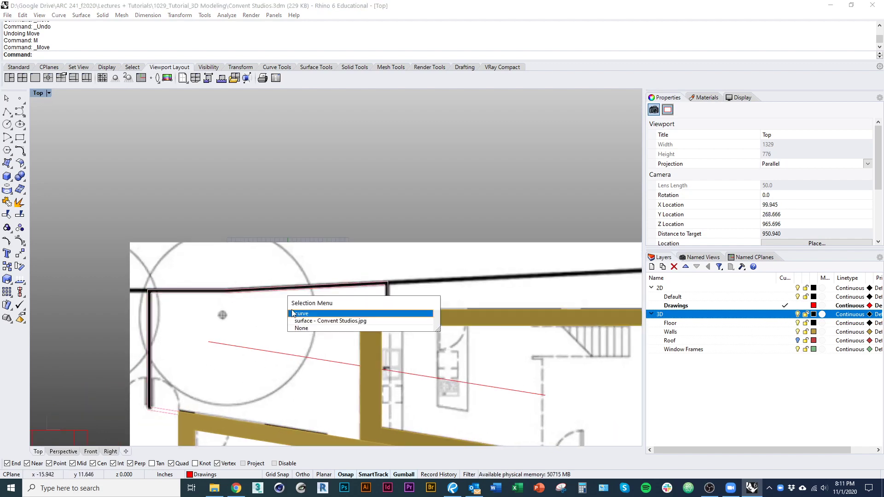
left_click(321, 313)
right_click_drag(334, 322, 335, 338)
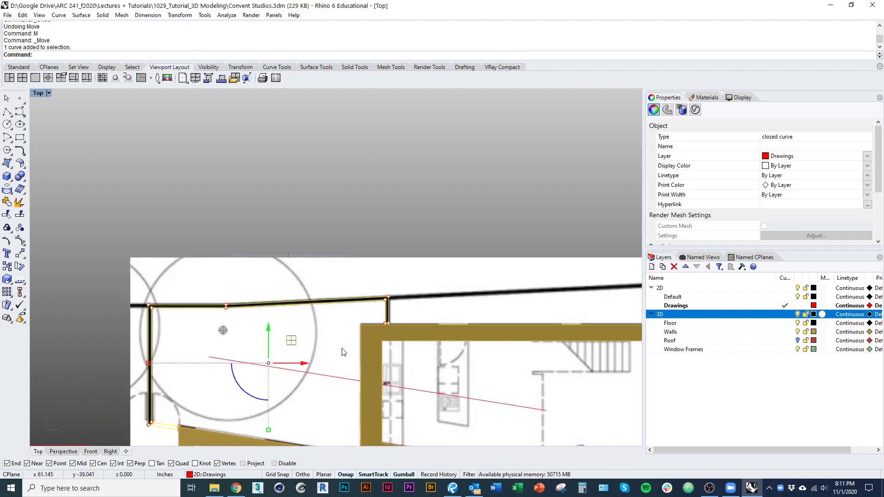
key("ctrl+alt+w")
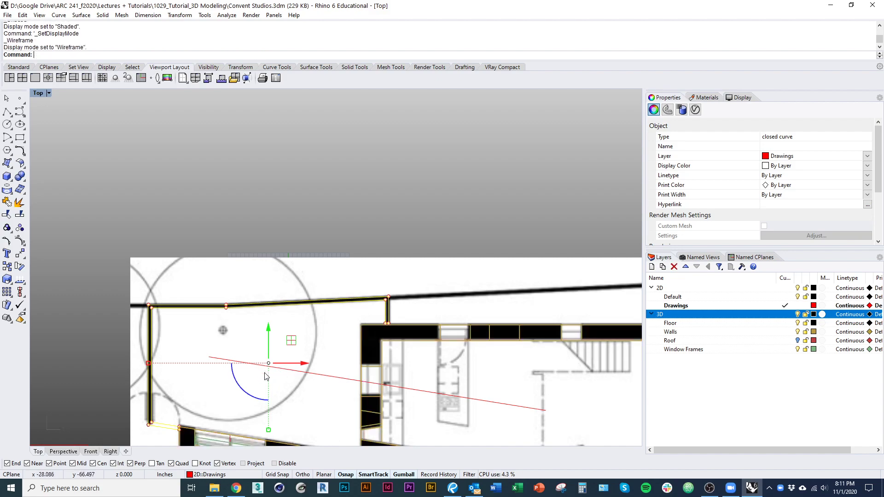
mouse_move(291, 367)
right_mouse_down("ctrl+shift")
mouse_move(496, 264)
mouse_move(402, 315)
right_mouse_up("ctrl+shift")
key("ctrl+alt+s")
right_click(703, 333)
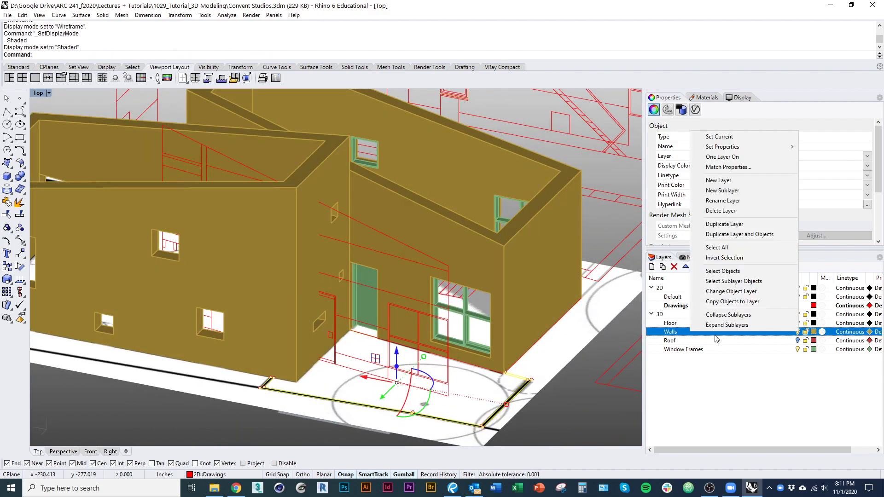
left_click(785, 340)
left_click(787, 333)
right_click(664, 408)
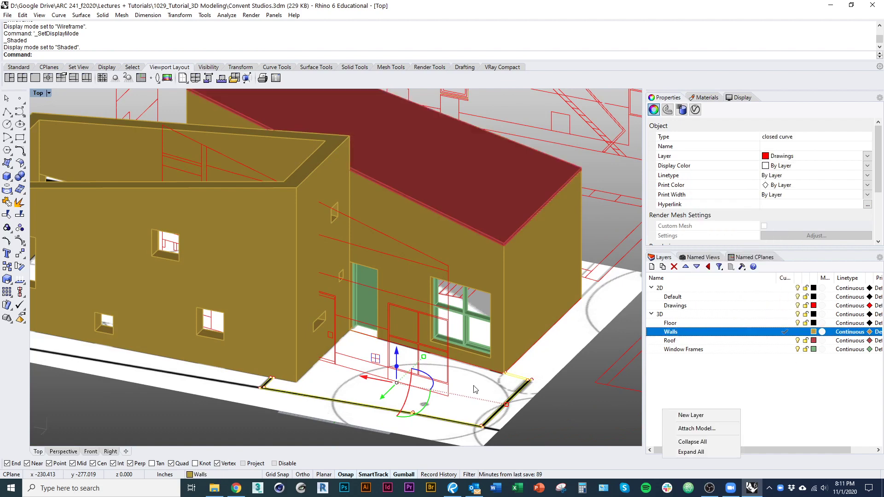
right_click_drag(464, 384, 431, 374)
Step: Extrude the patio outline 8' upward into a wall with ExtrudeCrv
type("udeCrv")
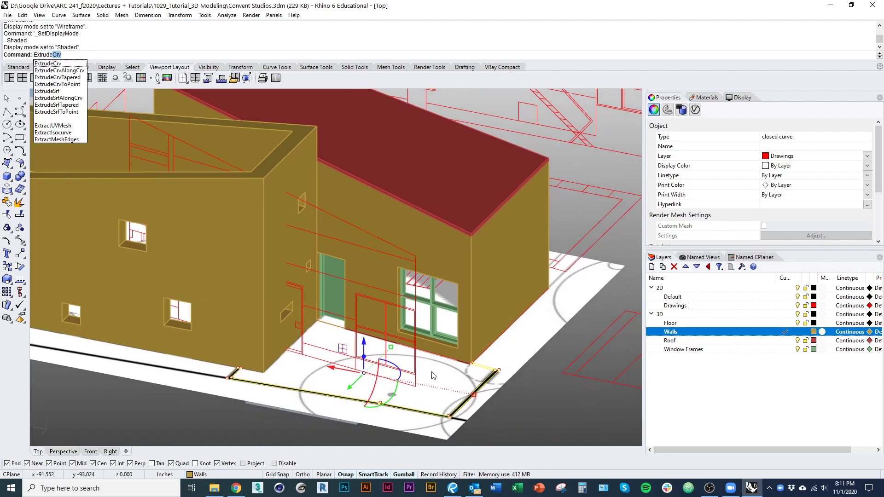
key("Return")
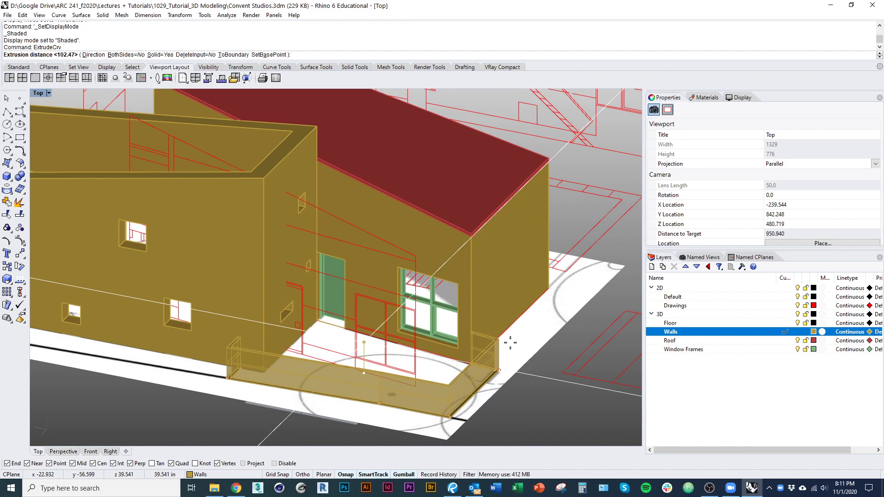
type("8")
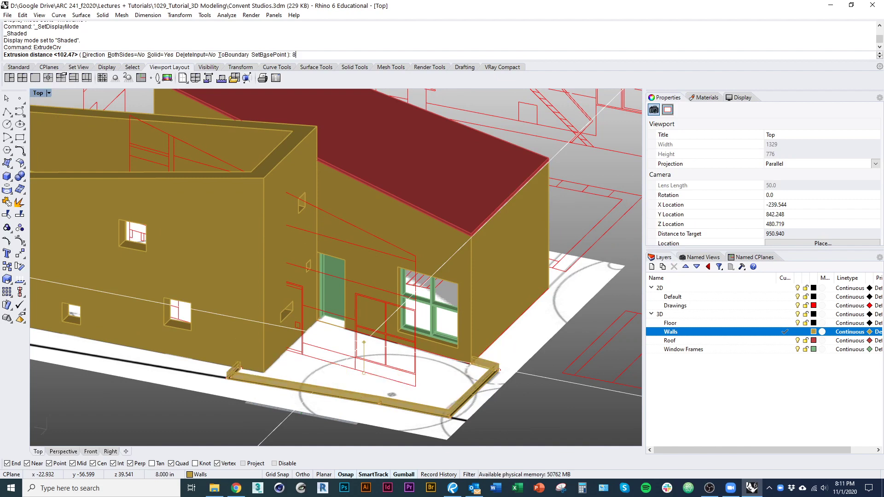
type("'")
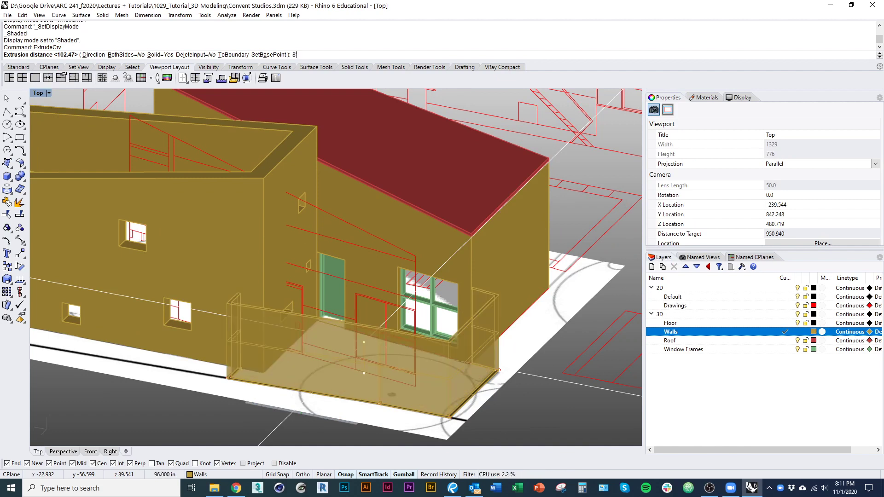
key("Return")
key("Escape")
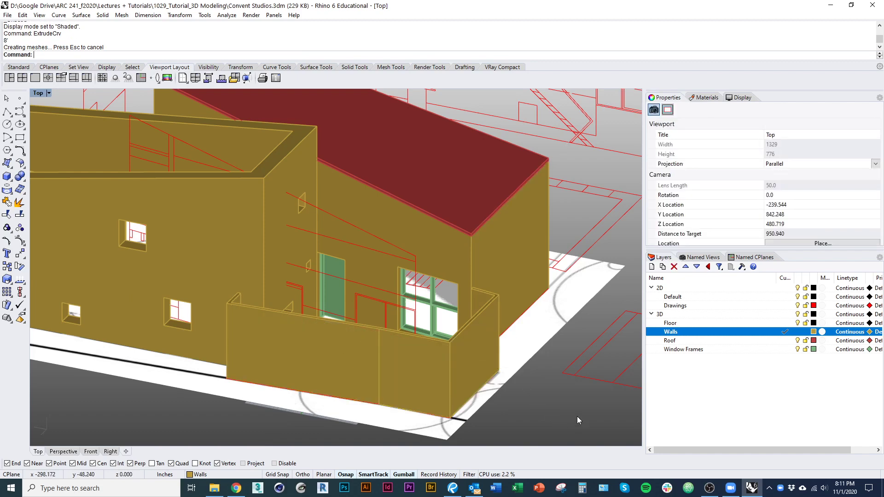
scroll(451, 345, "up", 5)
scroll(449, 345, "up", 1)
Step: Draw a door box 80 high at the courtyard wall corner
right_click_drag(477, 310, 201, 293)
scroll(420, 326, "down", 5)
key("ctrl+alt+w")
scroll(201, 285, "up", 8)
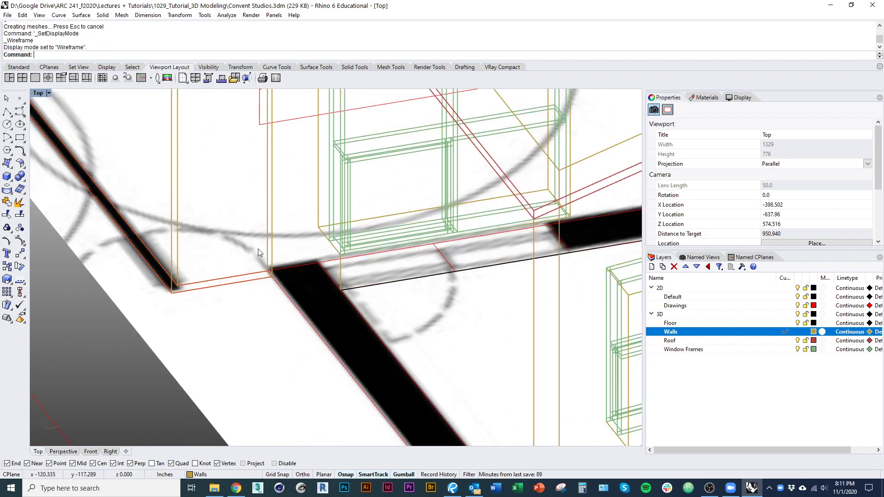
scroll(271, 329, "down", 6)
key("ctrl+alt+s")
scroll(233, 325, "down", 5)
mouse_move(254, 296)
right_mouse_down("ctrl+shift")
mouse_move(233, 325)
mouse_move(237, 312)
right_mouse_up("ctrl+shift")
scroll(234, 324, "up", 8)
type("box")
key("Return")
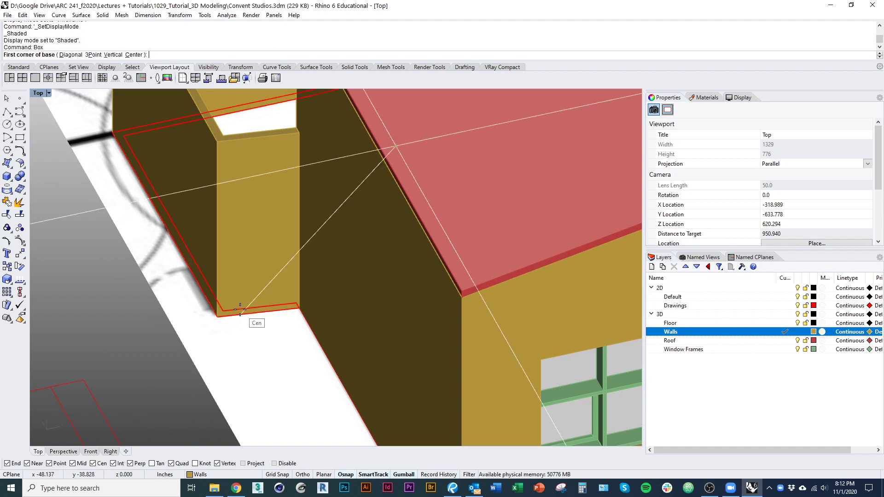
scroll(227, 302, "up", 1)
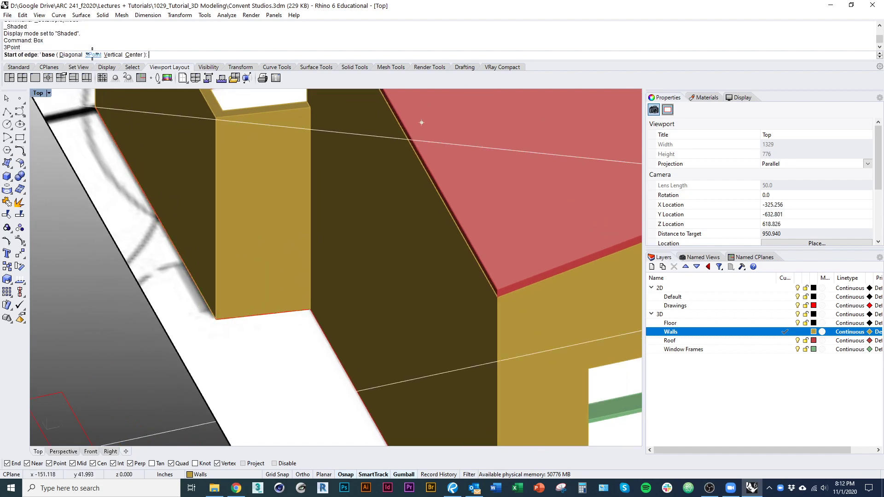
scroll(228, 317, "up", 3)
key("ctrl+alt+w")
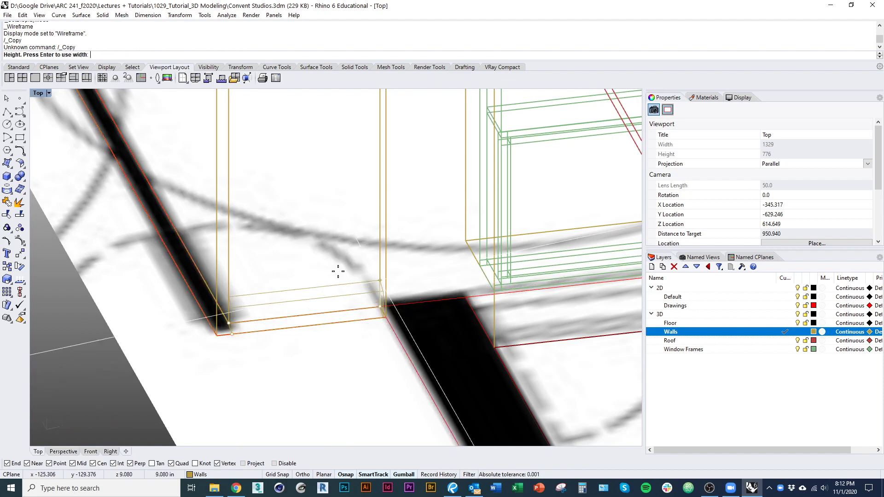
right_click_drag(338, 272, 304, 288)
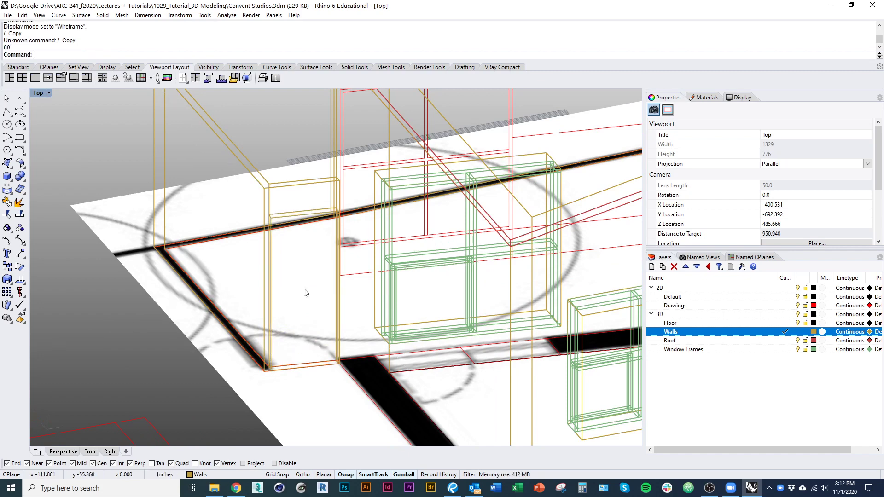
key("ctrl+alt+s")
Step: Subtract the door box from the courtyard wall to cut the door opening
left_click(297, 253)
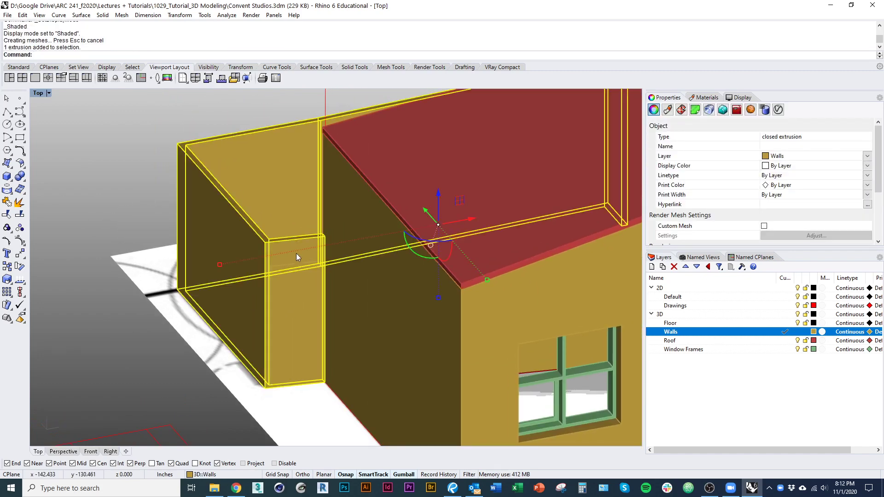
key("Return")
left_click(302, 301)
key("Return")
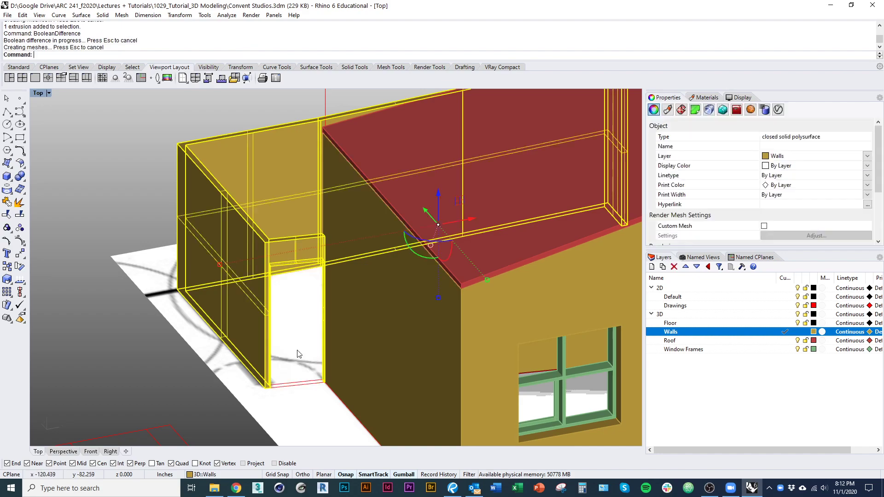
key("Escape")
mouse_move(250, 350)
right_mouse_down()
mouse_move(267, 344)
mouse_move(244, 359)
mouse_move(289, 376)
mouse_move(223, 363)
mouse_move(252, 330)
mouse_move(355, 341)
mouse_move(334, 326)
mouse_move(350, 318)
mouse_move(290, 358)
mouse_move(339, 360)
right_mouse_up()
Step: Select the tall wall and create a vertical cutting plane through it
left_click(289, 358)
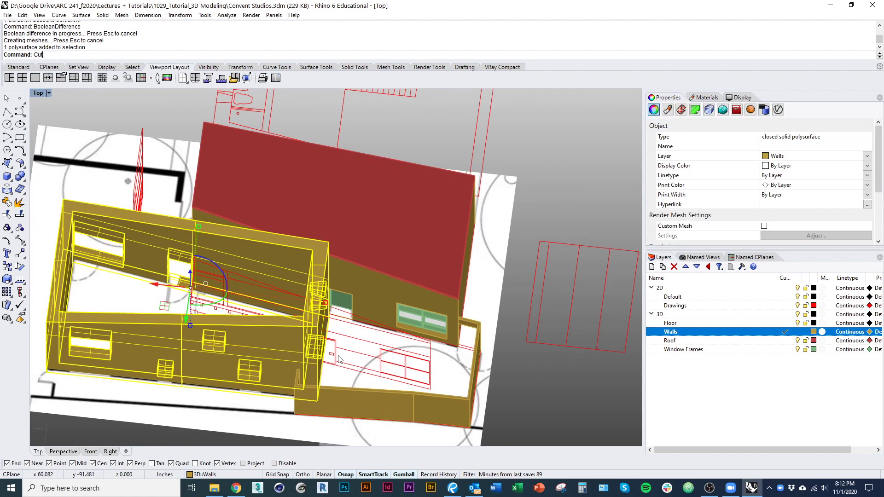
key("Return")
scroll(267, 355, "up", 5)
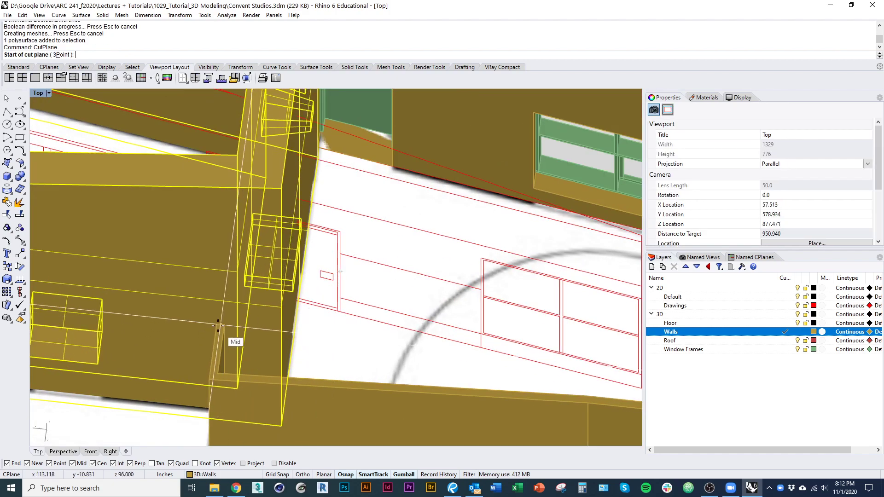
key("Escape")
scroll(217, 334, "down", 5)
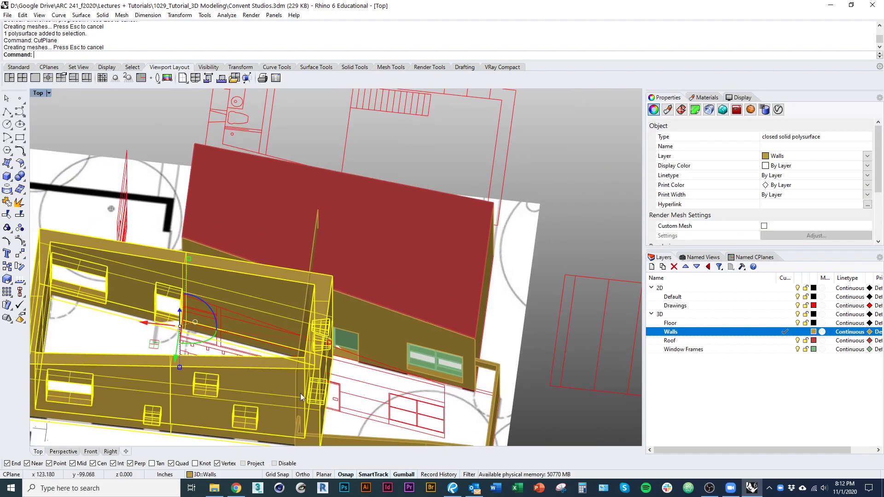
right_click_drag(391, 305, 352, 288, "shift")
scroll(355, 272, "down", 1)
right_click(351, 288)
key("Escape")
Step: Trim the wall part beyond the cutting surface, delete the surface, and cap the wall
left_click(300, 206)
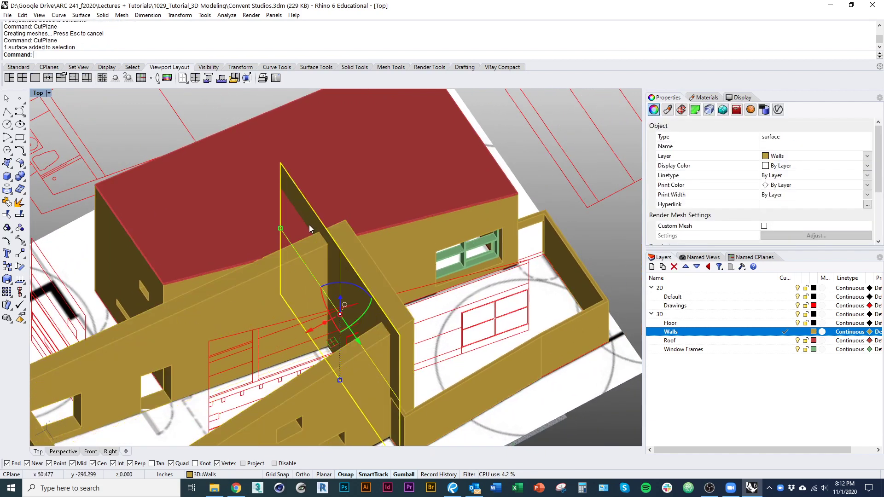
key("ctrl+r")
key("ctrl+t")
left_click(291, 281)
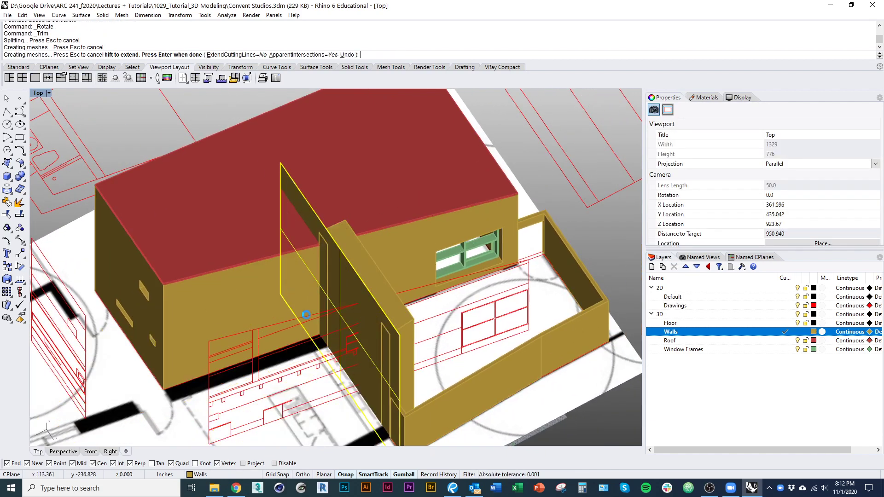
key("Escape")
right_click_drag(382, 368, 348, 335, "shift")
key("Delete")
left_click(342, 252)
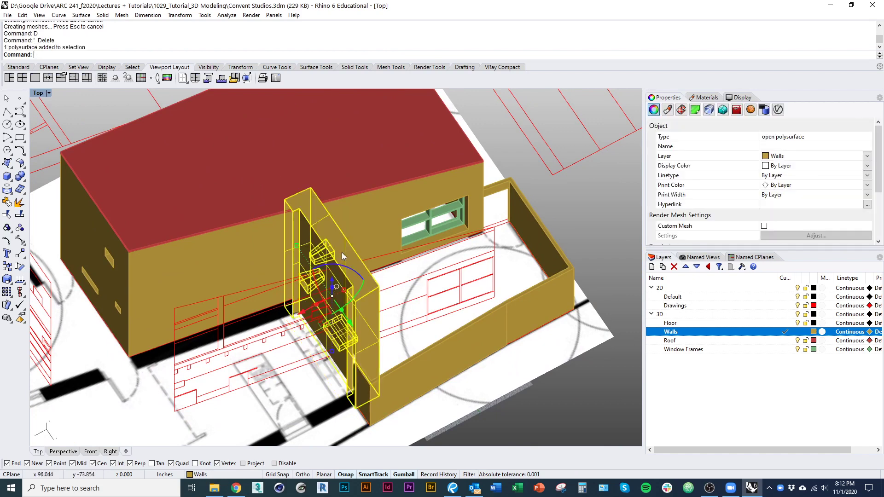
type("ap")
key("Return")
right_click_drag(340, 268, 284, 291, "shift")
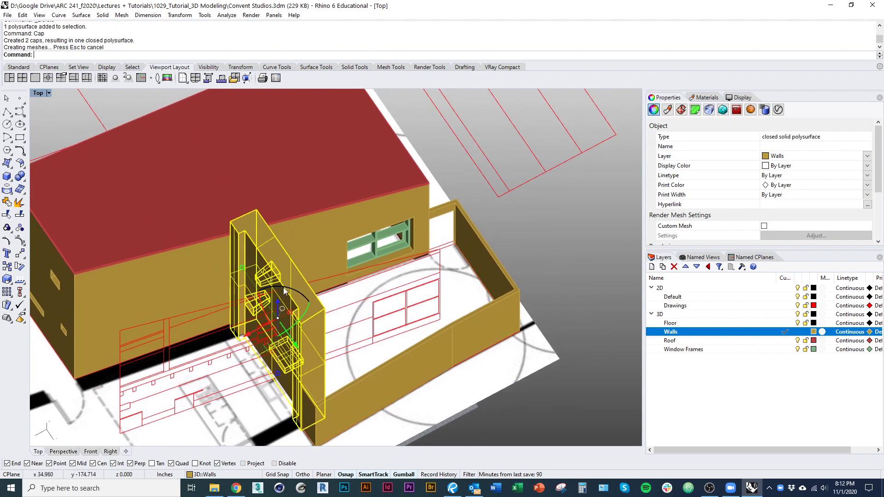
Step: Place a second cutting plane and trim off the wall piece past it
type("CutPlane")
key("Return")
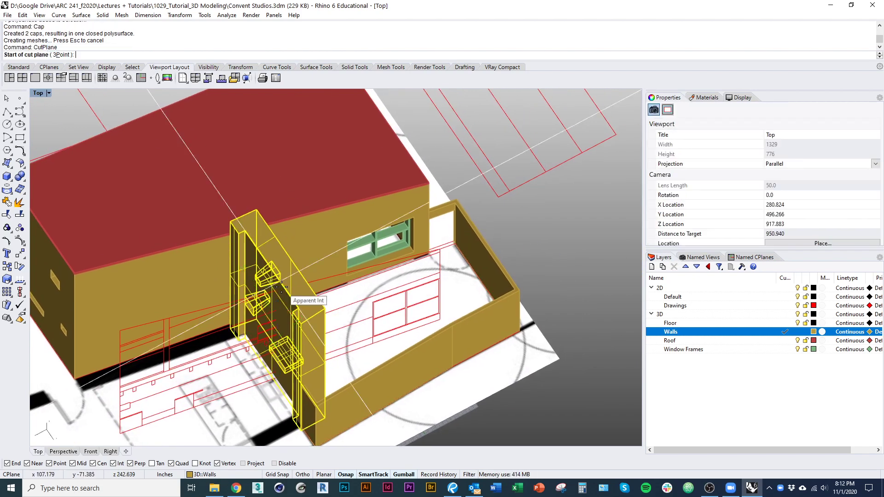
left_click(229, 200, "shift")
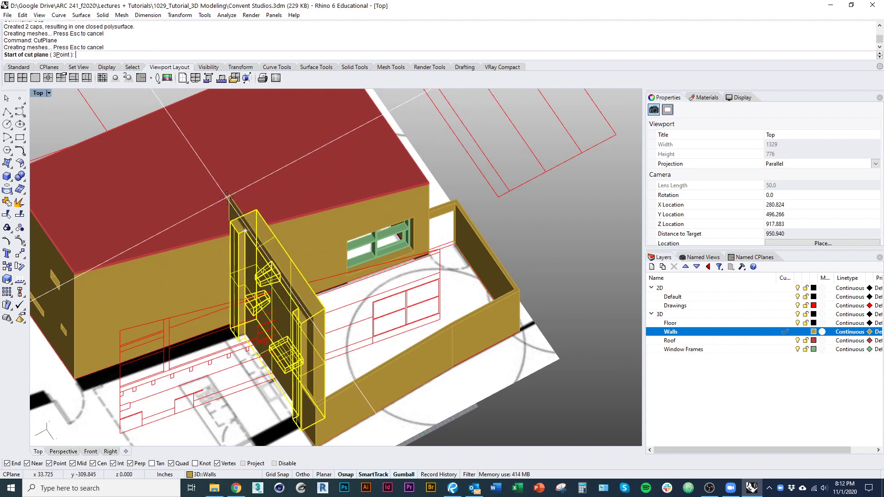
key("Return")
left_click(237, 204)
scroll(238, 216, "up", 8)
key("ctrl+t")
left_click(225, 245)
key("Return")
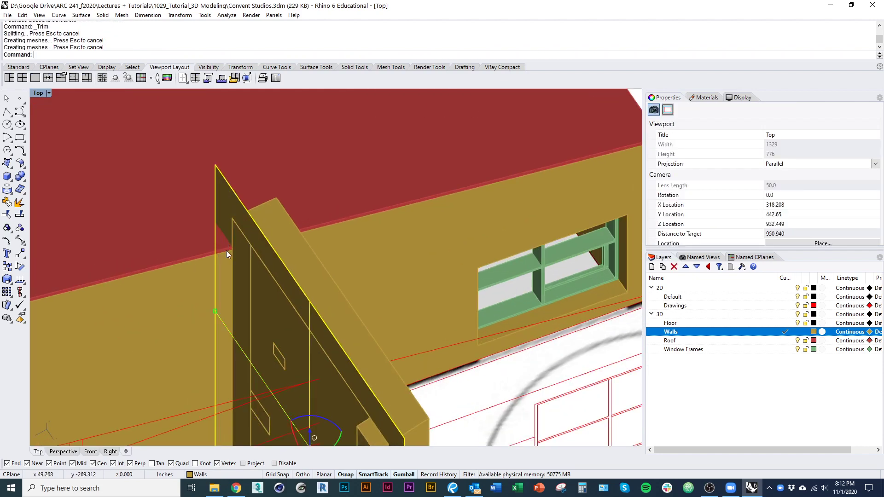
Step: Cap the trimmed wall into a closed solid and orbit to inspect the walls
type("E")
key("Return")
scroll(226, 249, "down", 5)
left_click(272, 275)
type("Cap")
key("Return")
right_click_drag(310, 279, 195, 306)
left_click(311, 316)
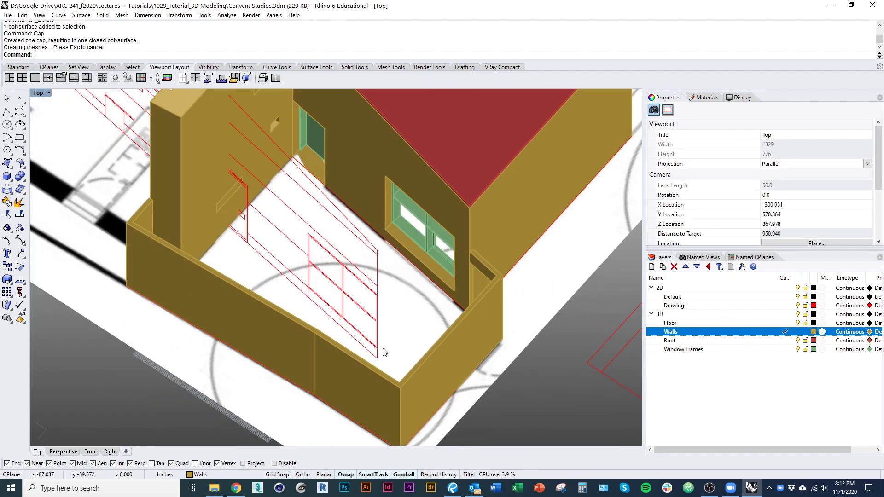
right_click_drag(385, 352, 360, 224)
Step: Hide the roof and select the small and tall courtyard wall solids
right_click_drag(441, 329, 350, 322)
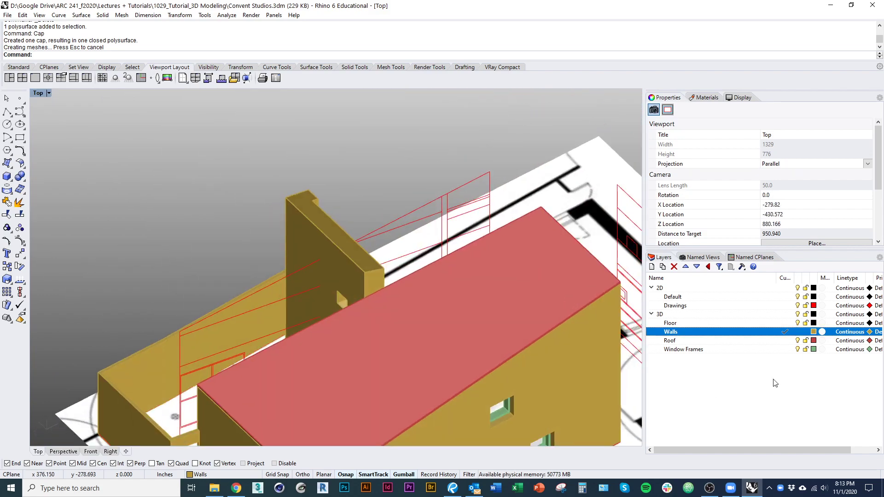
left_click(804, 340)
right_click_drag(406, 267, 426, 300)
left_click(235, 317)
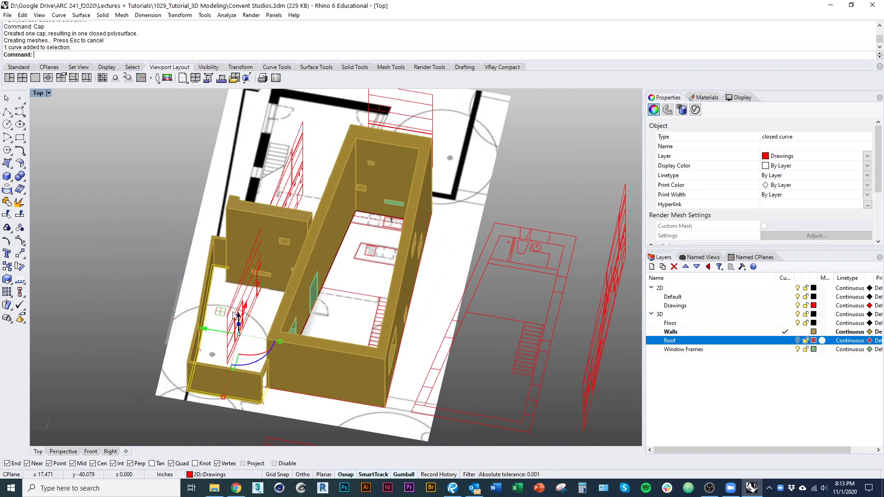
right_click_drag(234, 316, 217, 277)
scroll(177, 334, "up", 4)
left_click(176, 340)
left_click(293, 147, "shift")
right_click_drag(294, 157, 235, 334)
scroll(314, 274, "down", 5)
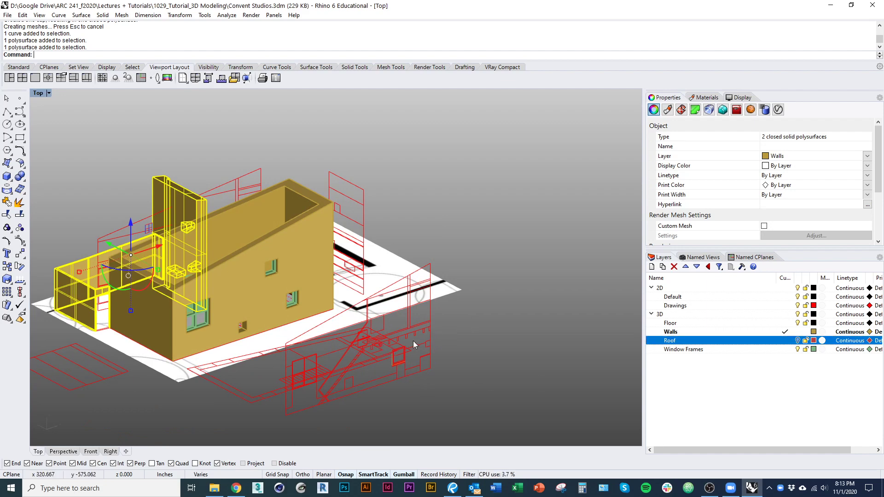
right_click_drag(413, 341, 368, 387)
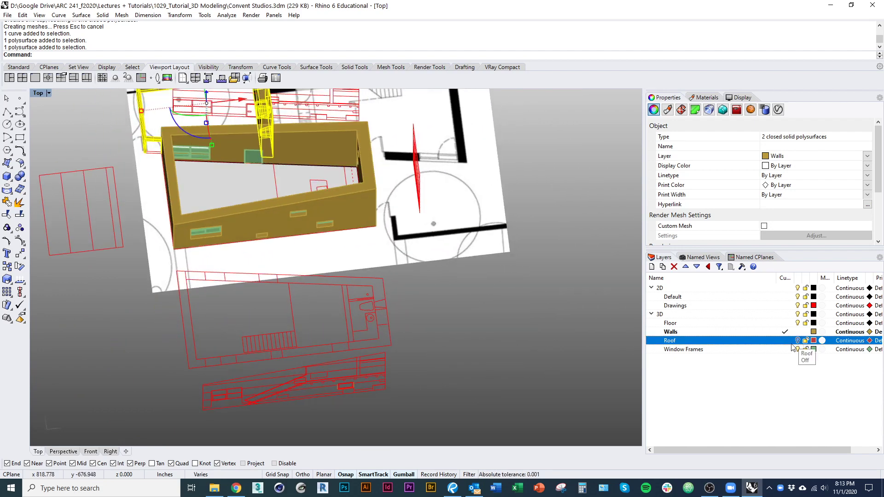
right_click_drag(431, 252, 410, 362, "shift")
right_click_drag(410, 361, 445, 349)
Step: Add a Courtyard Wall layer and move the two selected walls onto it
left_click(651, 268)
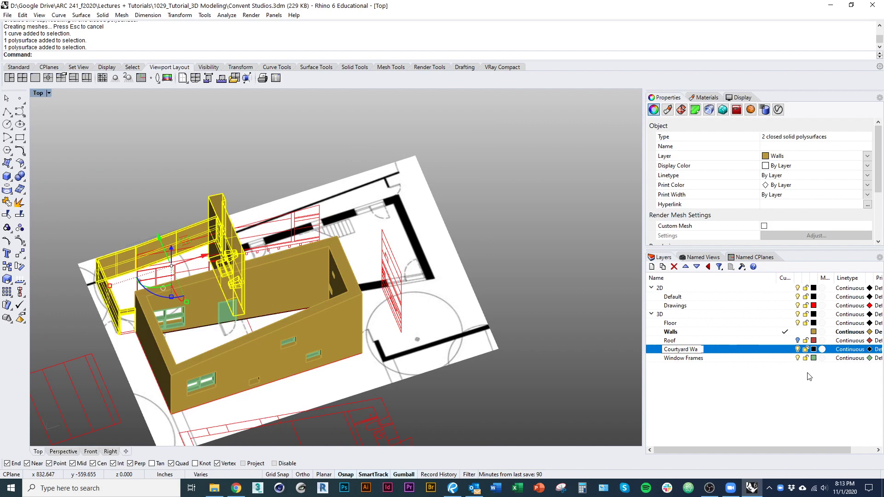
right_click(773, 349)
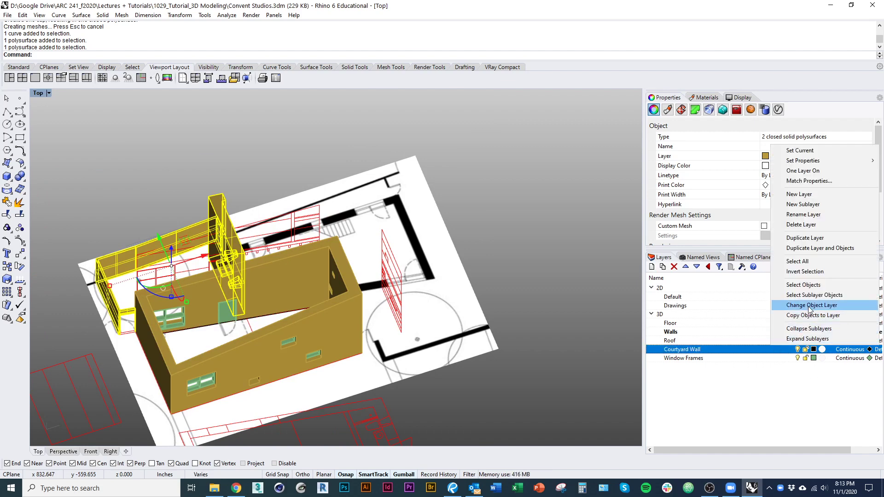
left_click(792, 307)
key("Escape")
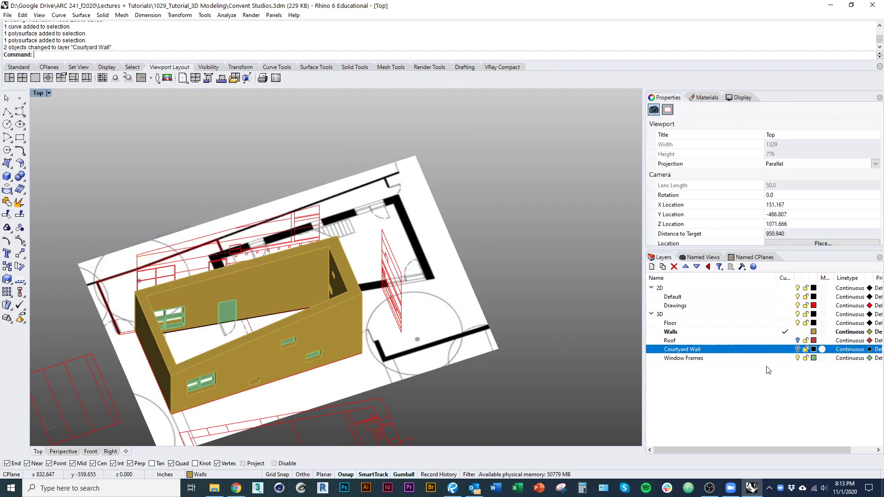
left_click(746, 359)
Step: Make Floor the current layer and hide the Walls layer
left_click(786, 323)
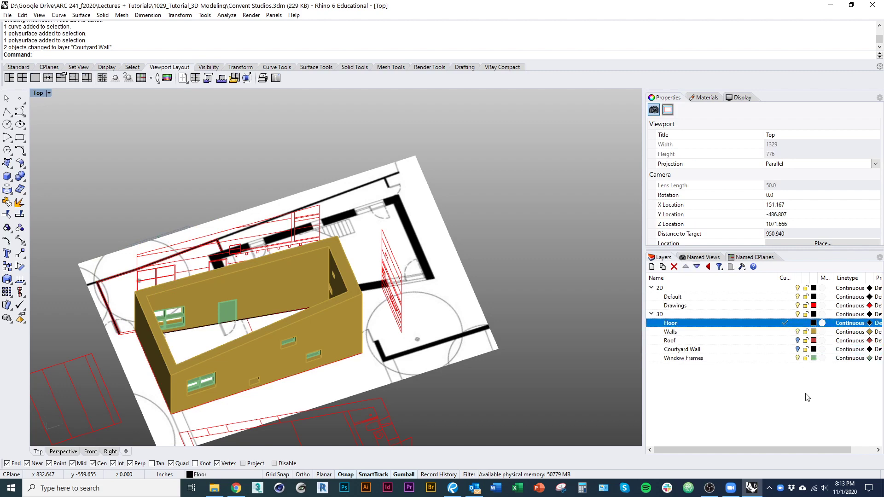
left_click(798, 332)
right_click_drag(462, 378, 484, 360, "shift")
scroll(499, 320, "down", 3)
scroll(462, 356, "up", 4)
left_click(798, 288)
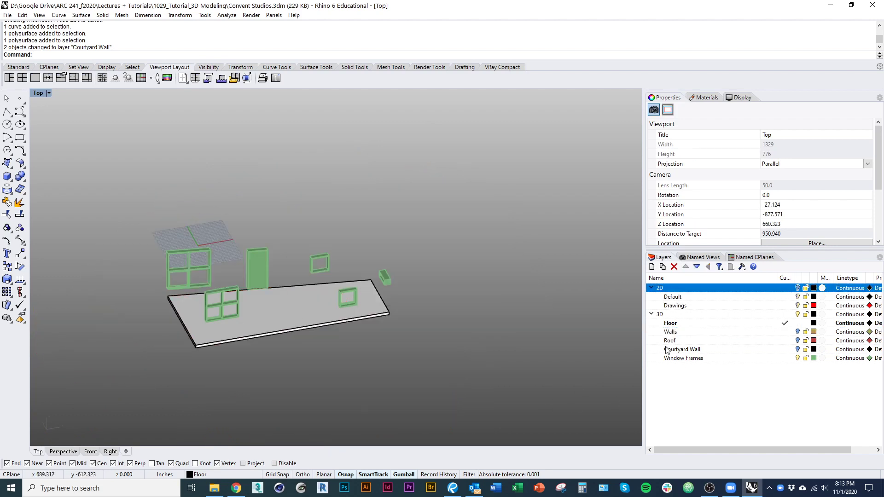
left_click(798, 287)
right_click_drag(519, 388, 465, 362)
scroll(466, 362, "up", 6)
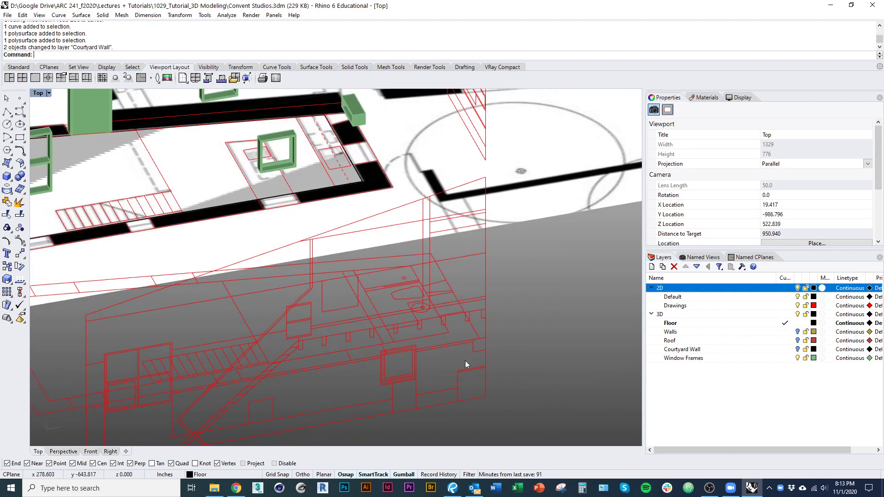
Step: Extrude the closed floor outline curve into a thin slab
left_click(321, 336)
scroll(378, 320, "up", 2)
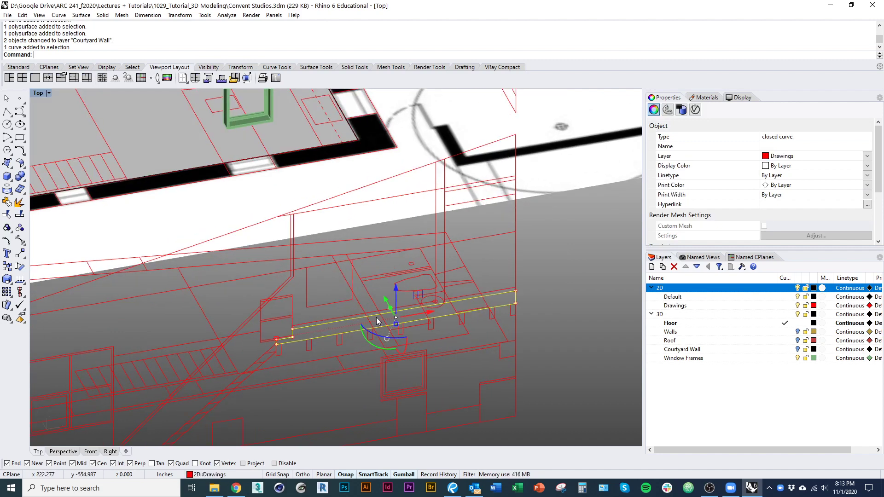
right_click_drag(379, 319, 363, 312)
scroll(363, 312, "down", 10)
right_click_drag(413, 353, 440, 396)
right_click(439, 395)
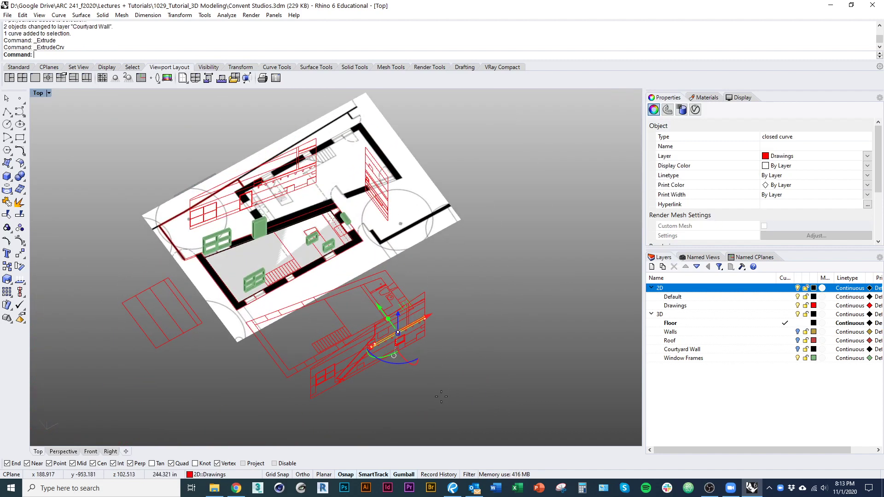
right_click_drag(499, 239, 535, 304)
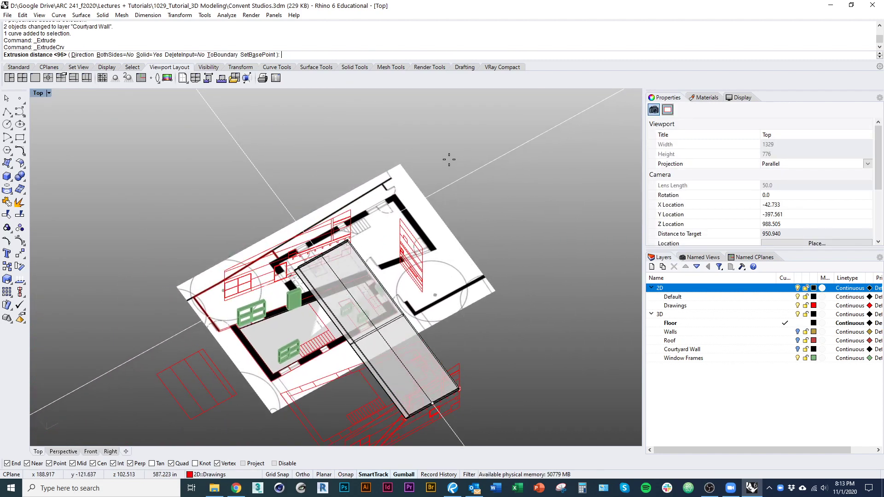
left_click(436, 152)
right_click_drag(477, 248, 465, 289)
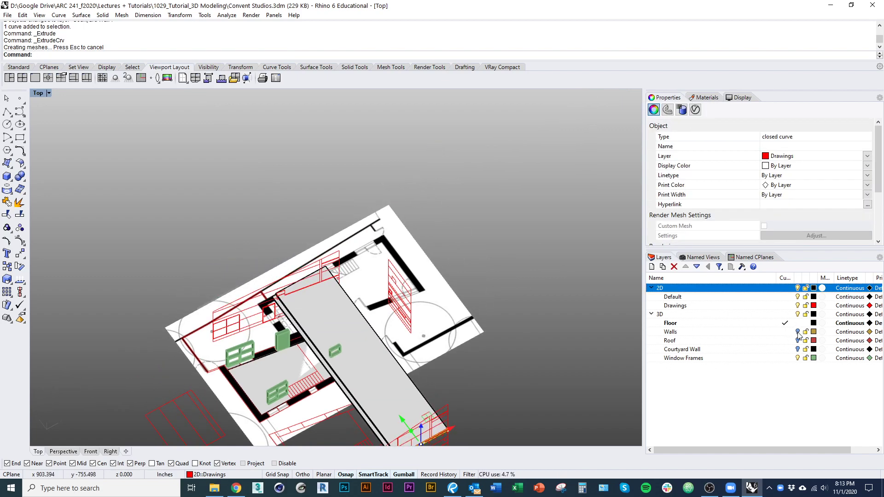
Step: Show the Walls layer and select the walls solid together with the floor slab
left_click(798, 332)
right_click_drag(528, 376, 599, 359)
scroll(448, 343, "up", 6)
left_click(437, 307)
right_click_drag(443, 345, 422, 320)
left_click(427, 359)
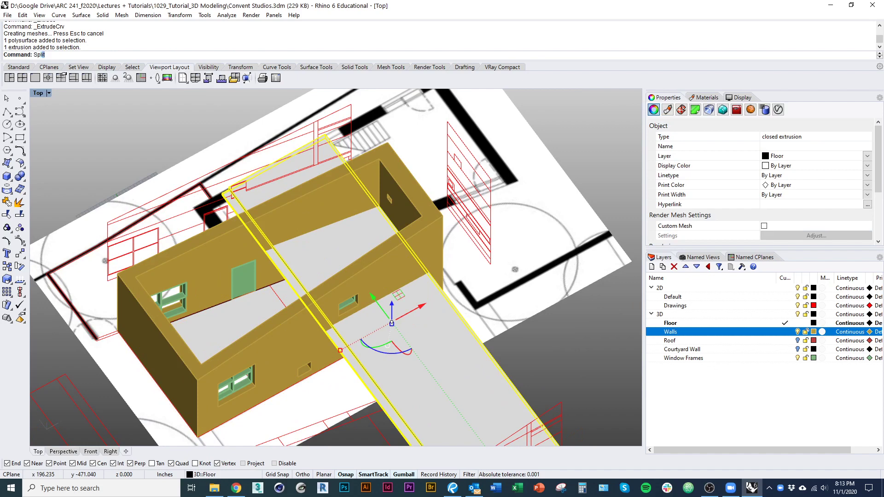
Step: Split the floor slab into pieces using the walls as the cutter
key("Return")
left_click(287, 342)
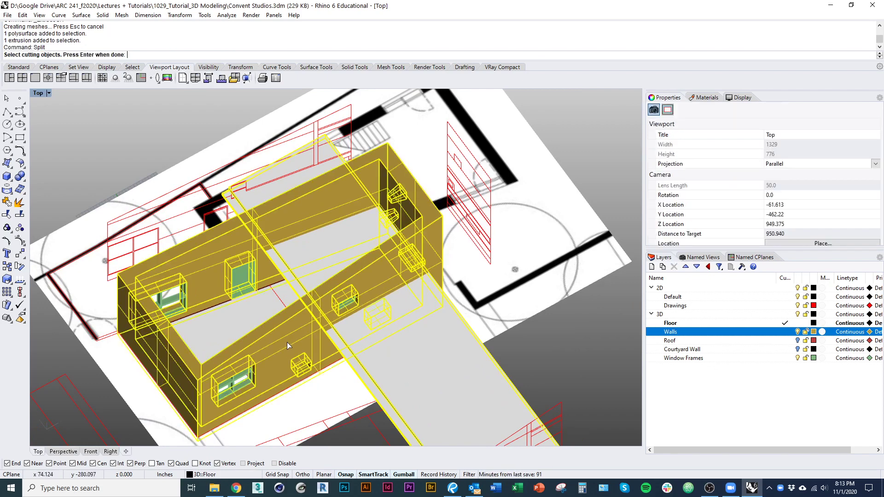
right_click_drag(424, 327, 395, 282)
key("Return")
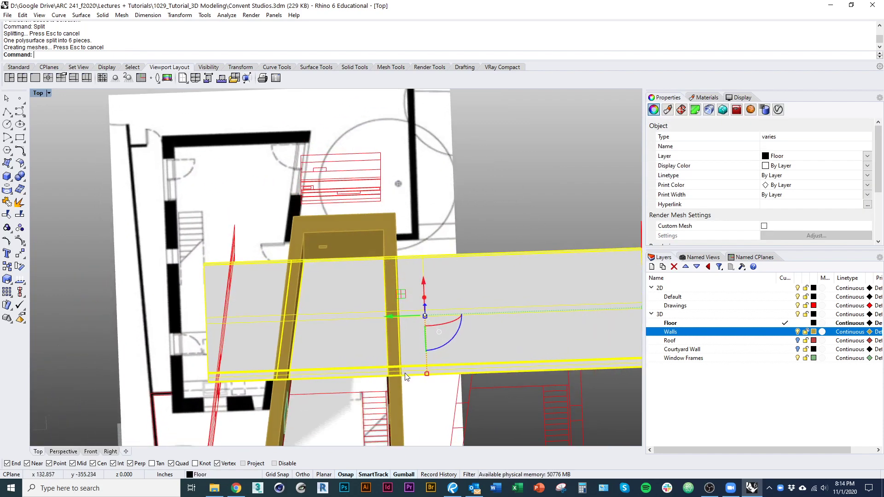
Step: Delete the excess slab pieces, keeping the strip inside the walls, and hide the walls
left_click(331, 364, "ctrl")
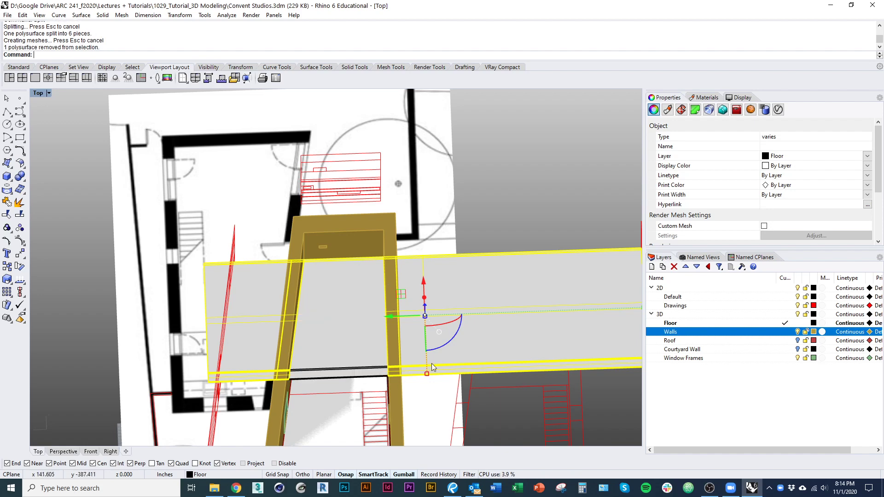
right_click_drag(453, 388, 479, 328)
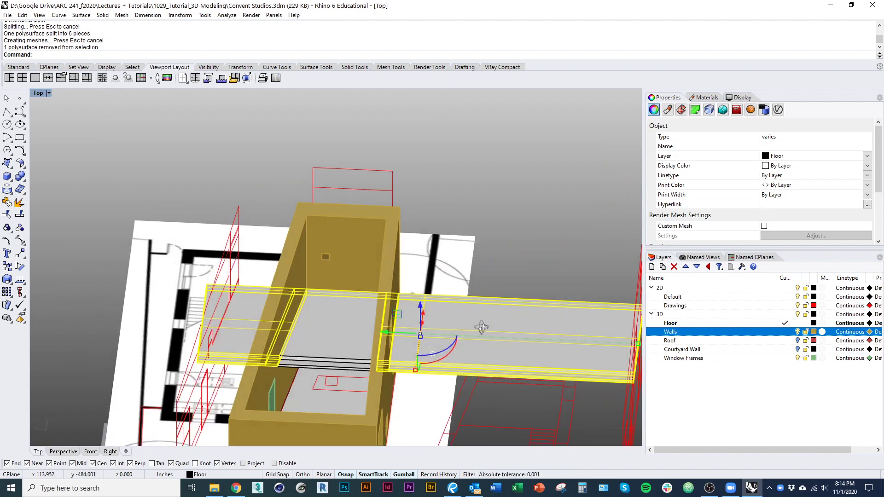
key("Delete")
left_click(341, 395)
right_click_drag(491, 387, 412, 376)
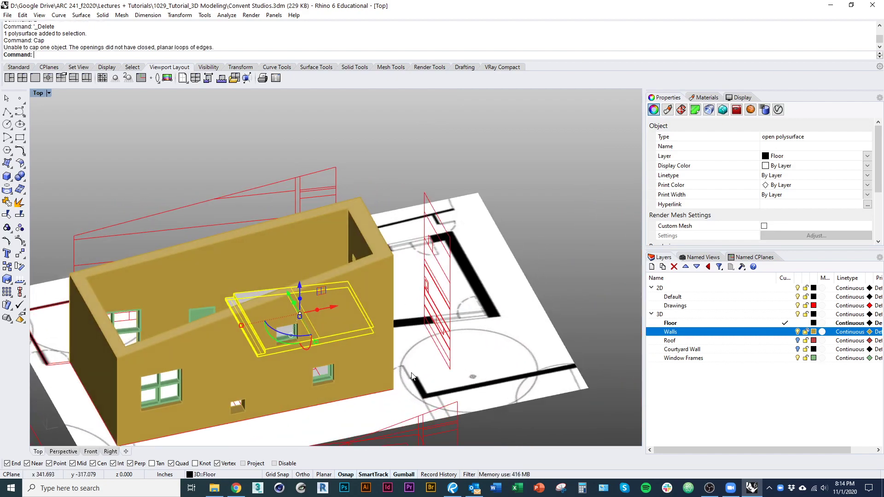
left_click(799, 332)
right_click_drag(392, 405, 331, 371)
key("Escape")
scroll(331, 370, "up", 1)
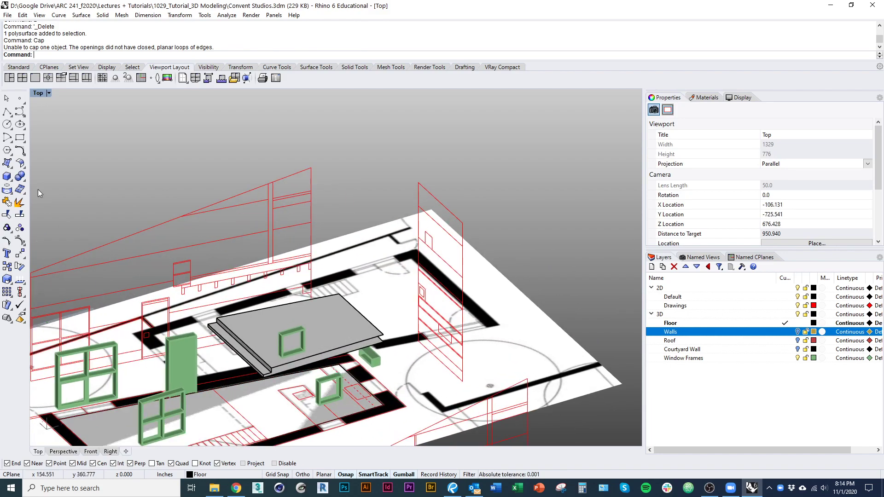
Step: Draw a four-corner surface across the slab's open end
left_click(7, 163)
right_click_drag(258, 323, 285, 322)
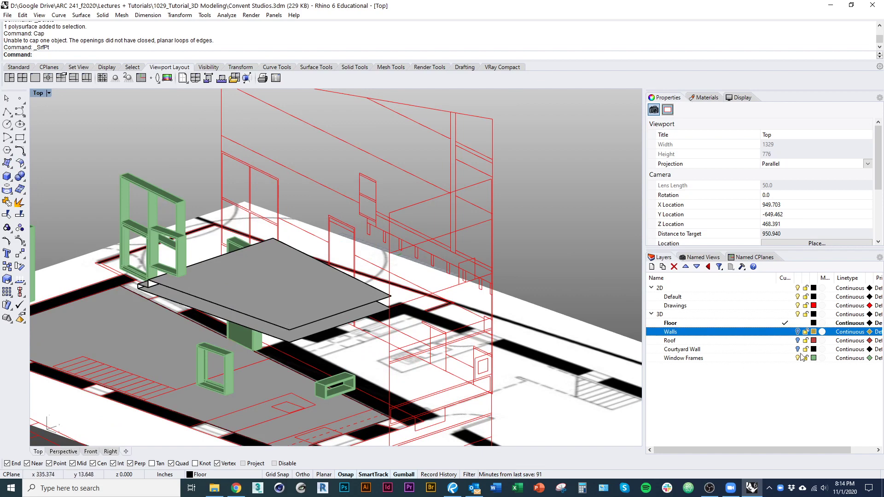
right_click(290, 373)
scroll(289, 329, "up", 3)
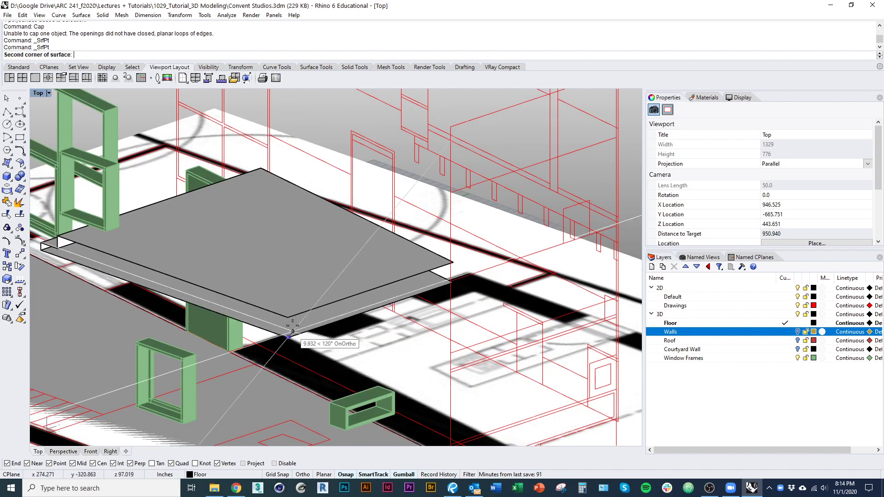
left_click(454, 262)
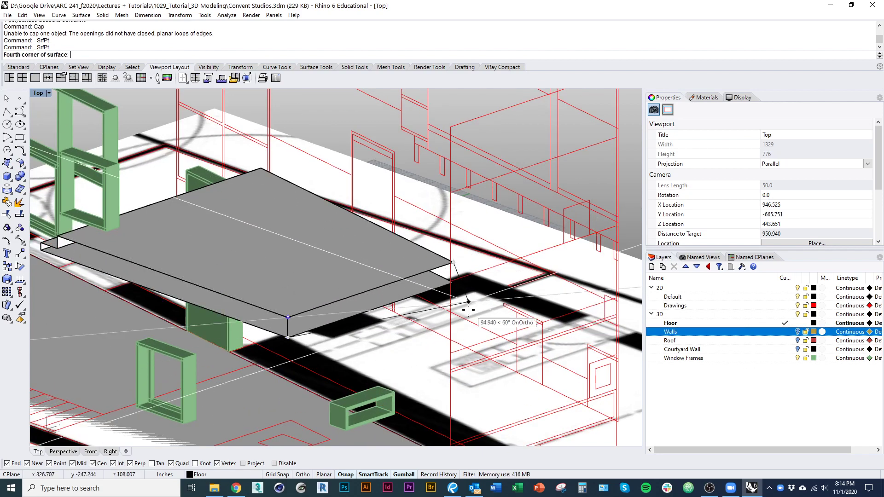
right_click_drag(468, 304, 438, 299)
left_click(437, 275)
Step: Join the end face to the slab and cap it into a closed solid
left_click(395, 290)
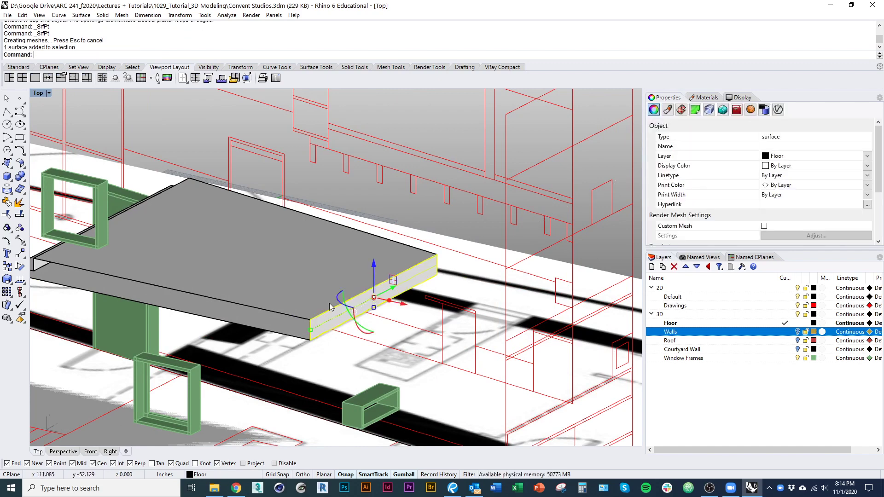
left_click(308, 297, "shift")
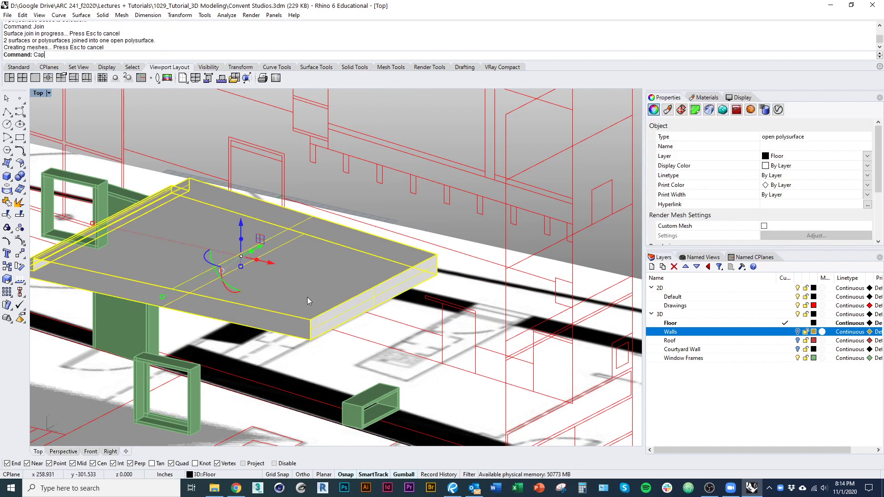
type("cap")
key("Return")
right_click_drag(308, 297, 396, 352)
key("Escape")
Step: Check the slab against the walls, then select a red wall outline curve
left_click(798, 332)
right_click_drag(414, 405, 321, 311)
left_click(798, 332)
left_click(343, 290)
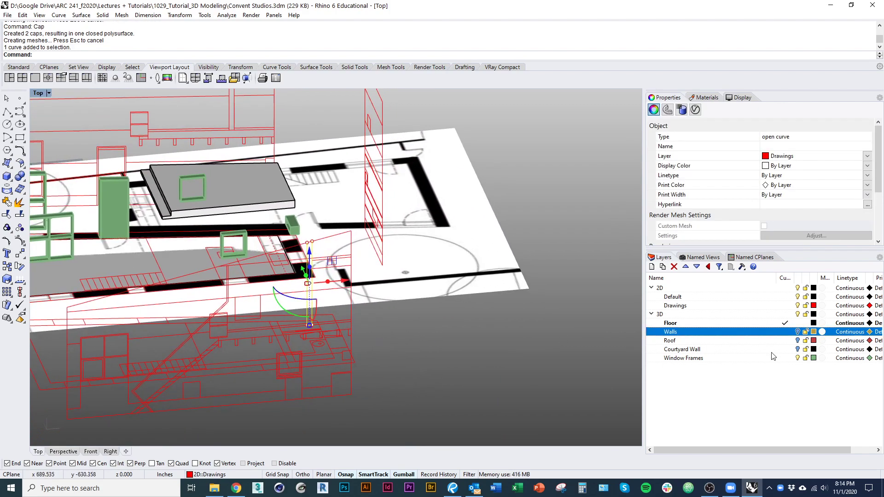
Step: Try extruding the selected curve into a wall, then undo it
left_click(798, 332)
scroll(433, 306, "down", 3)
right_click_drag(417, 311, 449, 336)
type("ext")
key("Return")
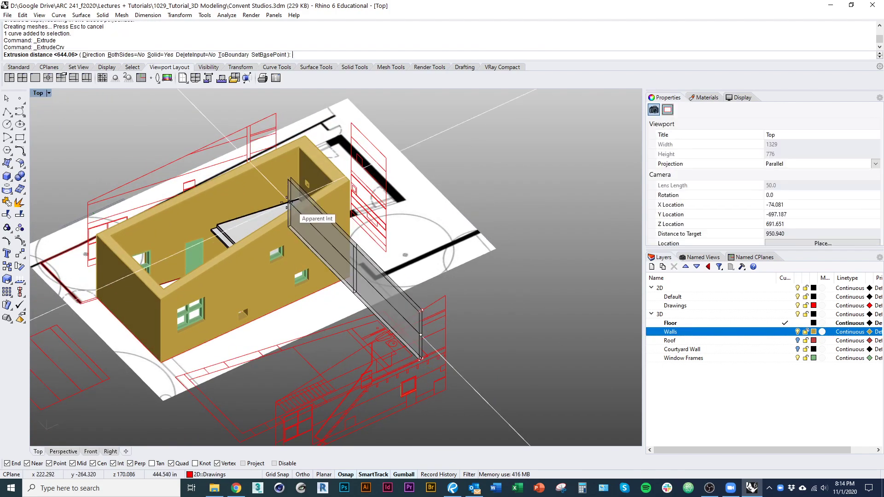
left_click(274, 152, "alt")
right_click_drag(279, 220, 470, 319)
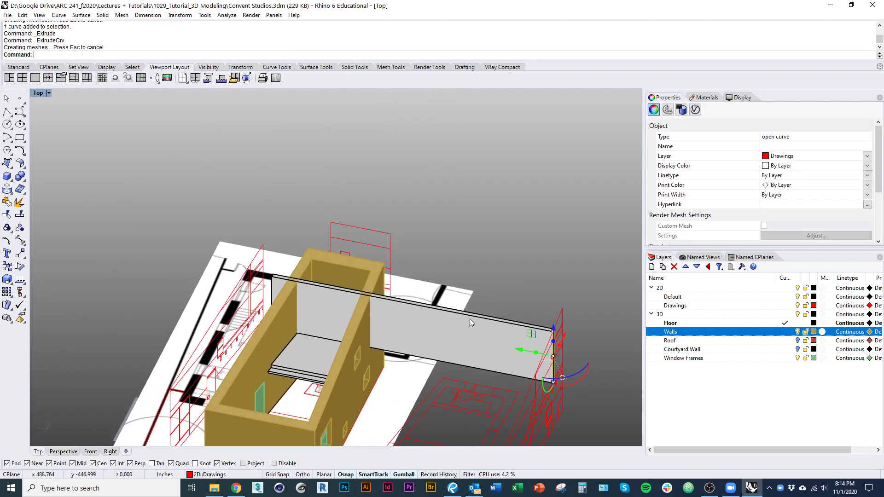
scroll(470, 318, "up", 3)
left_click(494, 369)
right_click_drag(356, 376, 269, 354)
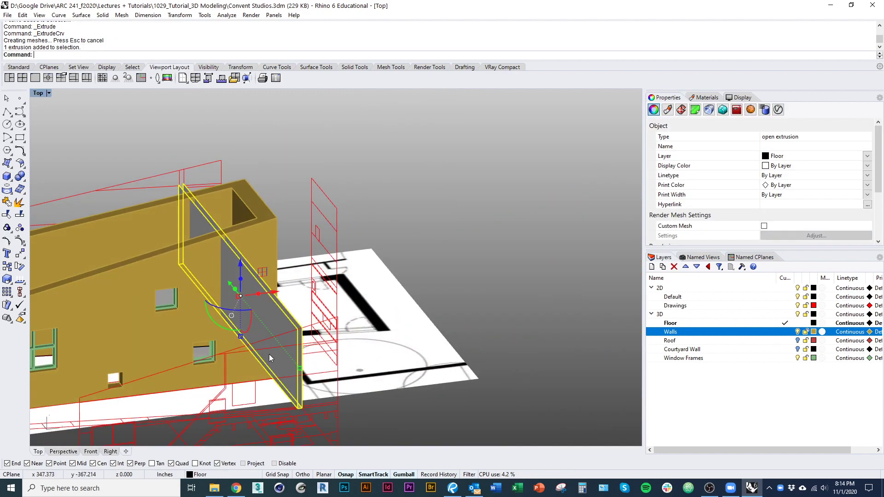
key("ctrl+z")
Step: Close the open red outline curve with CloseCrv
scroll(318, 314, "up", 3)
left_click(310, 338)
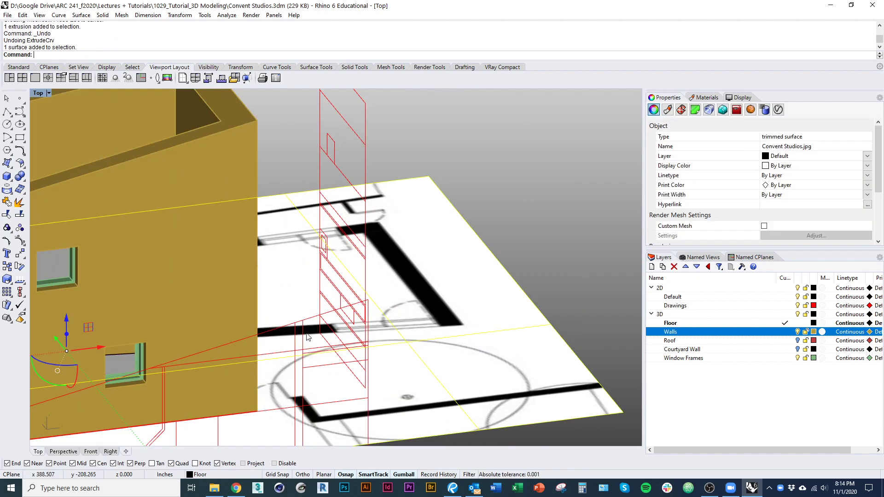
left_click(305, 338)
type("Close")
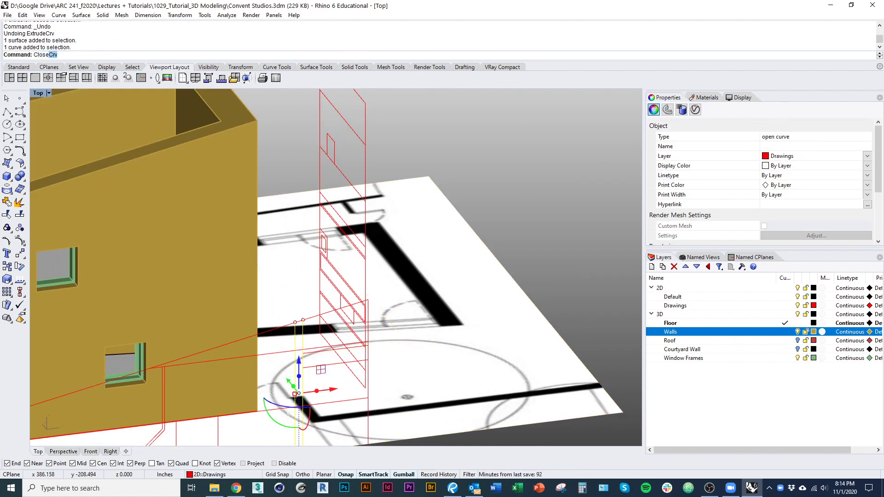
type("Crv")
key("Return")
Step: Extrude the closed outline into a thin floor slab
scroll(316, 333, "down", 8)
right_click_drag(276, 340, 343, 361)
type("ext")
key("Return")
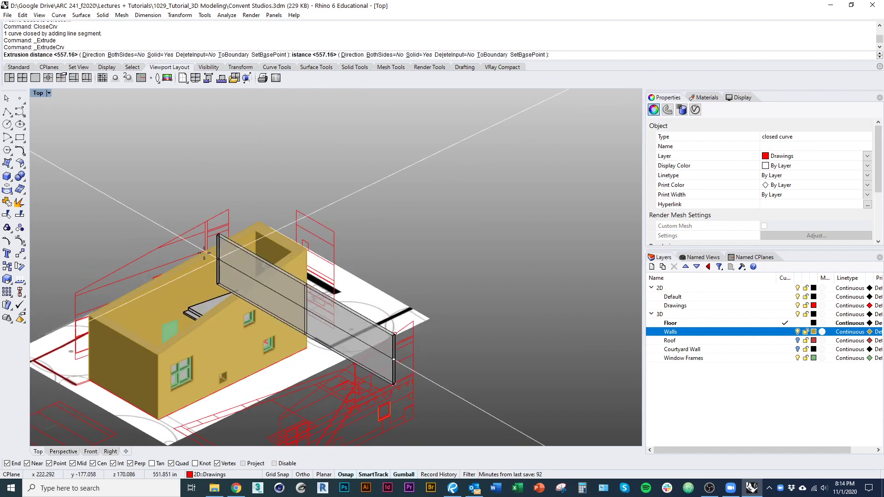
left_click(193, 239)
scroll(276, 288, "up", 5)
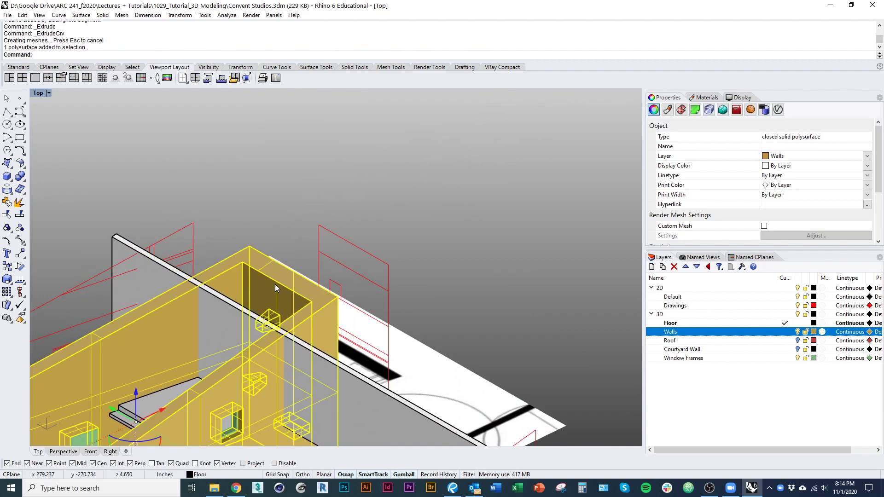
key("Escape")
Step: Split the thin slab using the tan walls as cutting objects
left_click(235, 325)
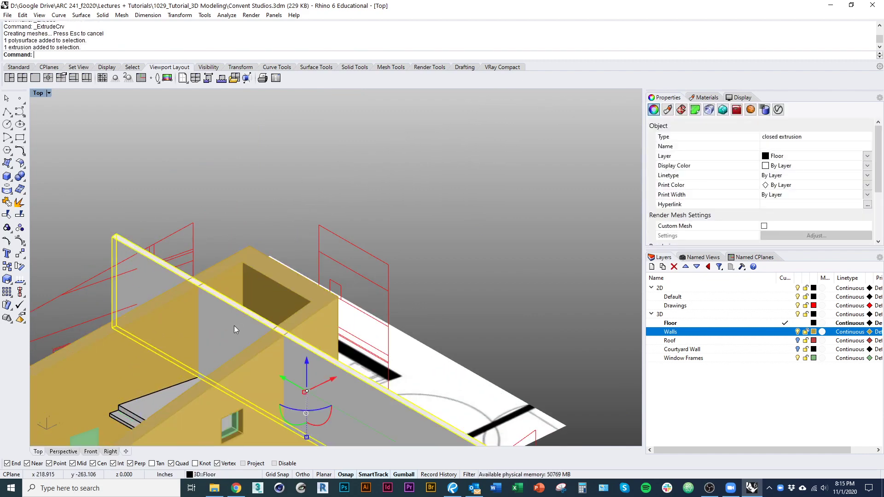
type("Split")
key("Return")
left_click(266, 280)
key("Return")
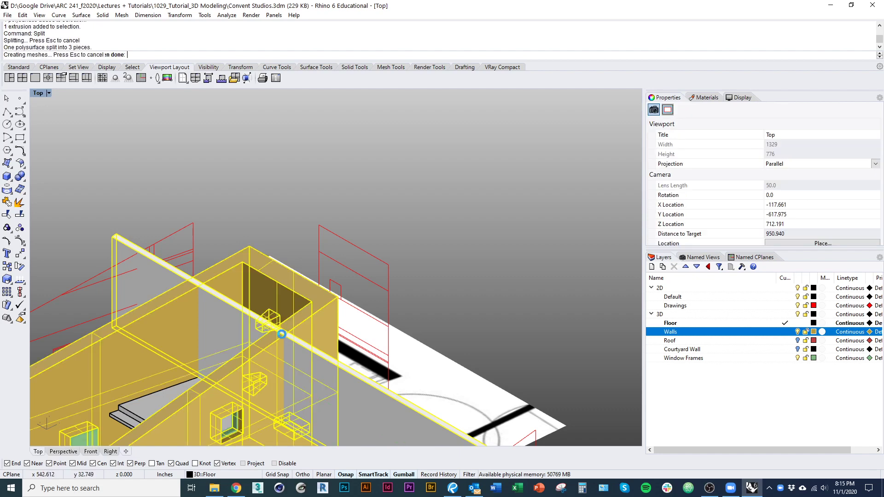
Step: Delete the short and grey slab pieces, then undo to restore the three pieces
right_click_drag(217, 349, 247, 369)
scroll(247, 368, "up", 2)
left_click(264, 358, "ctrl")
type("D")
key("Return")
scroll(241, 333, "down", 3)
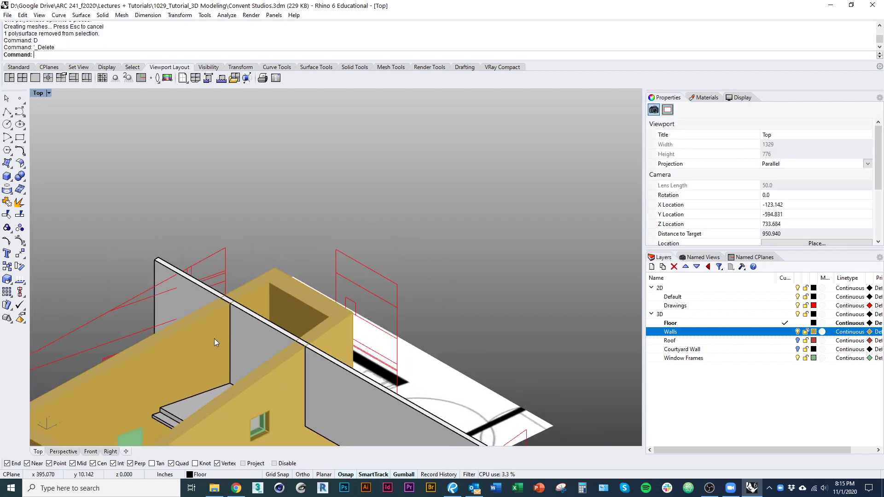
left_click(201, 306)
type("D")
key("Return")
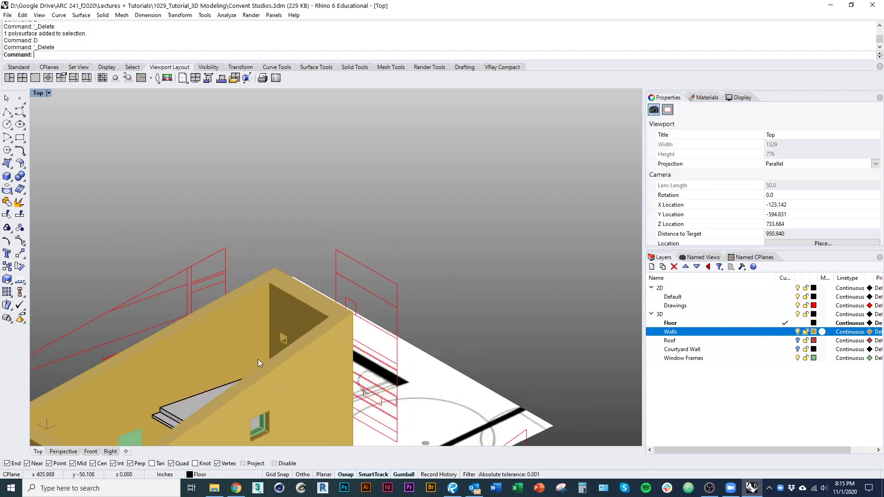
right_click_drag(258, 359, 233, 370)
key("ctrl+z")
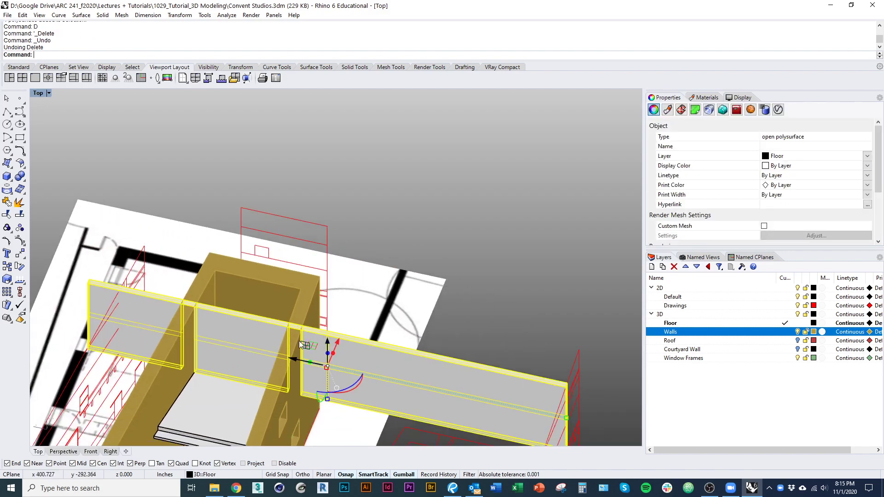
Step: Orbit and zoom around the split slab to view it head-on from the side
scroll(299, 341, "up", 10)
scroll(261, 305, "down", 10)
right_click_drag(328, 388, 243, 314)
scroll(310, 272, "up", 8)
scroll(282, 263, "up", 8)
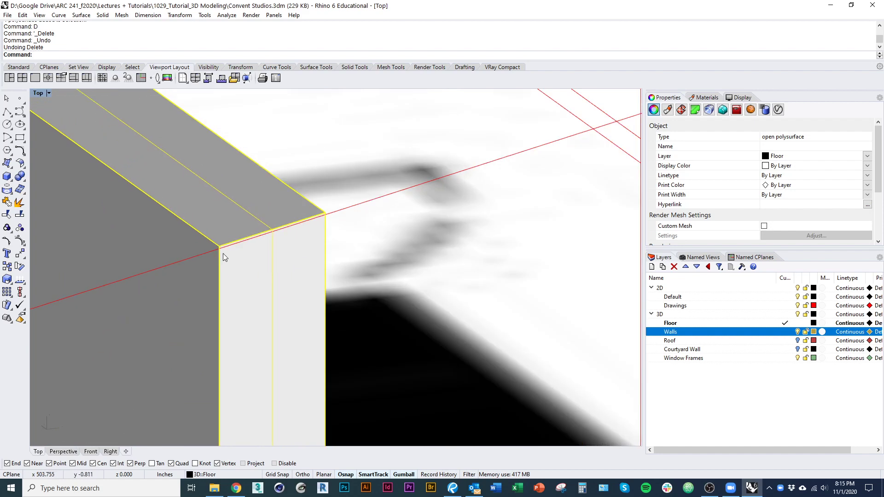
scroll(264, 236, "down", 10)
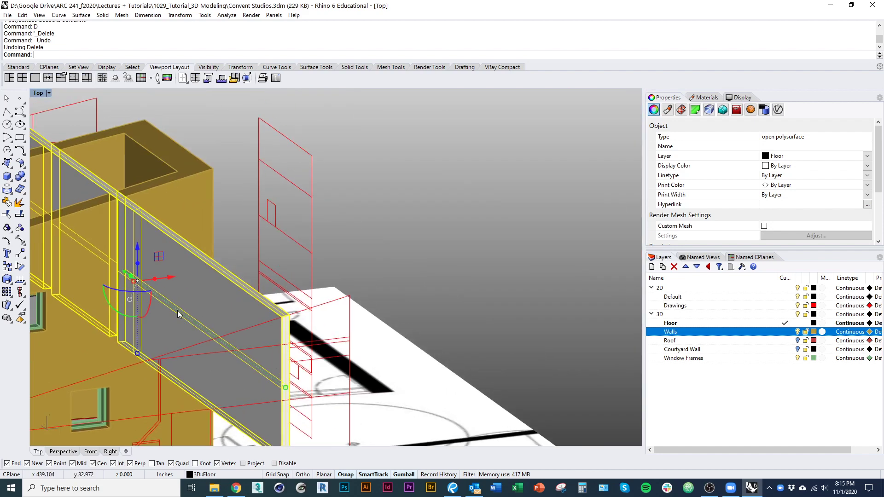
right_click_drag(137, 204, 325, 250)
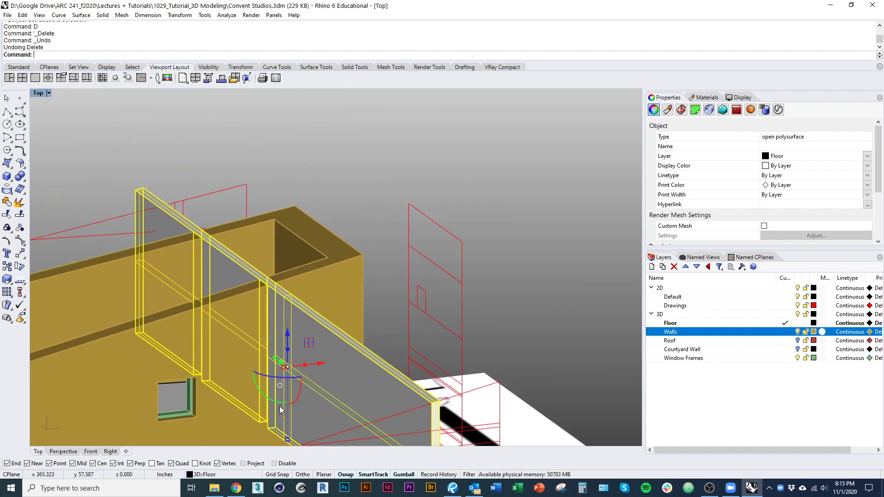
right_click_drag(280, 407, 240, 236)
scroll(198, 240, "up", 10)
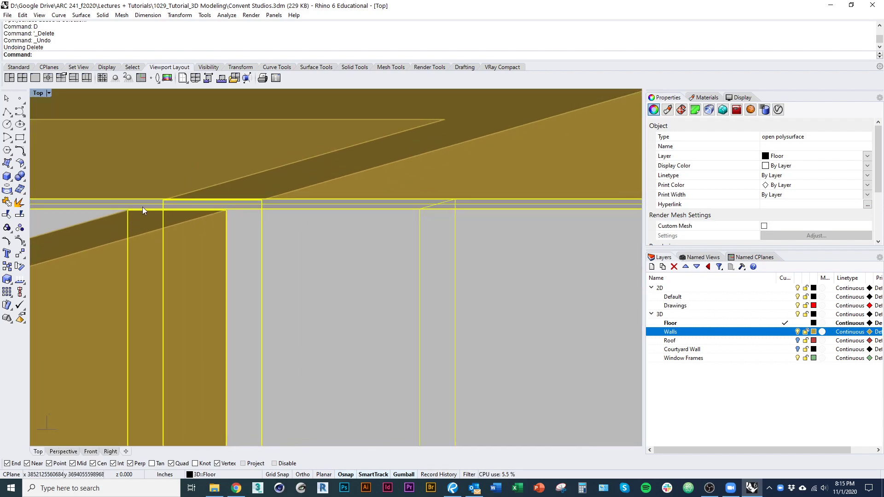
scroll(211, 262, "down", 3)
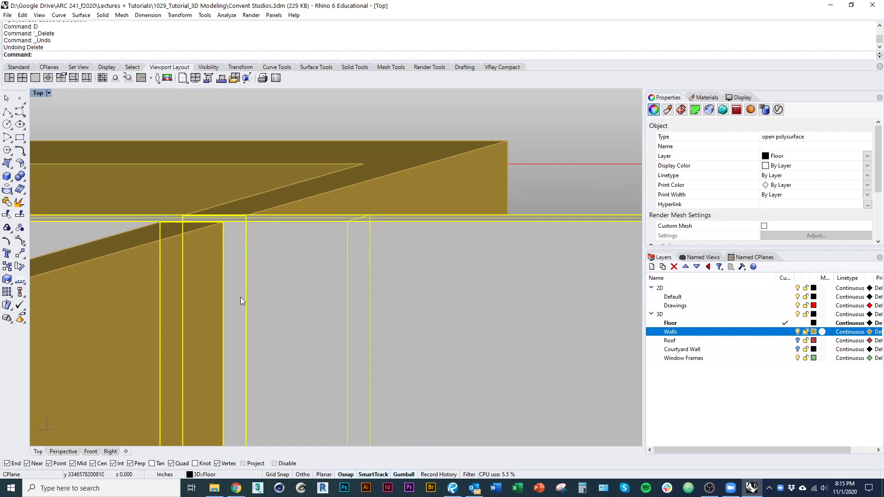
scroll(212, 223, "up", 5)
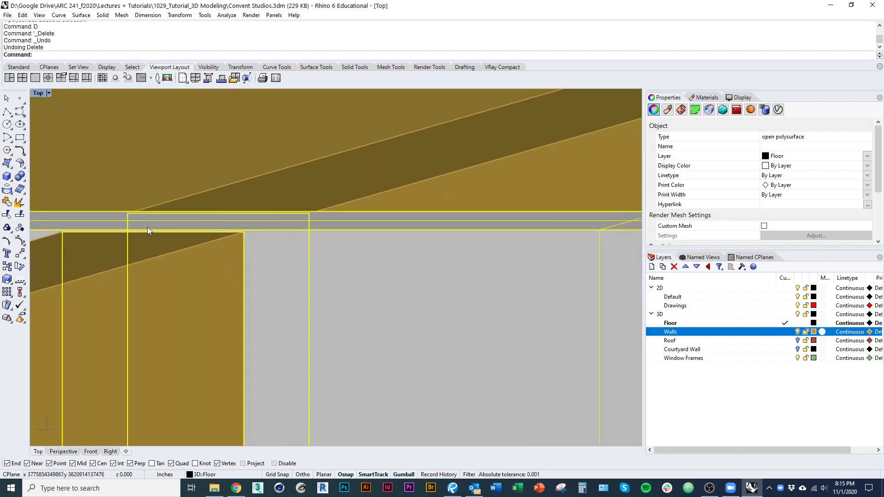
scroll(260, 218, "down", 18)
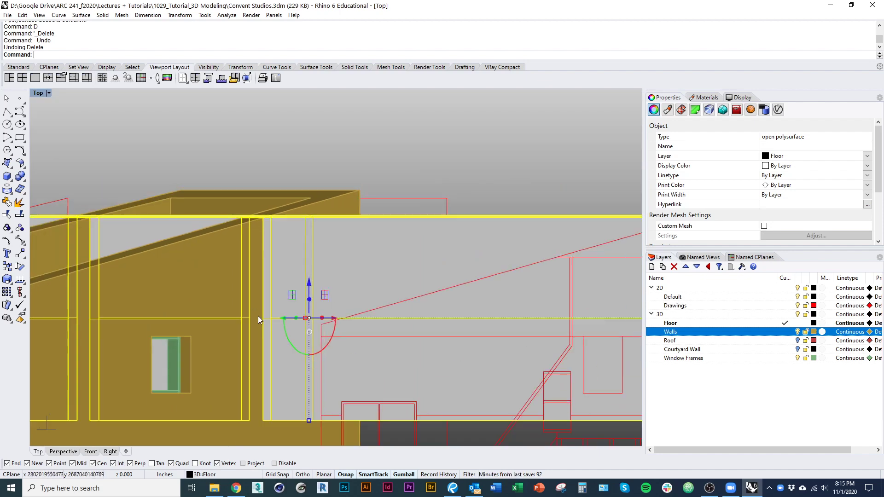
scroll(282, 265, "down", 5)
Step: Lift the slab pieces with the Gumball, undo back to the outline, and select it
left_click_drag(299, 262, 299, 113)
right_click_drag(270, 280, 275, 359)
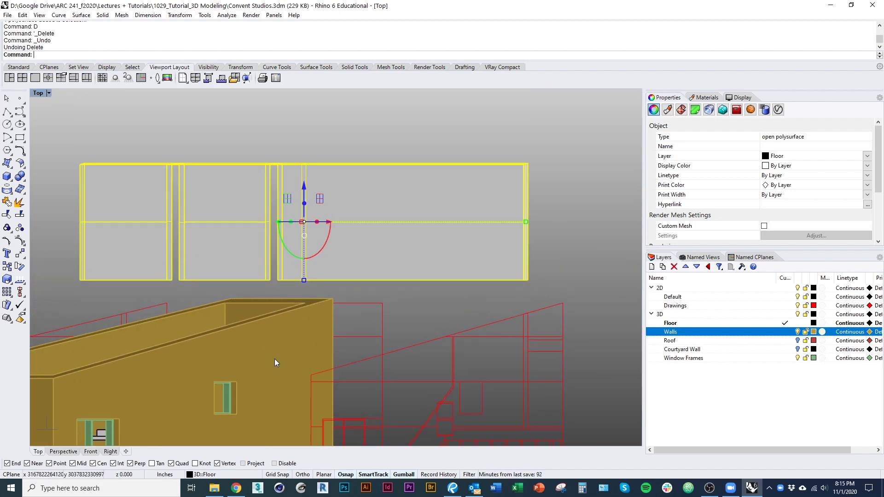
key("ctrl+z")
key("ctrl+z")
right_click_drag(354, 301, 295, 192)
key("ctrl+z")
scroll(295, 189, "up", 6)
left_click(286, 245)
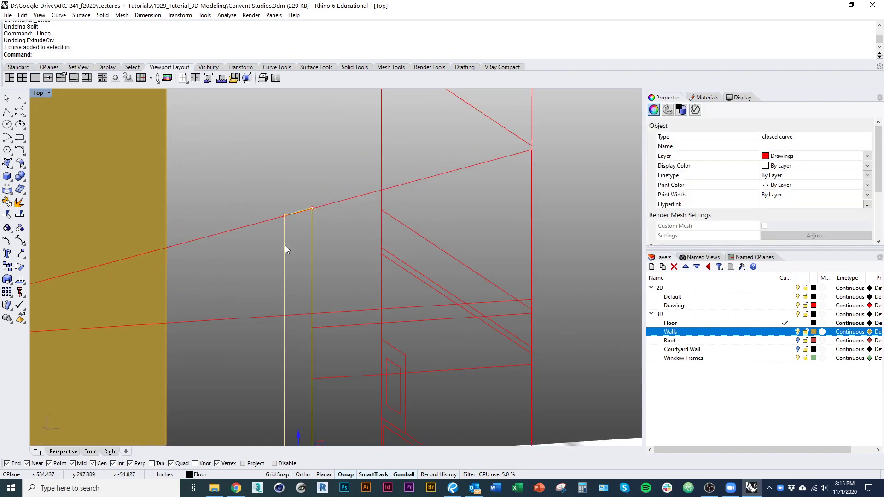
Step: Show the slab outline's control points and move its two top points onto the red line
scroll(299, 225, "up", 7)
left_click(271, 198)
left_click_drag(244, 167, 331, 222)
scroll(332, 222, "up", 3)
type("M")
key("Return")
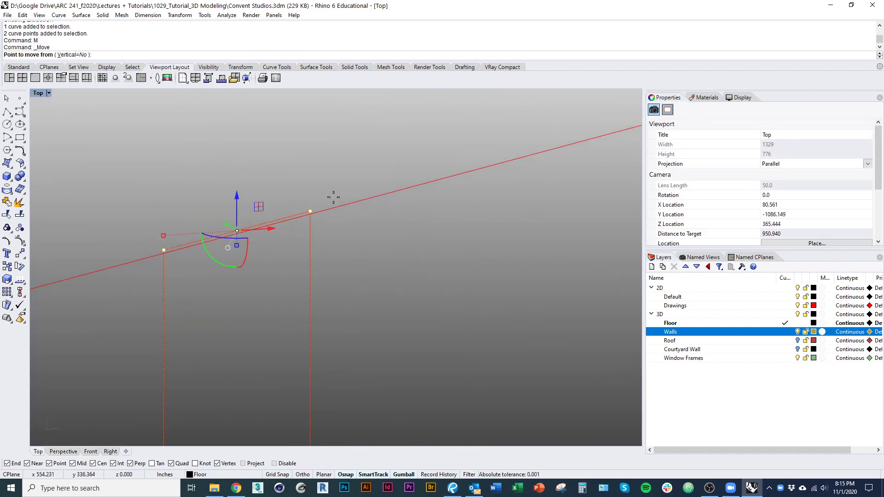
scroll(336, 198, "up", 5)
left_click(271, 210)
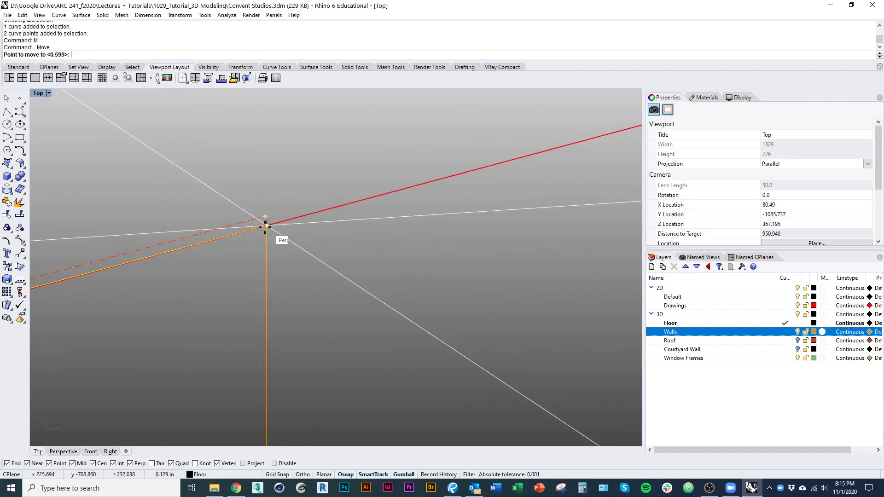
left_click(261, 226)
Step: Snap one corner point of the outline onto the line intersection, then end point editing
scroll(288, 253, "down", 5)
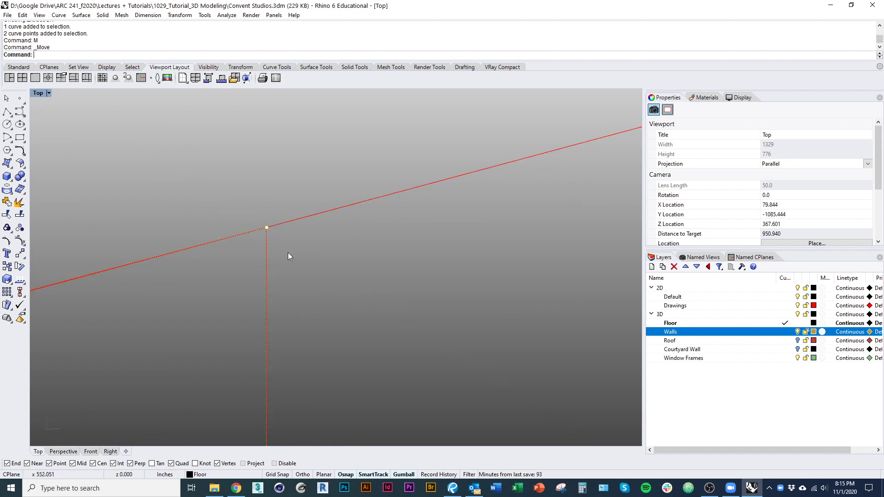
scroll(150, 279, "up", 8)
left_click_drag(152, 235, 180, 324)
scroll(167, 323, "up", 6)
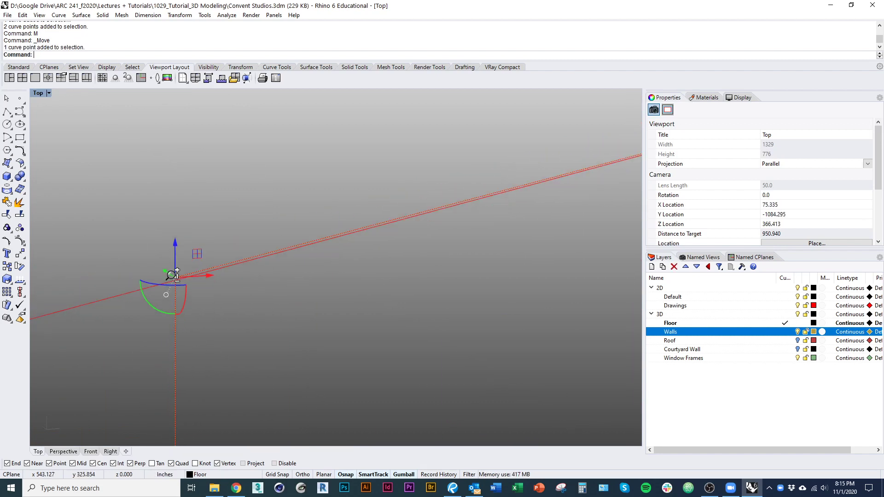
type("M")
key("Return")
left_click(179, 259)
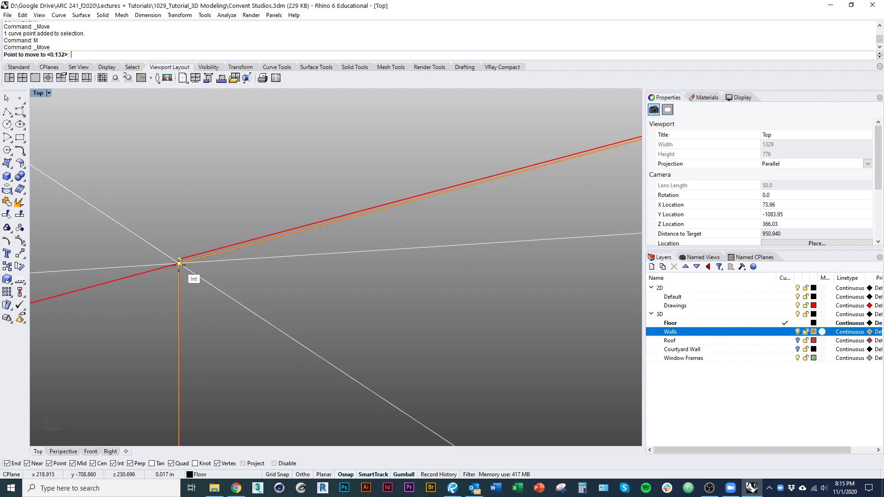
left_click(179, 264)
scroll(217, 295, "down", 8)
key("Escape")
key("Escape")
Step: Extrude the closed outline curve into a floor slab
left_click(216, 365)
scroll(314, 280, "down", 15)
type("Extrude")
key("Return")
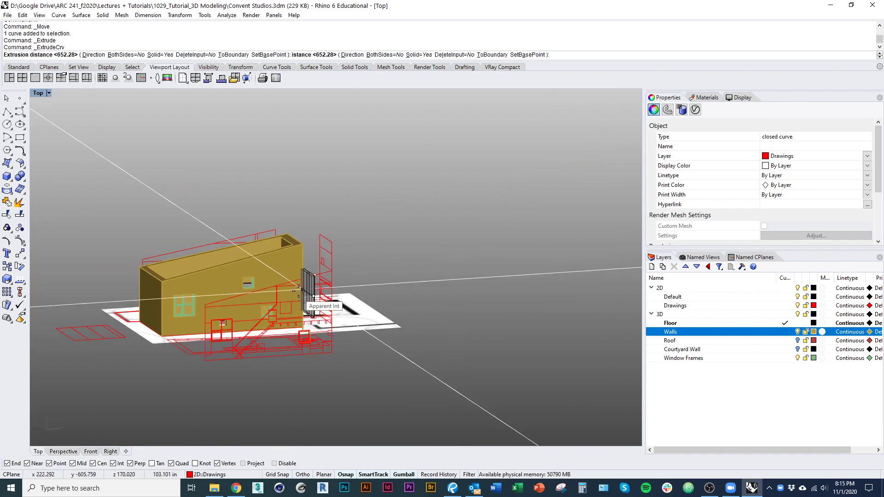
left_click(303, 290)
scroll(249, 257, "up", 15)
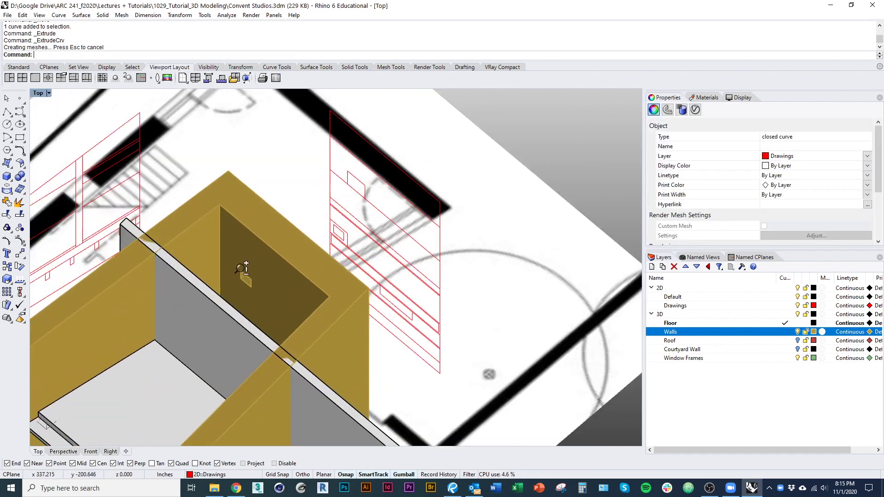
Step: Select the slab and draw a cutting plane across it with CutPl
scroll(240, 269, "up", 2)
left_click(276, 302)
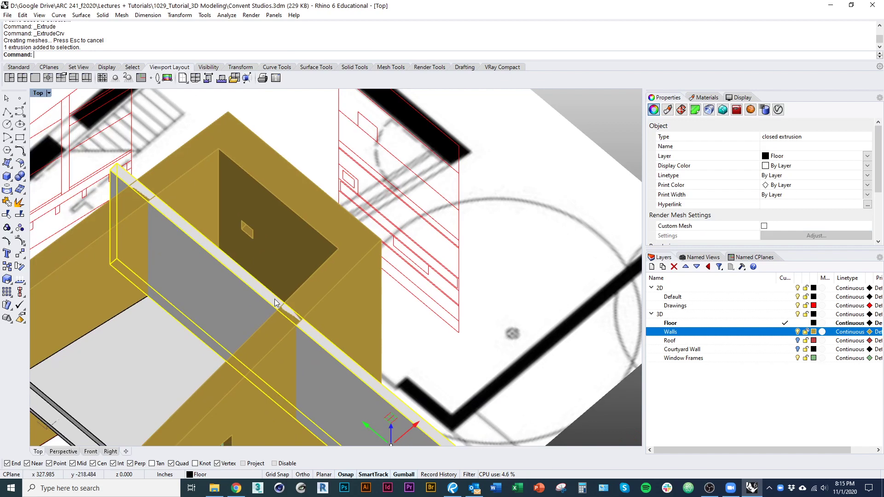
type("CutPlane")
key("Return")
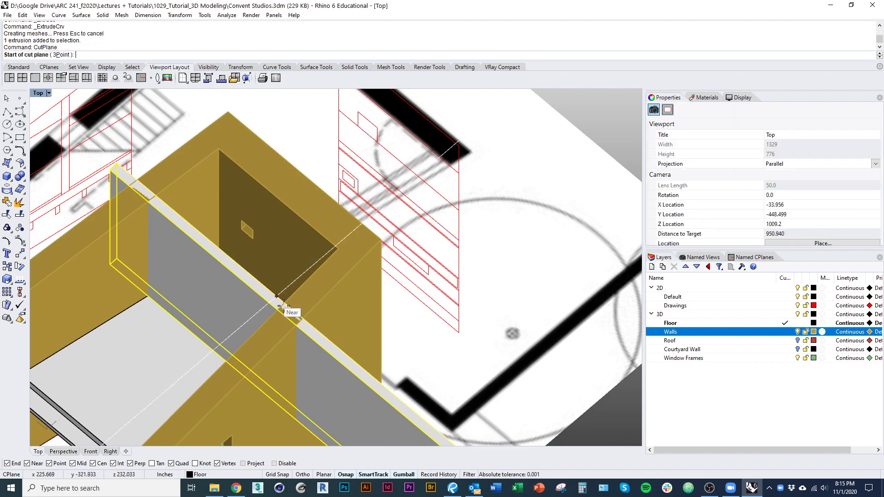
left_click(194, 164)
left_click(313, 274)
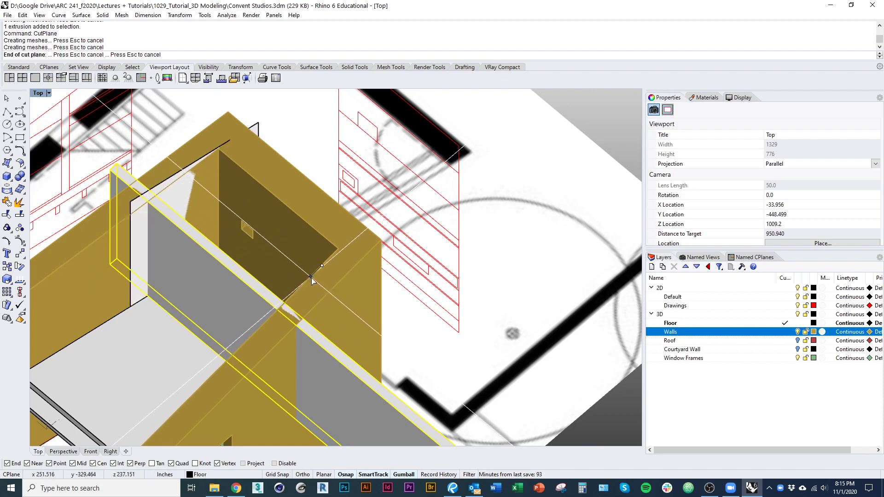
scroll(364, 295, "up", 5)
scroll(364, 277, "up", 2)
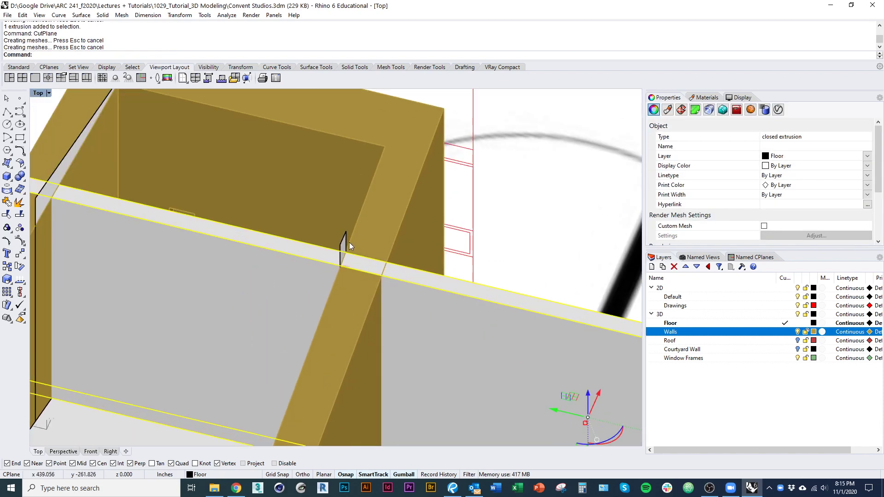
Step: Trim the slab's ends overhanging beyond the walls using the cut-plane surfaces
left_click(351, 243)
scroll(196, 220, "down", 2)
left_click(136, 253, "shift")
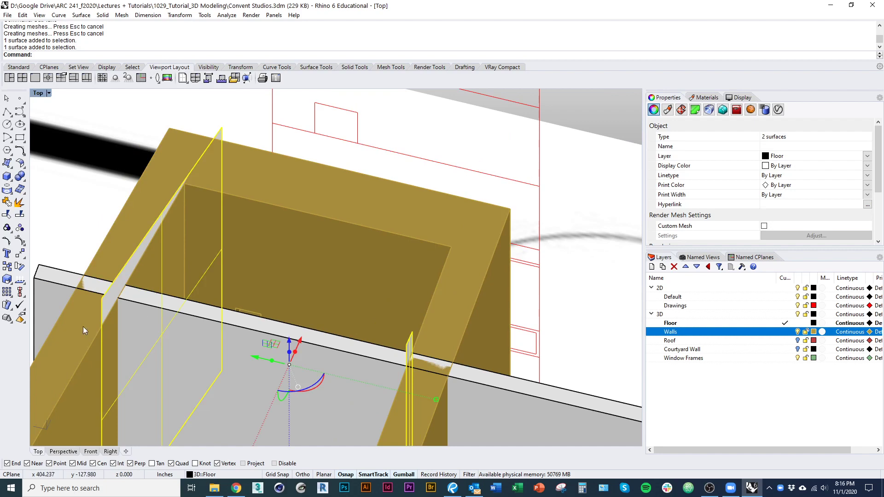
key("ctrl+t")
left_click(56, 289)
left_click(473, 407)
key("Return")
scroll(319, 362, "down", 7)
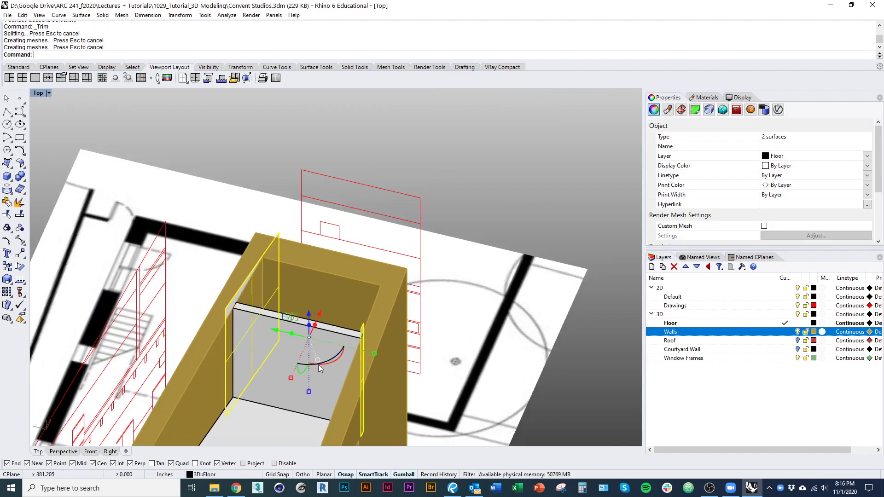
Step: Delete the cut-off surfaces and cap the trimmed partition into a closed solid
type("D")
key("Return")
right_click_drag(314, 357, 276, 329, "ctrl+shift")
left_click(288, 309)
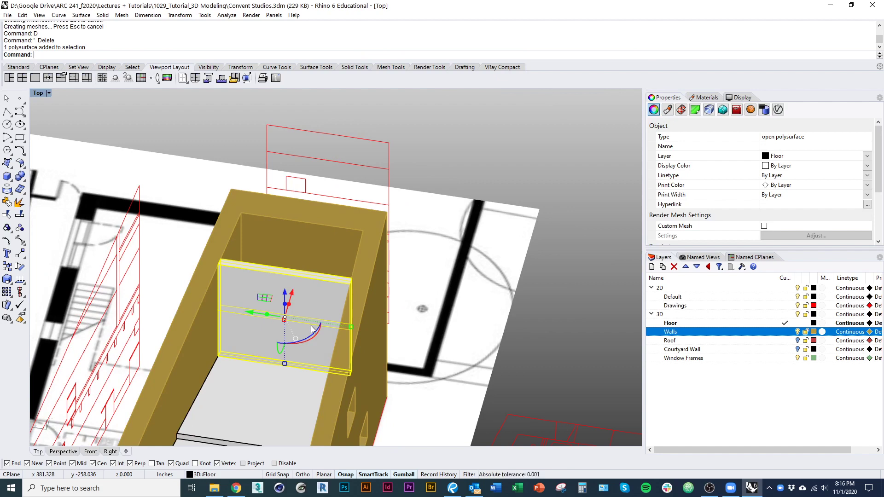
type("Cap")
key("Return")
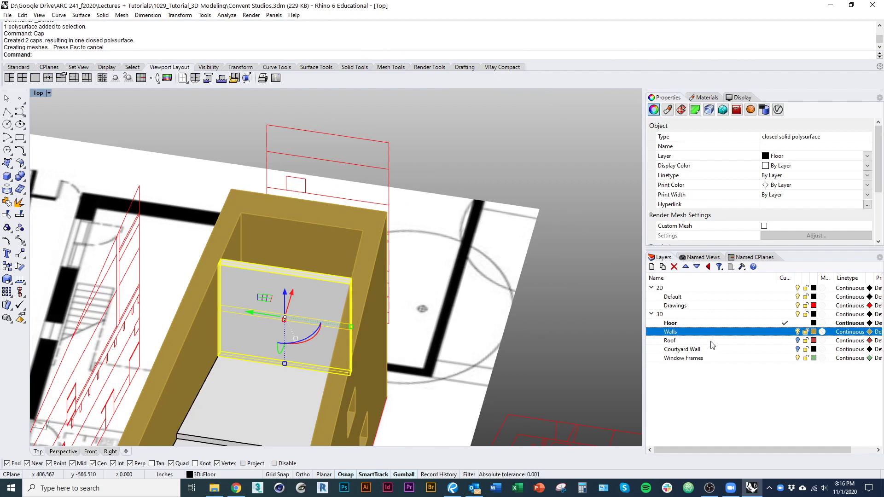
Step: Create a new Interior Walls layer and move the partition onto it
right_click(705, 335)
left_click(772, 291)
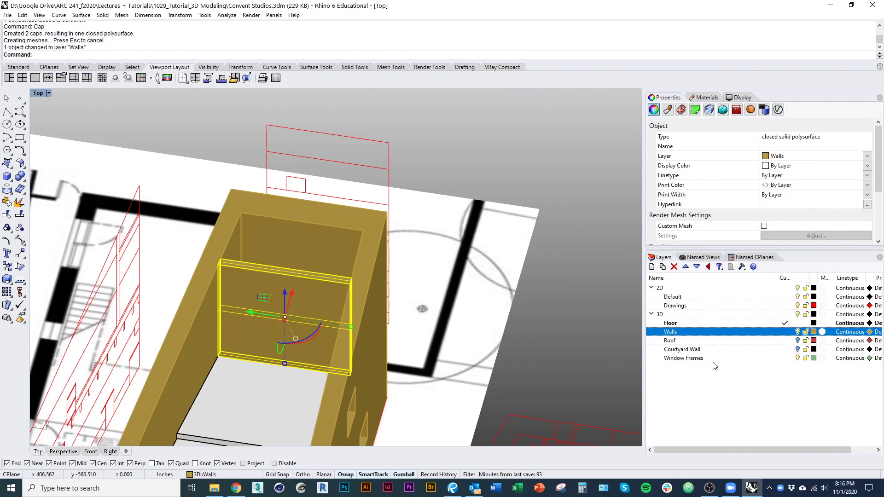
left_click(653, 267)
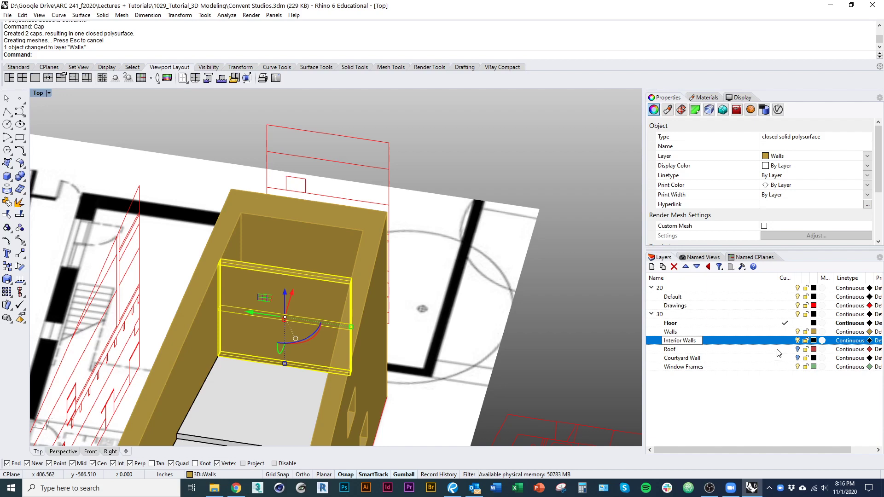
right_click(778, 342)
left_click(806, 333)
Step: Set the Interior Walls layer colour to Lavender
left_click(814, 340)
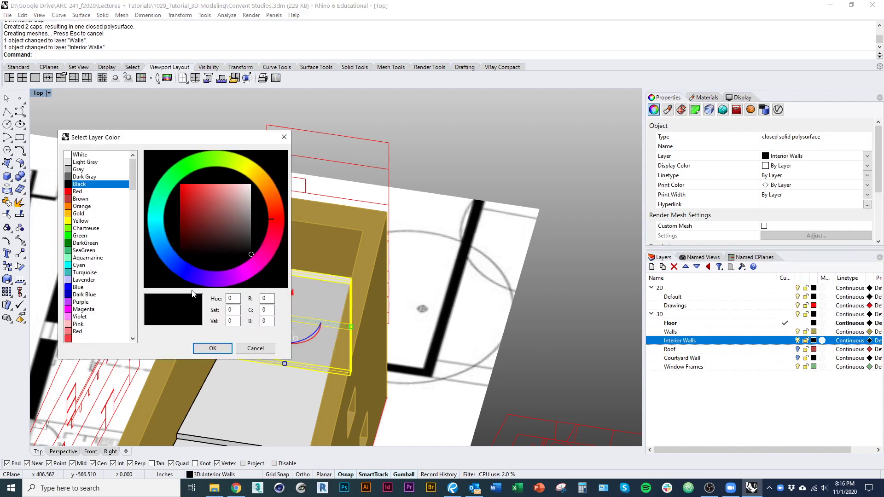
left_click(87, 280)
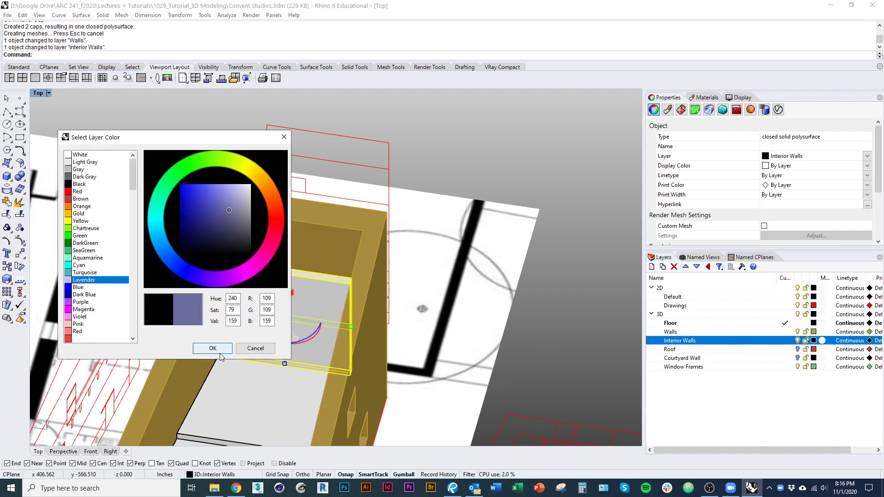
left_click(217, 351)
right_click_drag(276, 322, 515, 331, "ctrl+shift")
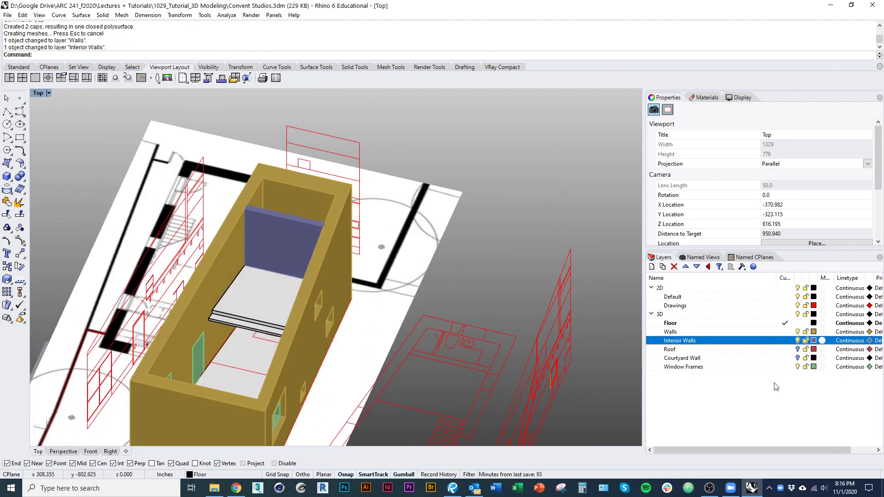
Step: Rename Floor to Ground Floor and move the upper slab onto a new Loft Floor layer
left_click(798, 340)
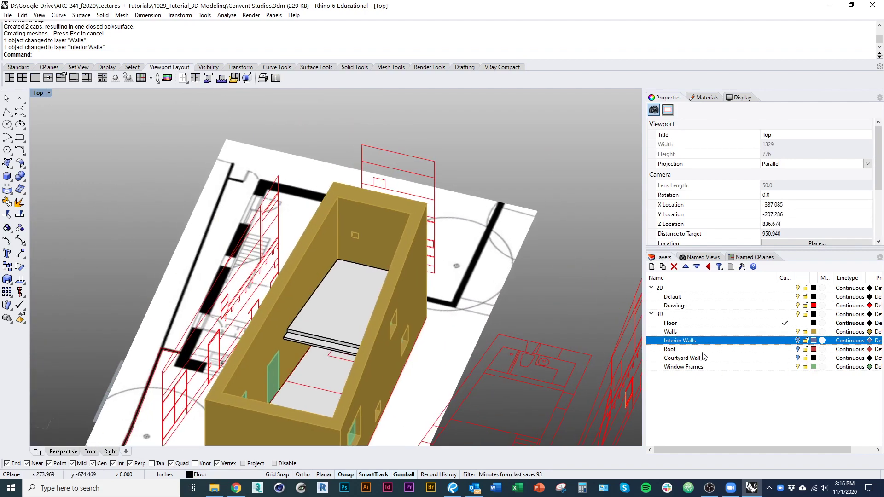
left_click(685, 326)
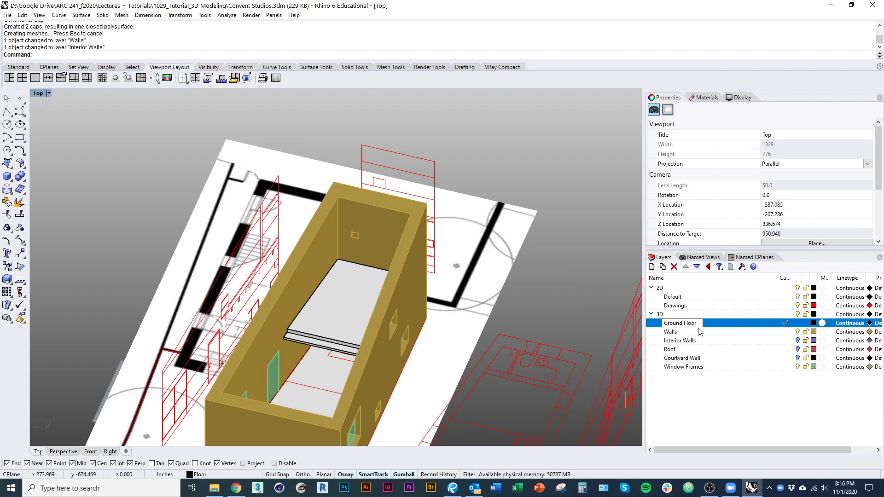
left_click(340, 322)
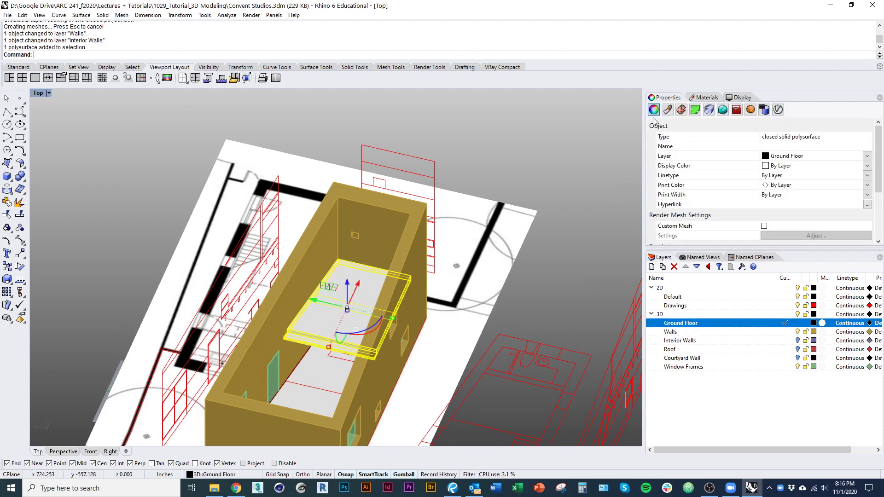
left_click(652, 266)
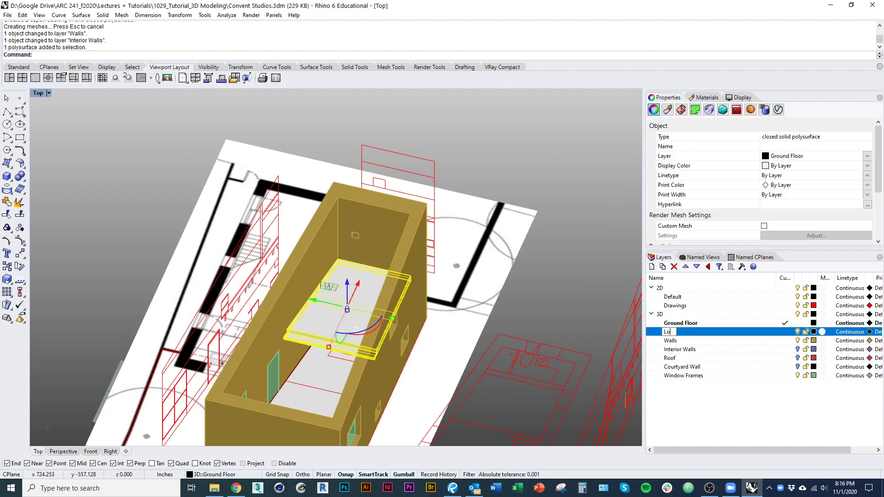
right_click(736, 335)
left_click(765, 317)
Step: Toggle layer visibility while orbiting the model, leaving the Courtyard Wall layer hidden
left_click(798, 331)
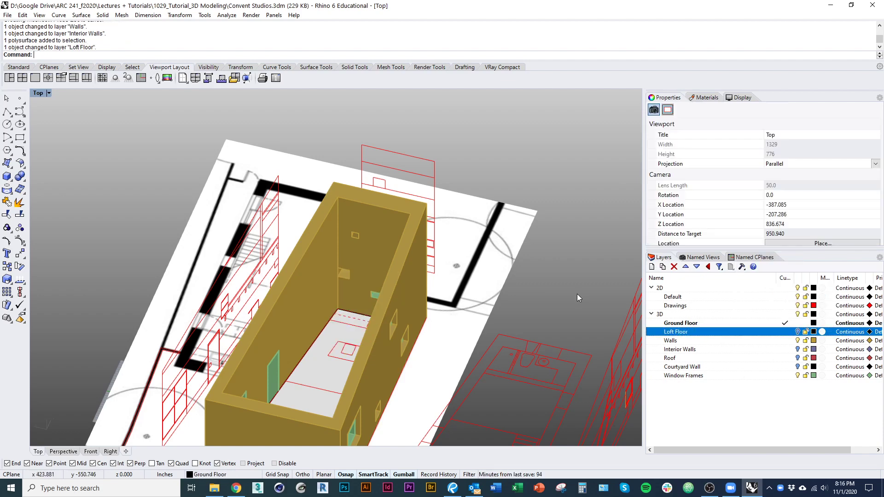
right_click_drag(576, 294, 737, 362)
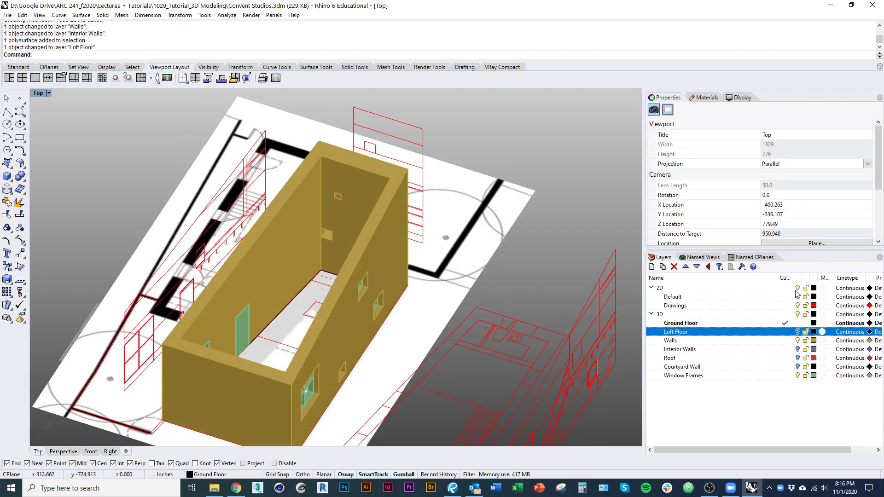
right_click_drag(559, 357, 788, 363)
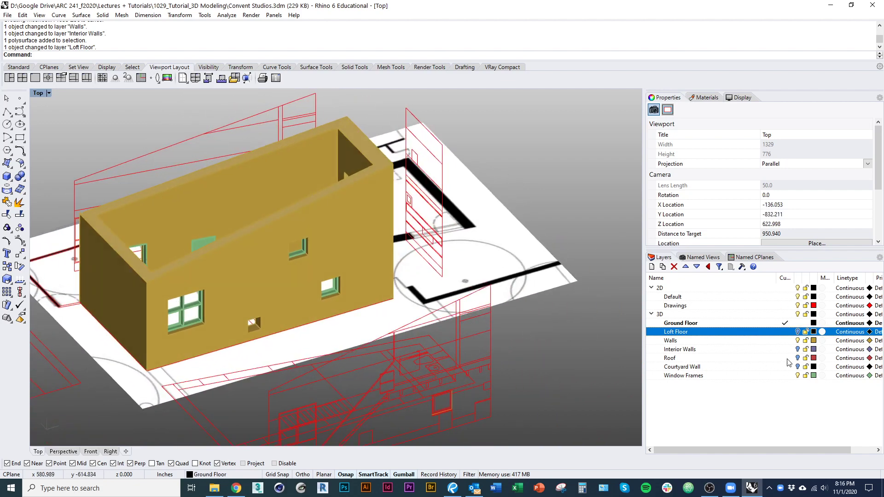
left_click(798, 349)
left_click(798, 358)
left_click(798, 358)
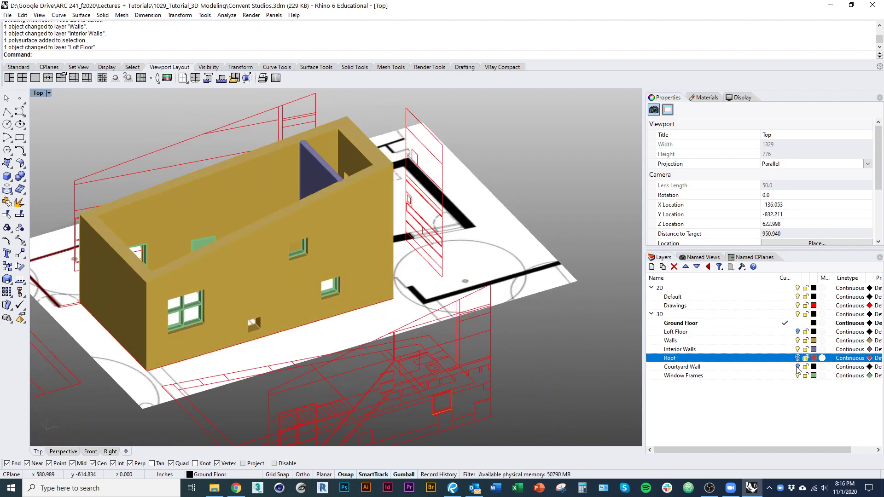
left_click(798, 367)
left_click(798, 332)
right_click_drag(638, 355, 592, 357)
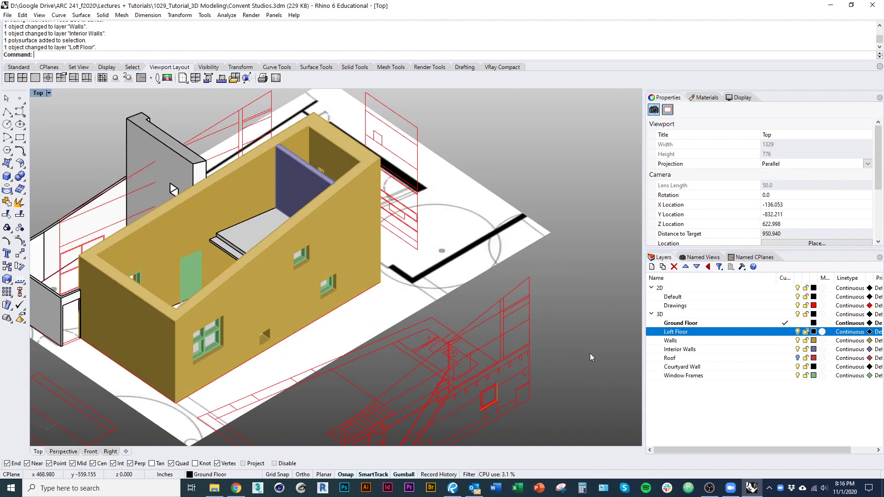
left_click(799, 367)
right_click_drag(334, 324, 487, 358)
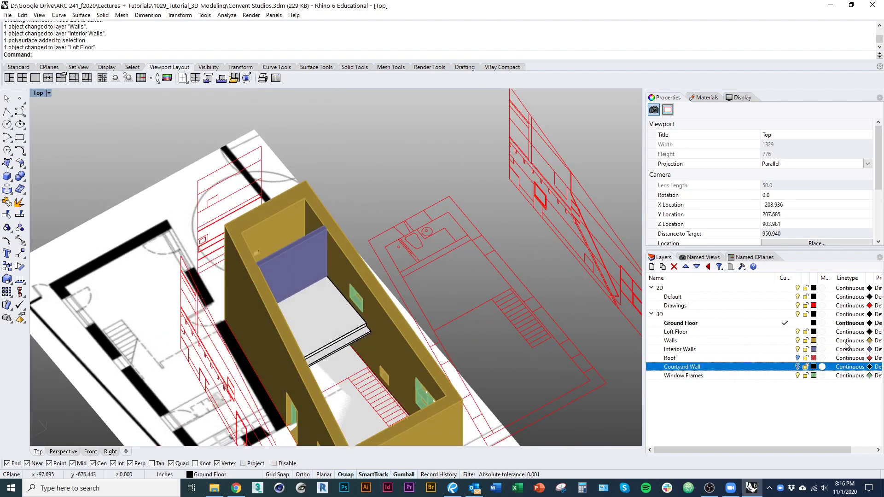
Step: Hide the outer Walls layer and bring the stair tread lines in the plan into close view
left_click(798, 340)
right_click_drag(386, 360, 383, 335)
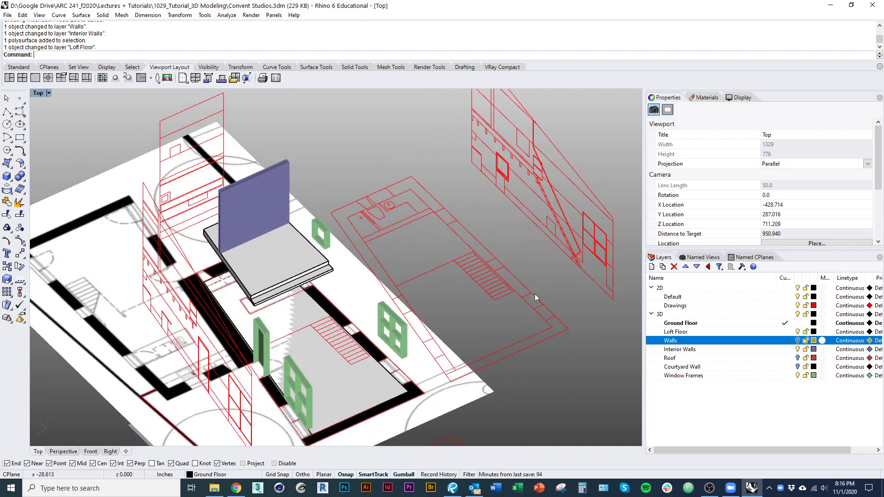
right_click_drag(507, 283, 467, 267, "shift")
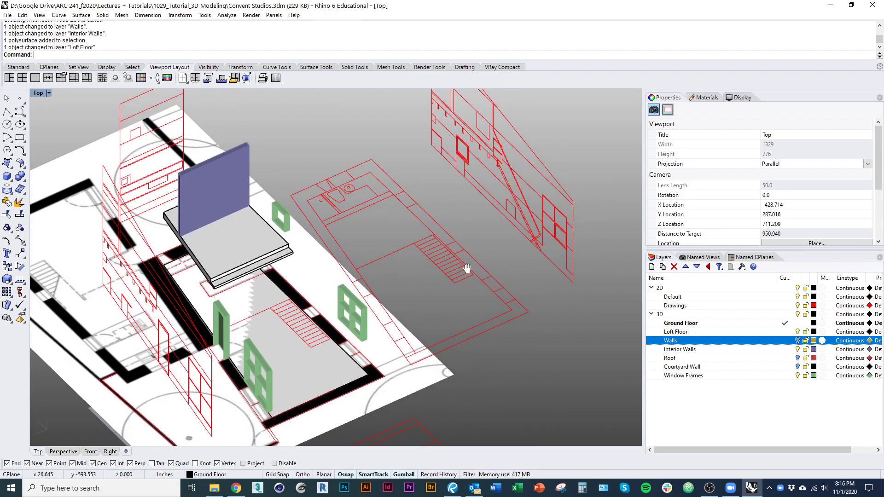
right_click_drag(356, 365, 349, 341, "shift")
scroll(314, 330, "up", 7)
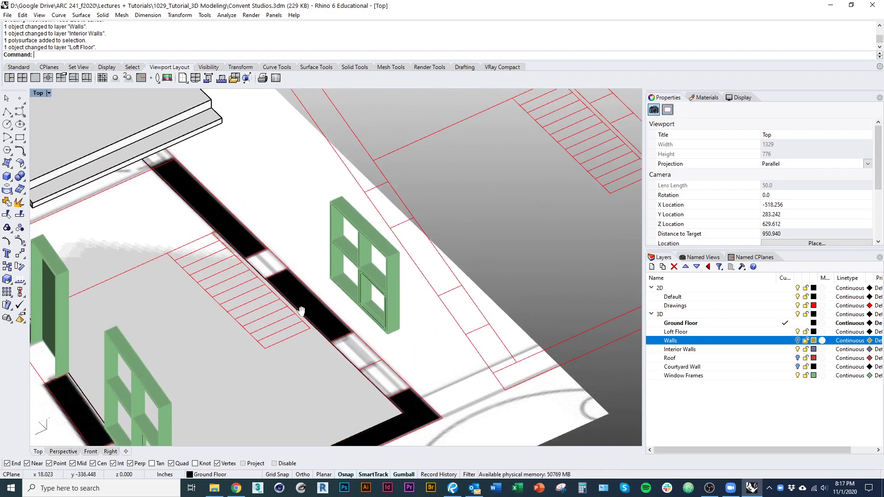
right_click_drag(301, 310, 323, 328)
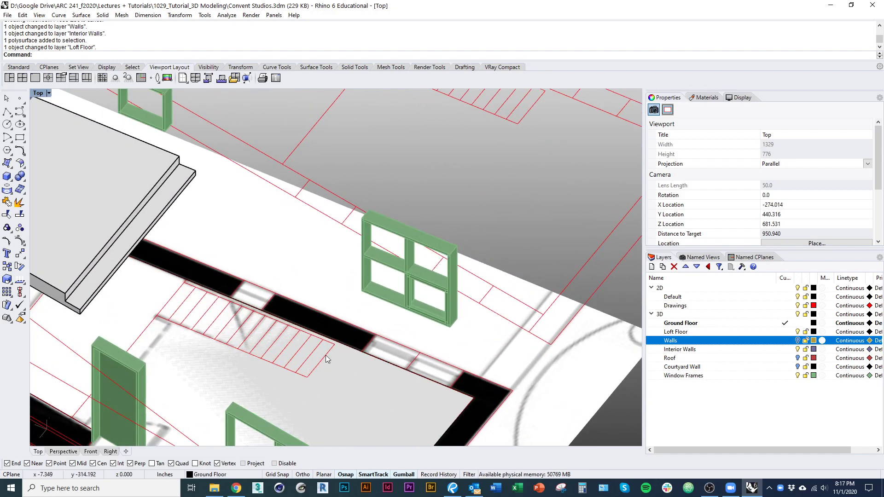
right_click_drag(340, 361, 324, 322, "shift")
scroll(324, 332, "down", 6)
right_click_drag(393, 300, 402, 337, "shift")
right_click_drag(479, 161, 514, 222, "shift")
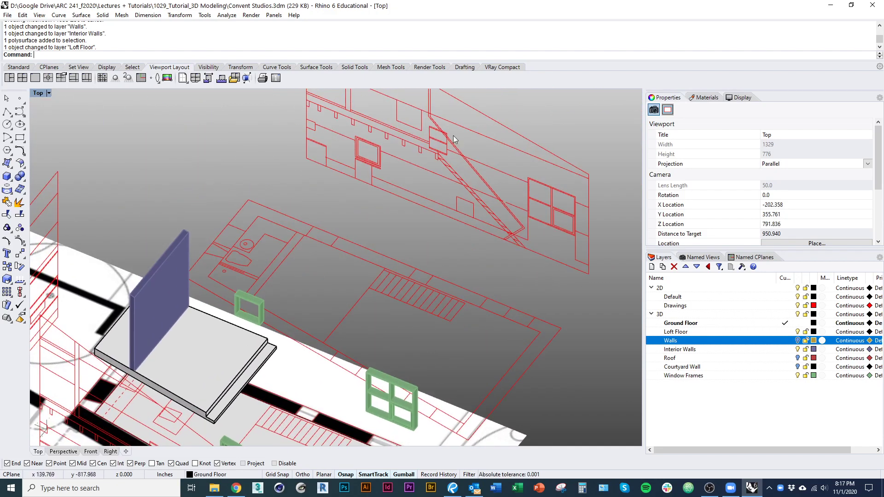
right_click_drag(467, 293, 489, 195, "shift")
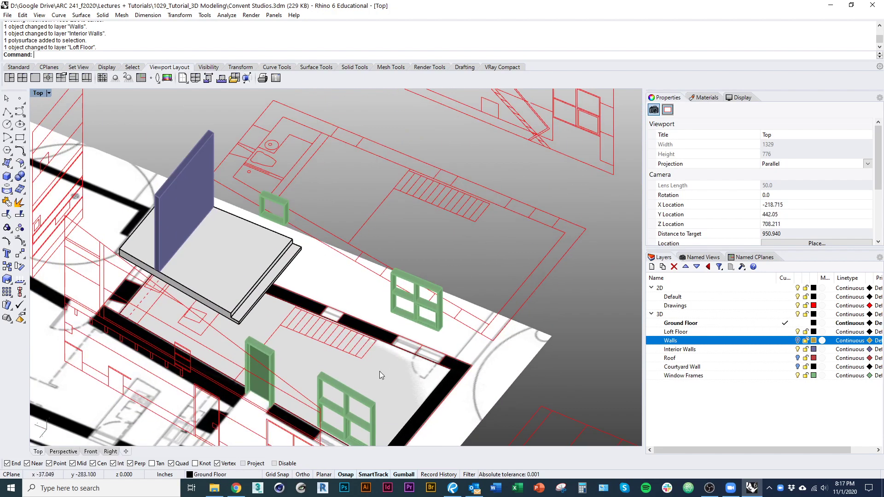
scroll(381, 367, "up", 5)
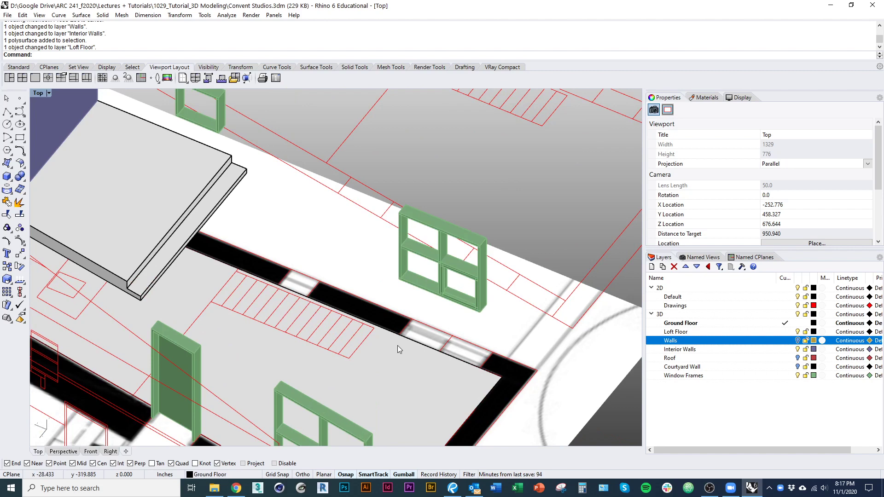
Step: Start a Corner to Corner plane surface for the first tread
left_click(11, 167)
left_click(21, 181)
scroll(350, 341, "up", 3)
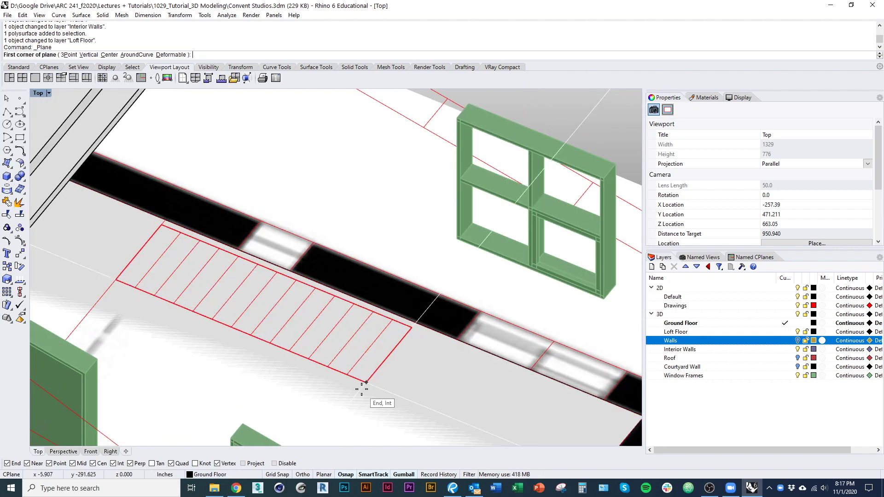
Step: Draw the first tread as a corner-to-corner plane surface and select it
left_click(366, 381)
left_click(393, 321)
left_click(401, 359)
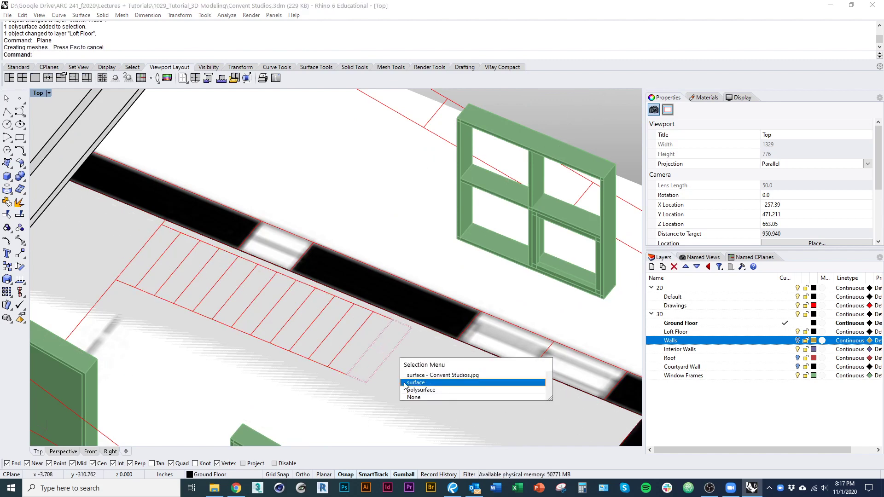
left_click(414, 384)
Step: Create a Stair layer, make it current, and move the tread surface onto it
scroll(413, 368, "down", 2)
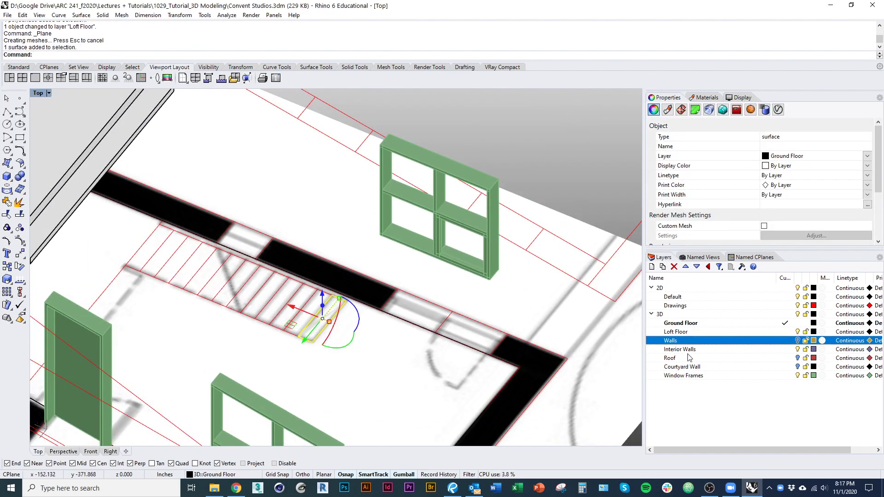
left_click(660, 268)
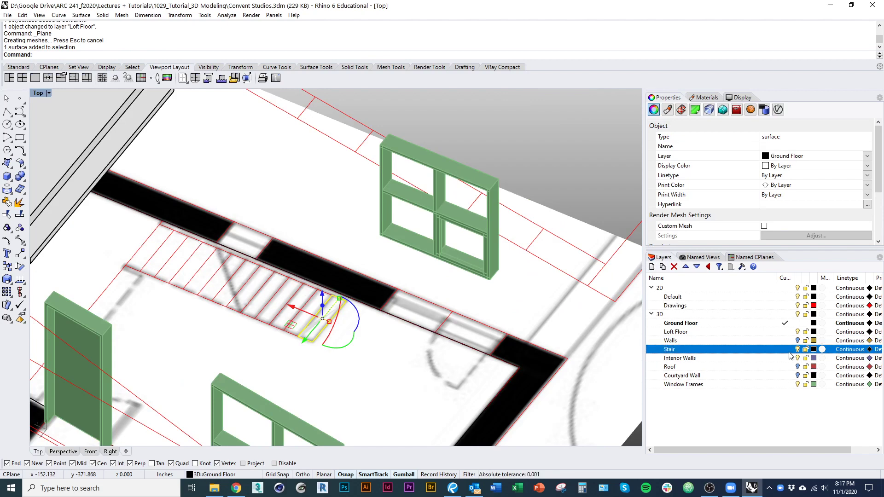
right_click(791, 356)
left_click(787, 321)
right_click(763, 349)
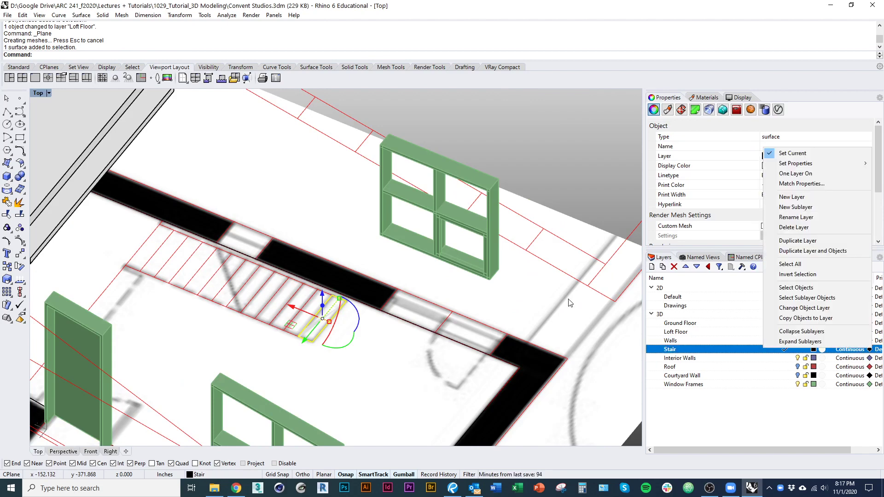
right_click_drag(569, 299, 624, 282)
key("ctrl+z")
right_click(713, 347)
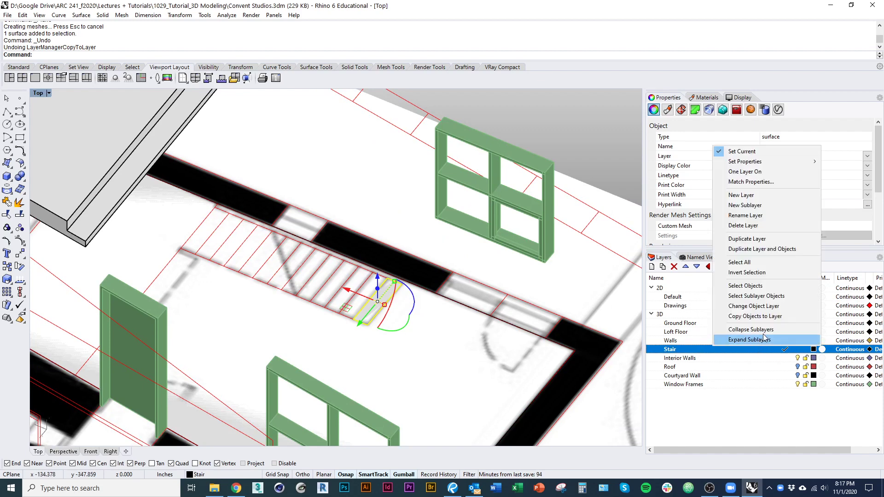
left_click(762, 306)
right_click_drag(428, 308, 445, 325)
left_click(445, 325)
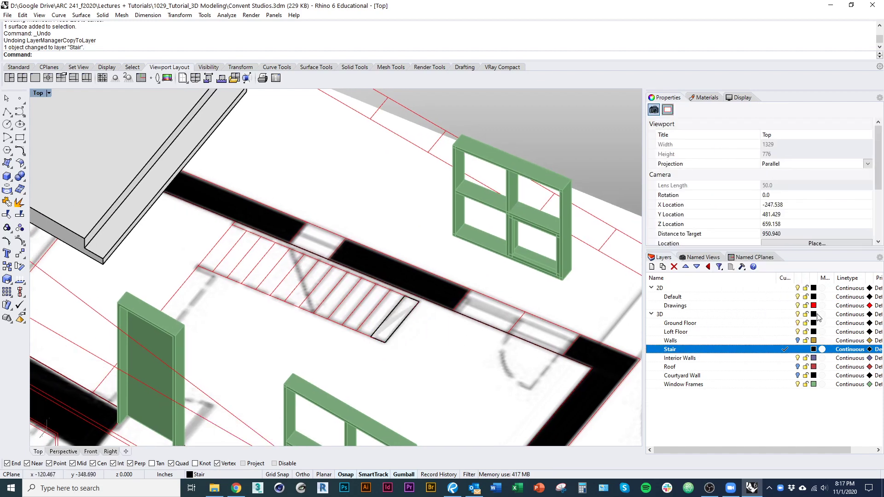
Step: Reselect the tread, hide the red 2D drawings, and get a low view across the floor
left_click(798, 287)
scroll(451, 319, "up", 4)
left_click(358, 309)
left_click(388, 332)
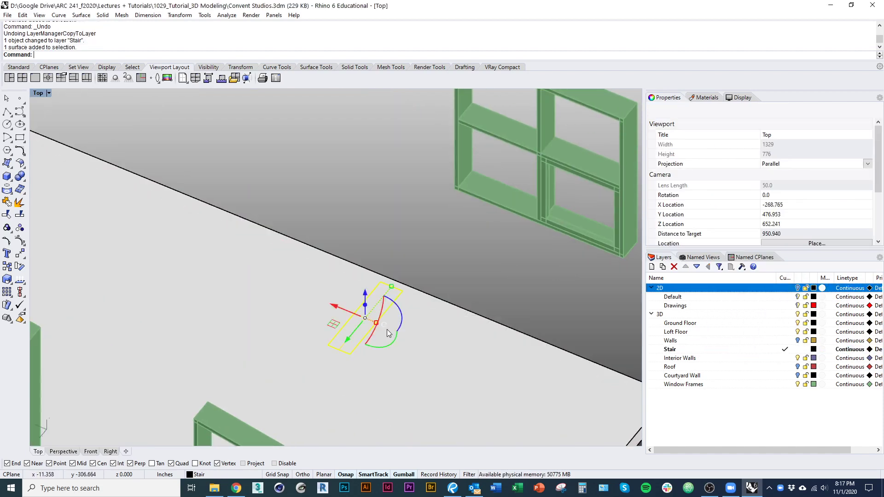
scroll(392, 240, "down", 3)
left_click(798, 288)
scroll(431, 294, "up", 3)
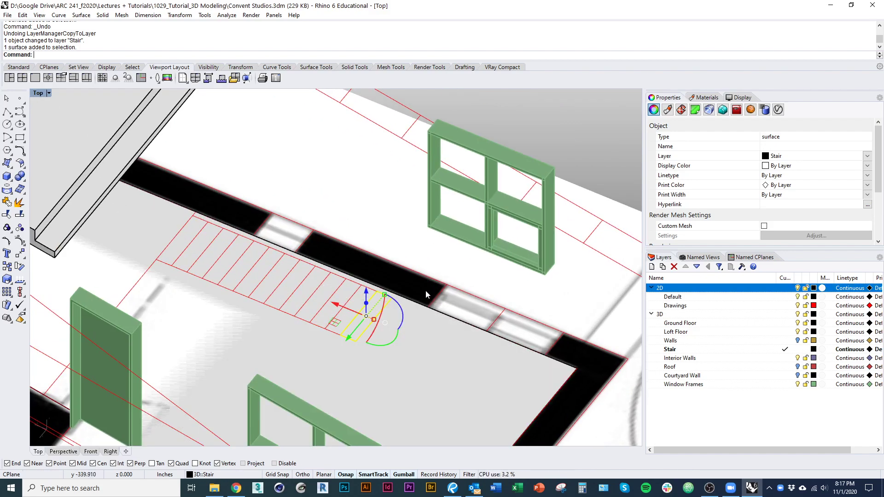
right_click_drag(426, 290, 371, 311)
scroll(344, 307, "down", 4)
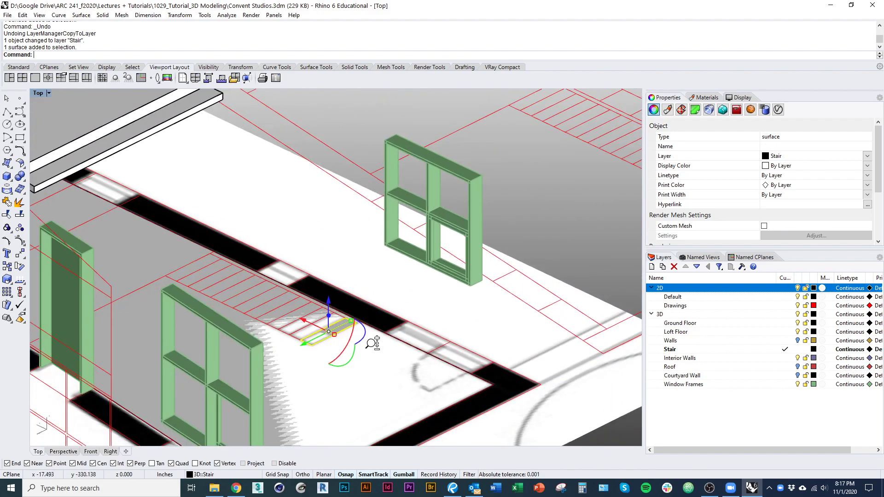
left_click(798, 288)
right_click_drag(441, 322, 495, 325, "shift")
Step: Raise the tread surface 7 inches straight up with a vertical-only Move
type("ove")
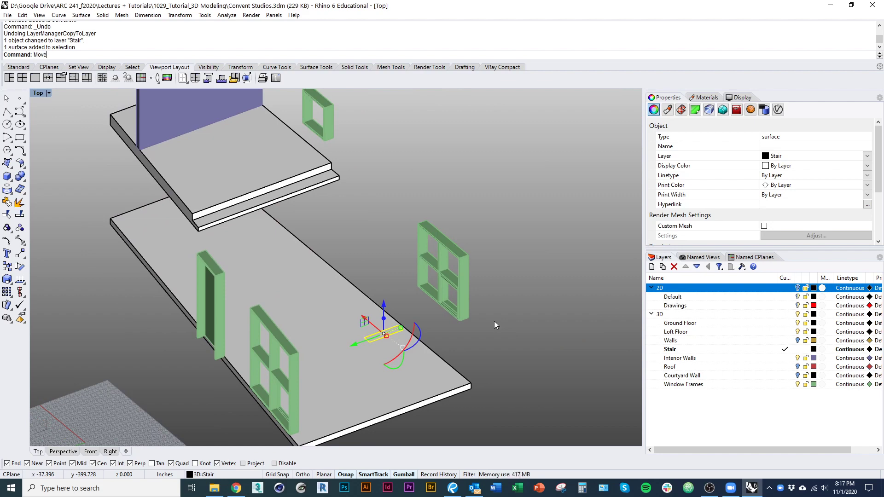
key("Return")
left_click(72, 55)
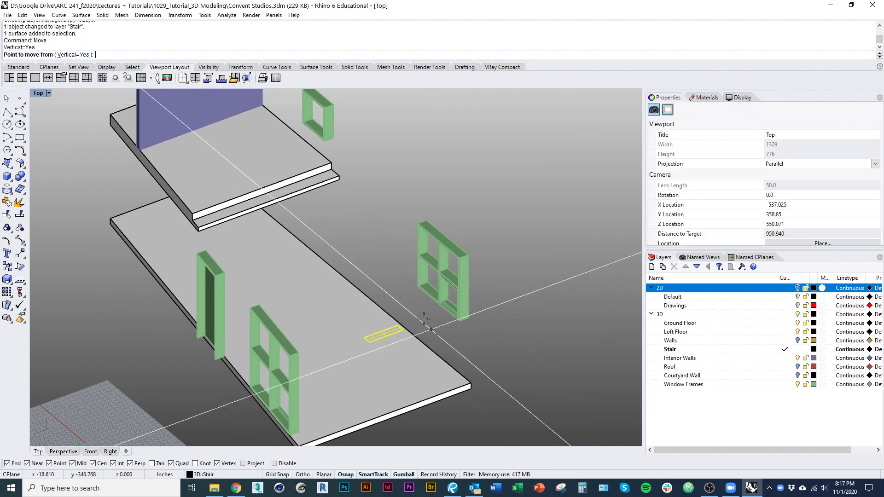
scroll(414, 308, "up", 2)
left_click(398, 333)
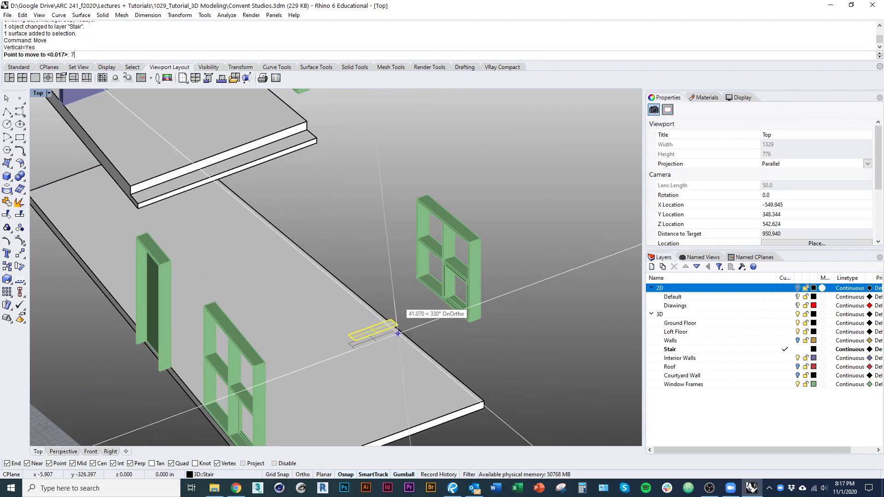
type("7")
key("Return")
scroll(397, 300, "up", 4)
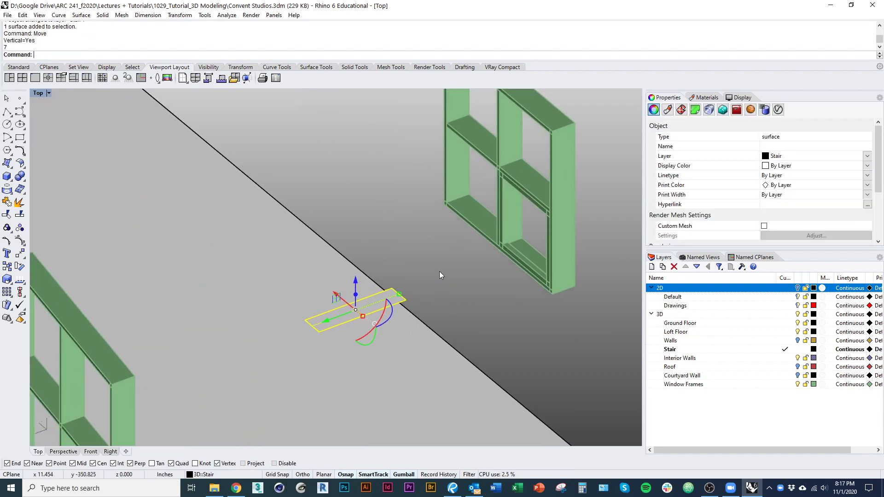
type("co")
key("Return")
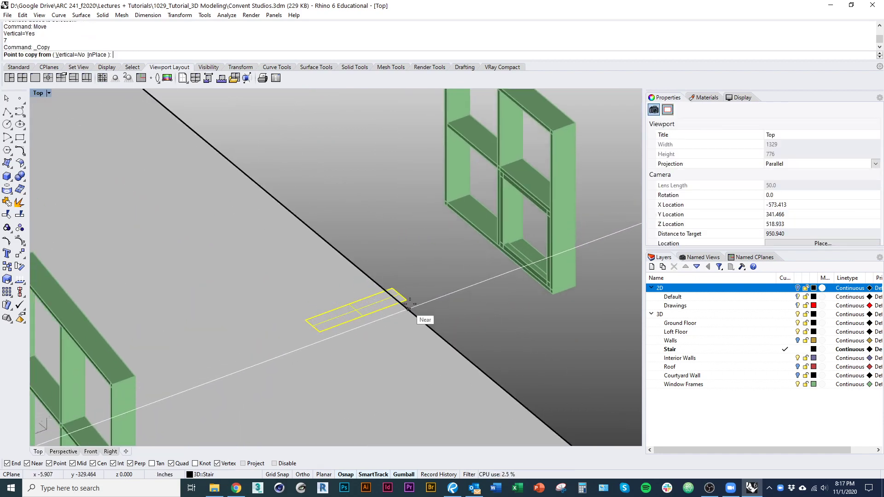
Step: Copy the tread one step higher, snapping from its corner
right_click_drag(409, 304, 450, 307)
left_click(447, 304)
left_click(433, 291)
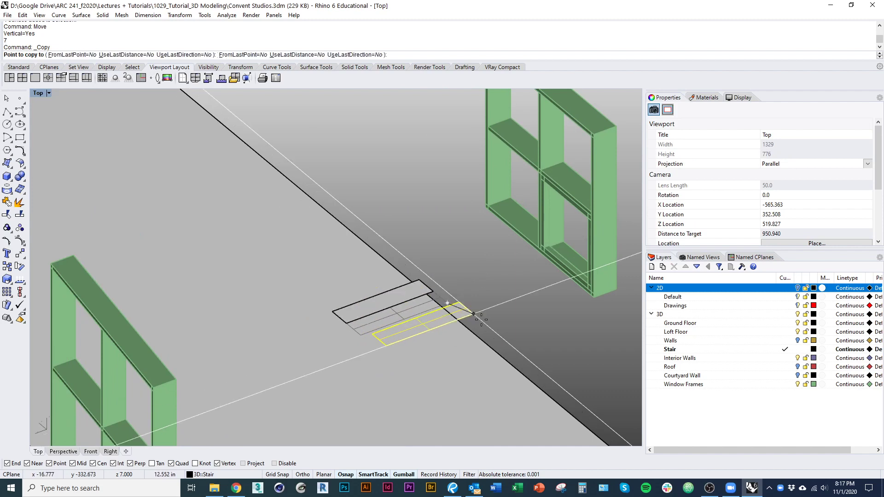
key("Return")
Step: Raise the copied tread 7 inches vertically with Move
left_click(418, 291)
right_click_drag(465, 300, 504, 297)
type("C")
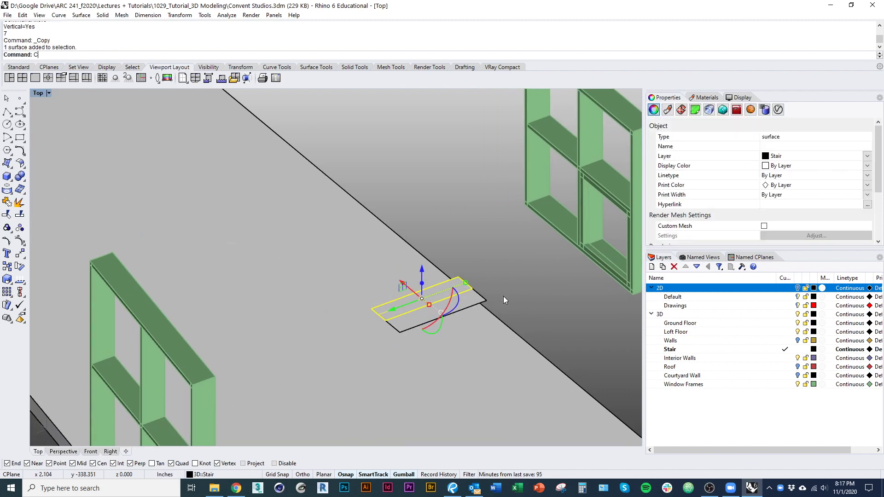
type("opy")
key("Return")
key("Escape")
type("M")
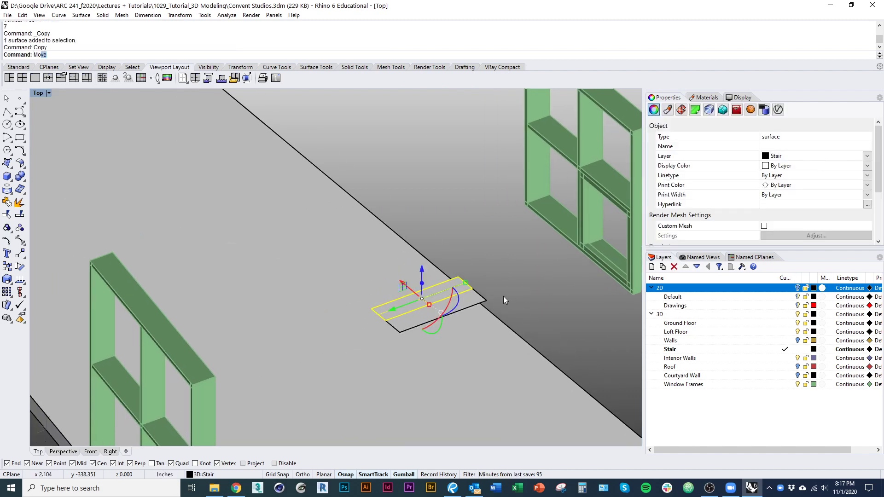
type("ove")
key("Return")
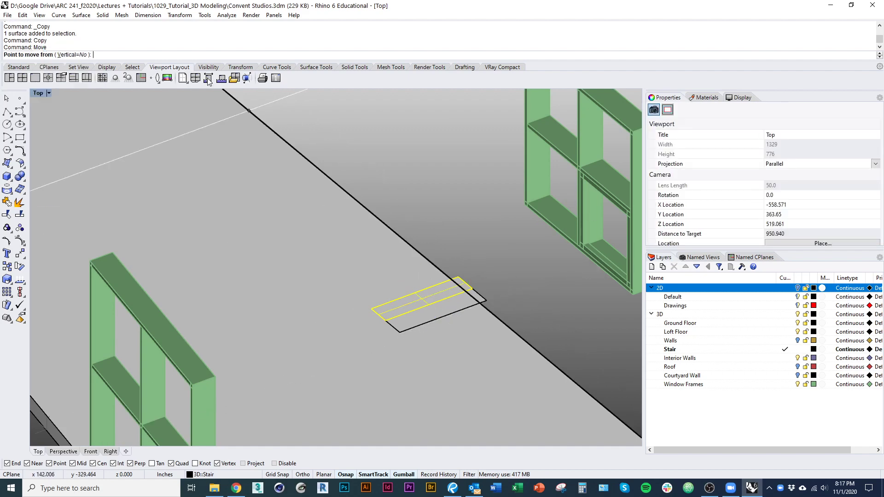
left_click(71, 57)
left_click(473, 289)
type("7")
key("Return")
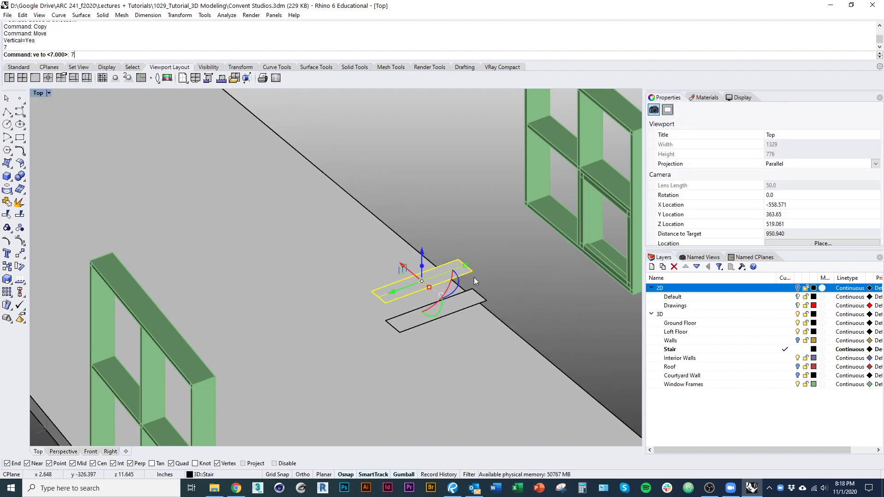
Step: Copy the tread six more times, stepping up along the stair line
right_click_drag(485, 280, 494, 306)
right_click(493, 306)
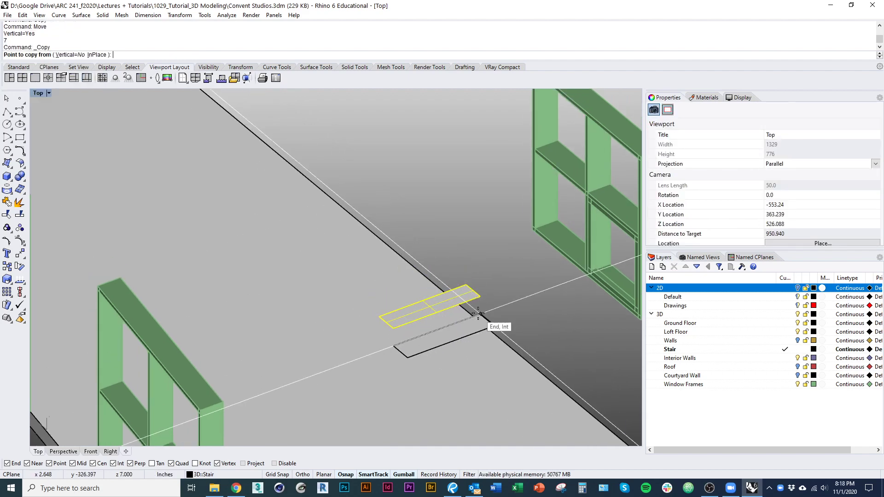
left_click(479, 314)
left_click(466, 285)
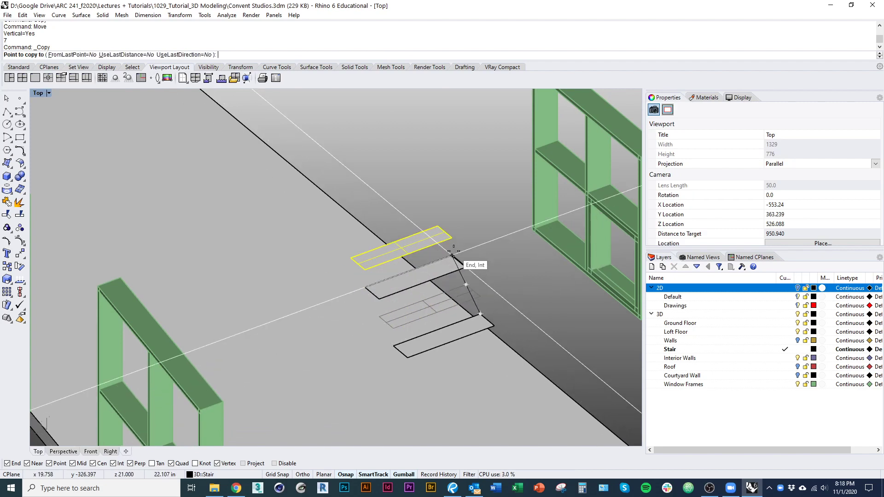
left_click(452, 255)
left_click(438, 227)
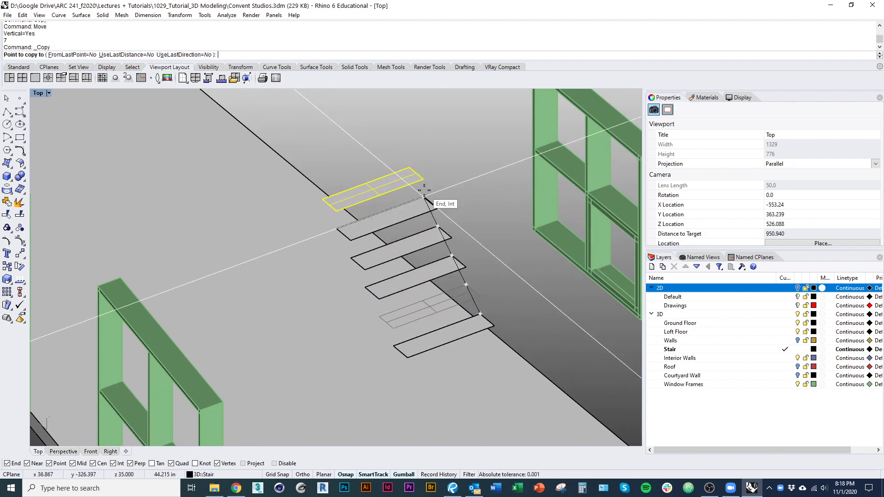
left_click(423, 197)
left_click(410, 168)
left_click(396, 138)
right_click_drag(432, 146, 422, 199)
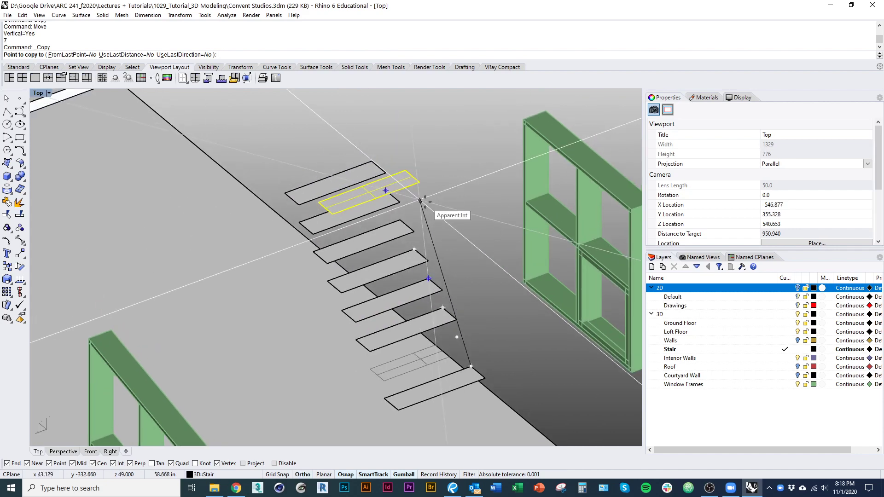
right_click(423, 199)
Step: Set the Stair layer colour to Aquamarine
left_click(814, 349)
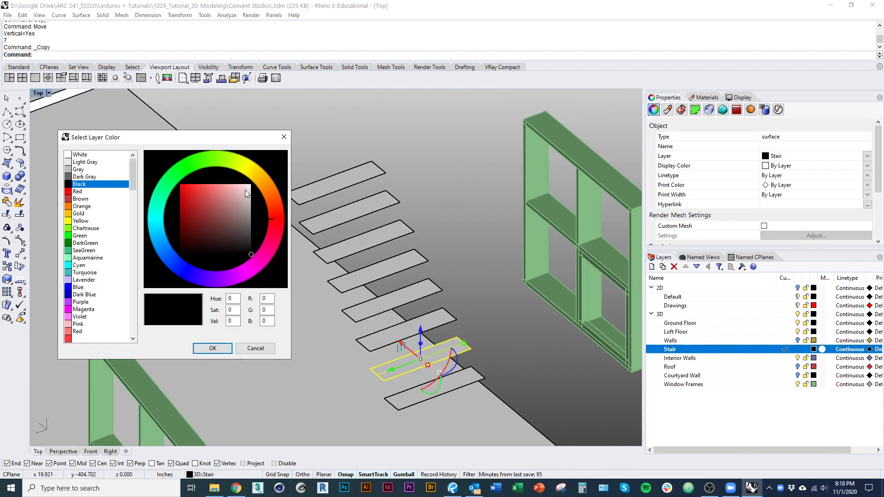
left_click(95, 259)
left_click(213, 349)
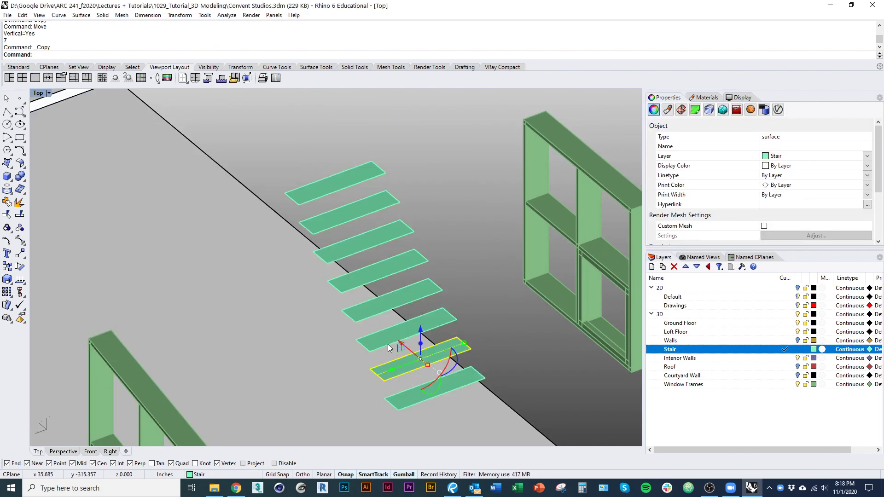
Step: Copy the top tread five more steps upward until it reaches the loft
left_click(340, 188)
right_click(343, 189)
left_click(386, 191)
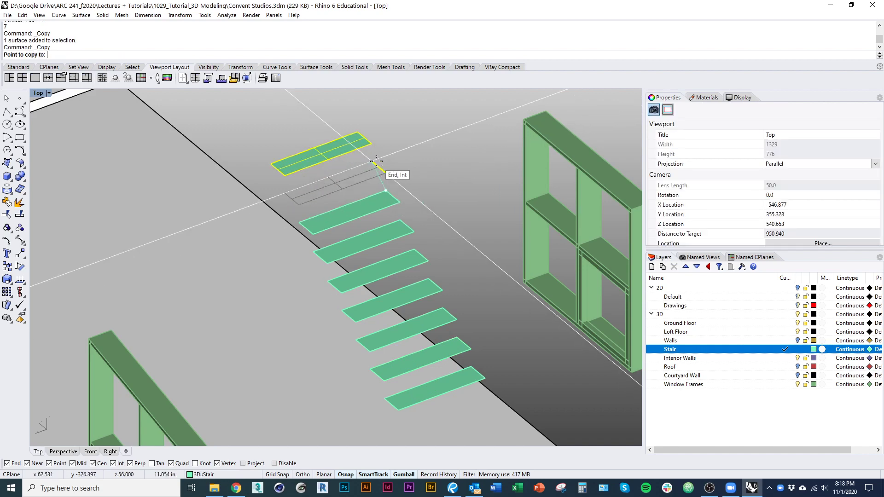
left_click(371, 161)
right_click_drag(362, 147, 413, 266)
left_click(409, 251)
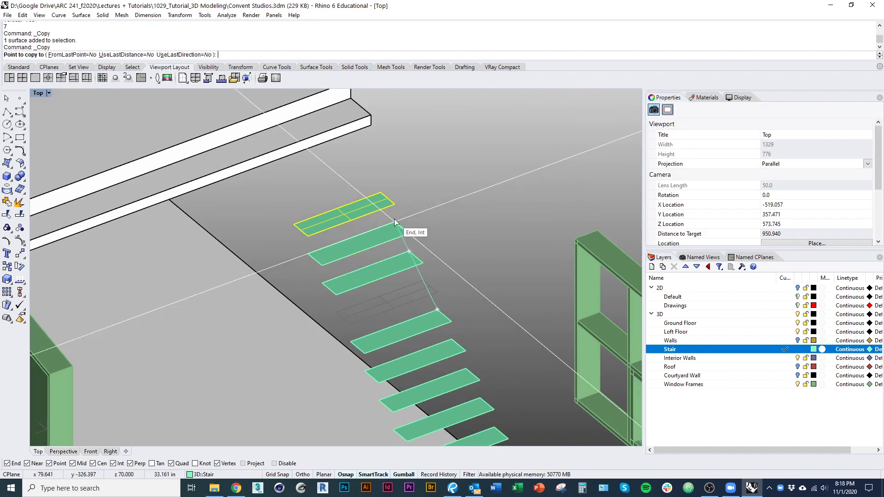
left_click(396, 222)
left_click(382, 191)
left_click(368, 163)
right_click_drag(408, 190, 461, 242)
right_click(430, 239)
left_click(420, 235)
Step: Turn on the 2D drawings layer and orbit to a near-elevation view of the stair
scroll(468, 251, "down", 10)
right_click_drag(514, 328, 373, 396)
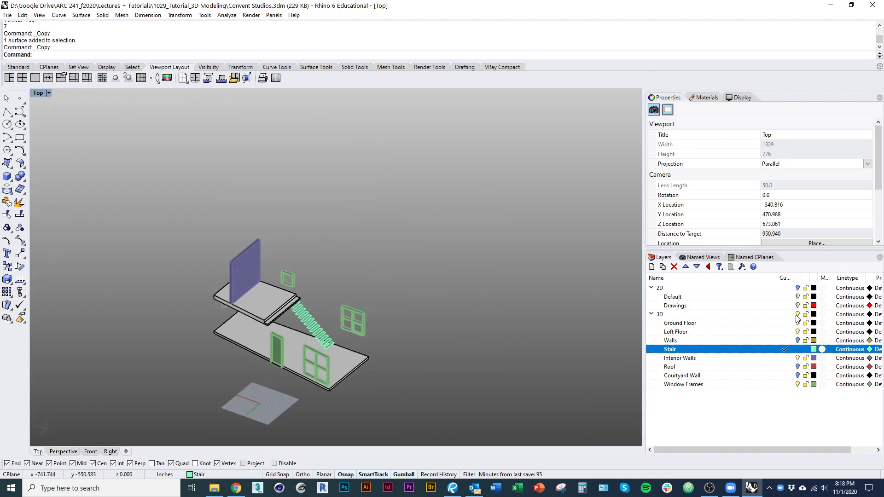
left_click(798, 288)
mouse_move(329, 310)
right_mouse_down("ctrl+shift")
mouse_move(345, 263)
mouse_move(321, 280)
right_mouse_up("ctrl+shift")
scroll(321, 280, "up", 15)
Step: Pick the drawn stair curve for extrusion, then cancel the extrusion
left_click(321, 264)
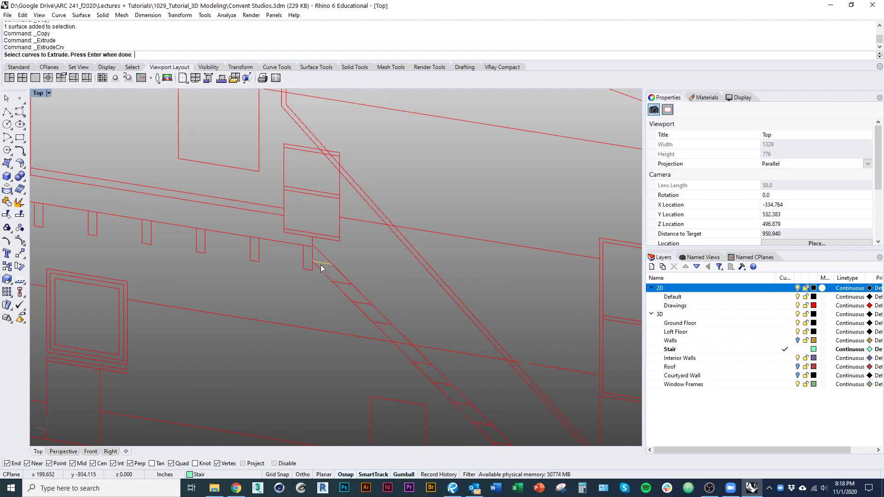
scroll(325, 273, "down", 10)
key("Return")
key("Escape")
Step: Start copying a tread line at the stair top, then cancel the copy
scroll(353, 245, "up", 18)
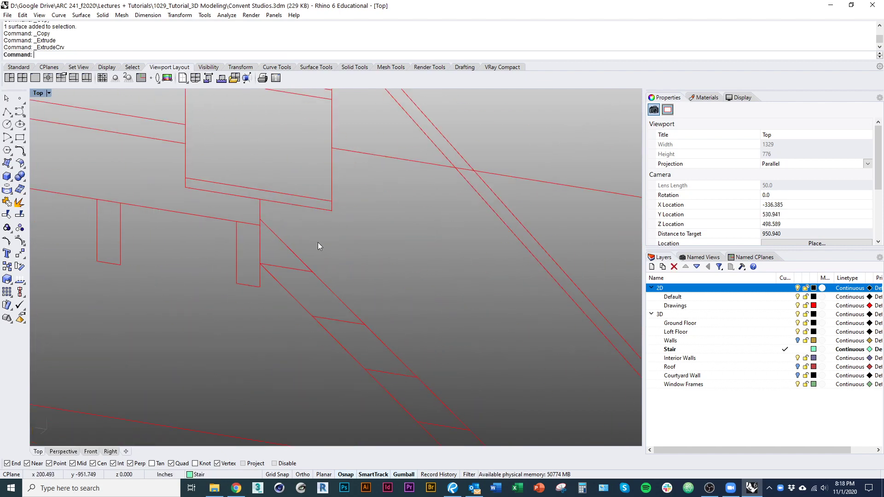
left_click(302, 270)
type("co")
key("Return")
left_click(365, 325)
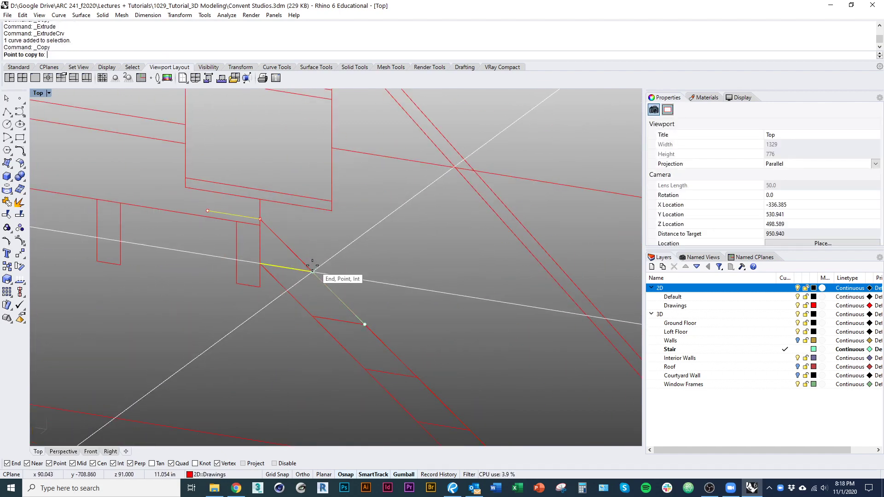
scroll(313, 265, "down", 3)
scroll(315, 282, "down", 12)
key("Escape")
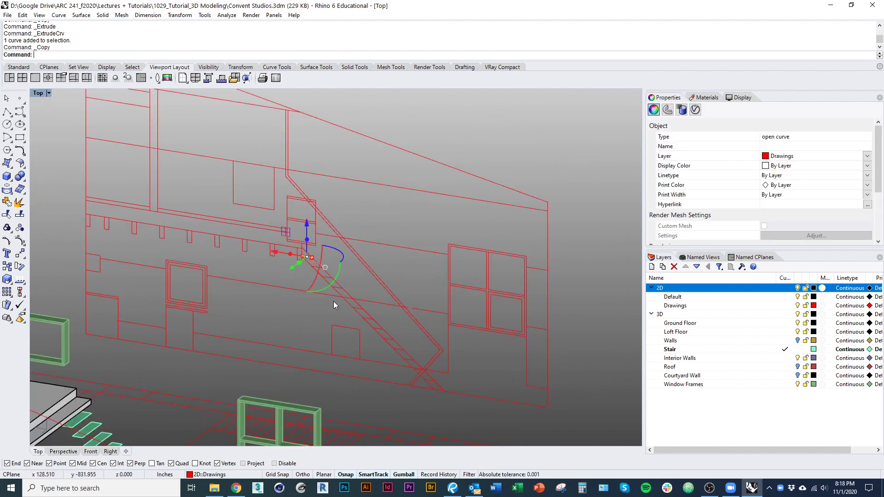
Step: Orbit to an angled overview, deselect the line and pick a stair tread
right_click_drag(334, 301, 149, 221, "ctrl+shift")
scroll(310, 245, "up", 8)
left_click(310, 241)
scroll(241, 328, "up", 7)
left_click(234, 359, "shift")
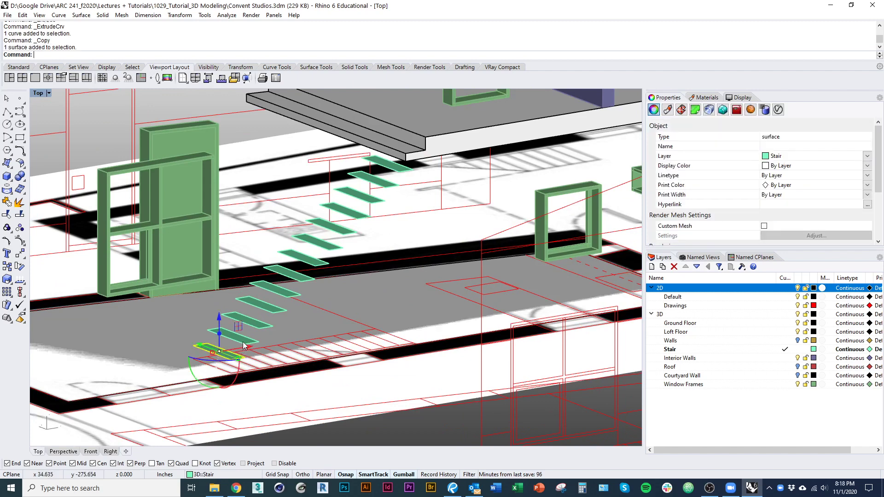
Step: Select the stair treads up to the top one and zoom in on the stair's top end
left_click(245, 344, "shift")
left_click(261, 329, "shift")
left_click(271, 312, "shift")
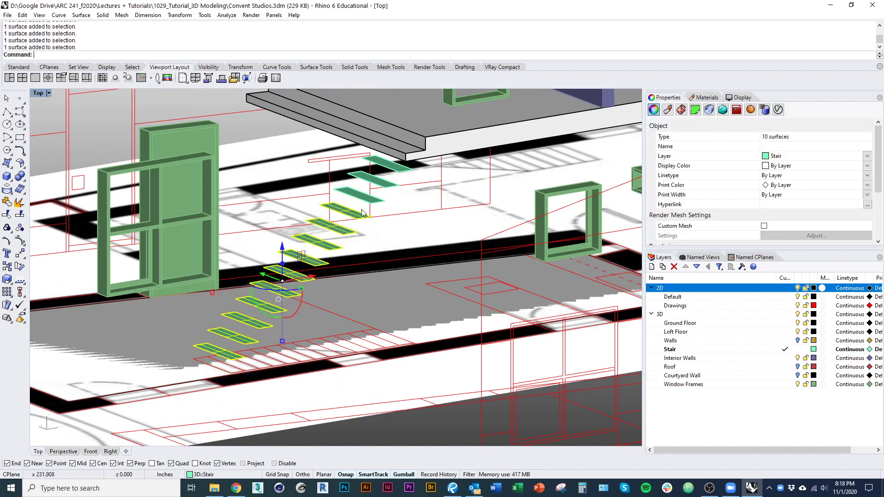
left_click(387, 174, "shift")
right_click_drag(387, 175, 360, 264, "ctrl+shift")
right_click_drag(388, 282, 301, 278, "ctrl+shift")
scroll(301, 278, "up", 6)
Step: Copy the top tread from its corner to the loft slab edge
right_click(280, 308)
left_click(275, 310)
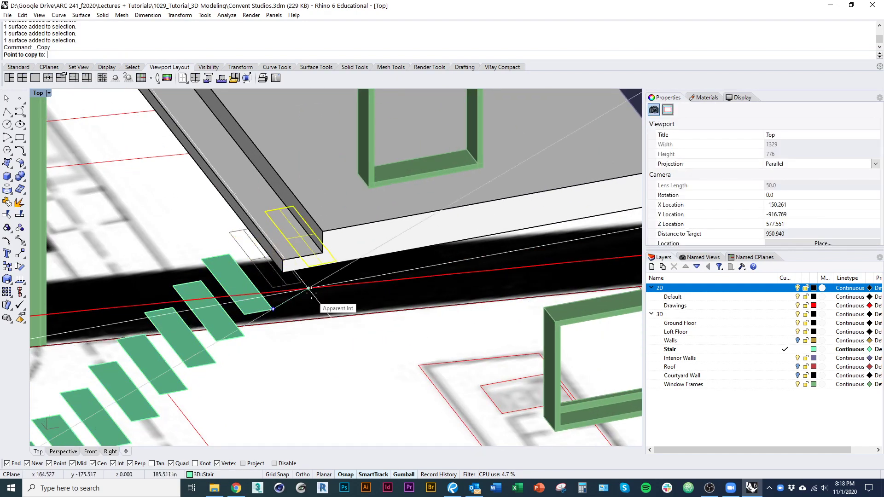
left_click(300, 285)
scroll(314, 296, "down", 5)
right_click(307, 324)
right_click_drag(308, 323, 324, 291, "ctrl+shift")
scroll(324, 289, "up", 7)
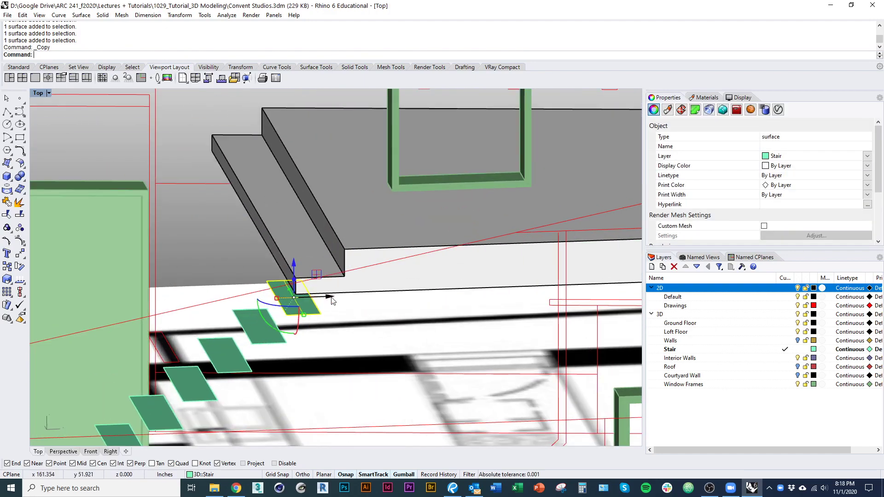
Step: Add the new top tread to the selection using wireframe view, then return to shaded
key("ctrl+alt+w")
left_click(349, 285)
left_click(374, 308, "shift")
scroll(344, 207, "down", 8)
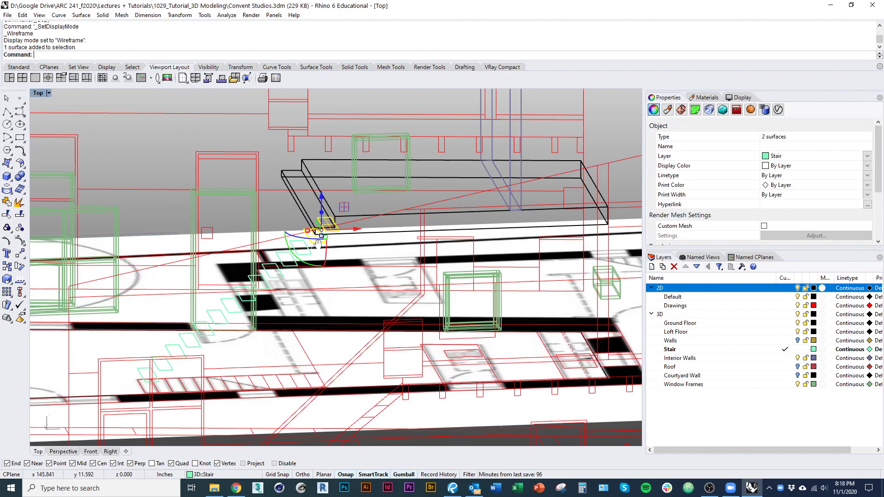
right_click_drag(344, 207, 314, 273, "ctrl+shift")
key("ctrl+alt+s")
scroll(295, 285, "up", 5)
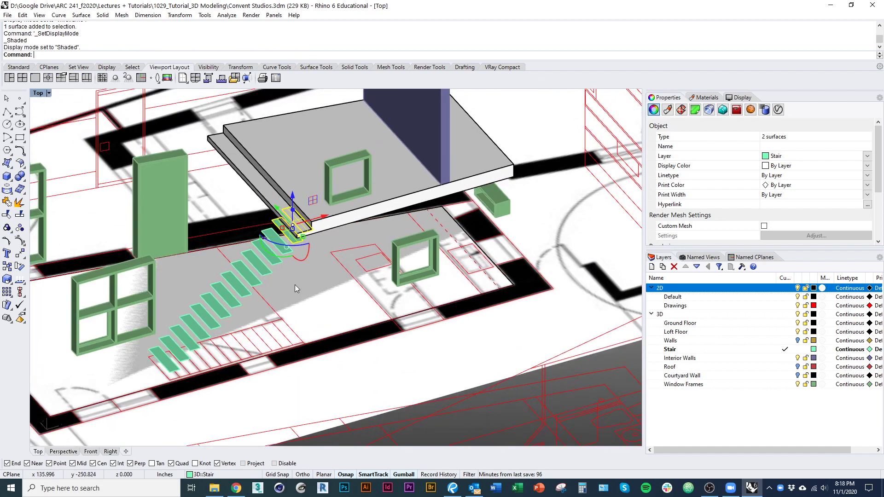
Step: Add the remaining lower treads to the selection, dropping a wall picked by mistake
left_click(220, 288, "shift")
left_click(225, 305, "shift")
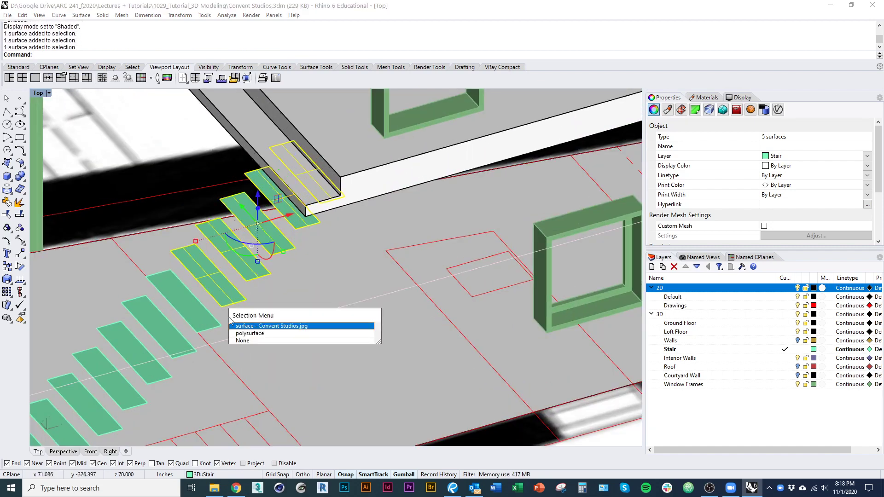
left_click(261, 332)
left_click(273, 336, "ctrl")
scroll(263, 307, "down", 5)
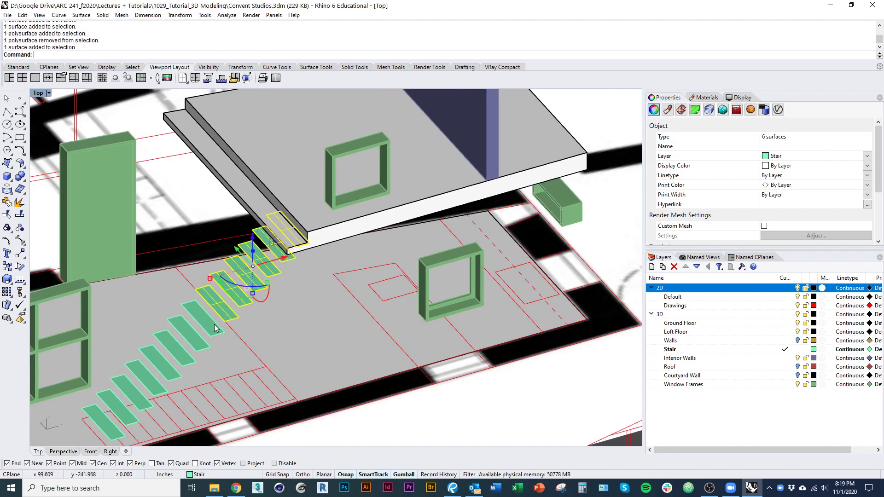
left_click(148, 383, "shift")
left_click(130, 398, "shift")
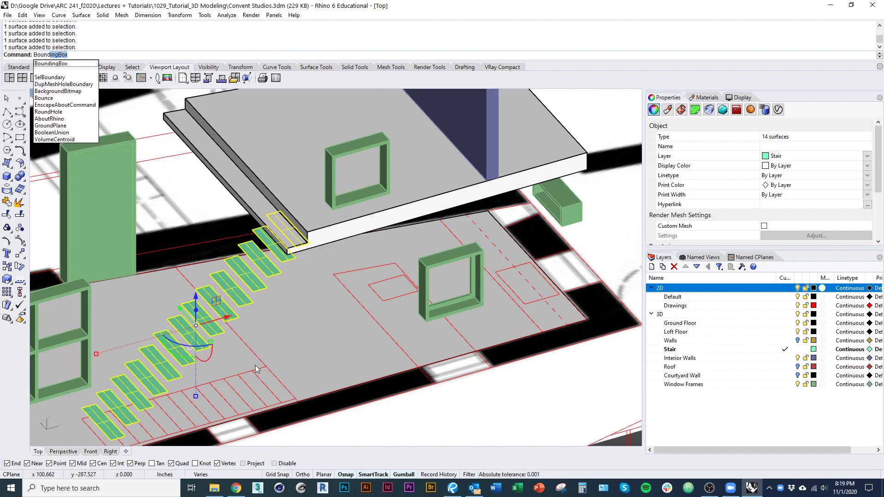
Step: Create a bounding box around the selected treads and add it to the selection
key("Return")
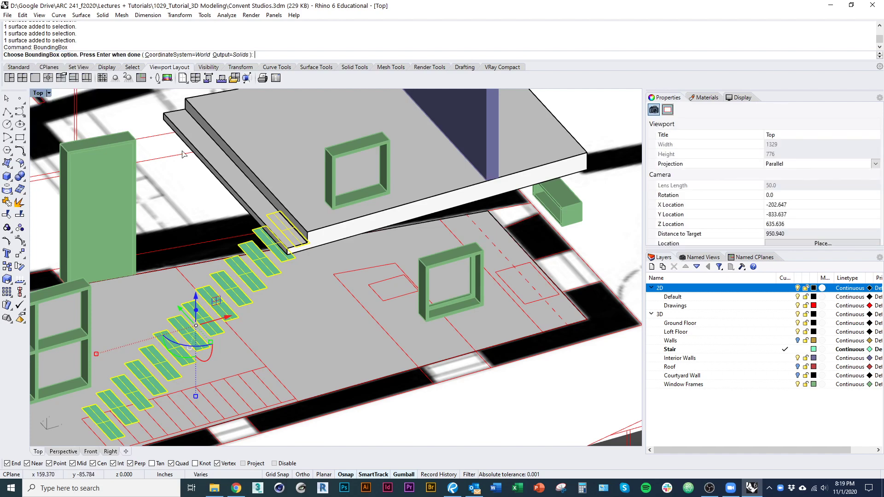
key("Return")
right_click_drag(256, 351, 234, 302)
left_click(233, 302, "shift")
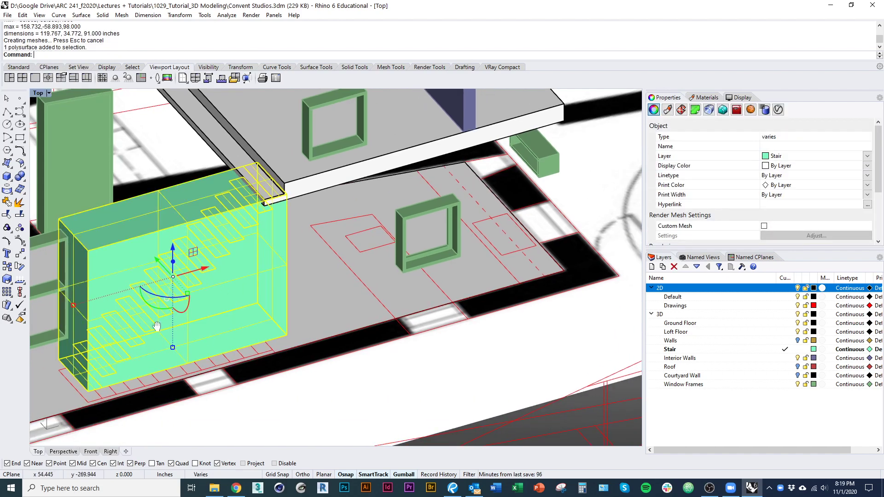
scroll(120, 338, "up", 5)
right_click_drag(157, 327, 144, 394)
Step: Scale1D the stair from the box corner up to the loft slab corner
type("s1")
key("Return")
left_click(106, 357)
scroll(174, 314, "down", 3)
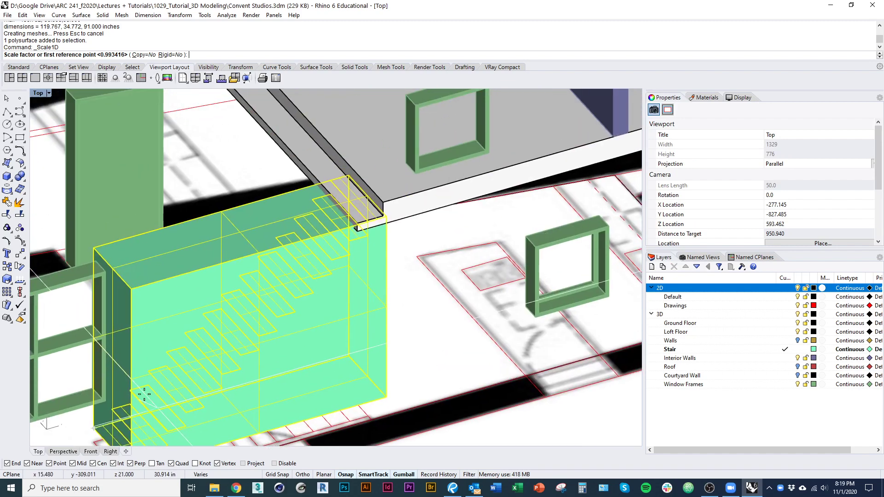
left_click(94, 249)
scroll(406, 233, "up", 5)
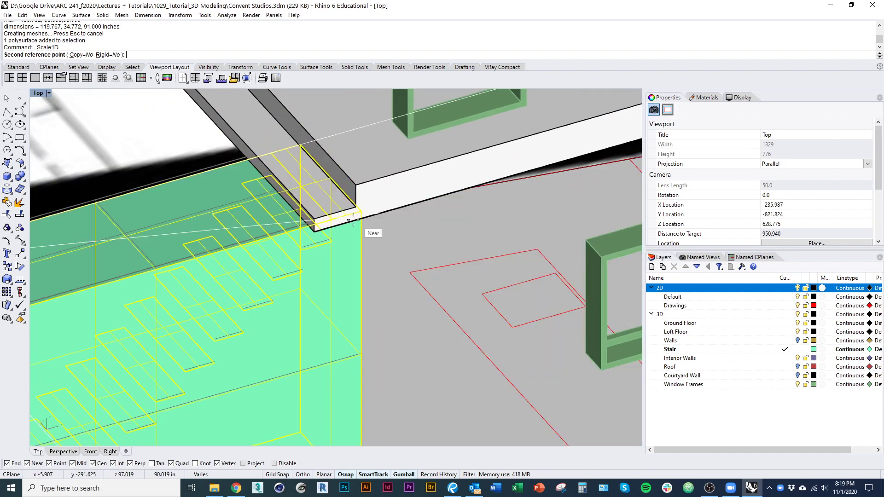
scroll(353, 221, "up", 4)
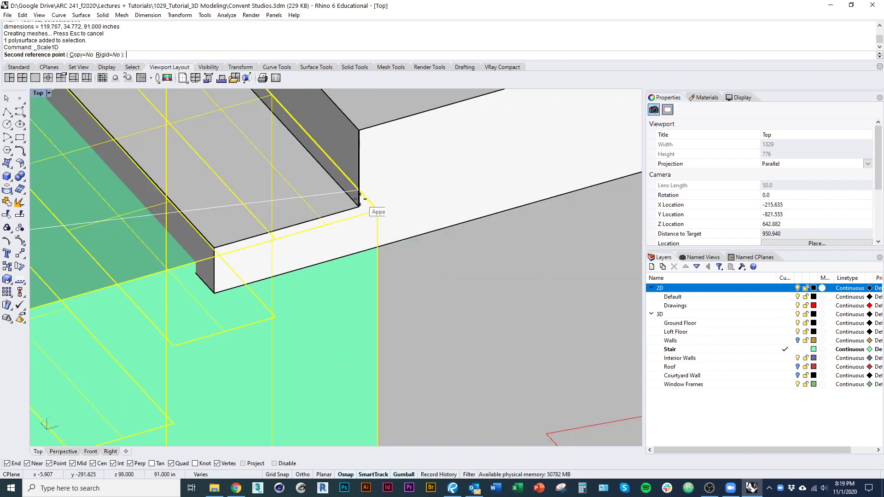
left_click(360, 200)
scroll(323, 212, "down", 5)
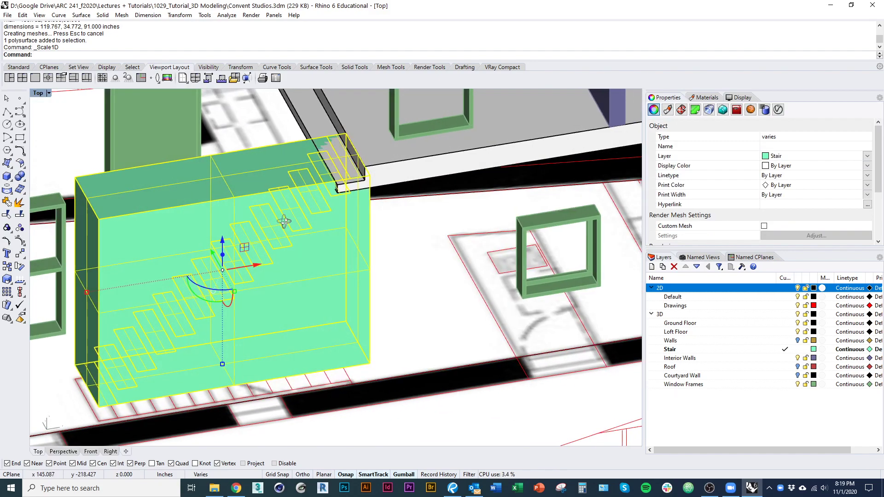
Step: Repeat the one-direction scale so the stair meets the slab edge, then deselect the box
key("Return")
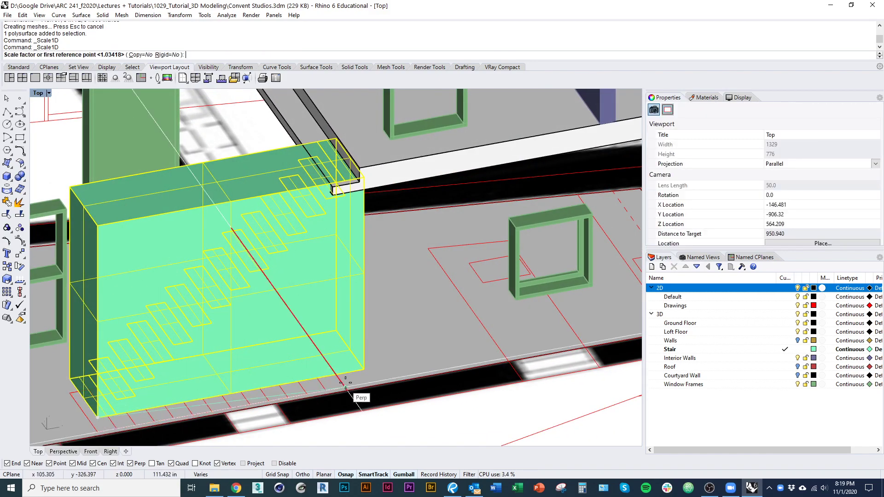
left_click(349, 201)
left_click(345, 193)
scroll(338, 257, "down", 2)
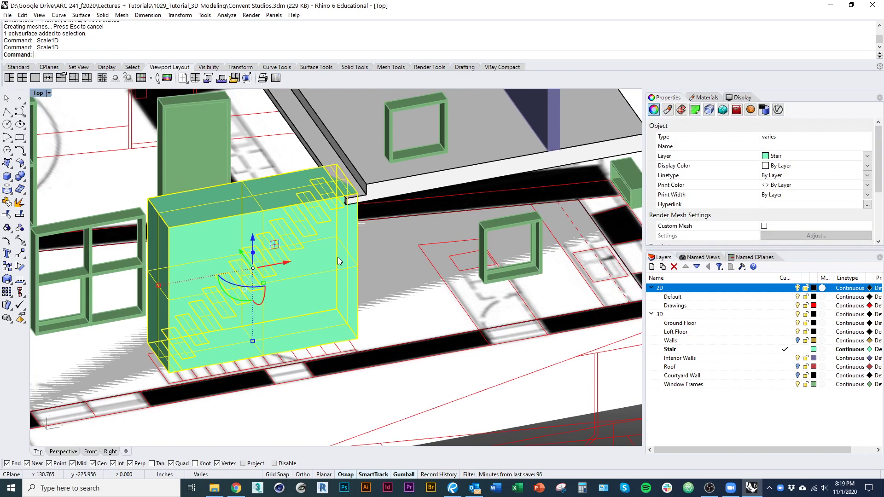
left_click(339, 259, "ctrl")
scroll(353, 201, "up", 3)
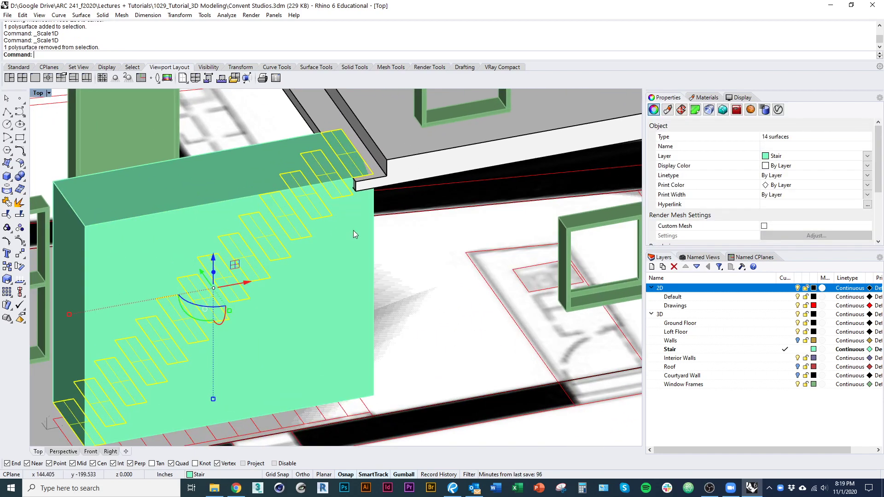
Step: Delete the helper bounding box
left_click(353, 231)
type("d")
key("Return")
Step: Delete the duplicate top tread, chosen from the overlap list
left_click(361, 170)
left_click(381, 195)
type("d")
key("Return")
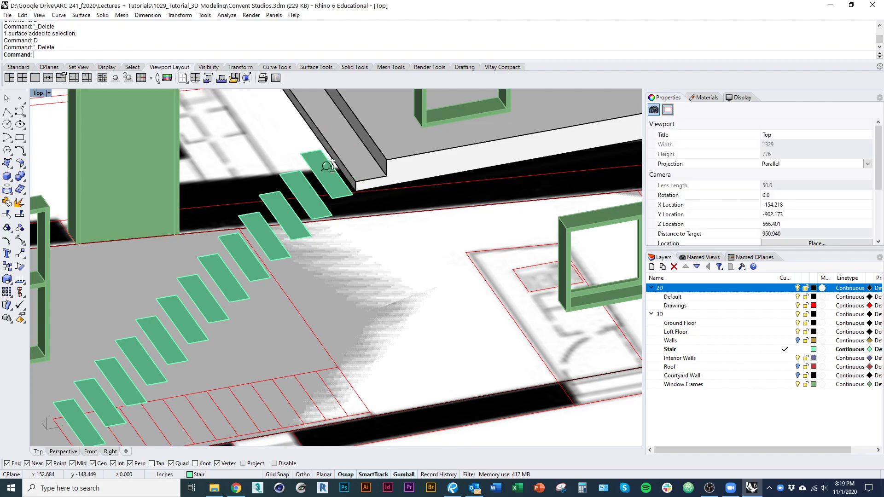
Step: Orbit to the stair's foot and select the bottom treads
scroll(326, 166, "down", 6)
right_click_drag(323, 220, 486, 245, "ctrl+shift")
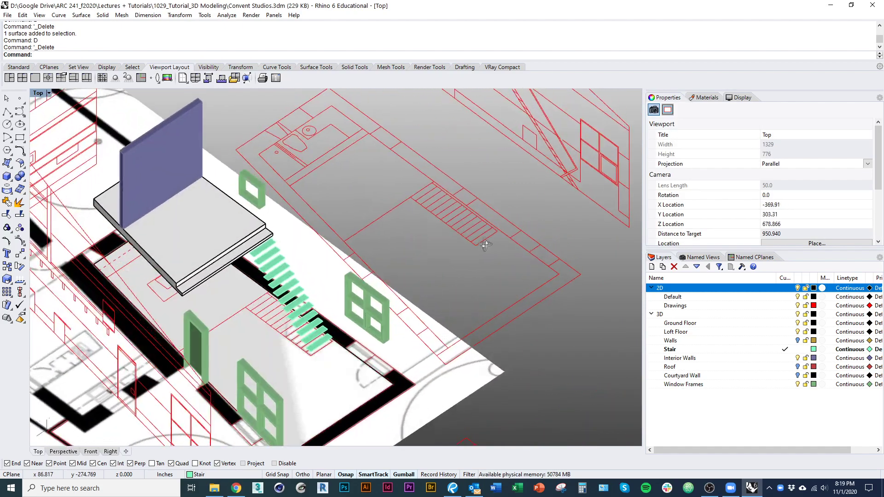
scroll(349, 340, "up", 8)
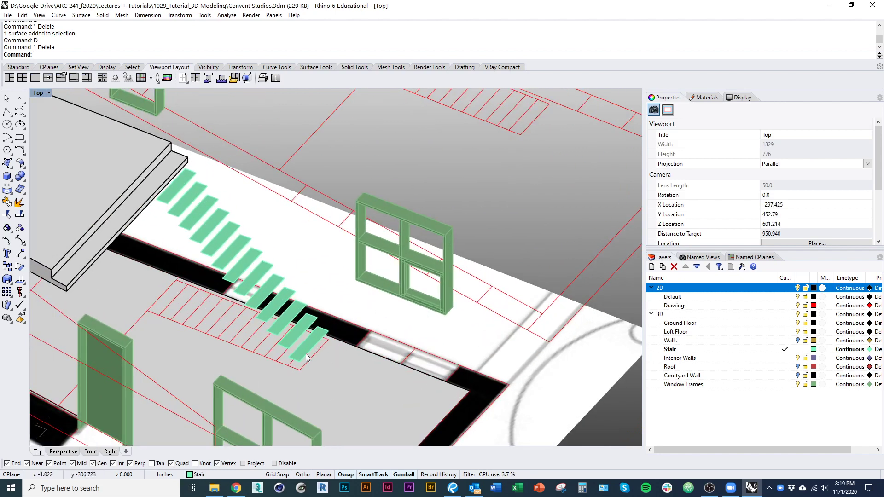
left_click(306, 358)
left_click(291, 339, "shift")
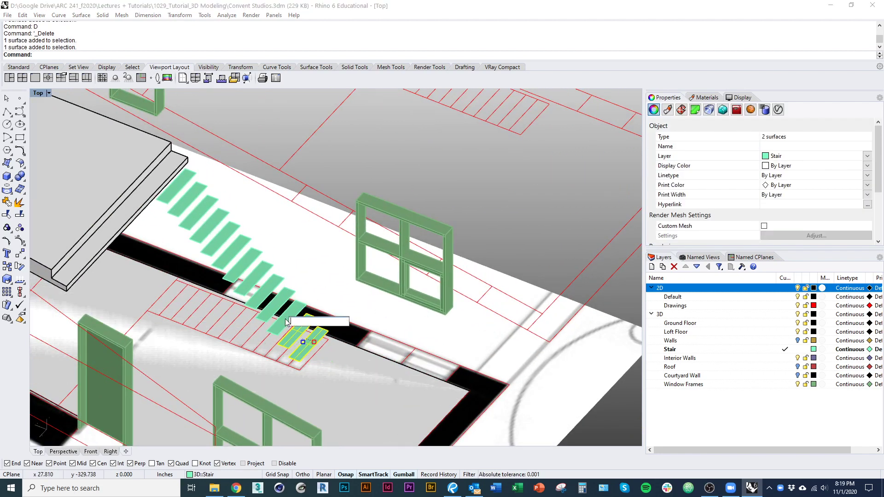
left_click(281, 328, "shift")
left_click(286, 307, "shift")
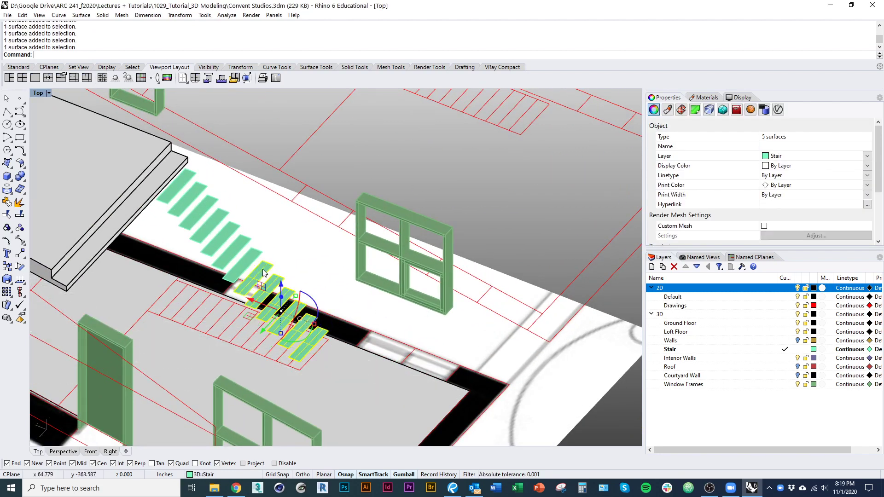
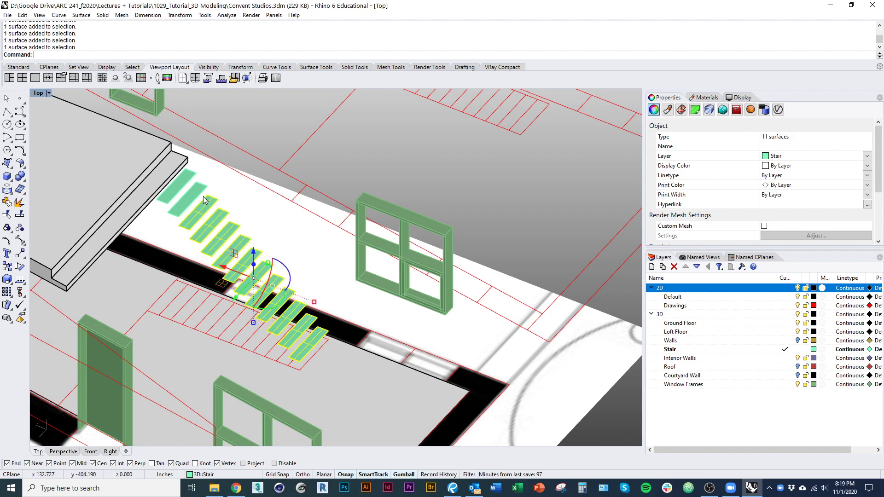
Step: Extrude the 13 selected tread surfaces 1/4" into thin solid treads
scroll(196, 186, "down", 5)
key("alt+Tab")
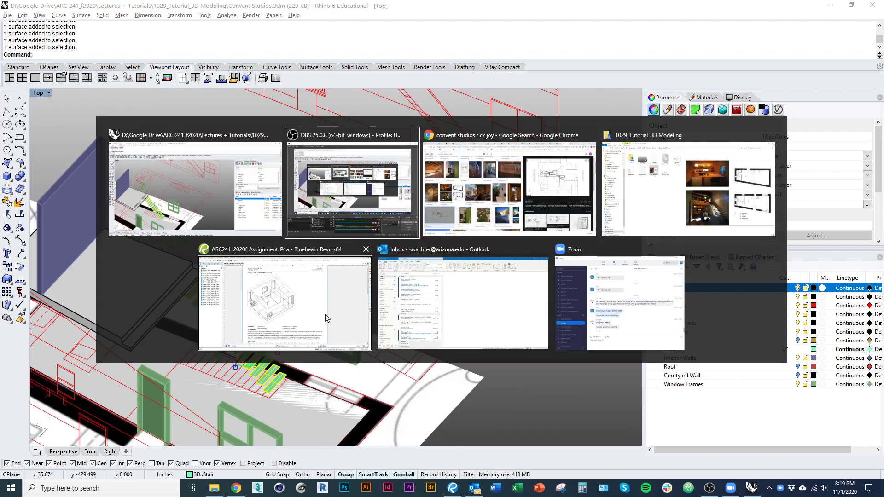
key("Escape")
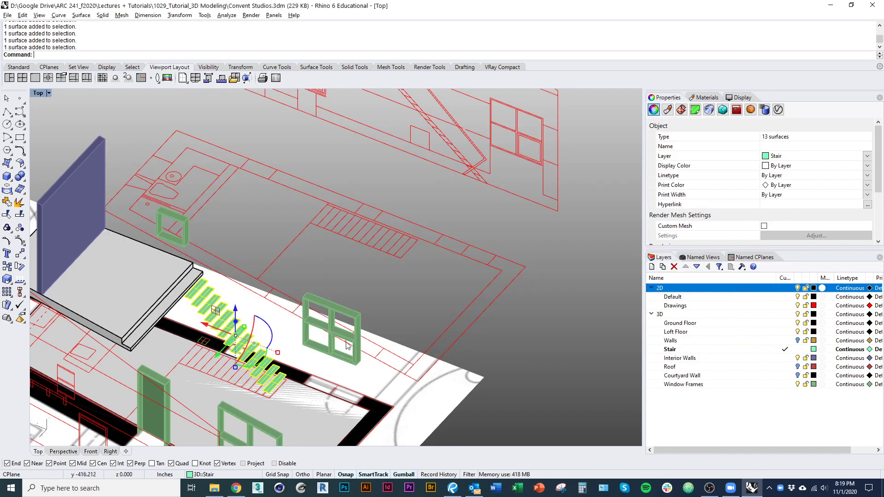
scroll(363, 321, "up", 5)
right_click_drag(425, 333, 468, 326)
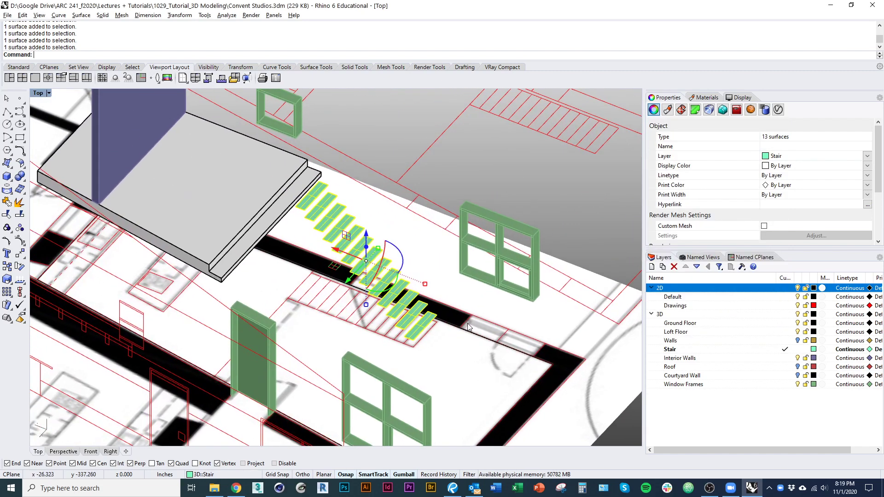
type("ExtrudeSrf")
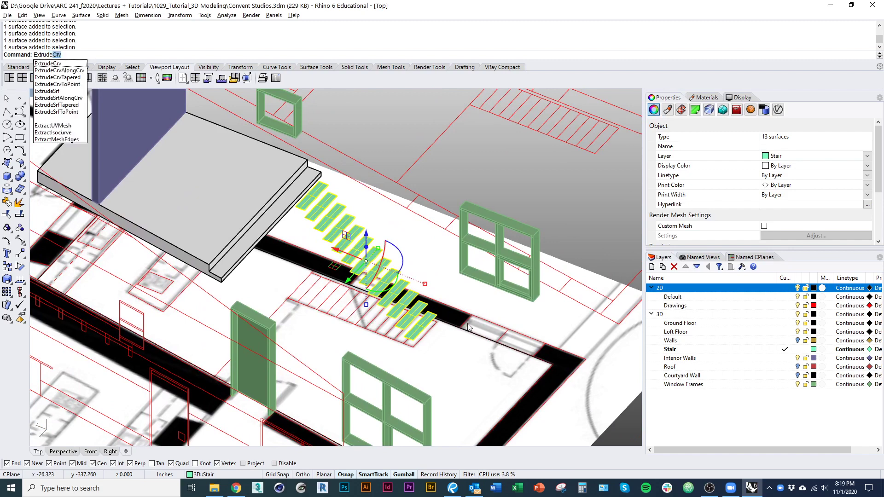
key("Return")
right_click_drag(474, 326, 457, 310)
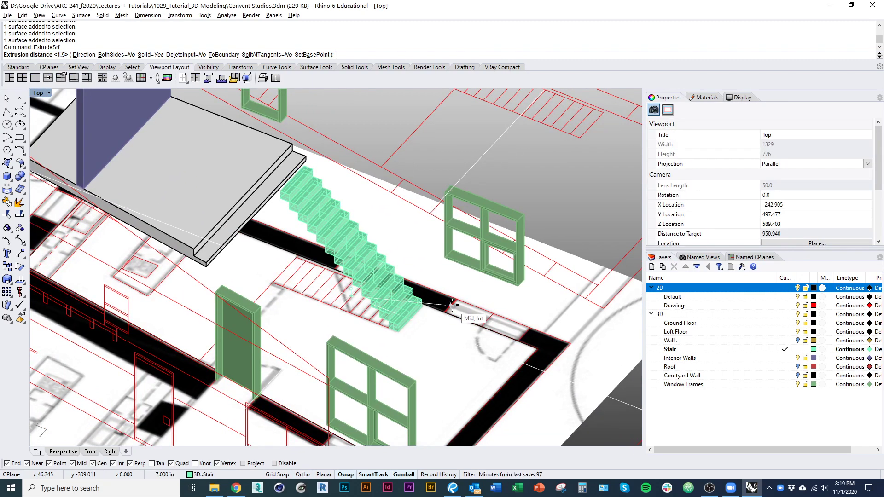
type("1/4\"")
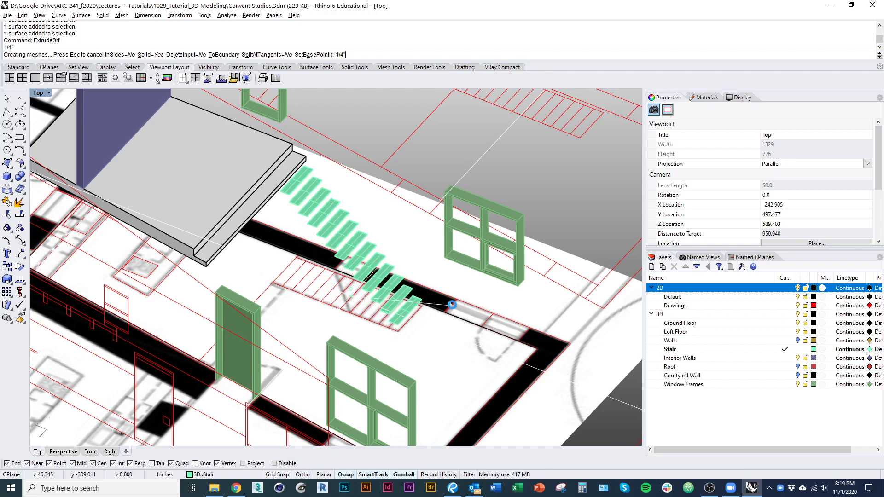
Step: Delete the original flat tread surfaces, keeping only the solid treads
scroll(414, 286, "up", 5)
right_click_drag(413, 286, 340, 280, "ctrl+shift")
scroll(408, 166, "up", 8)
scroll(409, 184, "up", 4)
type("D")
key("Return")
scroll(405, 217, "down", 10)
scroll(344, 316, "down", 10)
scroll(342, 275, "up", 5)
type("pl")
key("Return")
Step: Draw a guide polyline from the bottom tread's outer corner to the top tread's corner
scroll(384, 355, "up", 11)
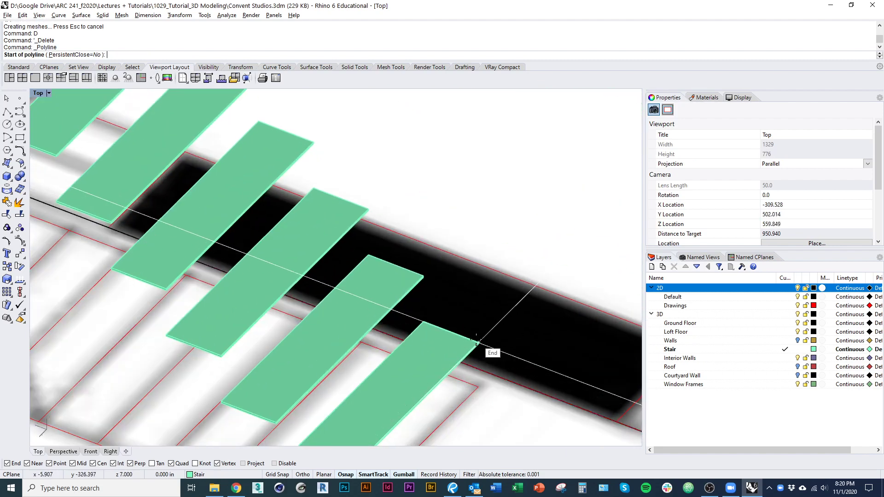
left_click(477, 341)
scroll(511, 306, "down", 8)
right_click_drag(410, 221, 511, 337)
scroll(341, 187, "up", 11)
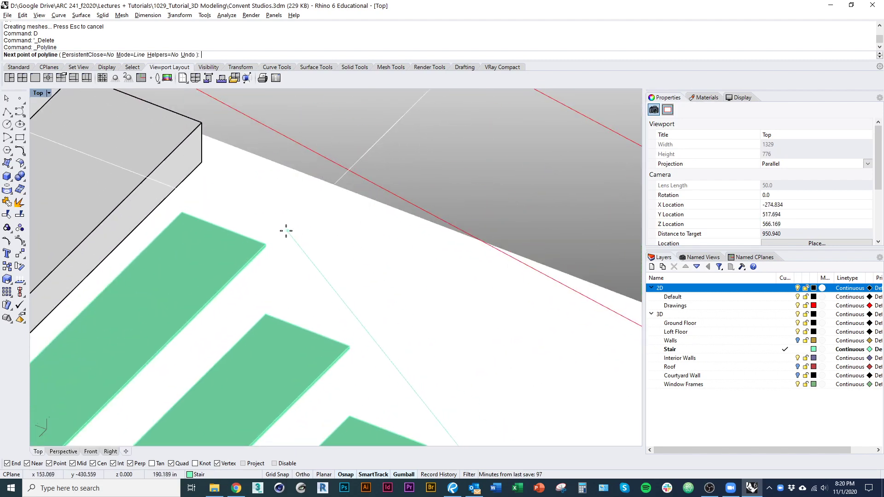
left_click(267, 240)
scroll(316, 272, "down", 3)
right_click(320, 282)
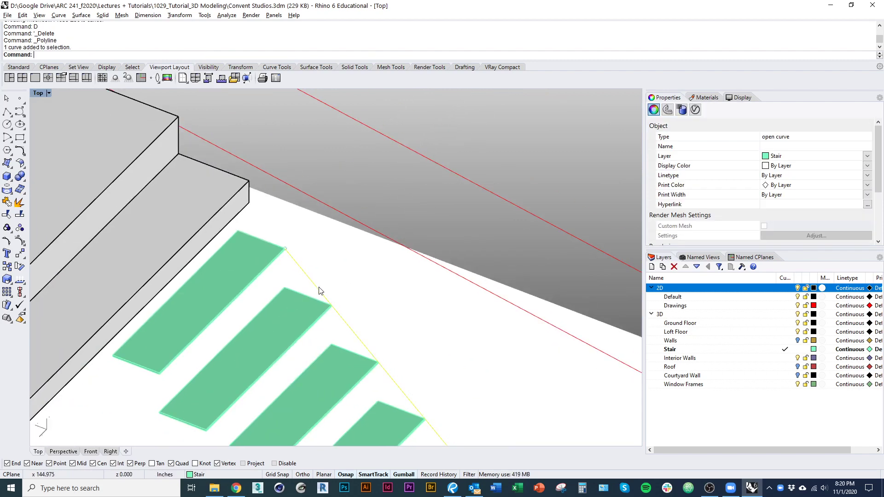
scroll(277, 226, "down", 5)
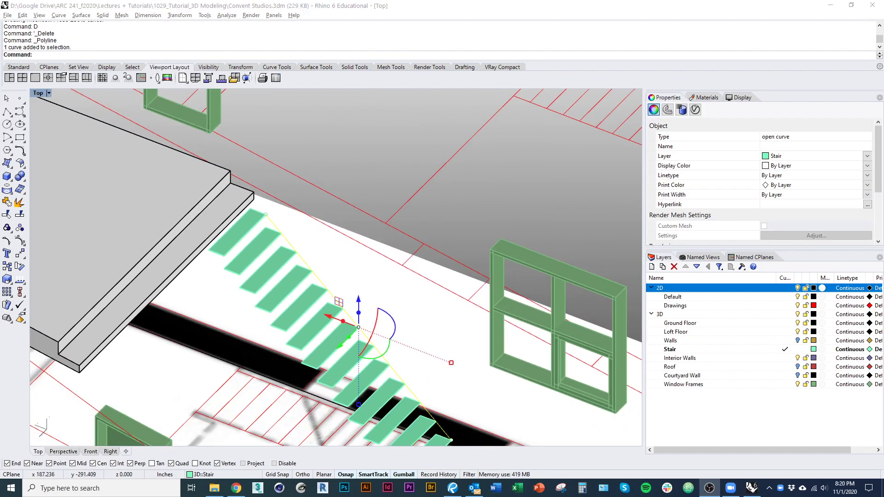
right_click_drag(361, 326, 279, 316)
scroll(279, 317, "up", 4)
Step: Lengthen the guide line with Scale1D (s1) past the stair ends
type("s1")
key("Return")
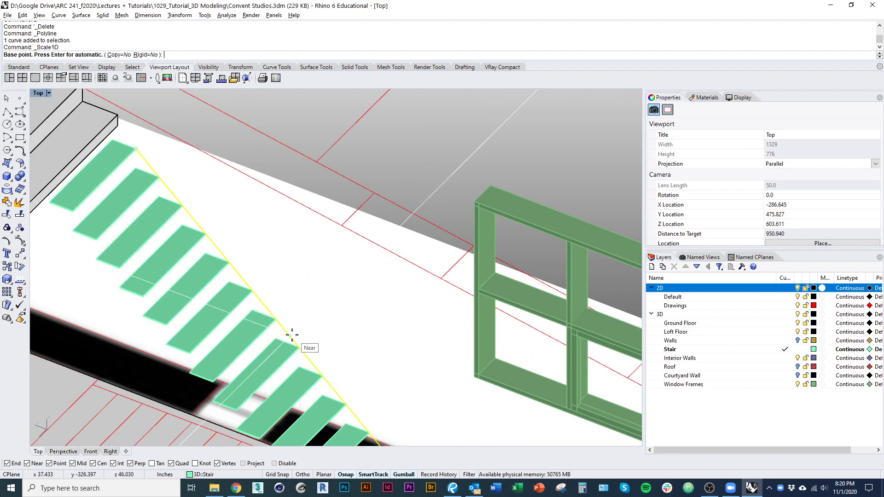
scroll(241, 253, "down", 3)
scroll(203, 225, "up", 5)
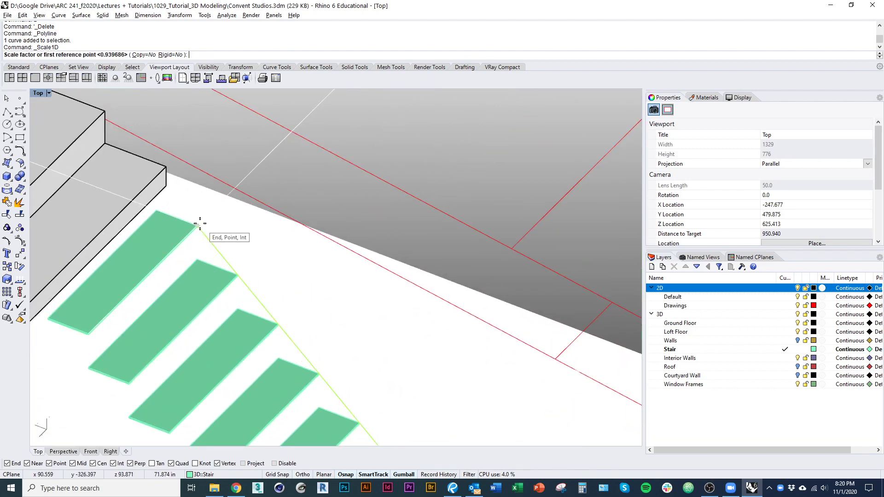
left_click(140, 132)
scroll(179, 189, "down", 4)
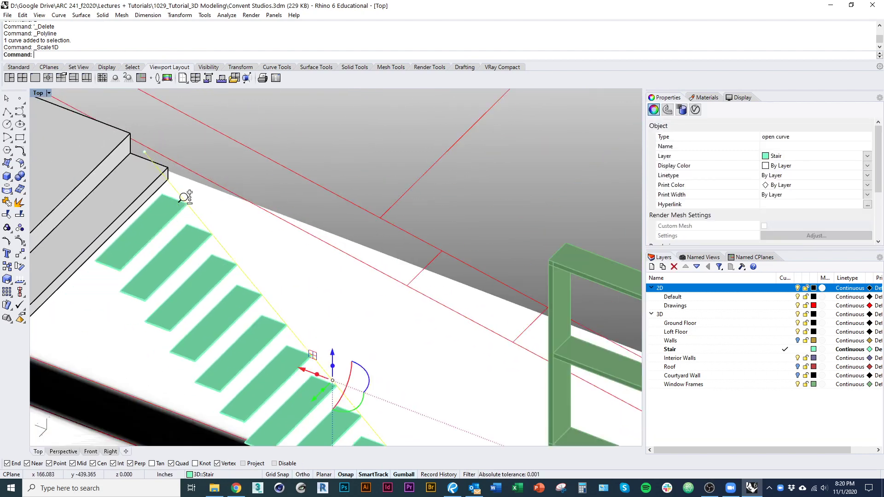
scroll(168, 165, "down", 3)
mouse_move(186, 197)
right_mouse_down()
mouse_move(167, 165)
mouse_move(193, 196)
right_mouse_up()
scroll(192, 196, "up", 3)
scroll(199, 213, "up", 8)
Step: Draw a short polyline ending at a tread edge
type("pl")
key("Return")
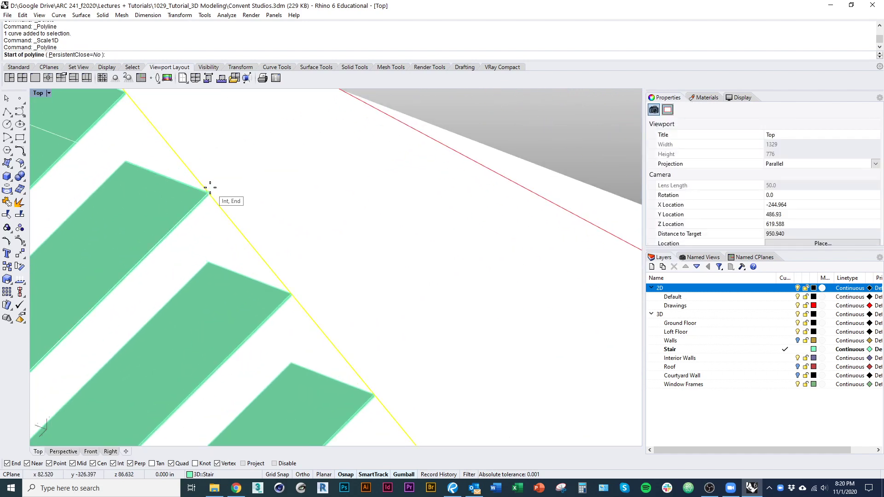
key("ctrl+alt+w")
scroll(121, 169, "up", 2)
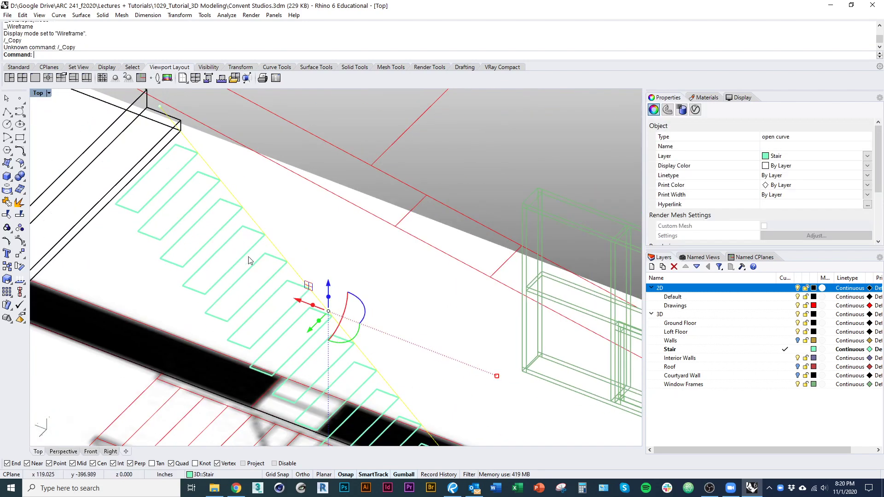
scroll(239, 225, "up", 1)
key("ctrl+alt+s")
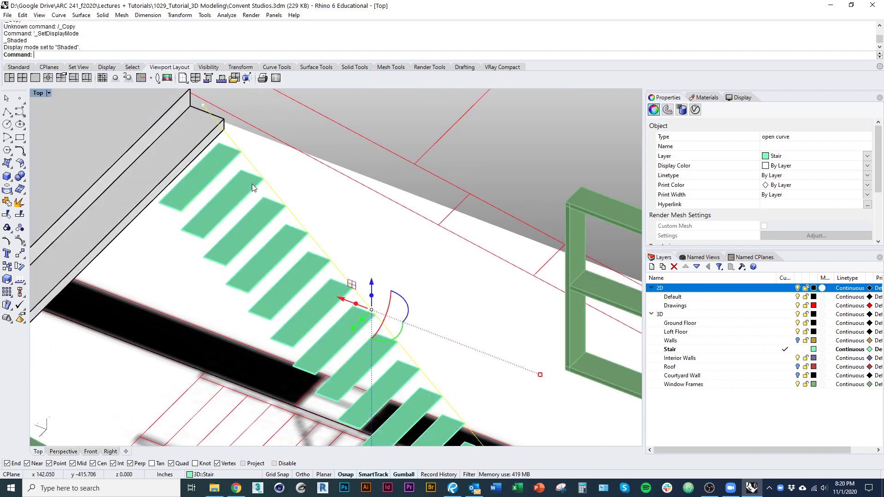
scroll(295, 231, "up", 4)
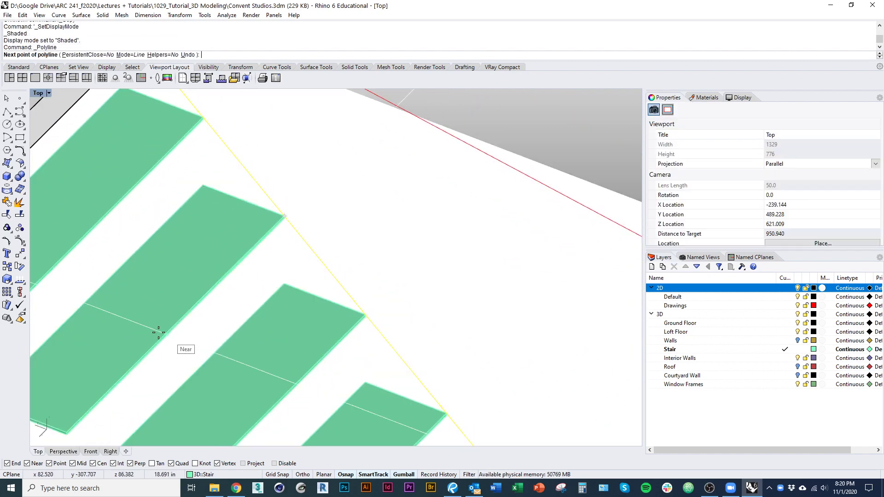
scroll(159, 332, "up", 3)
left_click(178, 327)
right_click_drag(215, 338, 258, 304)
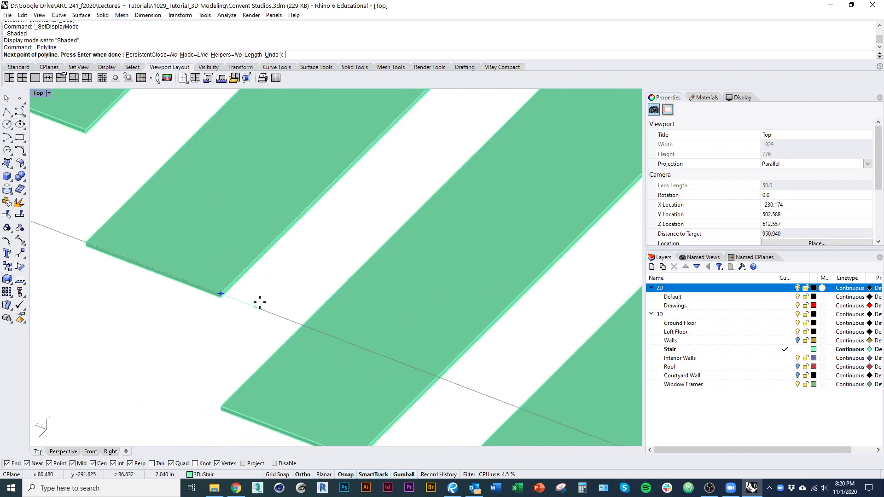
right_click(253, 313)
scroll(253, 313, "down", 8)
scroll(310, 224, "up", 8)
Step: Copy the short line onto the other tread corners down the stair
type("co")
key("space")
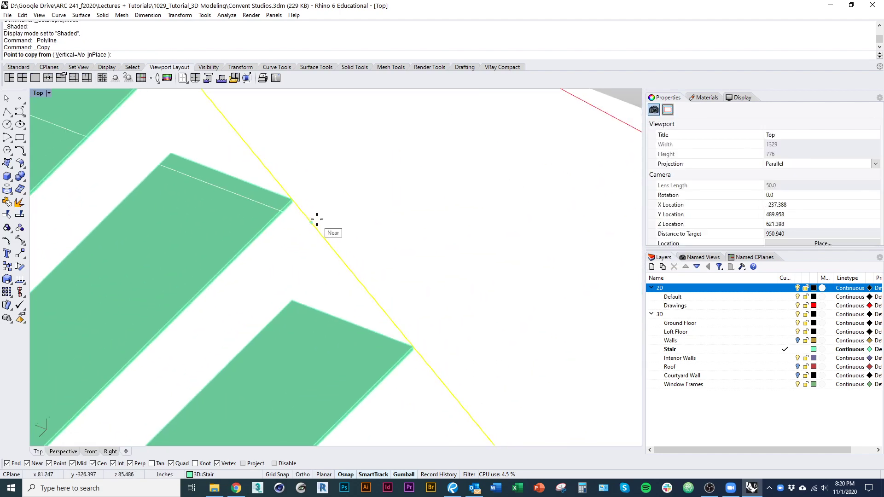
scroll(313, 205, "up", 4)
scroll(280, 194, "down", 4)
scroll(251, 232, "up", 4)
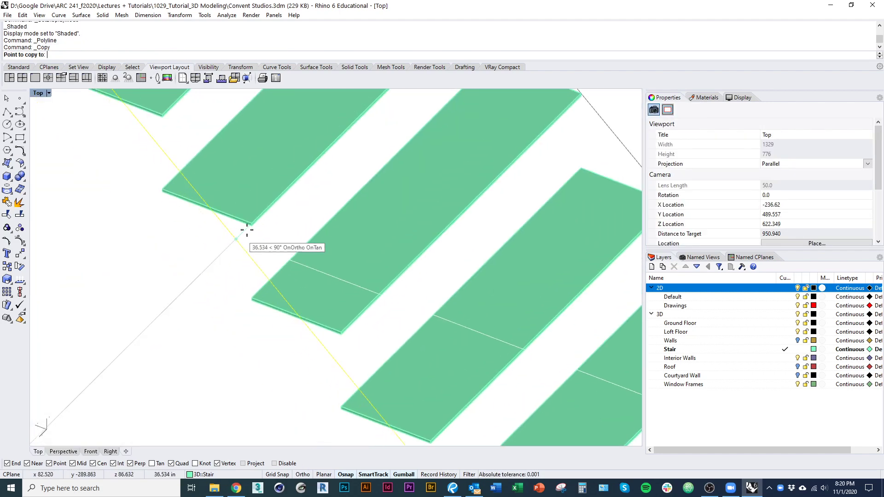
right_click_drag(253, 255, 277, 321)
right_click(277, 321)
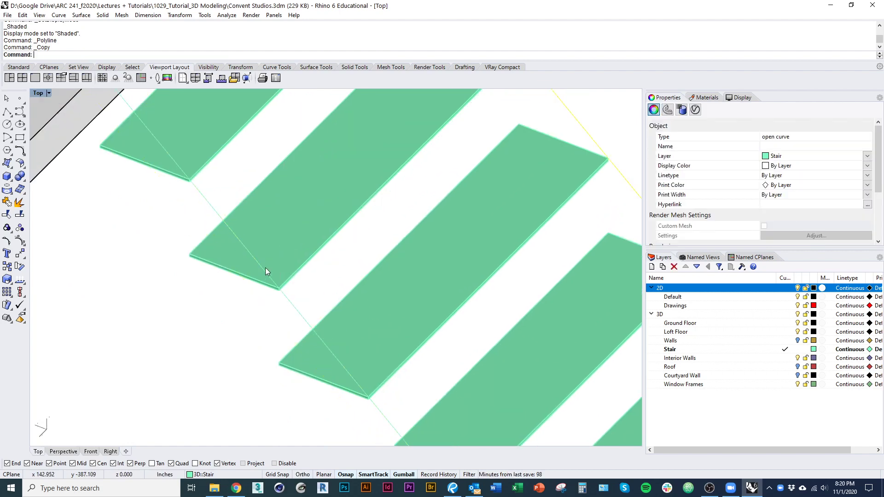
scroll(289, 290, "up", 5)
right_click(276, 286)
left_click(271, 283)
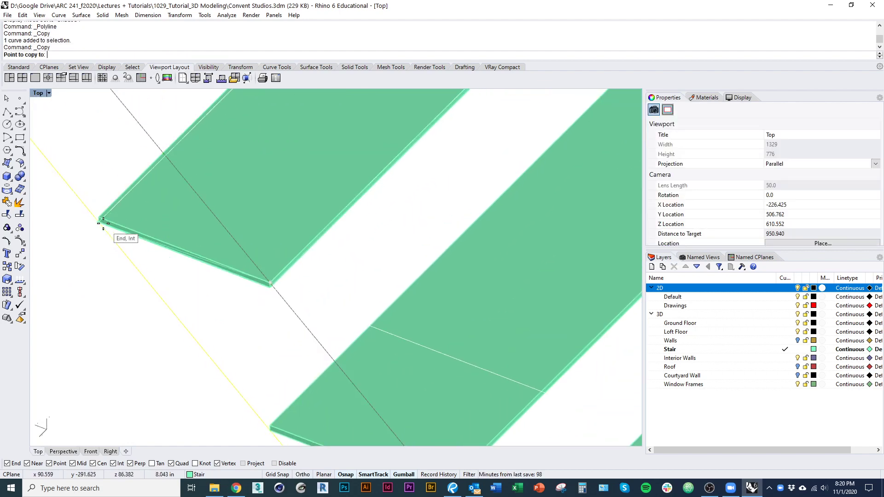
left_click(98, 221)
right_click(277, 299)
Step: Zoom to a selected tread and orbit to view its edge
right_click_drag(216, 251, 221, 269)
scroll(221, 277, "down", 4)
left_click(342, 252)
type("zsa")
key("Return")
right_click_drag(286, 254, 259, 256)
Step: View the whole stair in shaded mode and select the stair guide line
left_click(270, 313)
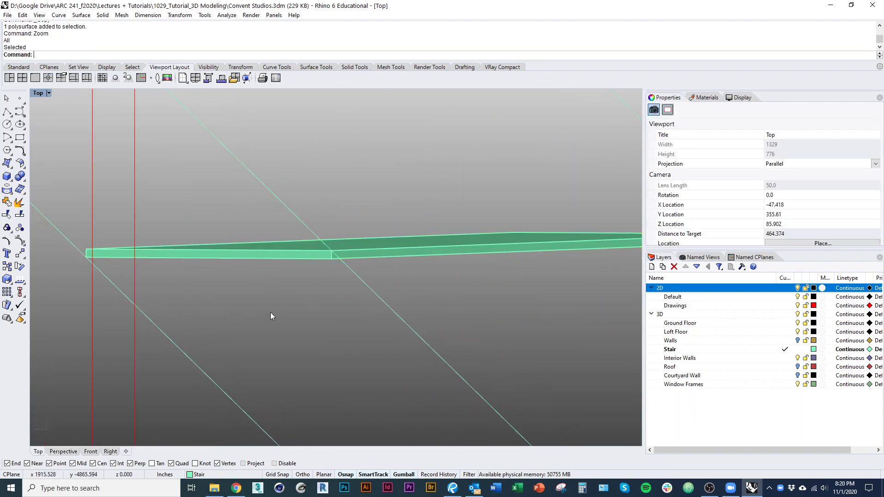
right_click_drag(270, 312, 265, 309)
scroll(240, 239, "down", 10)
mouse_move(240, 244)
right_mouse_down()
mouse_move(269, 299)
mouse_move(259, 303)
right_mouse_up()
scroll(258, 304, "down", 5)
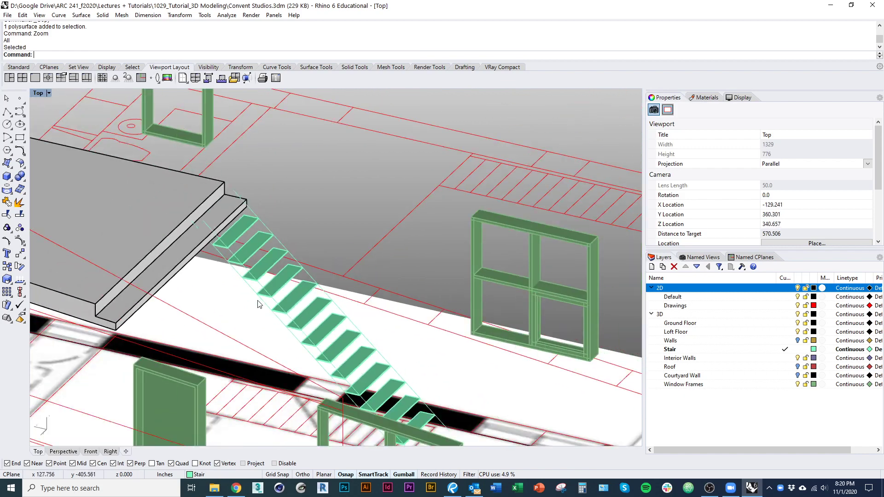
key("ctrl+alt+s")
scroll(254, 276, "down", 3)
mouse_move(254, 268)
right_mouse_down()
mouse_move(244, 282)
mouse_move(228, 252)
right_mouse_up()
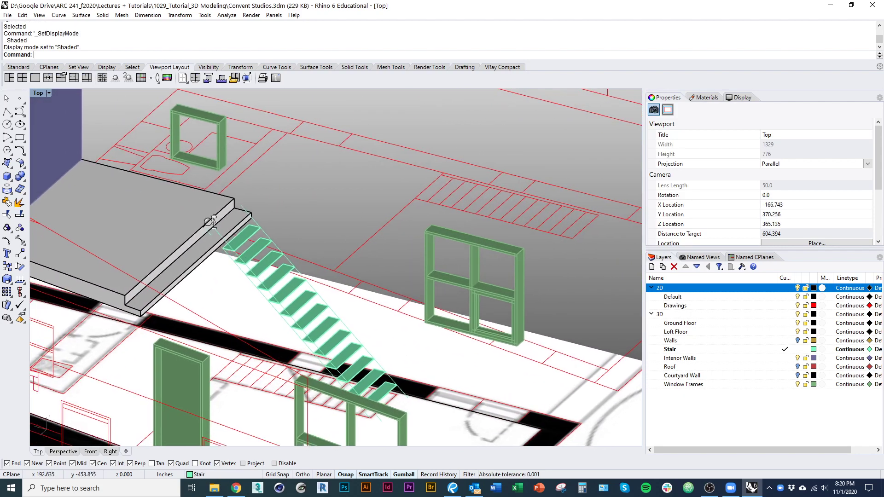
scroll(220, 221, "up", 9)
left_click(218, 231)
scroll(217, 230, "up", 7)
Step: Draw a line from the guide line's top to the loft edge, then review the stringer surface
right_click(234, 219)
left_click(235, 220)
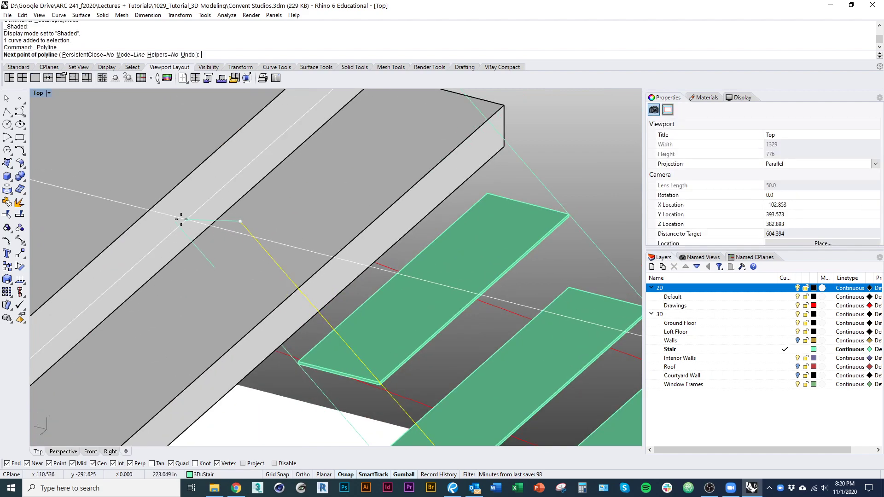
key("ctrl+alt+w")
left_click(163, 202)
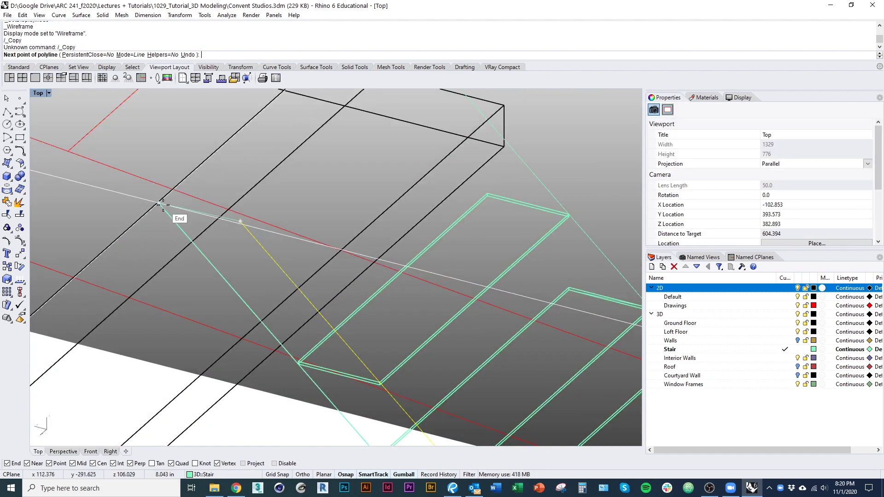
right_click(229, 217)
scroll(230, 216, "down", 2)
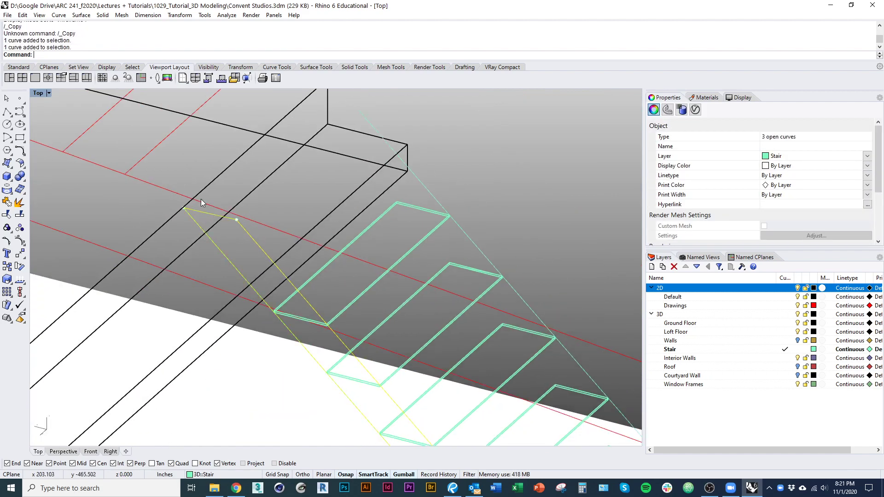
scroll(200, 199, "down", 4)
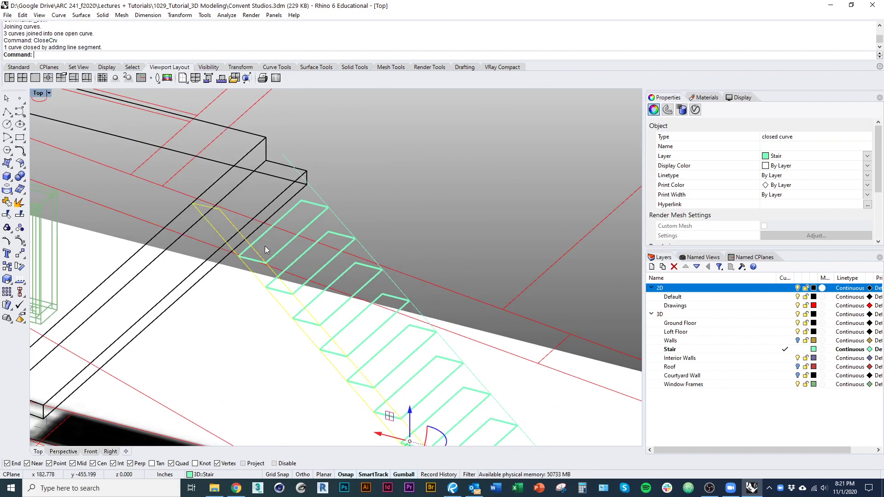
scroll(267, 246, "down", 6)
key("ctrl+alt+s")
right_click_drag(292, 208, 272, 235)
scroll(343, 300, "up", 4)
mouse_move(343, 300)
right_mouse_down()
mouse_move(301, 271)
mouse_move(379, 371)
right_mouse_up()
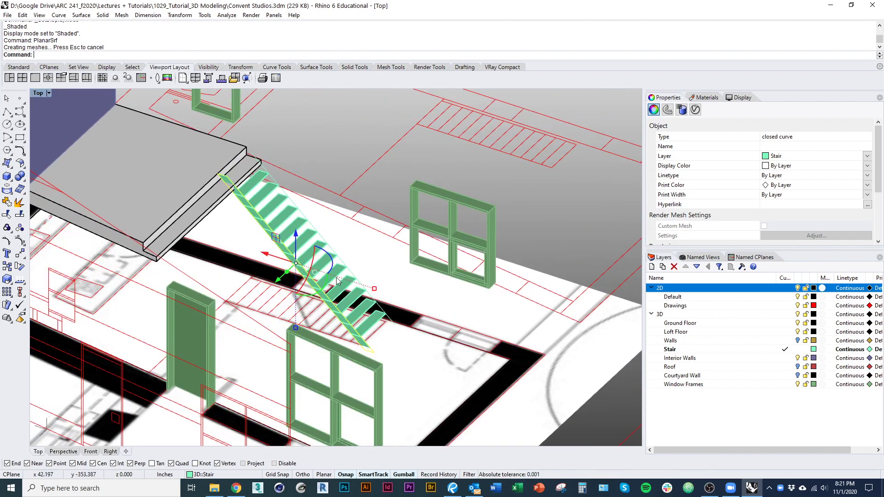
right_click_drag(234, 212, 223, 258)
scroll(225, 246, "up", 5)
Step: Delete the leftover thin stair curves
type("d")
key("Return")
scroll(253, 248, "down", 4)
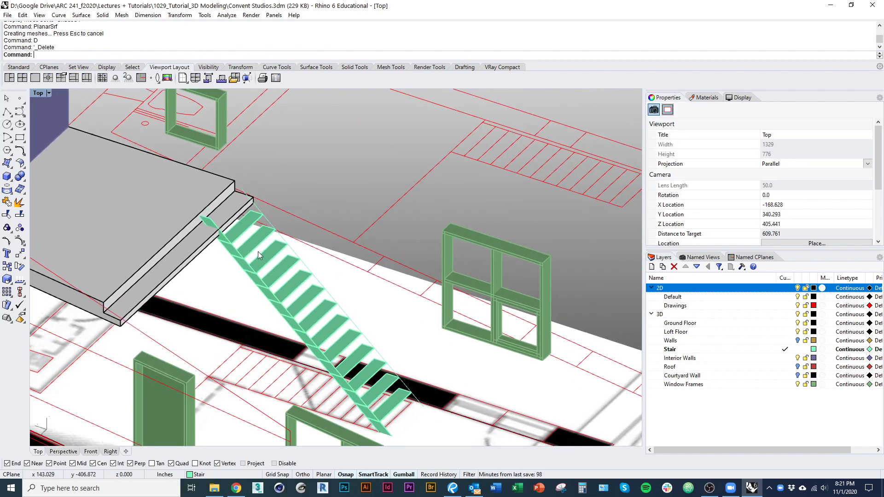
scroll(259, 249, "up", 5)
left_click(276, 204)
type("d")
key("Return")
scroll(210, 230, "up", 3)
scroll(211, 230, "down", 2)
Step: In wireframe, move the stringer's top corner vertex onto the loft slab edge
left_click(219, 255)
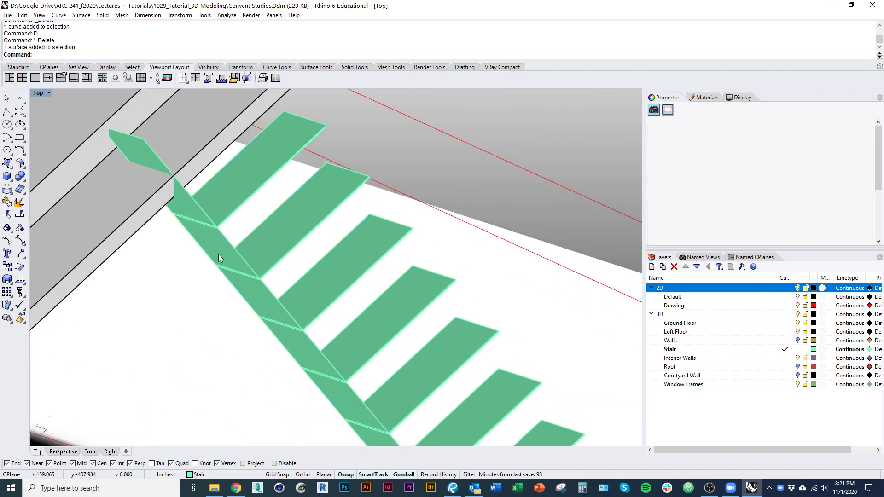
right_click_drag(218, 254, 288, 262)
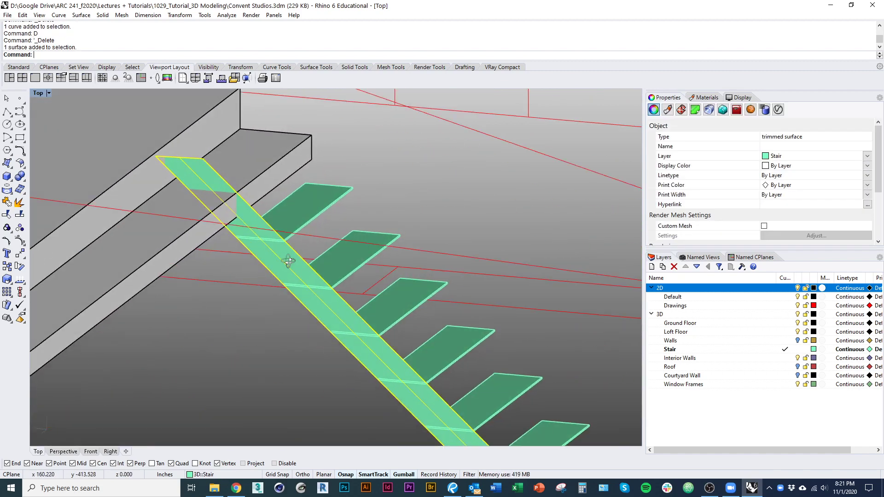
right_click_drag(231, 219, 263, 292)
scroll(227, 258, "up", 2)
left_click(264, 392)
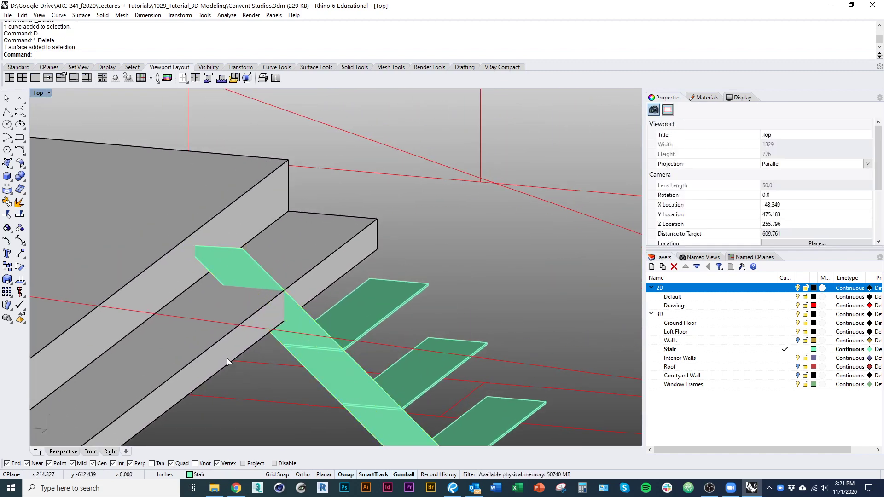
key("ctrl+alt+w")
scroll(193, 258, "up", 3)
left_click(197, 258)
scroll(184, 244, "up", 7)
left_click(156, 254)
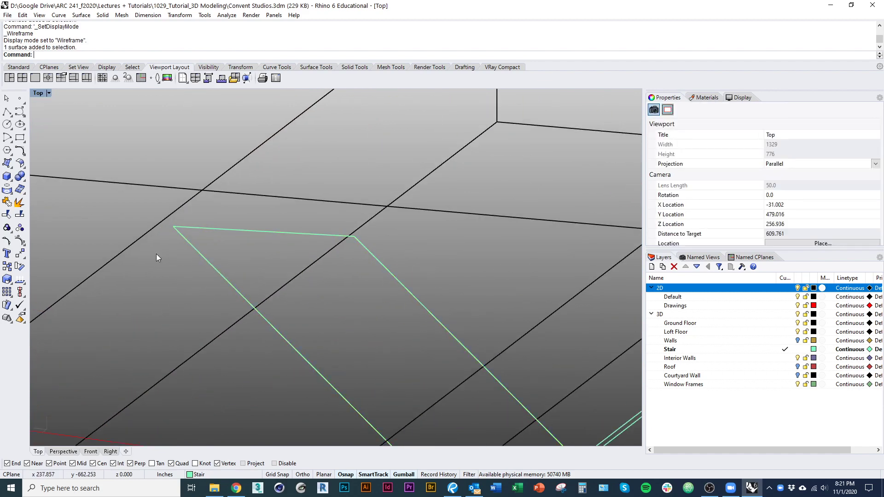
left_click(174, 227, "ctrl+shift")
scroll(219, 253, "down", 3)
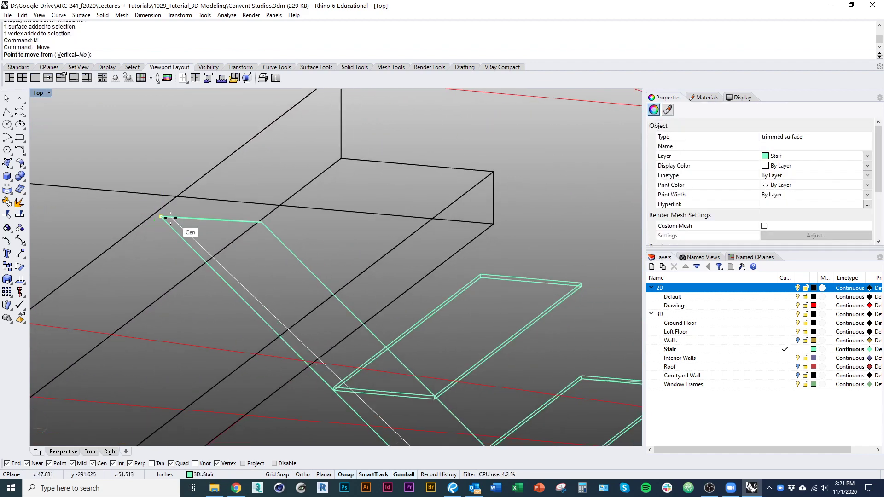
left_click(170, 218)
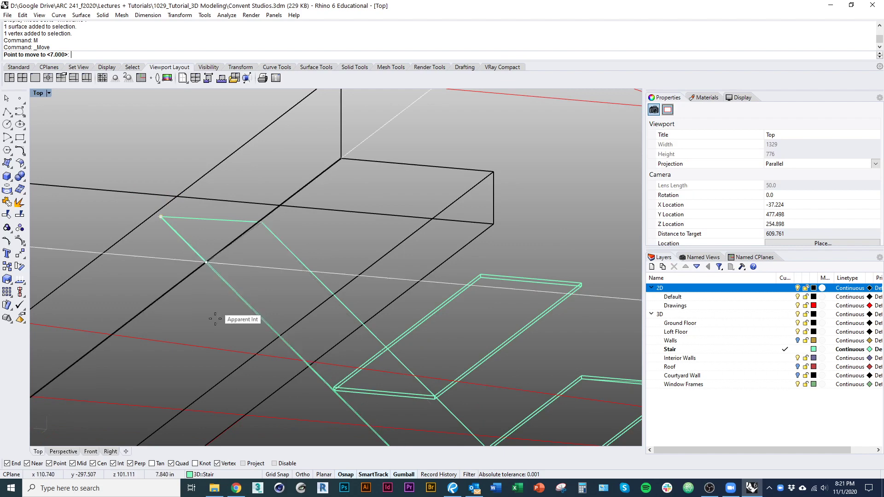
left_click(93, 464)
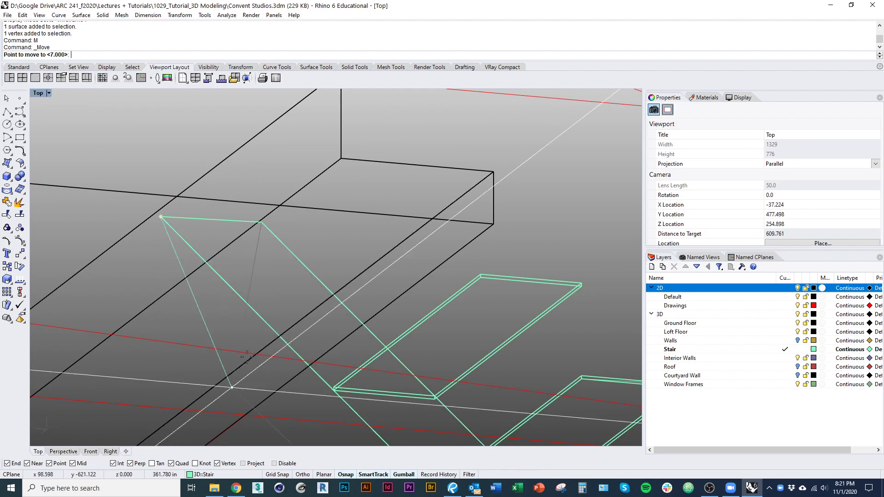
left_click(241, 298)
scroll(295, 299, "down", 5)
Step: Trim the stringer piece extending past the loft floor slab
key("ctrl+alt+s")
mouse_move(303, 300)
right_mouse_down()
mouse_move(294, 334)
mouse_move(255, 310)
mouse_move(280, 284)
right_mouse_up()
left_click(293, 335)
scroll(288, 337, "up", 4)
left_click(280, 283)
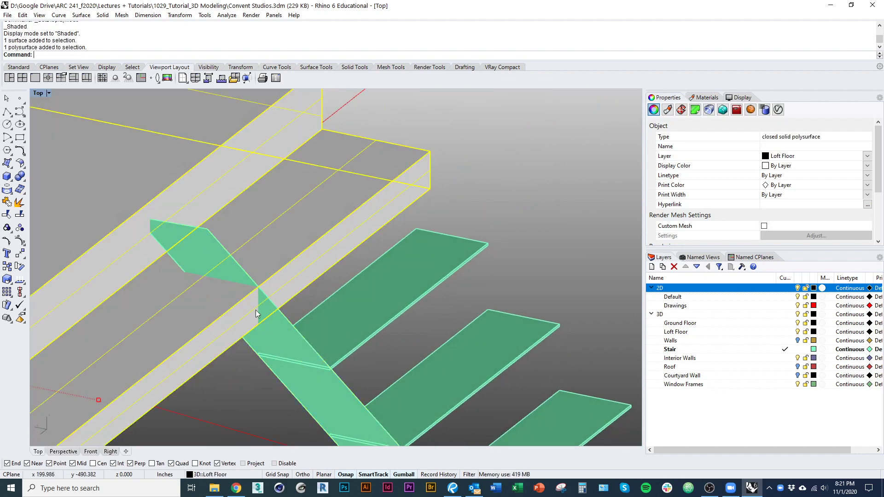
key("ctrl+t")
left_click(293, 330)
scroll(147, 239, "up", 1)
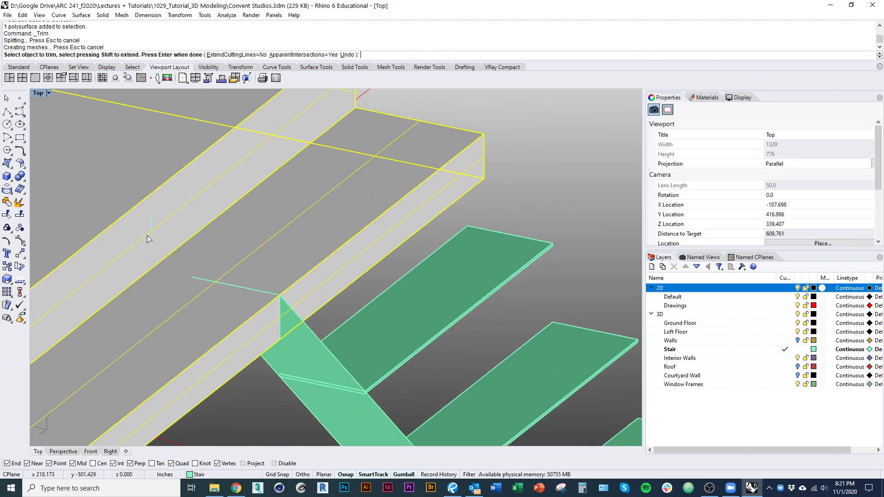
left_click(258, 292)
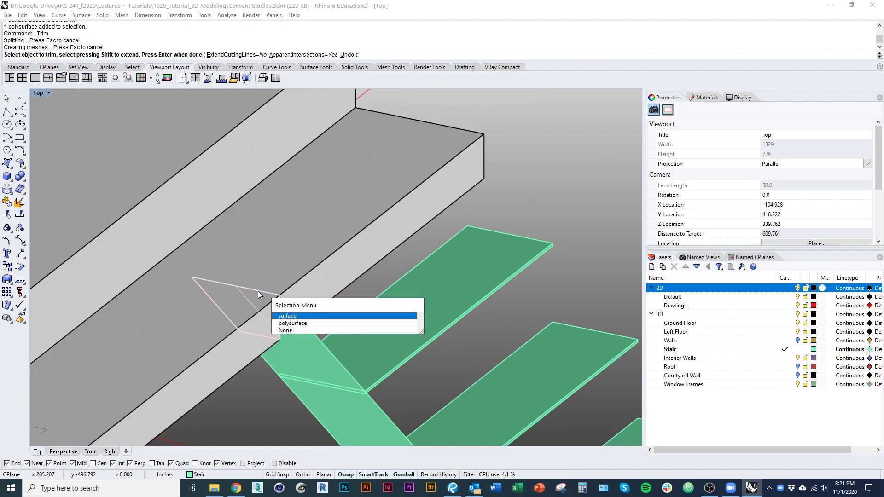
left_click(258, 292)
scroll(242, 289, "down", 12)
key("Return")
scroll(385, 388, "up", 3)
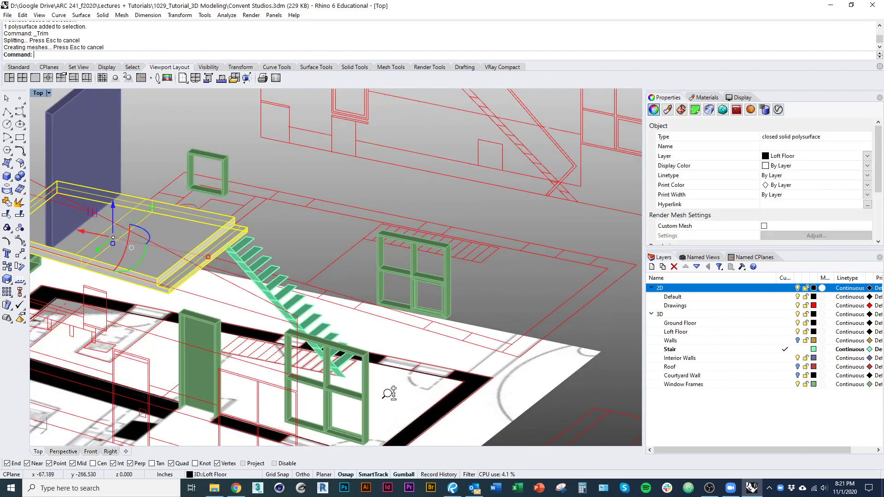
Step: Hide the 2D drawings layer and trim the stair foot against the ground floor slab
left_click(798, 288)
right_click_drag(399, 392, 420, 363)
left_click(420, 362)
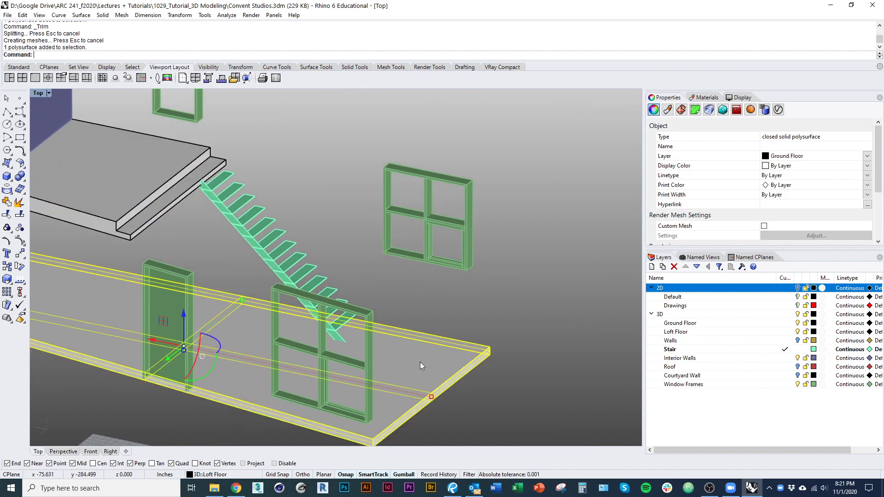
scroll(361, 388, "up", 3)
key("ctrl+t")
mouse_move(361, 389)
right_mouse_down()
mouse_move(357, 321)
mouse_move(330, 298)
mouse_move(339, 284)
mouse_move(330, 352)
mouse_move(320, 339)
right_mouse_up()
key("ctrl+alt+w")
key("Return")
key("ctrl+alt+s")
key("Escape")
Step: Abandon a copy of the stringer and switch to the File Explorer project folder
left_click(316, 336)
scroll(319, 315, "up", 8)
type("co")
key("Return")
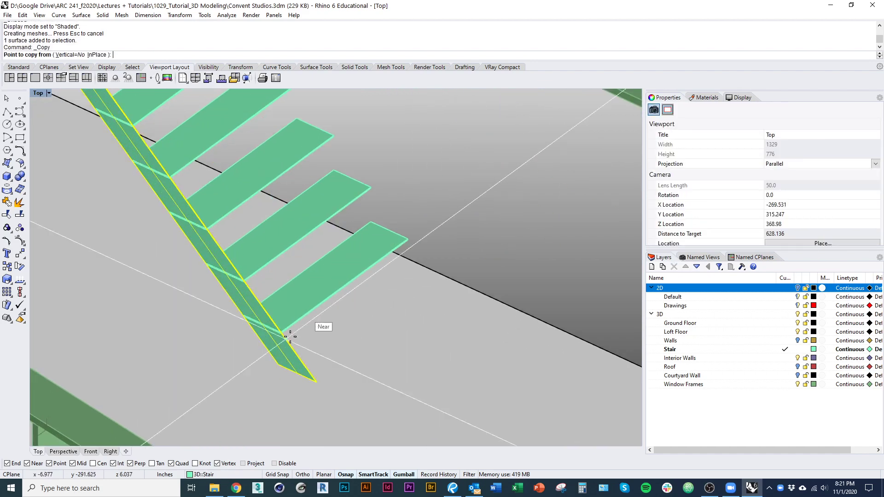
scroll(281, 333, "up", 5)
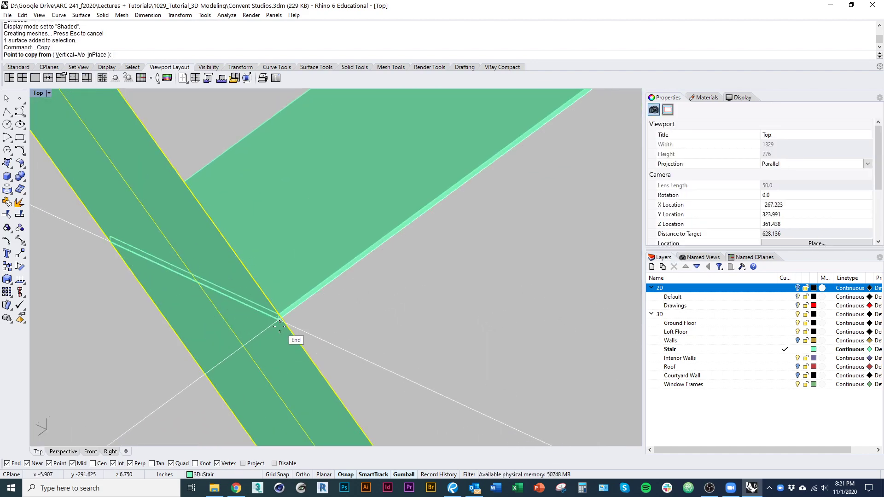
scroll(280, 326, "down", 10)
key("Escape")
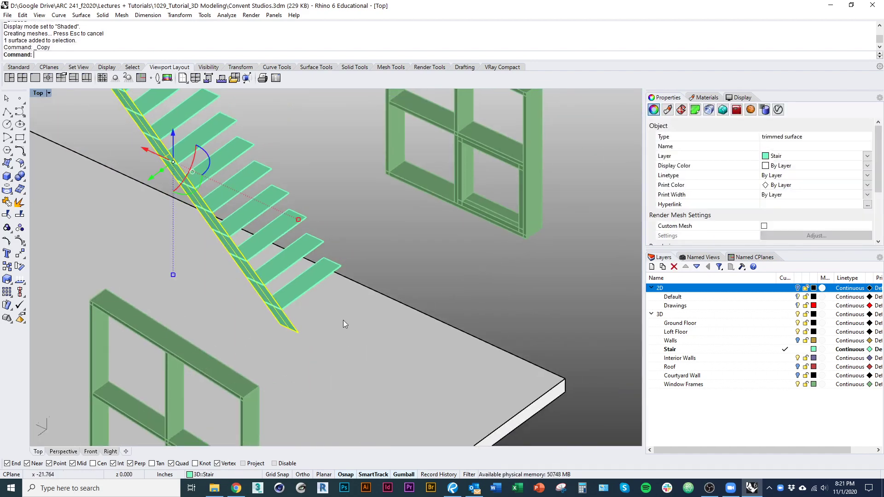
key("Escape")
right_click_drag(266, 294, 248, 281, "ctrl+shift")
scroll(229, 219, "up", 7)
scroll(229, 217, "down", 8)
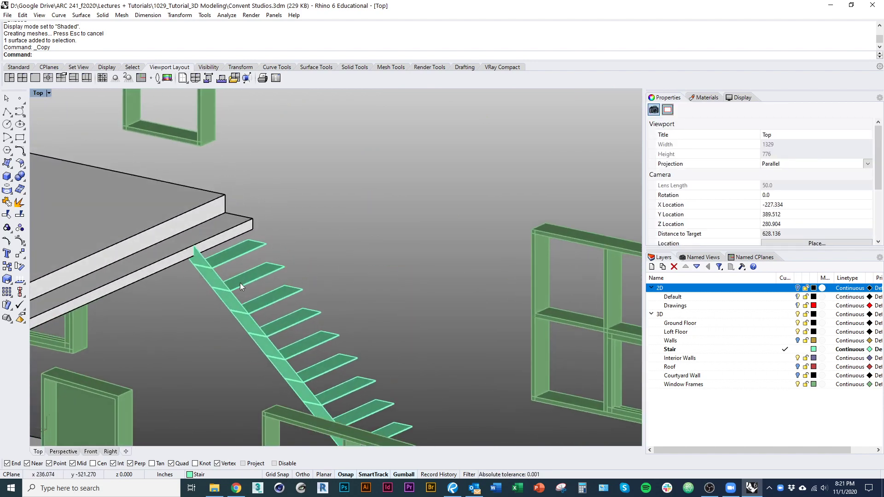
key("alt+Tab")
left_click(676, 215)
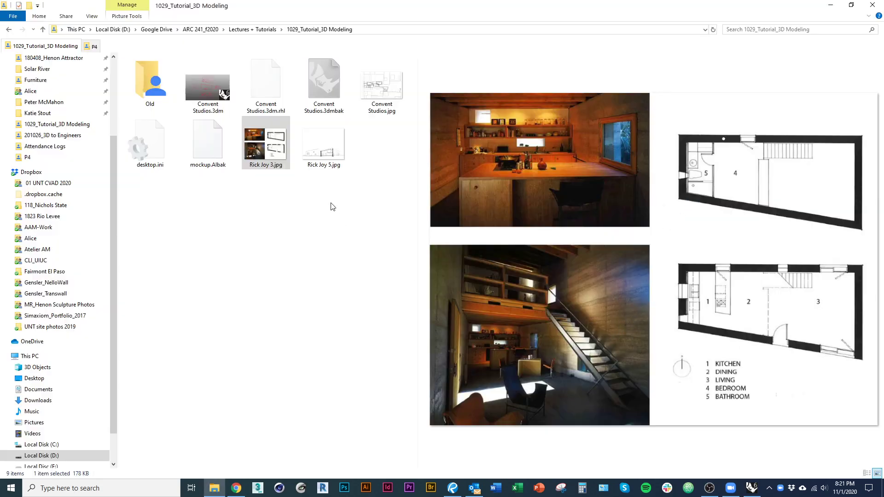
Step: View the Rick Joy 3.jpg reference image, then return to the Rhino stair model
double_click(278, 147)
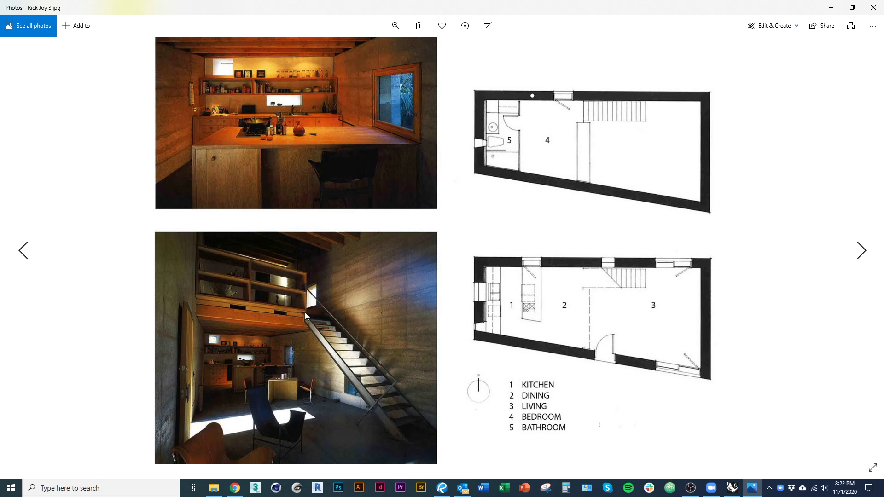
key("alt+Tab")
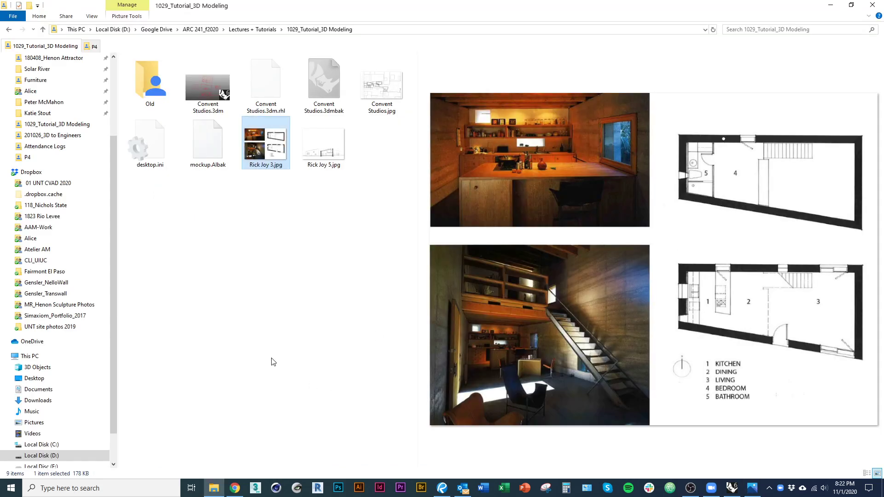
left_click(498, 217)
right_click_drag(291, 283, 257, 231)
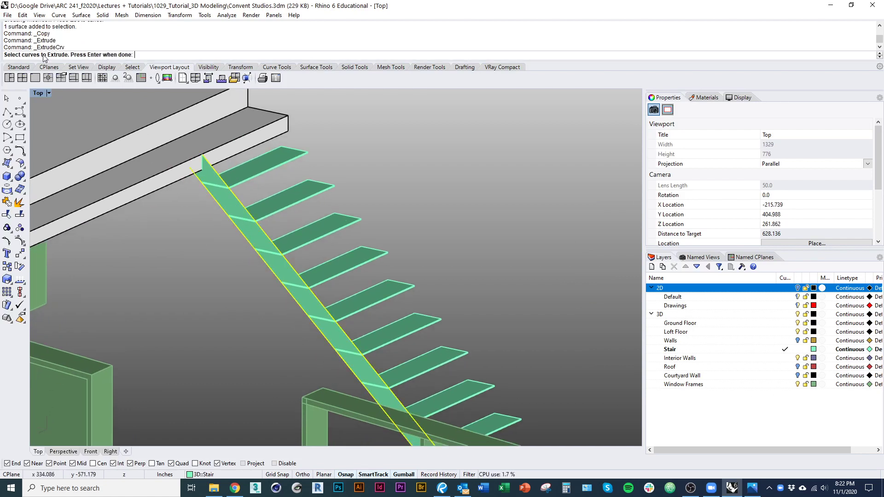
Step: Extrude the stringer edge curve as a surface along the stair treads
right_click_drag(310, 231, 295, 213)
right_click_drag(364, 299, 303, 191, "shift")
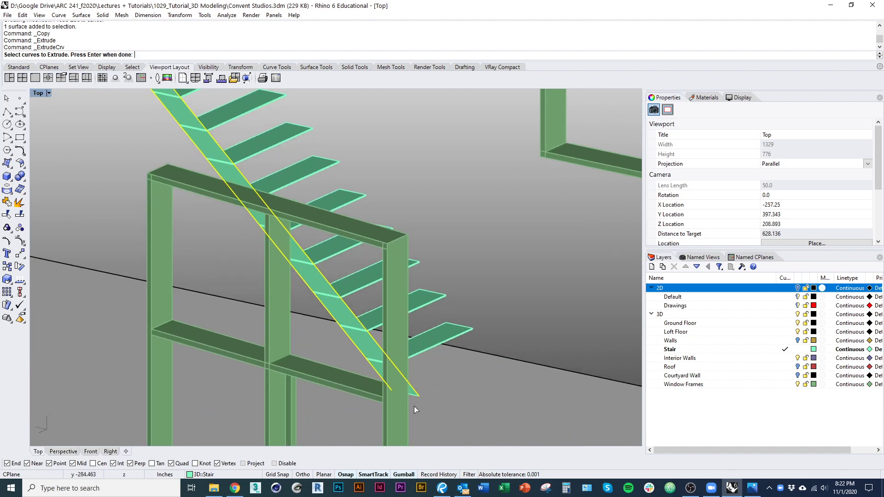
scroll(413, 401, "up", 4)
scroll(396, 333, "down", 12)
scroll(260, 207, "up", 17)
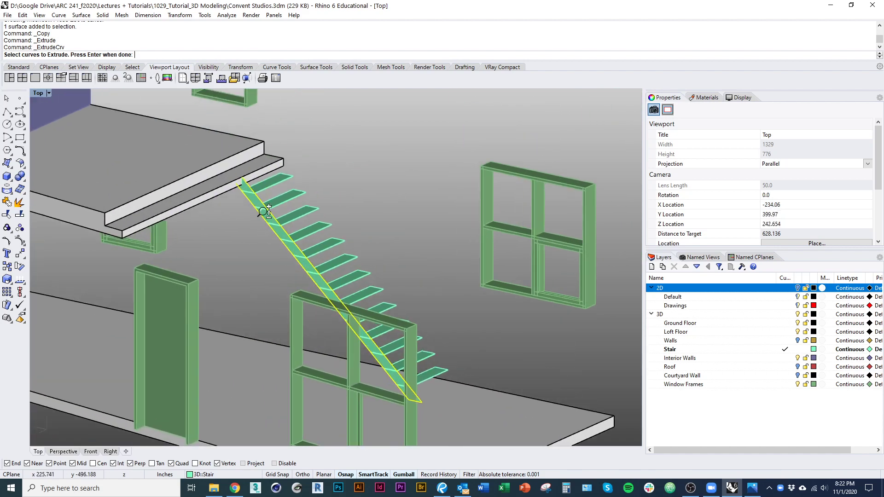
scroll(276, 177, "up", 1)
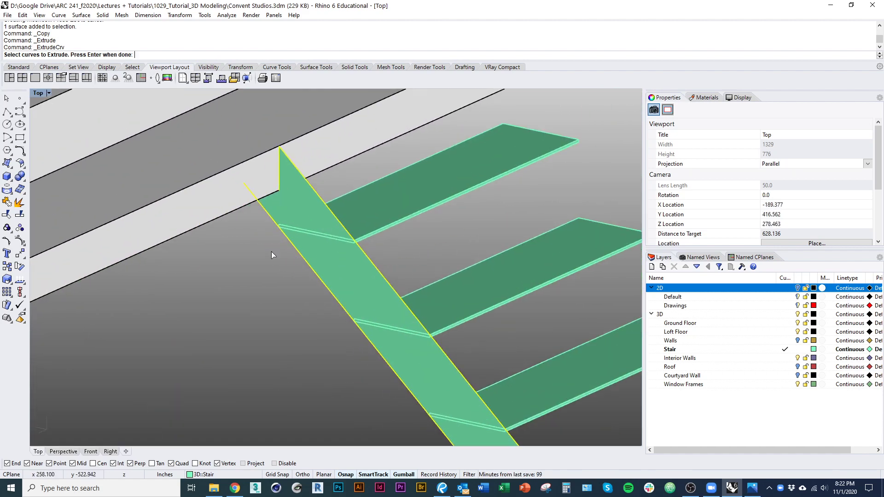
scroll(272, 254, "down", 5)
right_click_drag(272, 270, 223, 304)
scroll(236, 221, "up", 8)
scroll(212, 279, "down", 7)
key("Return")
scroll(223, 300, "up", 5)
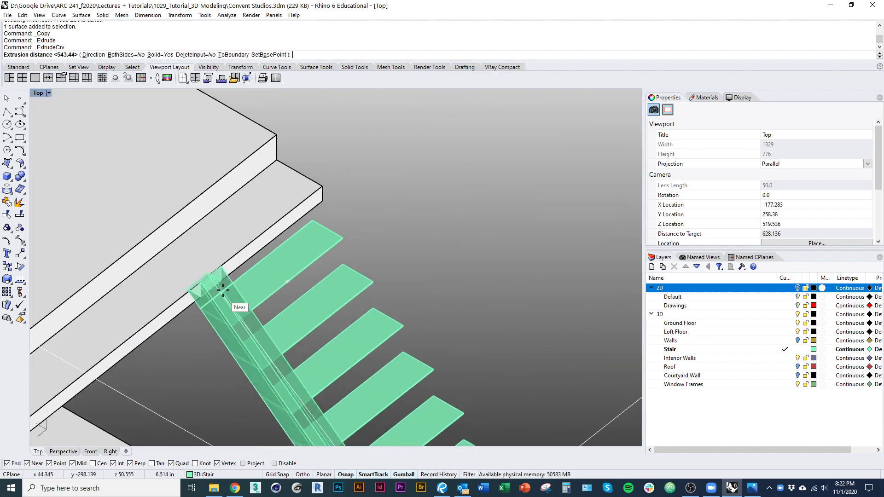
left_click(155, 55)
mouse_move(203, 263)
right_mouse_down()
mouse_move(191, 292)
mouse_move(203, 230)
mouse_move(204, 251)
right_mouse_up()
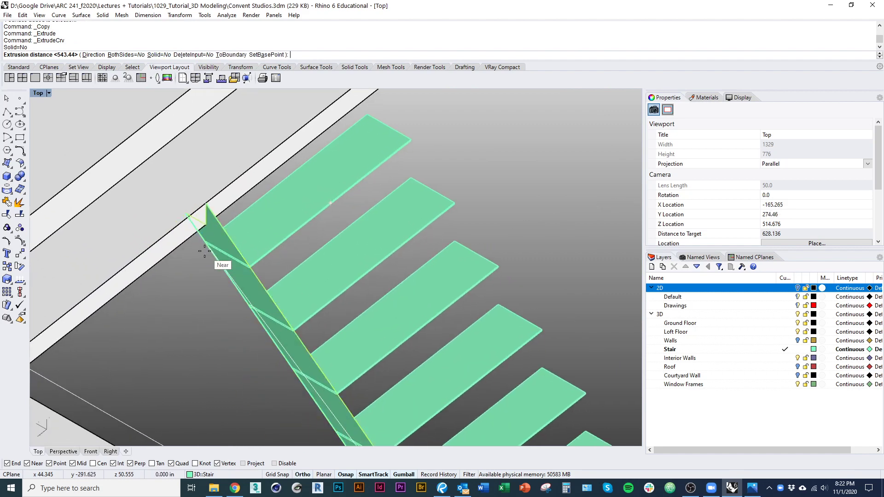
scroll(205, 244, "up", 6)
Step: Select the new stringer extrusion, begin an offset, and show the model in wireframe
key("alt")
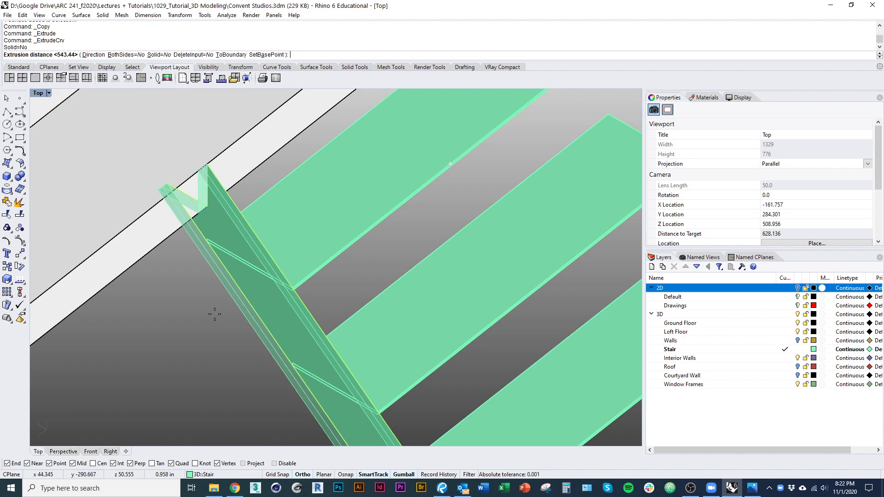
scroll(215, 315, "down", 9)
scroll(240, 305, "up", 5)
left_click(222, 297)
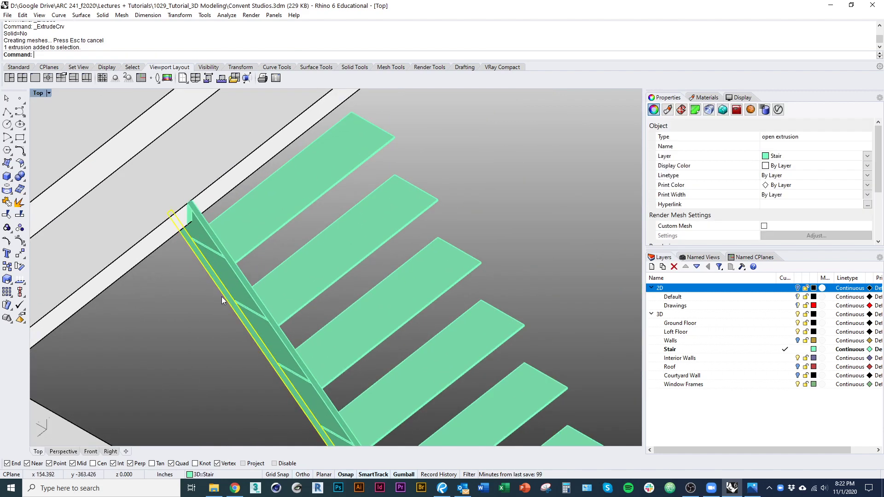
scroll(227, 208, "down", 4)
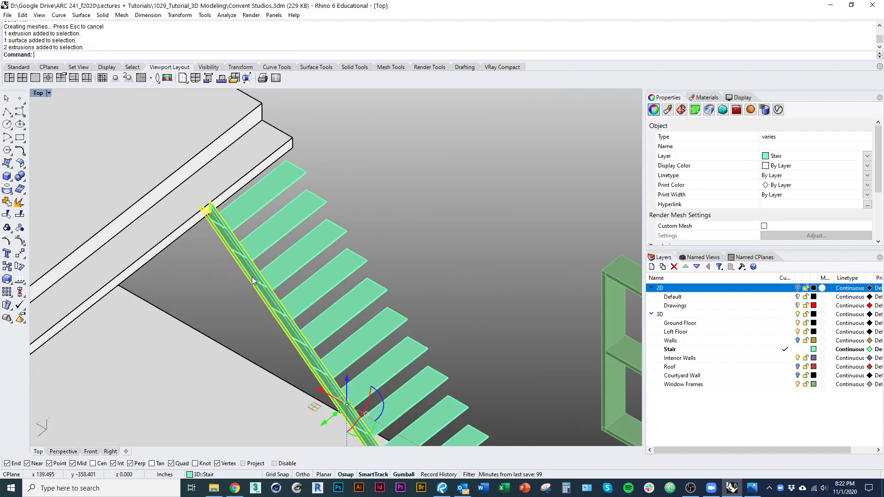
scroll(350, 415, "up", 8)
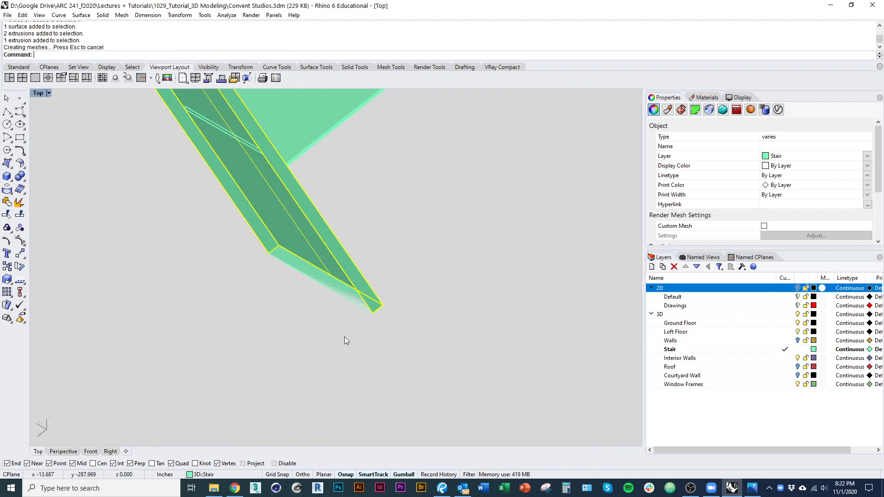
left_click(354, 304)
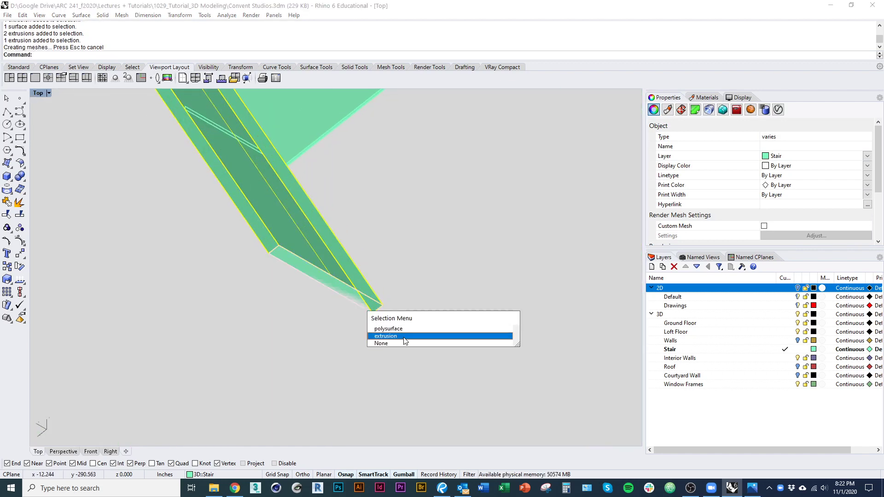
left_click(404, 337)
right_click(342, 321)
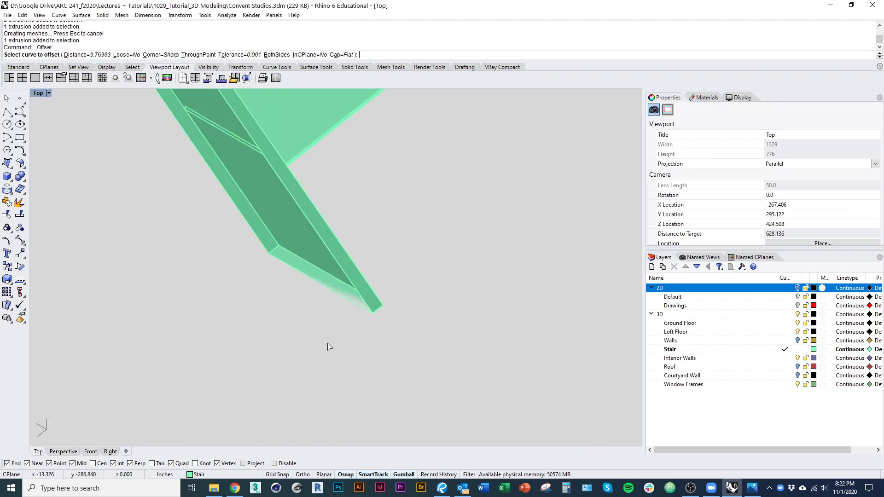
key("ctrl+alt+w")
scroll(263, 277, "down", 10)
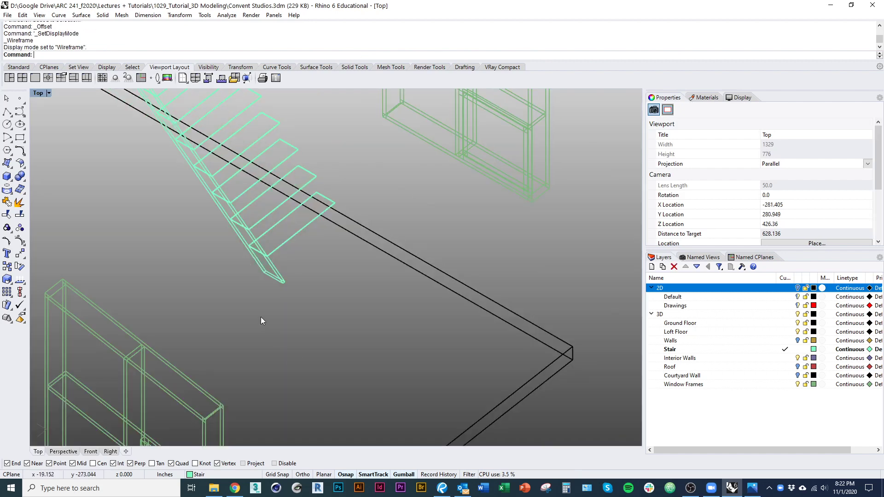
Step: Join the stringer's surface and extrusion pieces into one polysurface, back in shaded view
scroll(268, 286, "up", 6)
left_click_drag(278, 253, 236, 232)
key("ctrl+j")
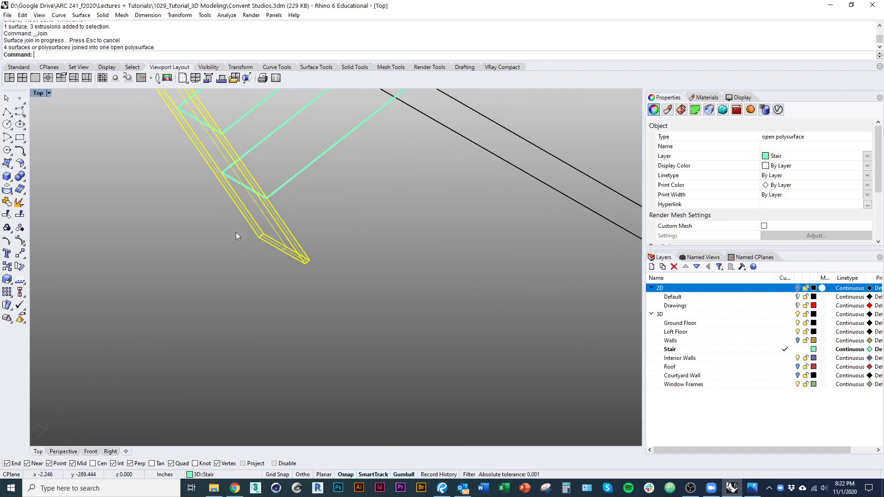
scroll(236, 232, "down", 12)
right_click_drag(160, 94, 205, 254)
scroll(175, 282, "up", 5)
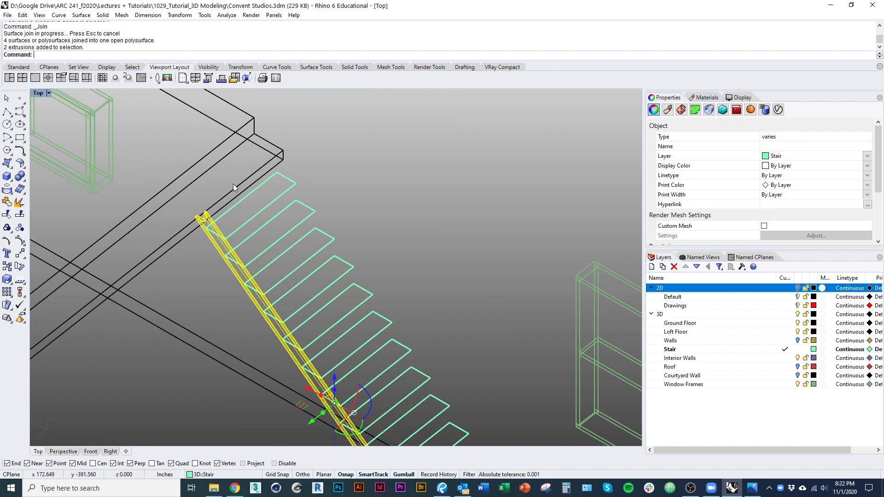
key("Return")
key("ctrl+alt+s")
scroll(260, 208, "down", 3)
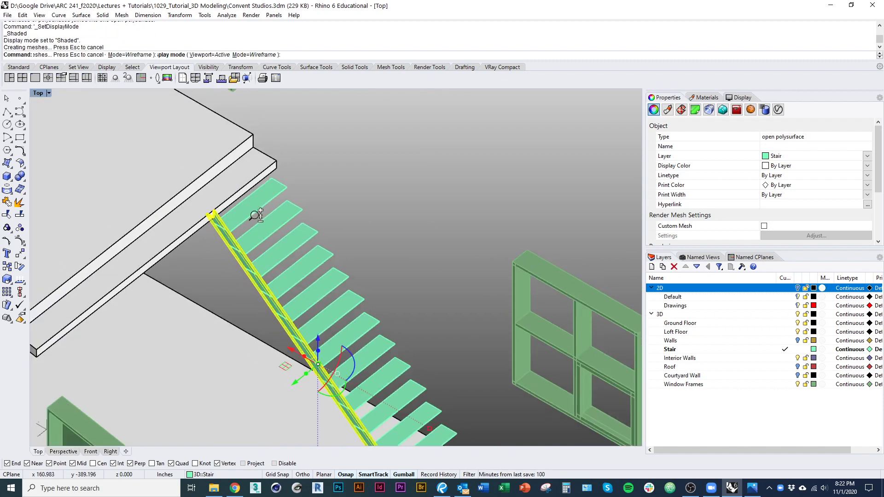
right_click_drag(255, 216, 198, 152)
key("Escape")
scroll(268, 307, "up", 2)
Step: Offset the stringer 0.25 as a solid with OffsetSrf, then undo it
left_click(268, 307)
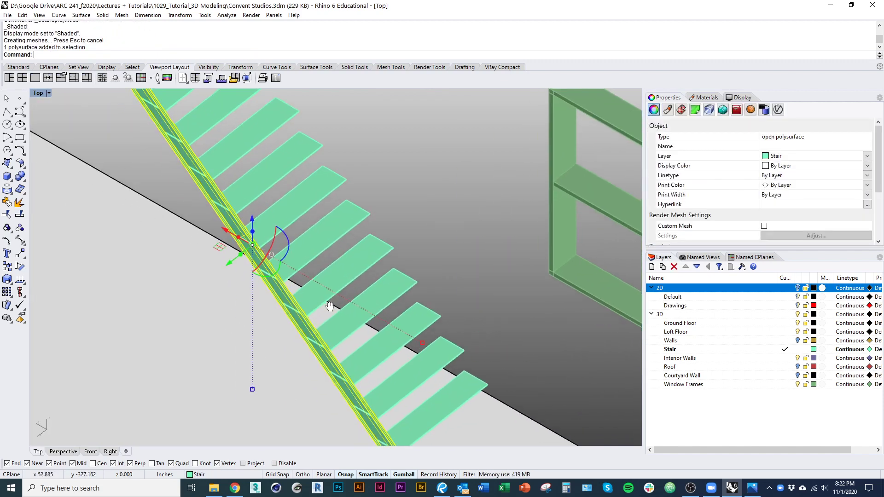
scroll(328, 303, "up", 2)
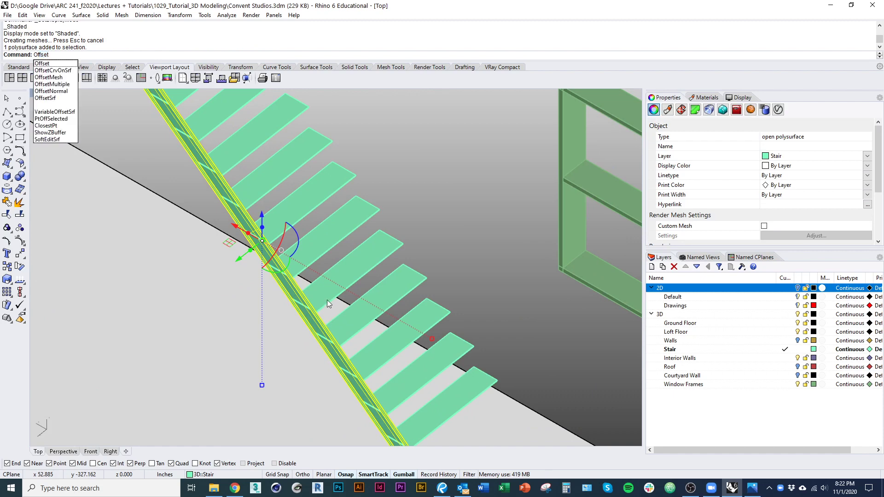
type("Srf")
key("Return")
scroll(277, 245, "up", 5)
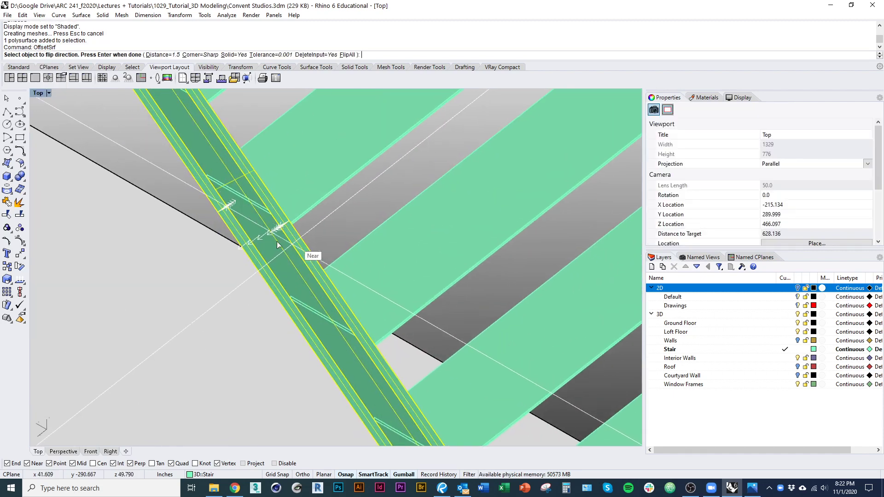
scroll(277, 244, "up", 3)
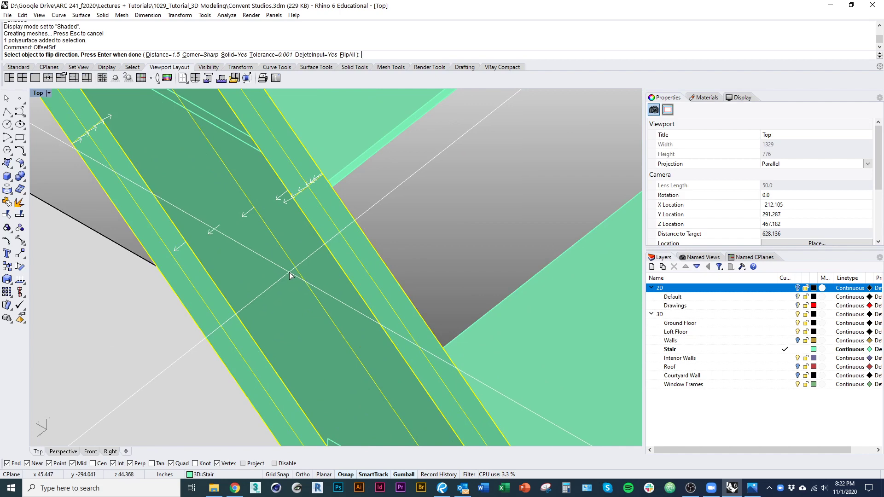
type(".25")
key("Return")
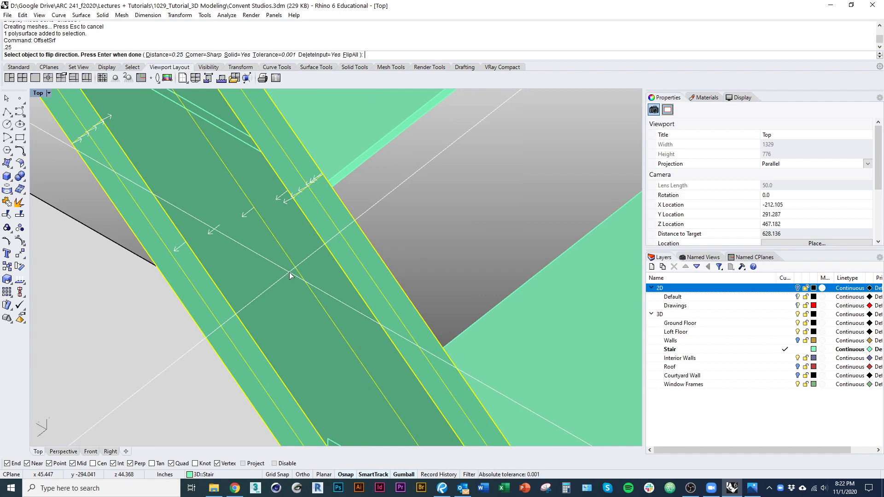
key("Return")
scroll(173, 248, "down", 5)
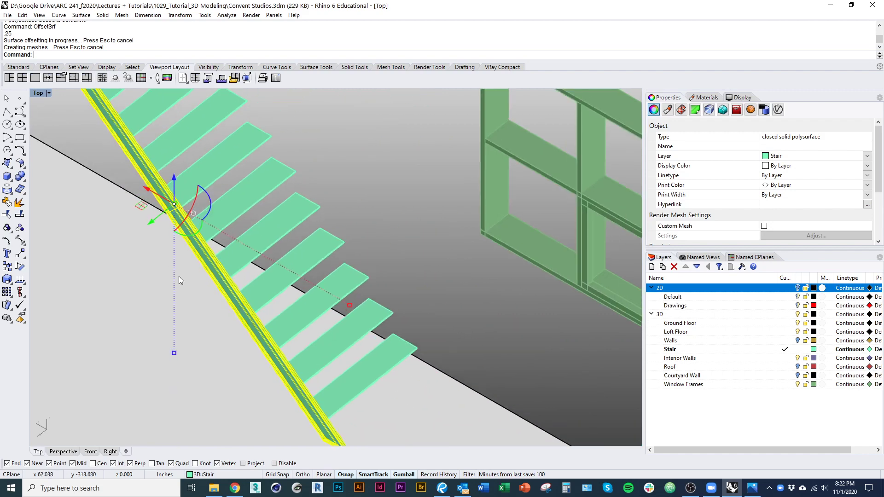
key("ctrl+z")
scroll(345, 408, "up", 5)
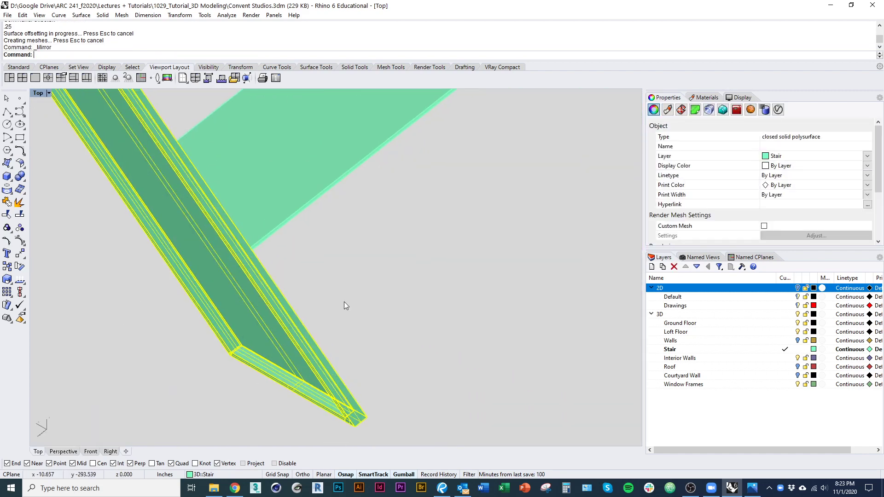
Step: Mirror the stringer about the tread midpoint onto the treads' opposite side
right_click(283, 374)
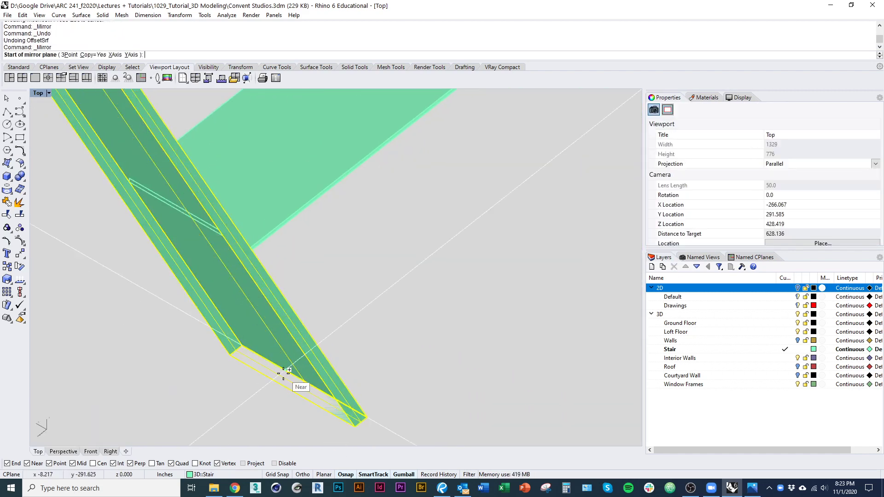
key("Escape")
key("Escape")
scroll(280, 375, "down", 5)
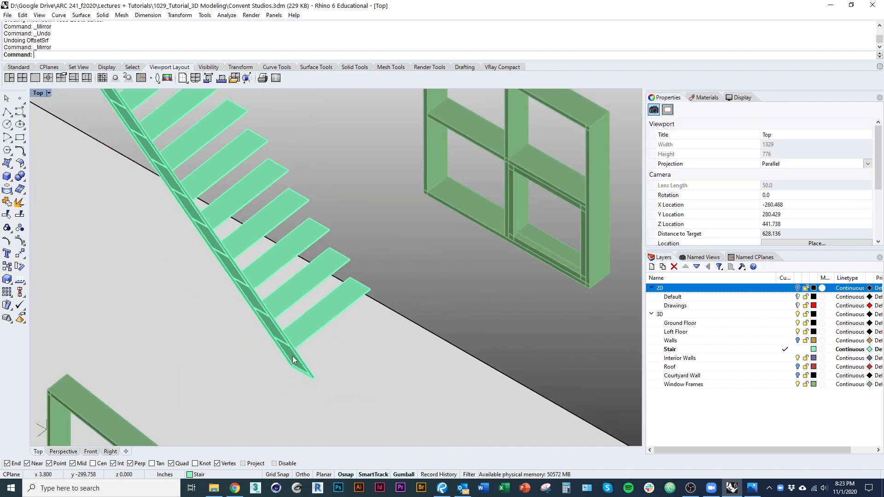
left_click(302, 375)
scroll(302, 374, "up", 2)
right_click(336, 326)
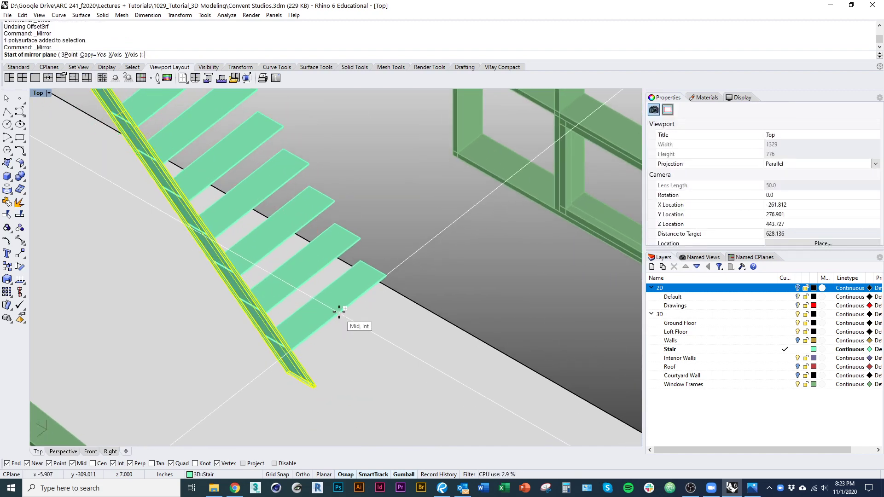
left_click(339, 312)
left_click(435, 385, "shift")
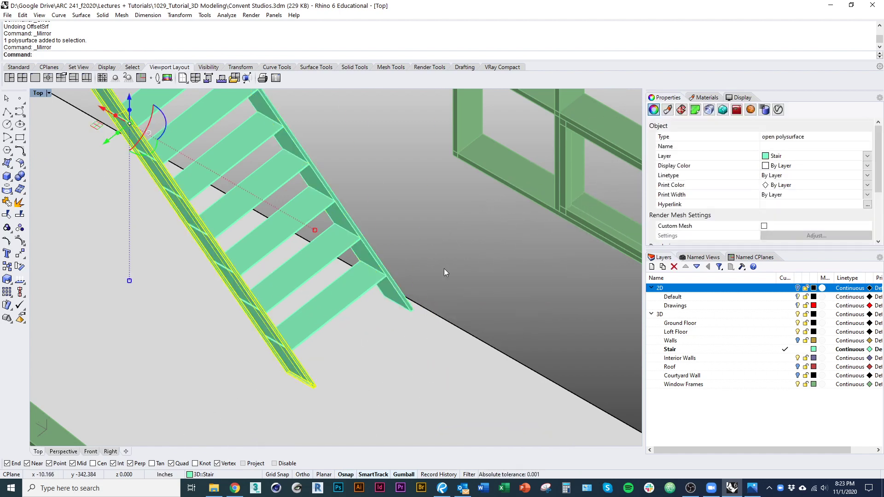
left_click(444, 269)
scroll(359, 301, "down", 6)
right_click_drag(359, 300, 369, 273)
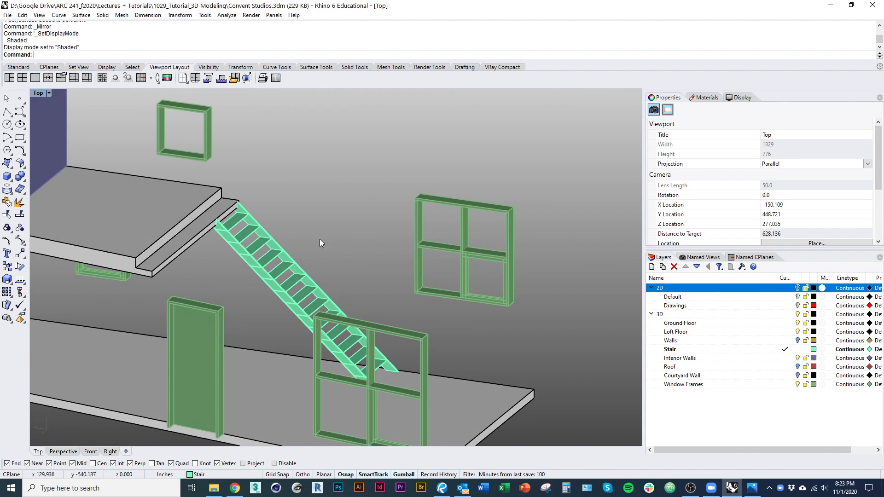
right_click_drag(320, 239, 287, 242)
Step: Turn on the 2D layer to show the red reference drawings
left_click(797, 289)
scroll(249, 355, "down", 8)
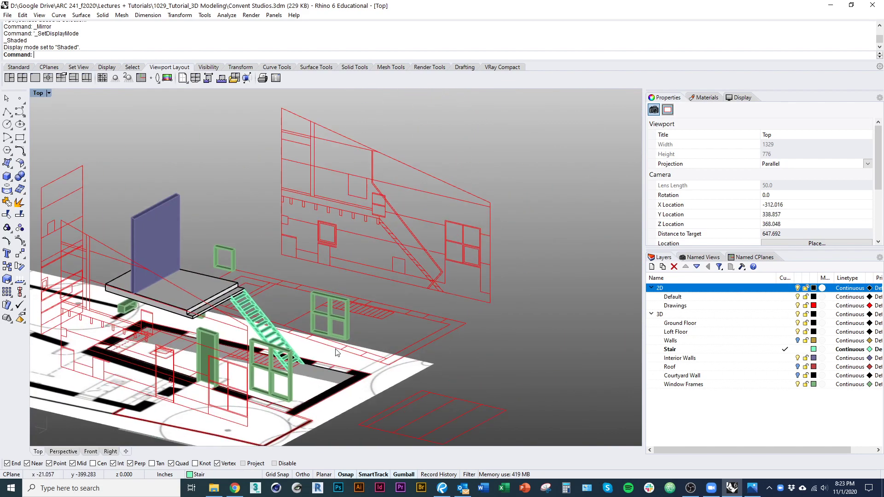
scroll(445, 283, "up", 8)
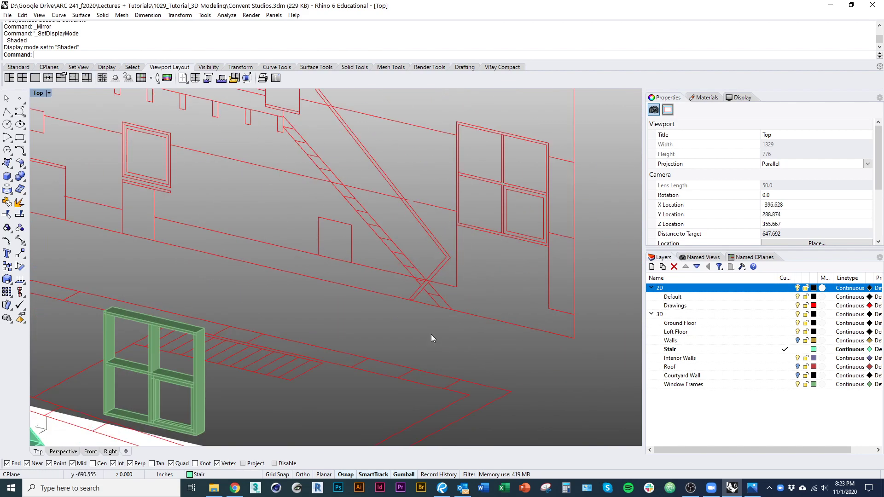
scroll(407, 272, "up", 12)
Step: Trace a two-segment polyline along the stair's bent railing in the elevation drawing
type("pl")
key("Return")
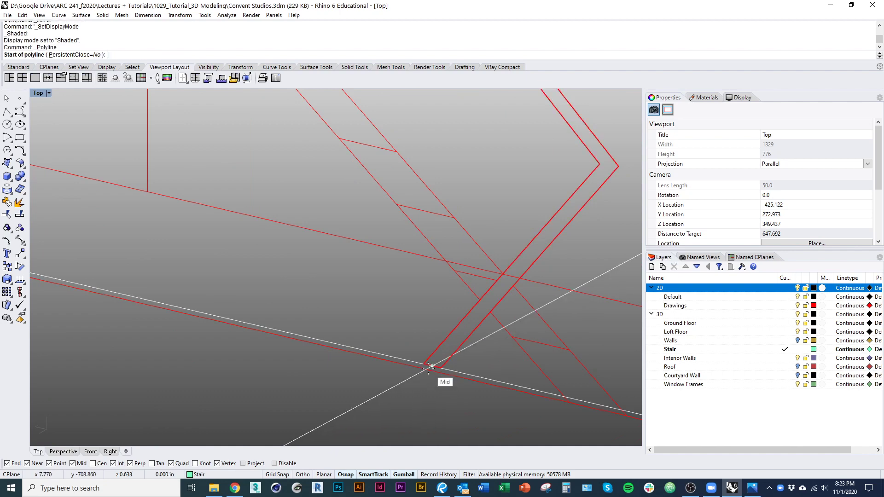
left_click(439, 370)
scroll(544, 239, "down", 10)
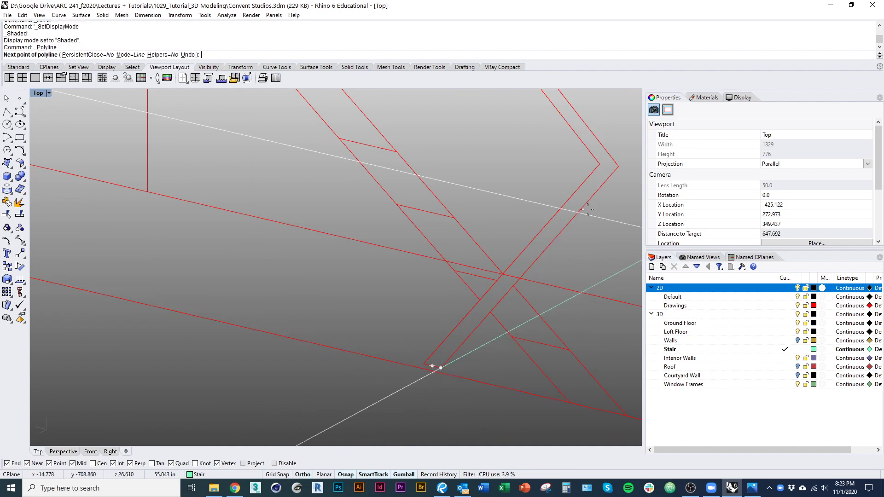
right_click_drag(482, 117, 465, 241)
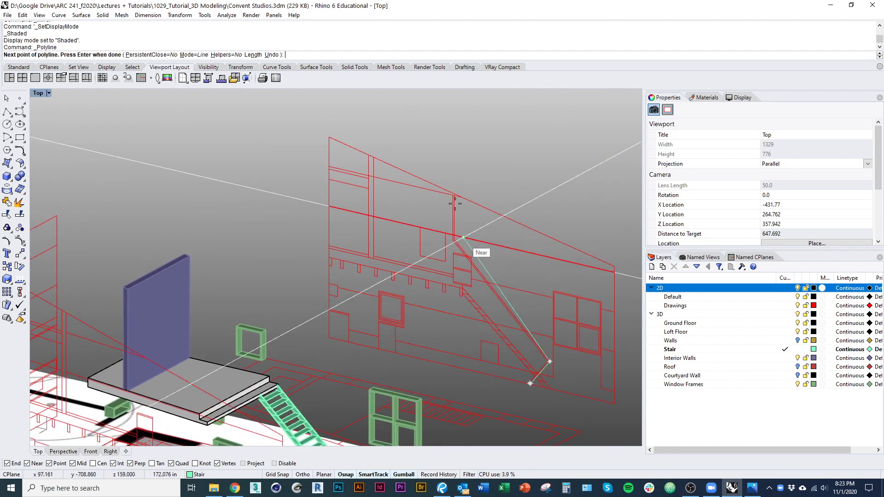
scroll(460, 236, "up", 12)
left_click(421, 248)
right_click_drag(448, 159, 432, 339)
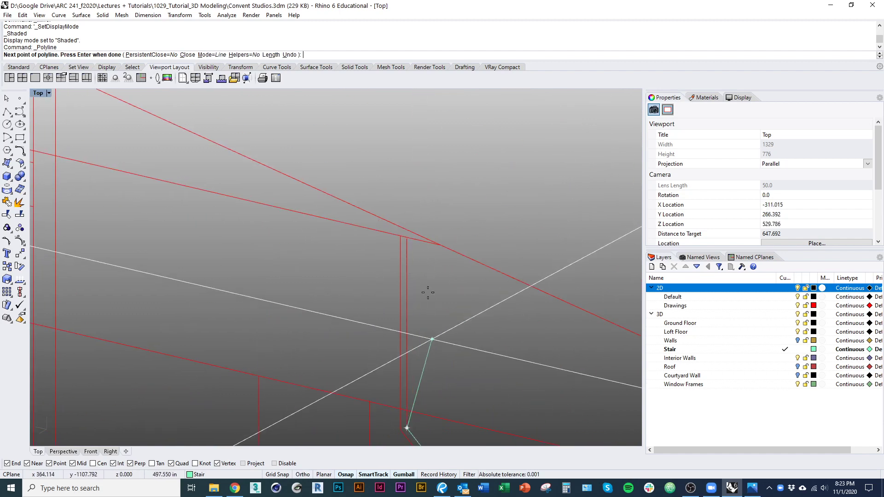
left_click(412, 244)
right_click(409, 273)
Step: Select the new polyline among the overlapping curves and frame it in view
left_click(409, 273)
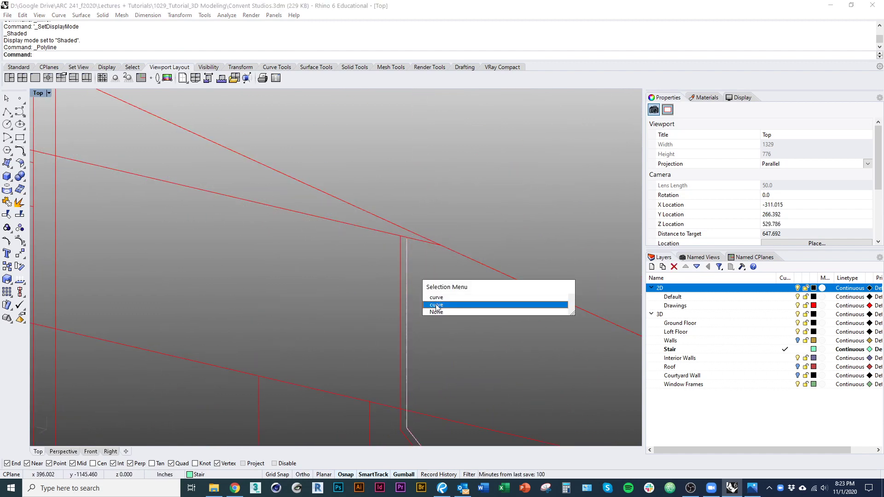
left_click(437, 305)
right_click_drag(402, 281, 411, 357, "ctrl")
right_click_drag(463, 364, 337, 185)
right_click_drag(407, 339, 369, 306, "ctrl")
key("alt+Tab")
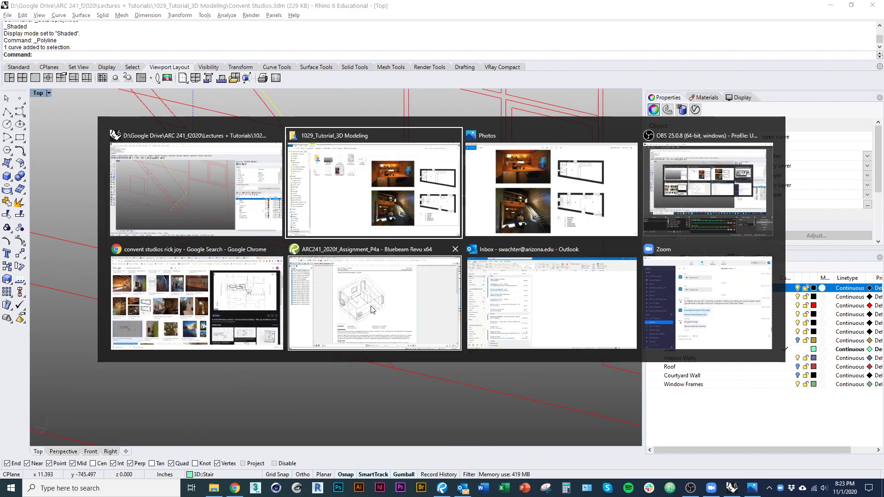
Step: Open Rick Joy 3.jpg and pan over the stair photo and floor plan, then return to Rhino
left_click(422, 186)
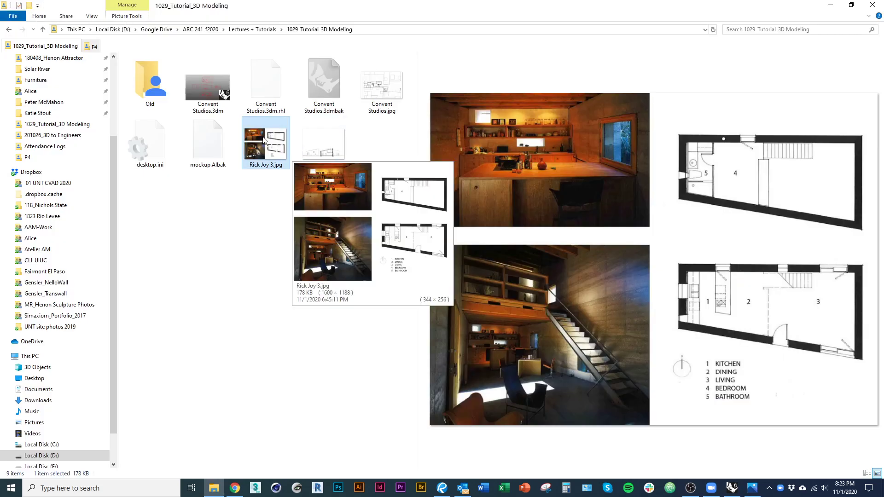
double_click(266, 144)
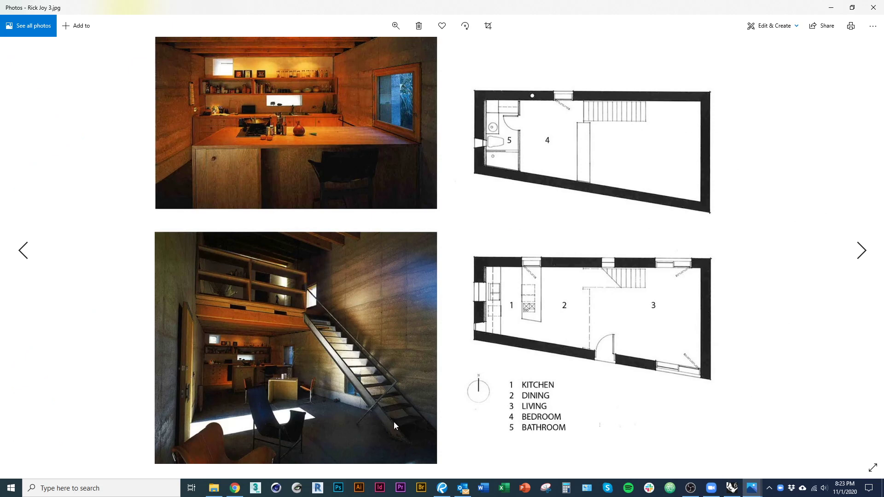
scroll(394, 424, "up", 5)
scroll(334, 408, "up", 1)
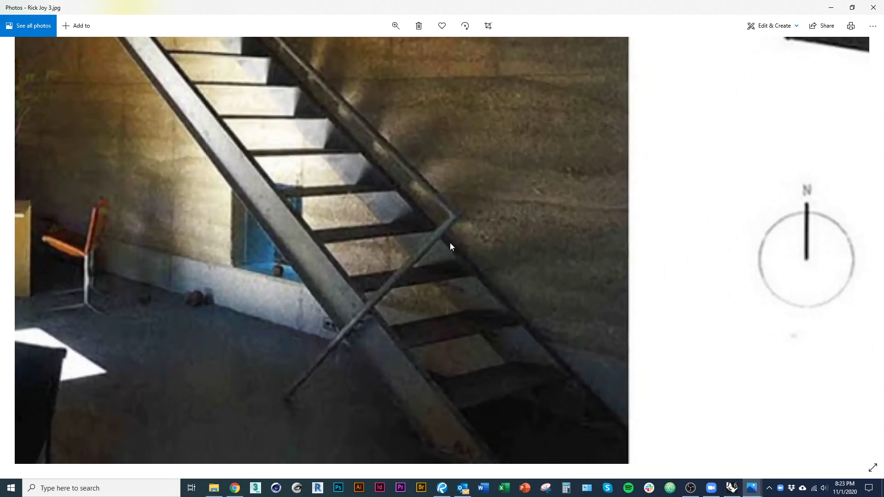
scroll(355, 327, "down", 4)
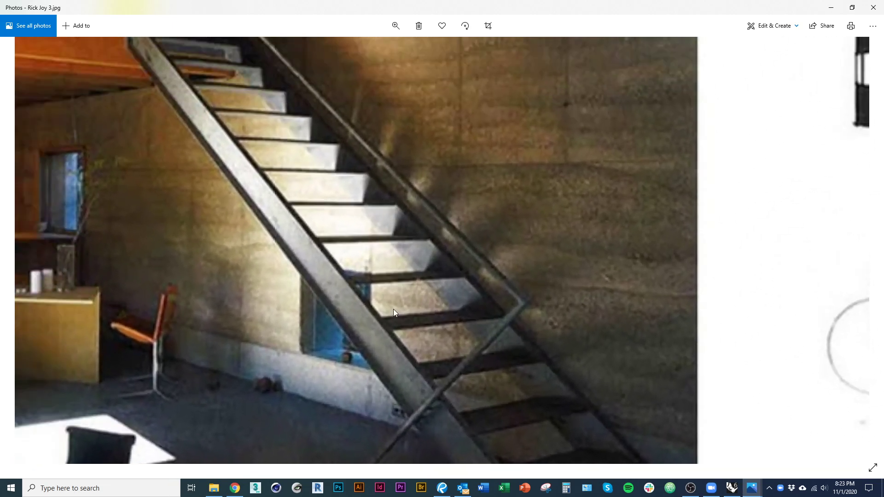
scroll(412, 386, "up", 2)
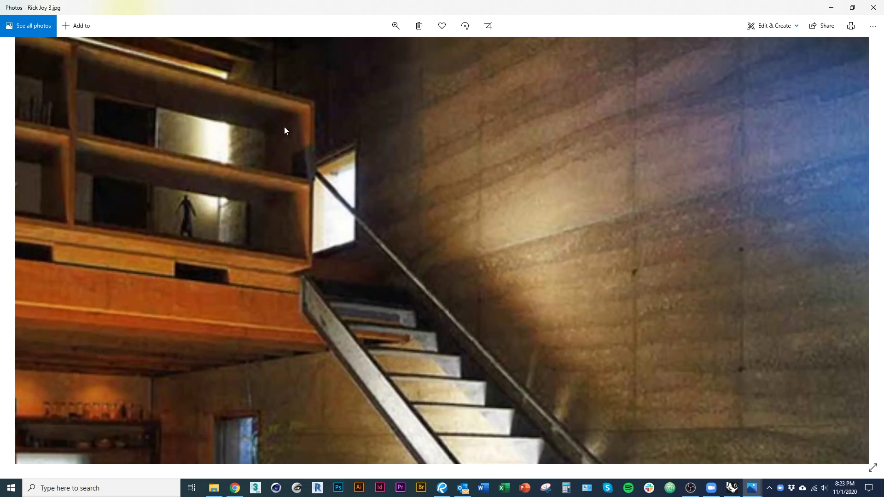
left_click_drag(287, 115, 333, 296)
left_click_drag(363, 367, 297, 135)
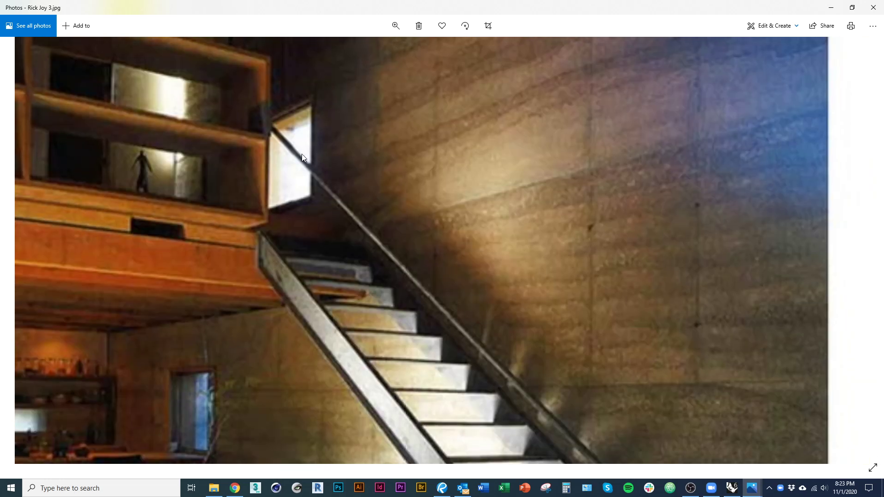
left_click_drag(465, 396, 399, 193)
left_click_drag(437, 331, 436, 264)
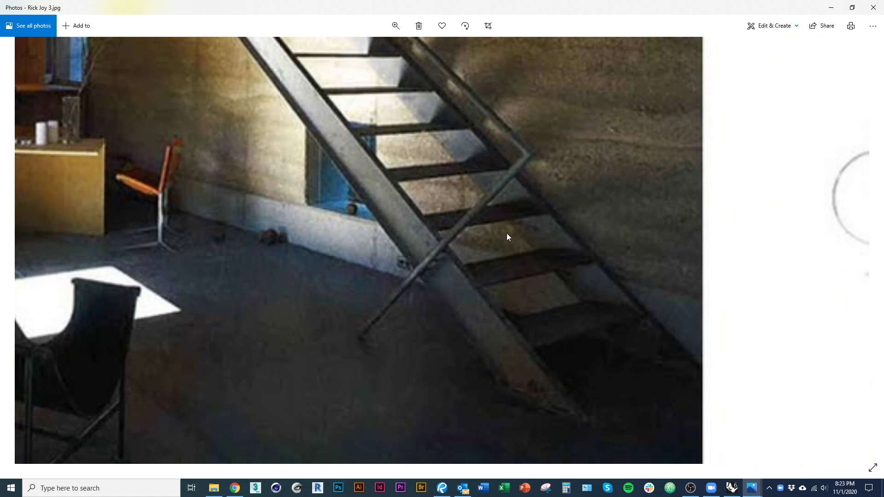
scroll(417, 337, "down", 5)
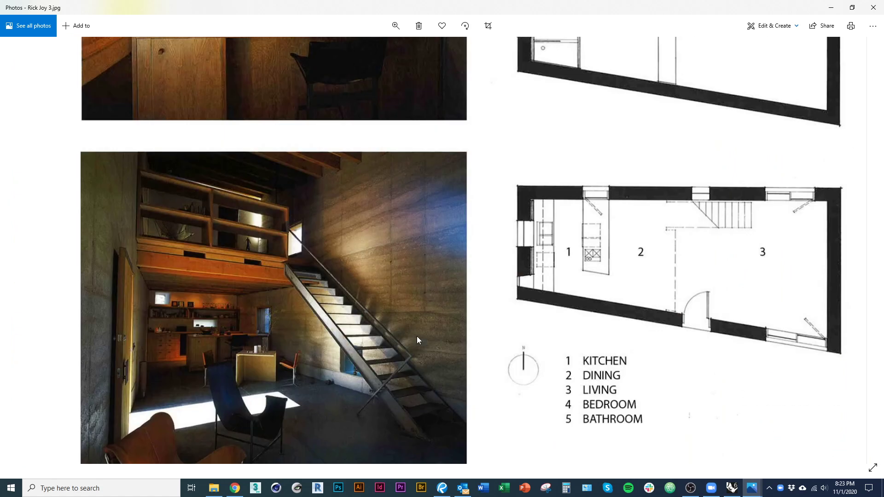
key("alt+Tab")
key("alt+Tab")
key("alt+Tab")
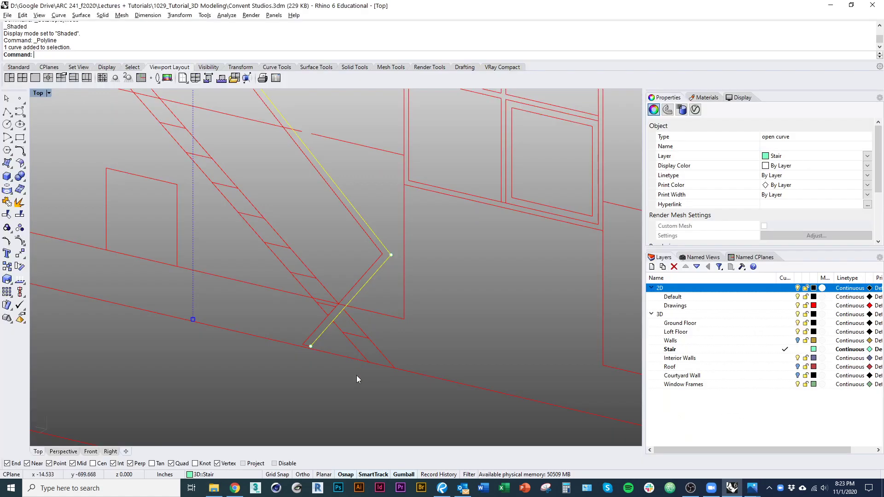
Step: Offset the stair guide polyline by a distance of 1
right_click_drag(357, 375, 325, 398)
scroll(345, 340, "up", 3)
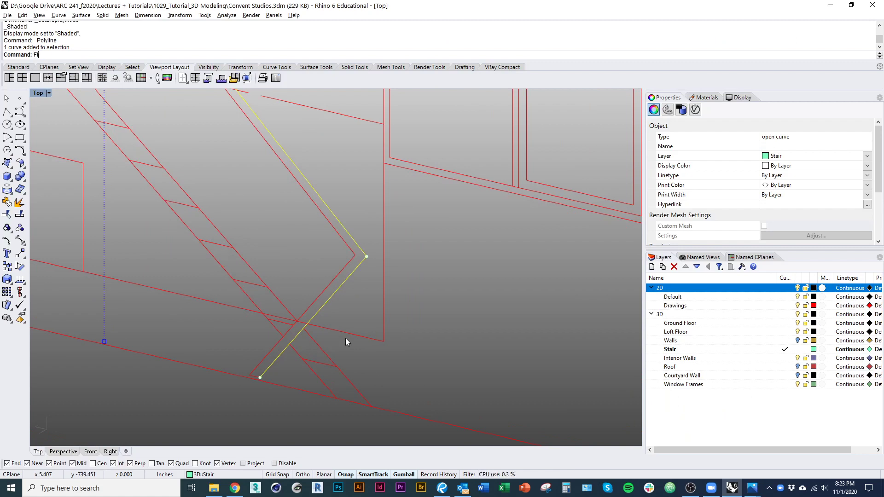
key("Return")
scroll(342, 280, "up", 3)
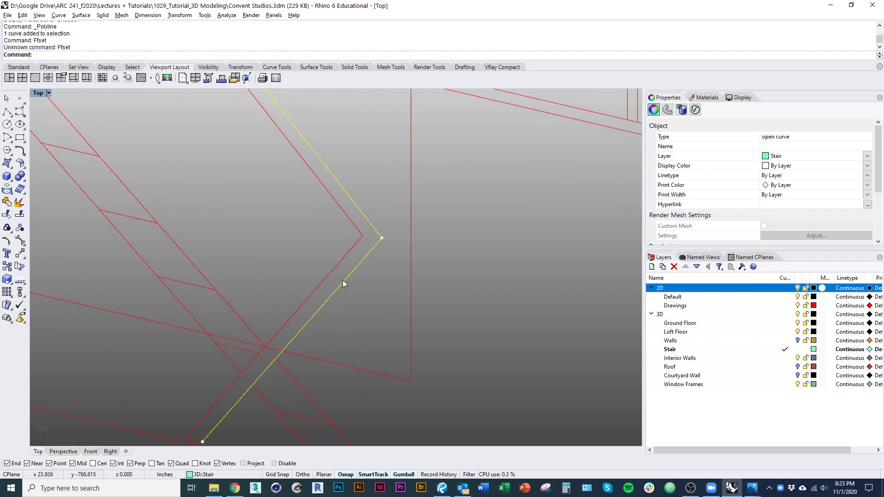
key("Return")
scroll(343, 284, "up", 2)
type("d")
key("Return")
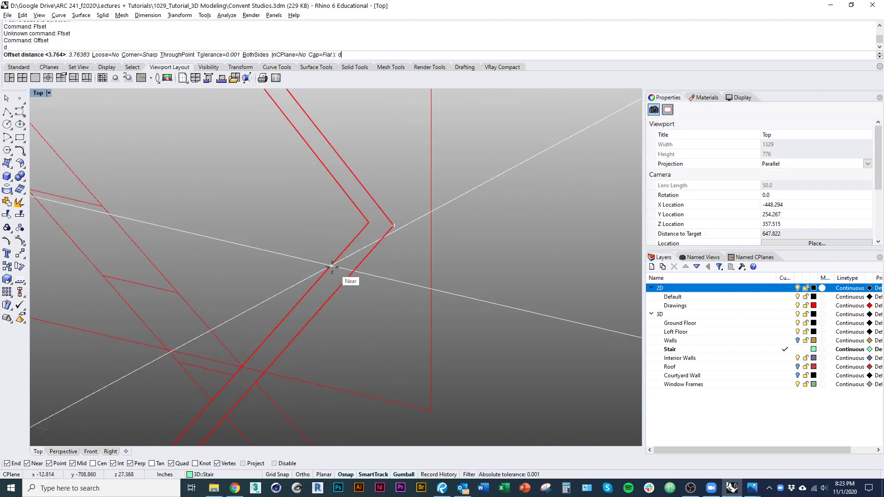
left_click(331, 267)
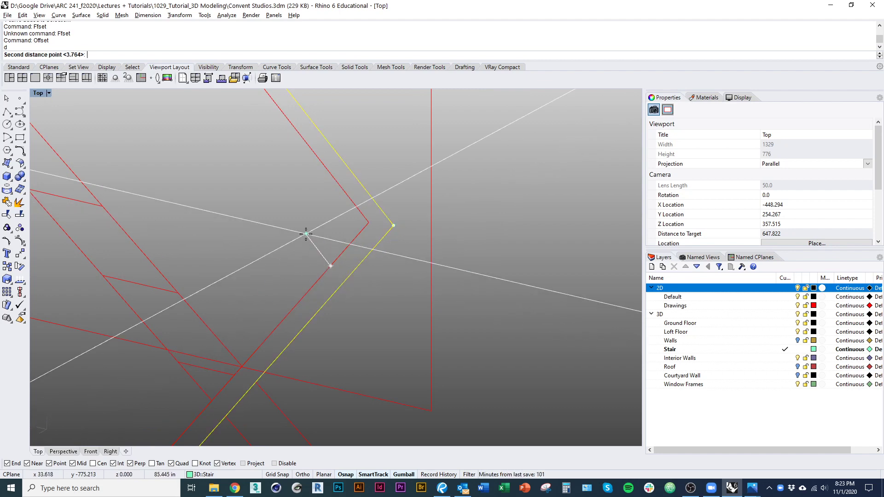
type("1")
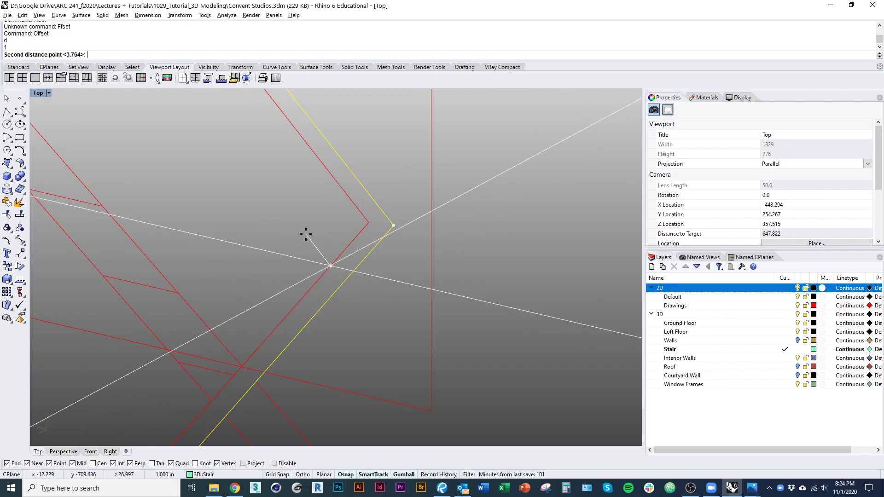
key("Return")
left_click(314, 301)
Step: Redo the offset with Cap=None for an open copy, then view the curves in 3D
scroll(385, 295, "down", 3)
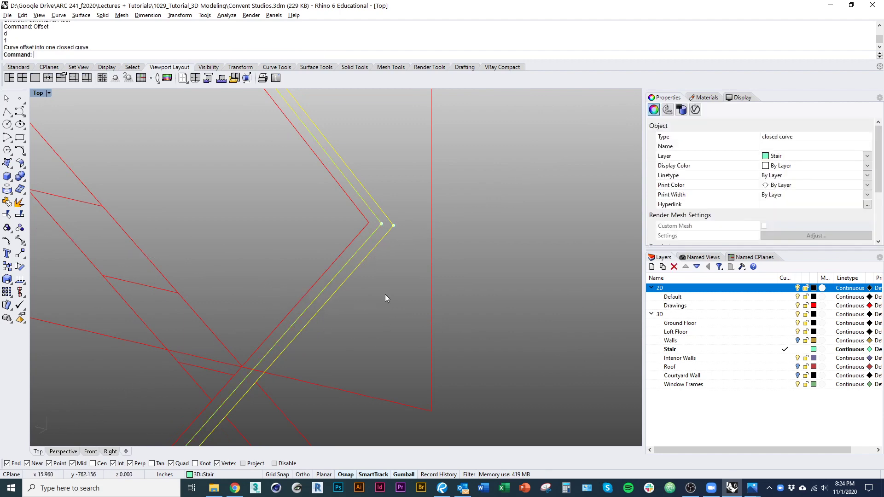
scroll(350, 302, "up", 4)
key("Return")
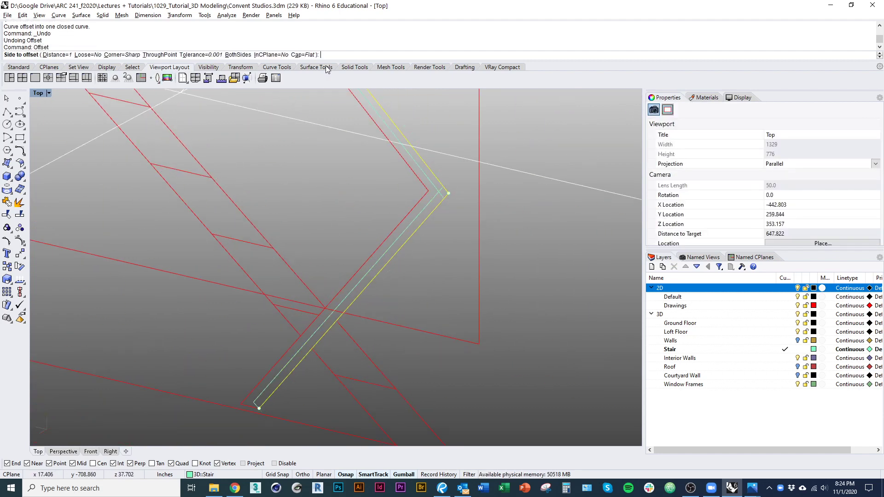
left_click(42, 55)
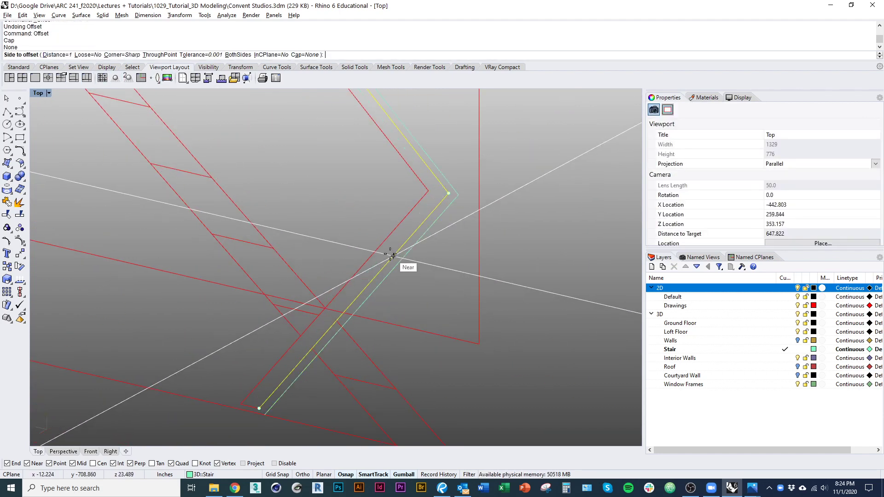
left_click(389, 304)
left_click(382, 305)
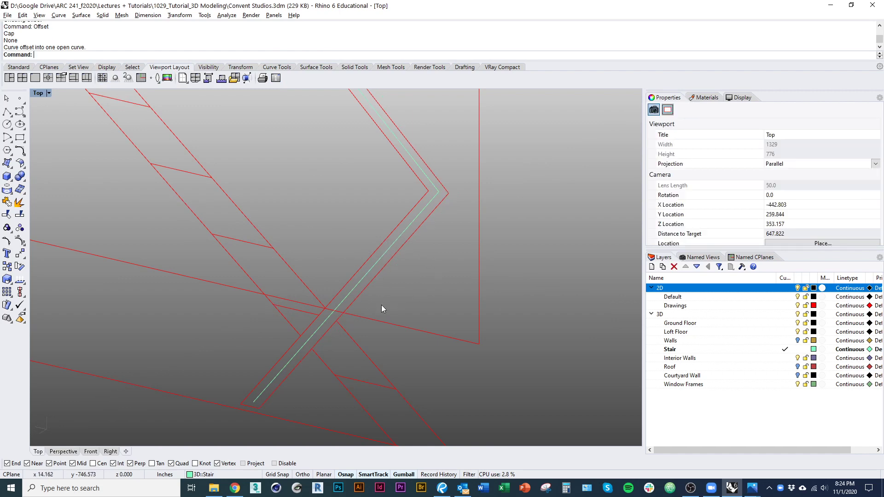
left_click(380, 266)
right_click_drag(404, 226, 279, 180, "ctrl+shift")
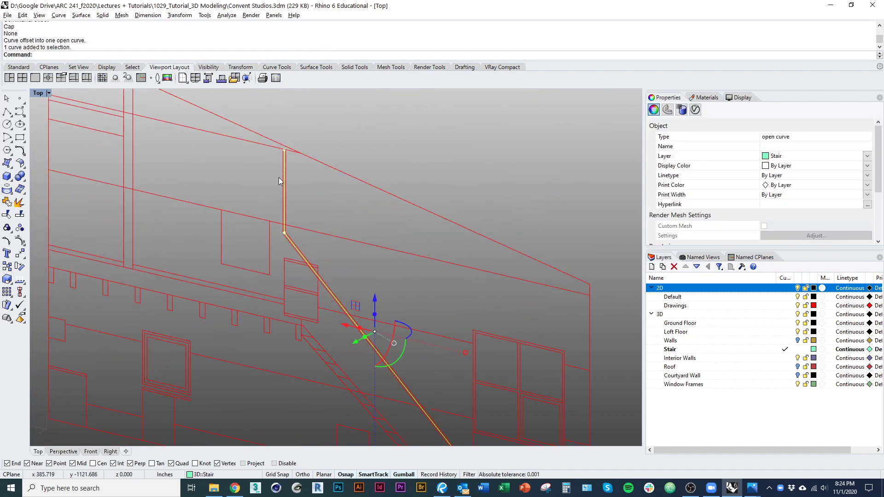
mouse_move(298, 250)
right_mouse_down("ctrl+shift")
mouse_move(350, 272)
mouse_move(363, 237)
mouse_move(379, 247)
mouse_move(375, 276)
mouse_move(423, 280)
right_mouse_up("ctrl+shift")
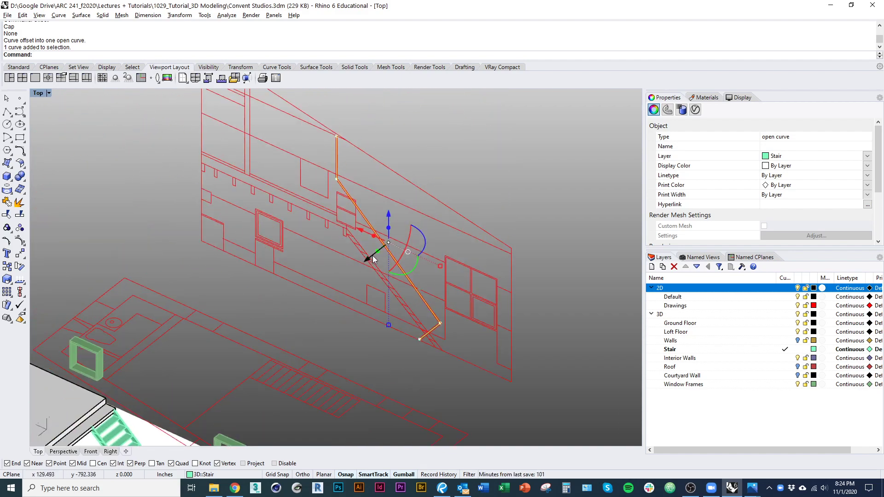
Step: Move the selected curve from its corner to the bottom end of the green stair
key("Return")
right_click_drag(454, 335, 455, 230, "ctrl")
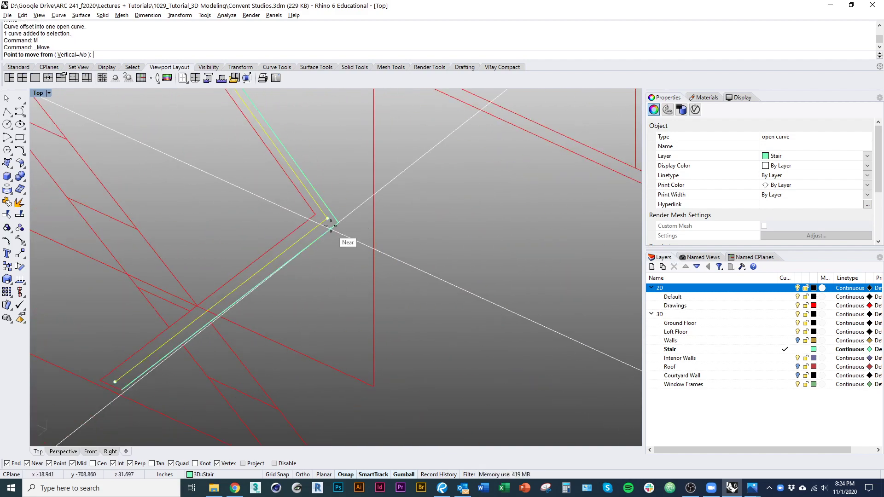
left_click(329, 222)
right_click_drag(331, 208, 272, 264, "ctrl")
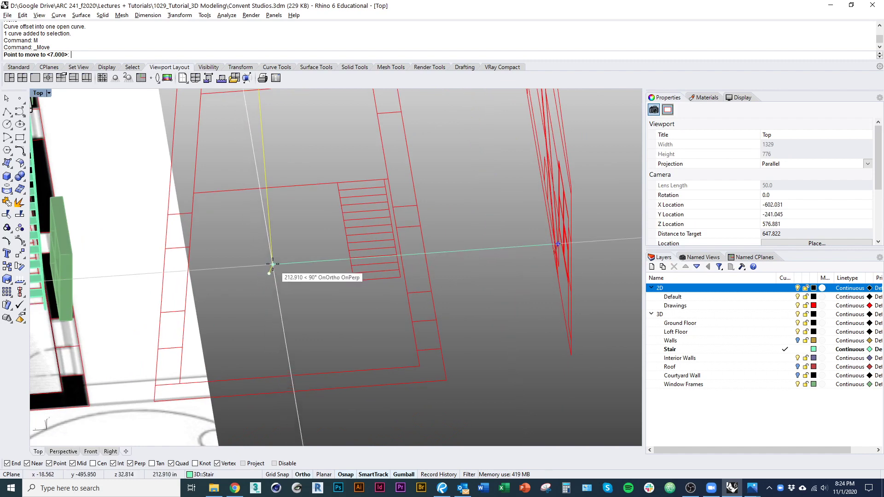
scroll(272, 279, "down", 5)
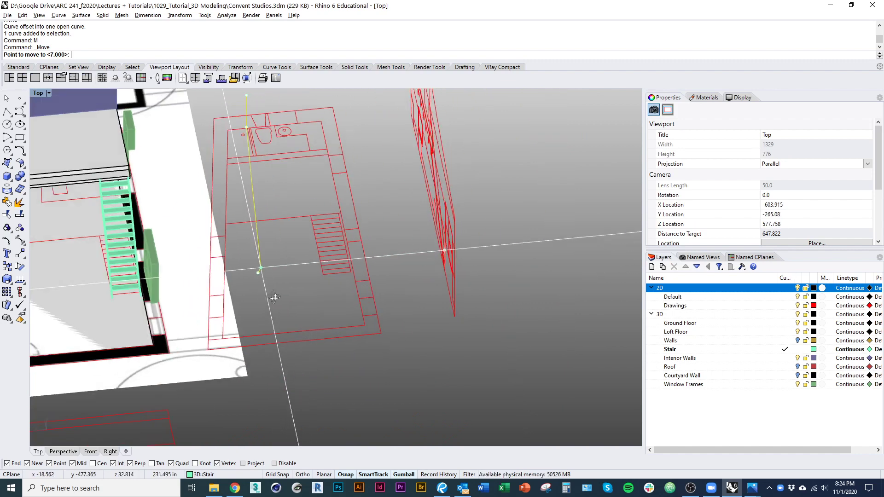
scroll(95, 282, "up", 4)
right_click_drag(97, 285, 61, 302, "ctrl+shift")
scroll(154, 270, "up", 15)
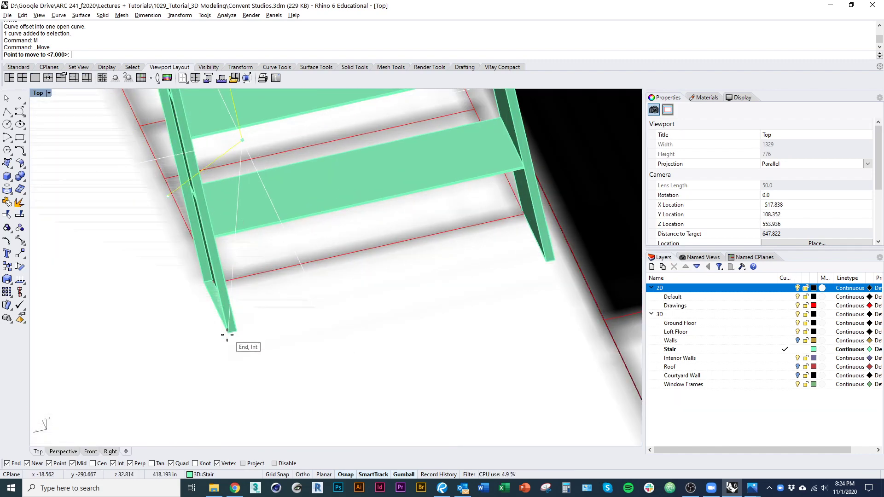
left_click(227, 338)
scroll(205, 289, "down", 10)
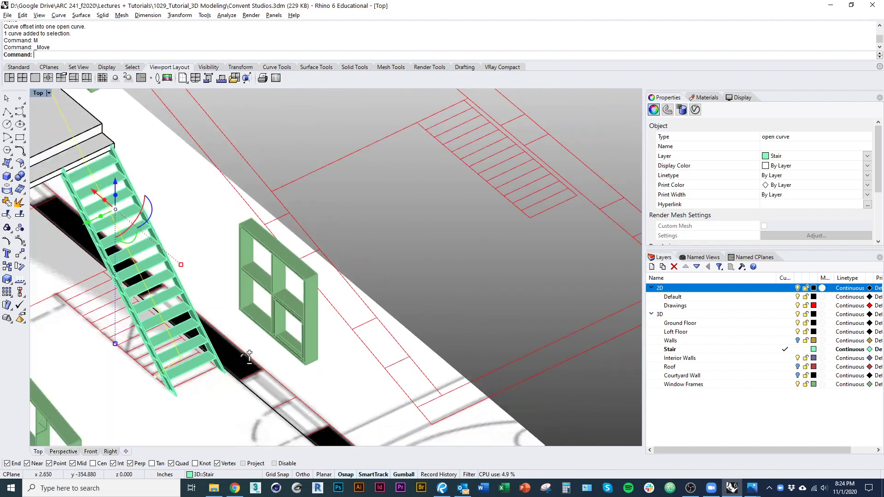
right_click_drag(310, 361, 227, 359)
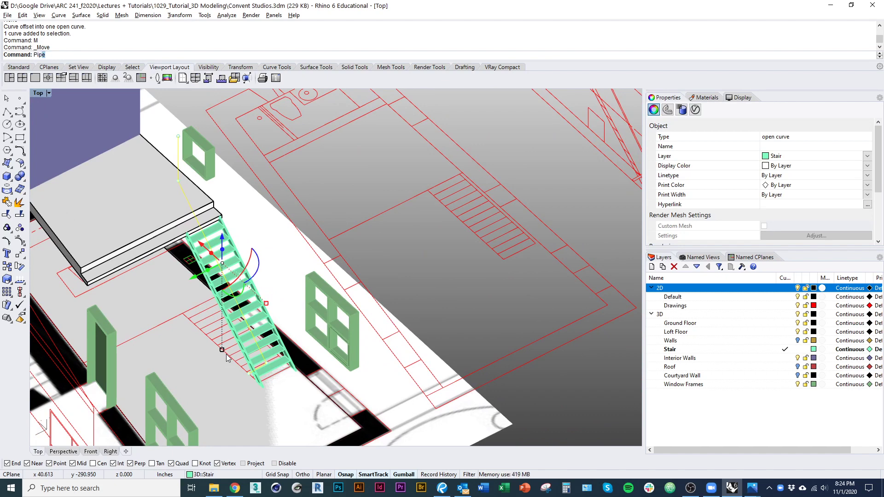
Step: Pipe the railing curve with a radius of 1 to form the handrail
key("Return")
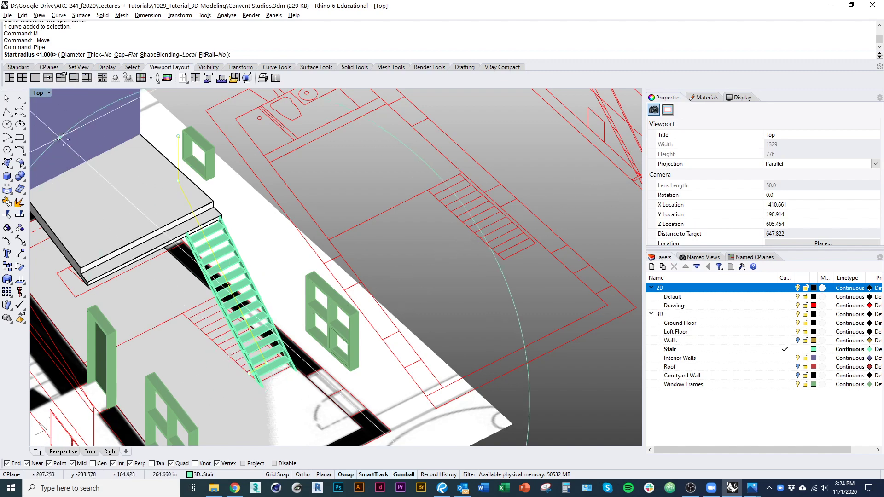
right_click_drag(250, 290, 273, 354)
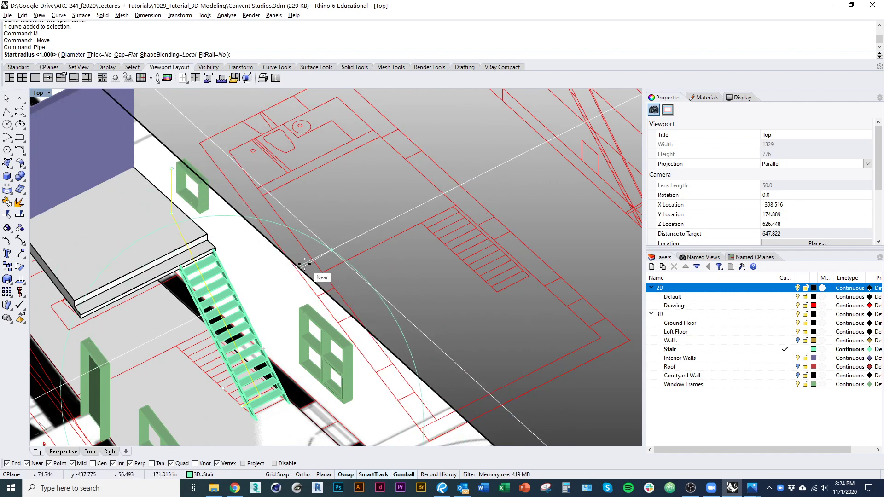
type("1")
key("Return")
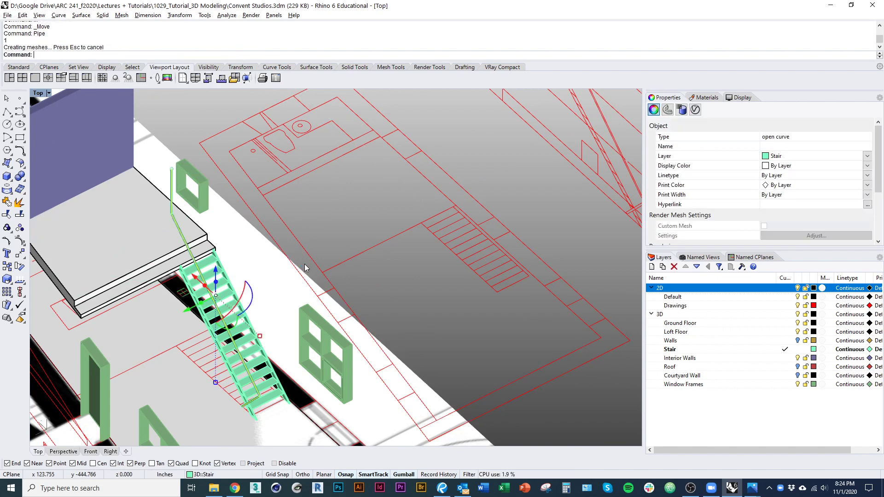
scroll(272, 291, "up", 6)
right_click_drag(249, 354, 405, 225)
Step: Delete the stair curve, then undo the deletion to restore it
type("d")
key("Return")
scroll(300, 234, "down", 4)
right_click_drag(324, 251, 303, 243, "ctrl+shift")
key("ctrl+z")
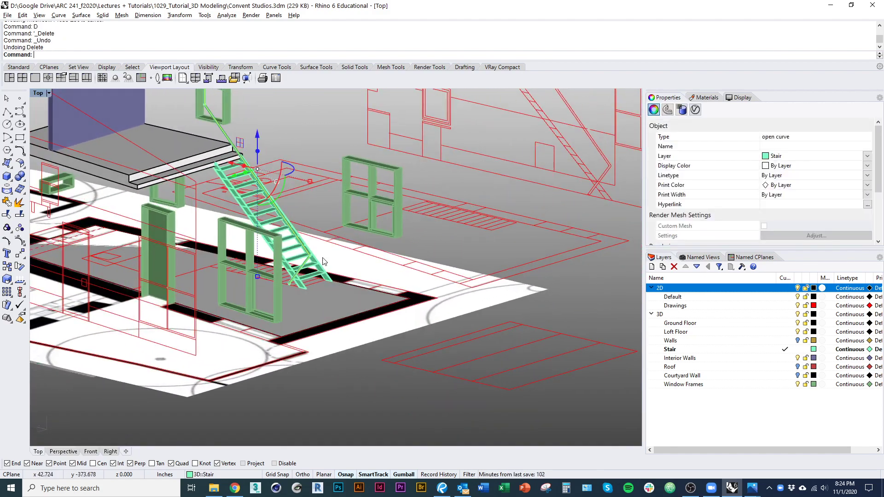
Step: Orbit around the stair from a low view to an oblique 3D view
scroll(283, 294, "up", 5)
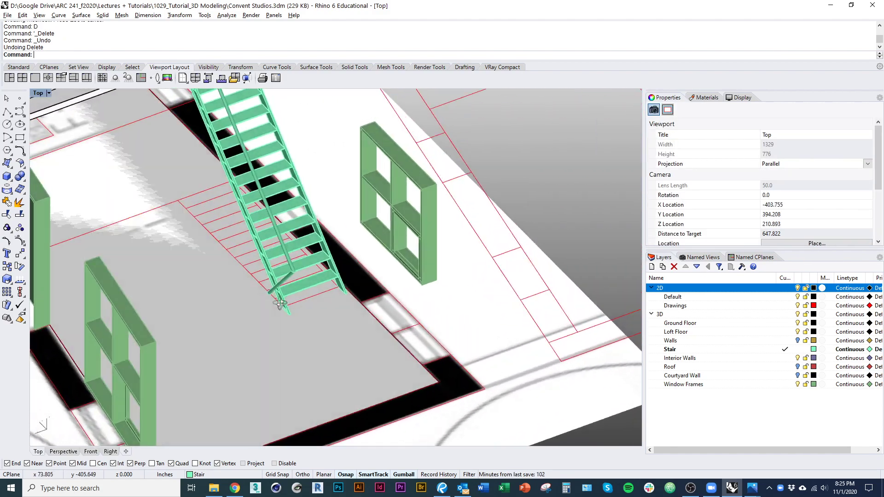
right_click_drag(280, 304, 340, 319, "ctrl+shift")
right_click_drag(399, 268, 213, 249)
scroll(318, 212, "up", 6)
right_click_drag(304, 235, 287, 294)
Step: Check the stair in a wireframe top plan view, then return to shaded display
key("ctrl+alt+w")
right_click_drag(343, 290, 366, 319)
scroll(261, 303, "down", 5)
key("ctrl+F1")
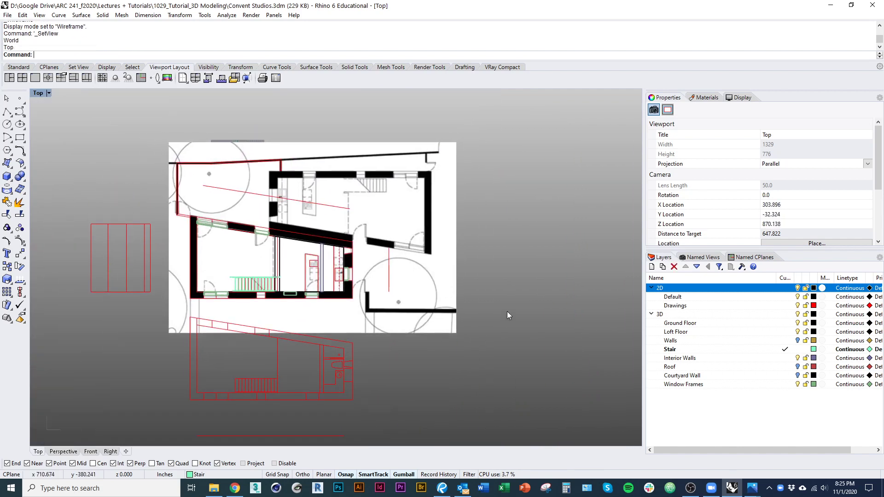
mouse_move(303, 320)
right_mouse_down()
mouse_move(311, 375)
mouse_move(297, 360)
mouse_move(297, 296)
right_mouse_up()
scroll(297, 297, "up", 2)
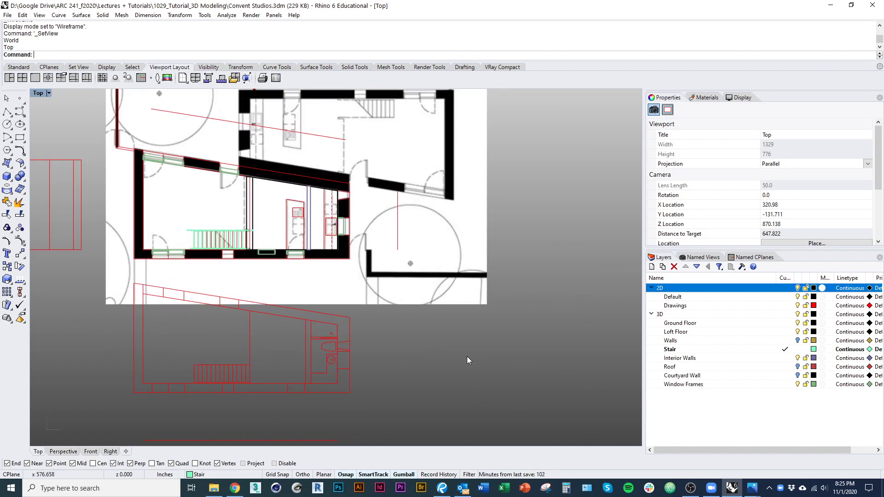
right_click_drag(247, 350, 238, 389)
key("ctrl+alt+s")
scroll(335, 211, "up", 8)
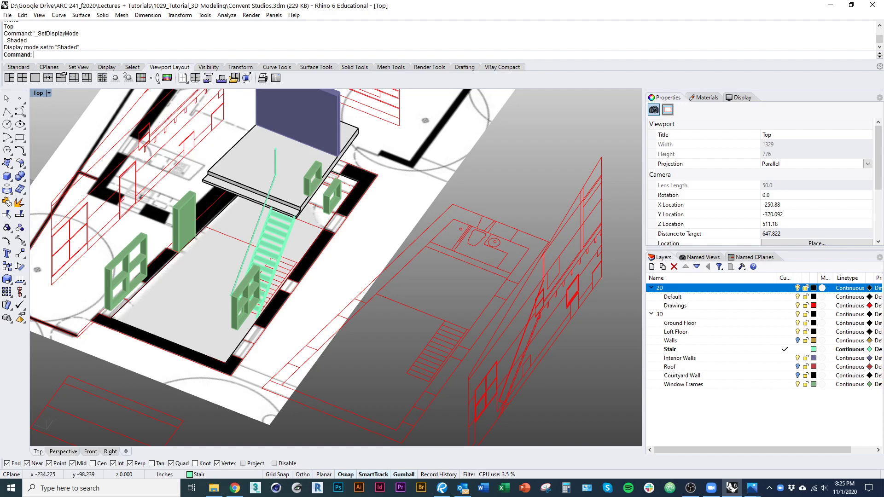
Step: Start a Box command and zoom in on the loft slab
right_click_drag(271, 278, 282, 281)
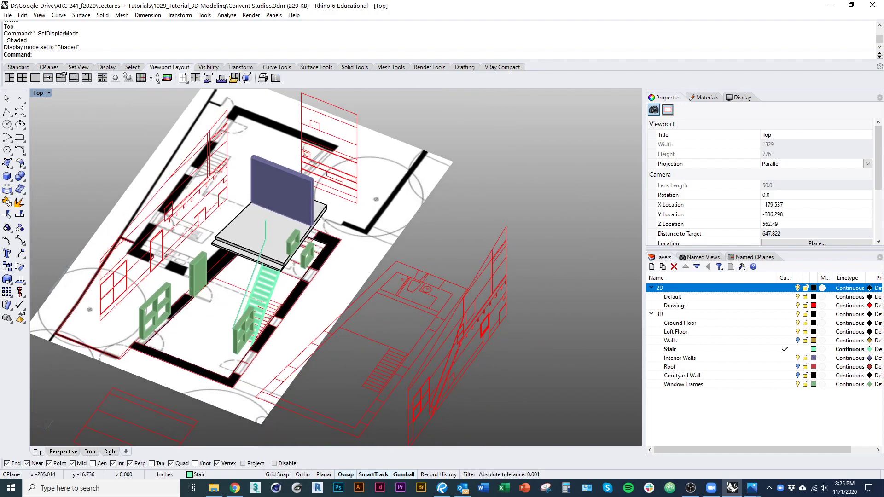
type("box")
key("Return")
scroll(90, 230, "up", 3)
right_click_drag(399, 254, 292, 322, "shift")
scroll(344, 336, "up", 3)
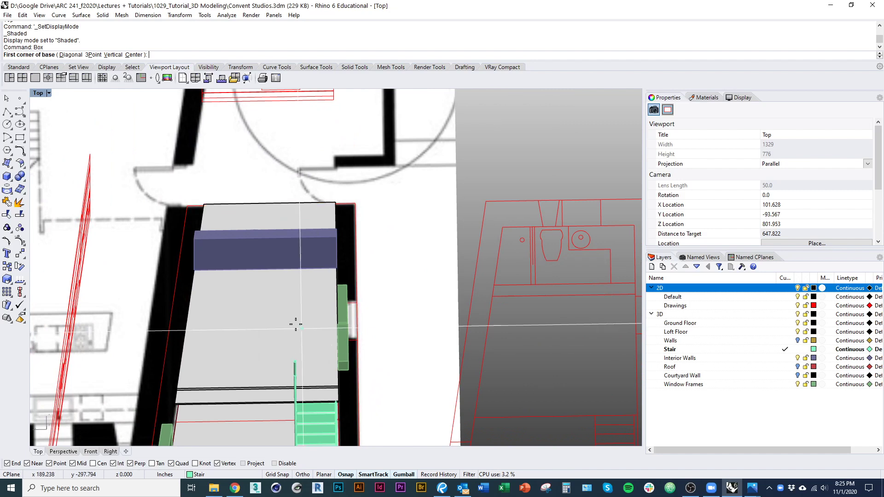
Step: Draw a tall box panel 30 units long along the loft slab's edge
left_click(272, 272)
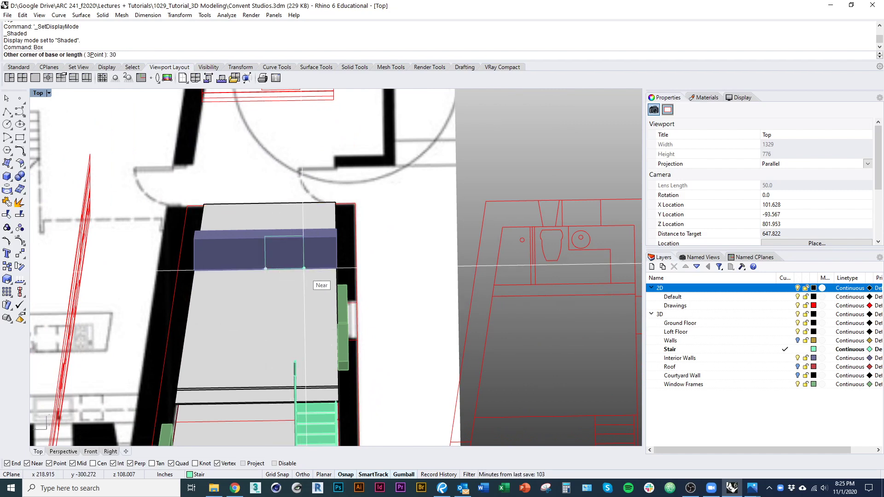
key("Return")
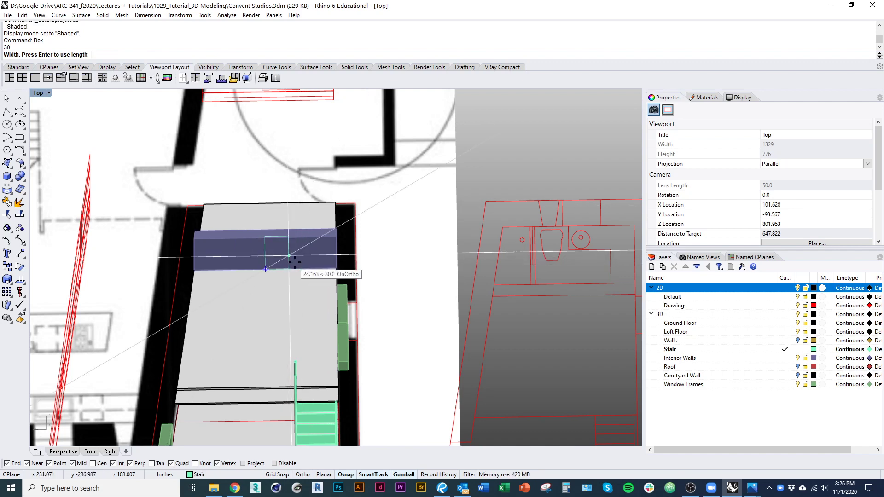
key("Escape")
Step: Turn the view toward the doorway area and start another box
right_click_drag(308, 288, 170, 271)
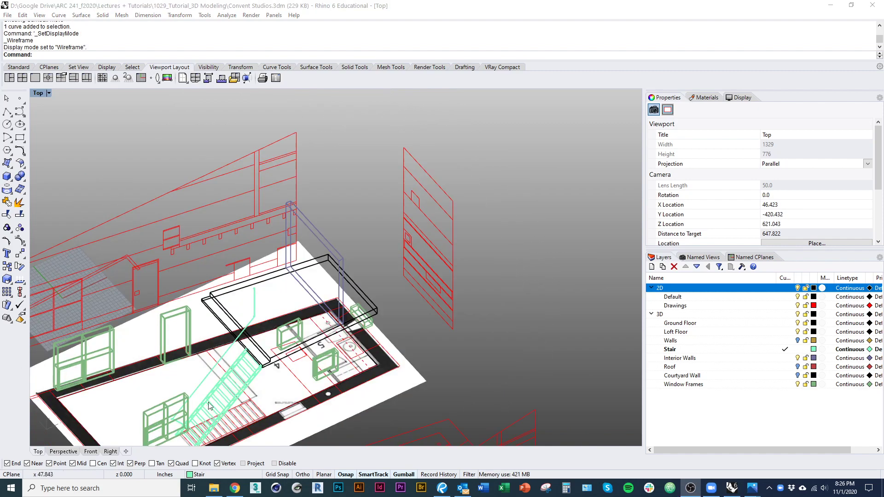
mouse_move(208, 406)
right_mouse_down("ctrl+shift")
mouse_move(203, 367)
mouse_move(256, 391)
mouse_move(288, 381)
right_mouse_up("ctrl+shift")
scroll(272, 375, "up", 6)
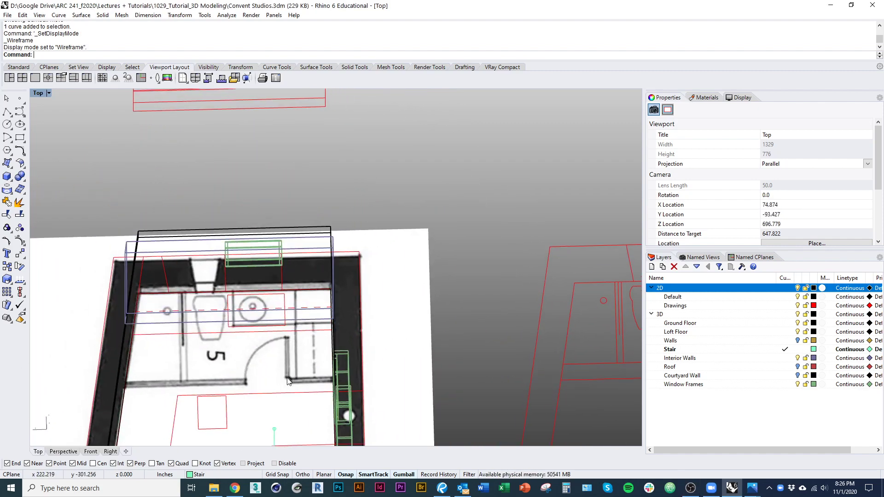
type("box")
key("Return")
Step: Draw an 80-unit-tall box across the room 5 doorway from the door jamb
scroll(258, 391, "up", 8)
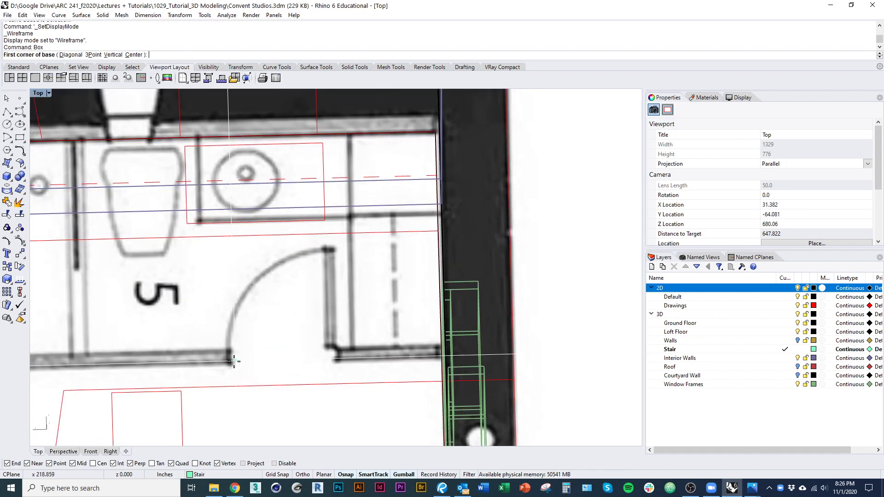
key("ctrl+F1")
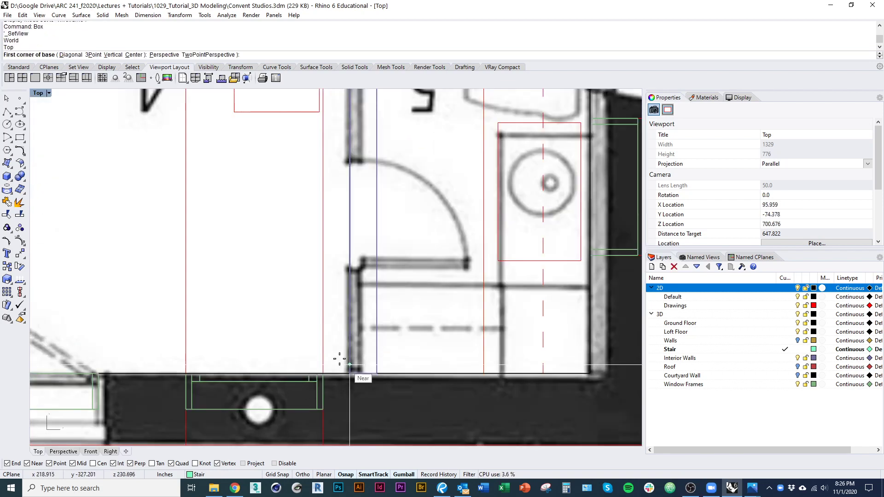
right_click_drag(341, 361, 277, 332)
scroll(277, 330, "up", 2)
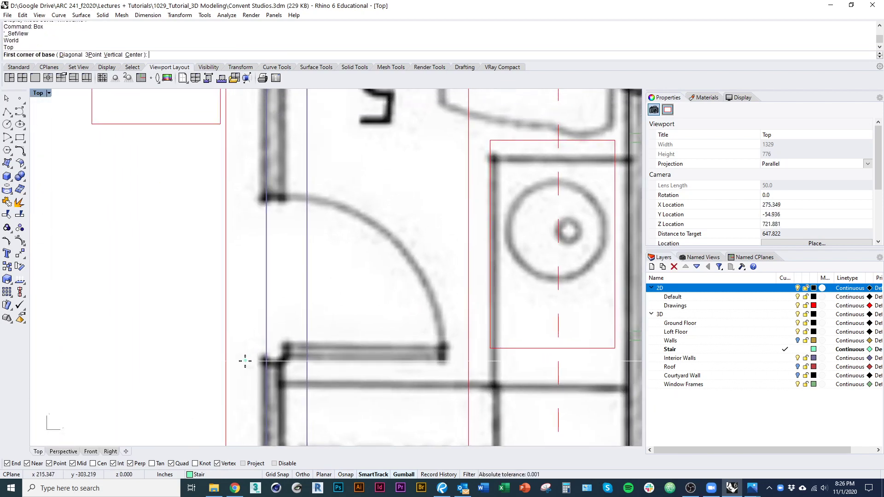
left_click(264, 331)
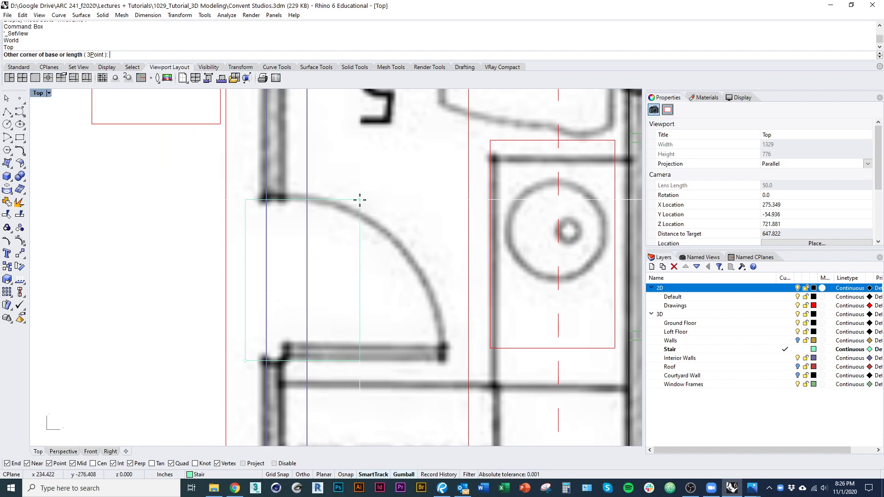
right_click_drag(349, 211, 305, 311, "ctrl+shift")
type("80")
key("Return")
Step: Move the new box vertically up onto the loft floor height
left_click(304, 310)
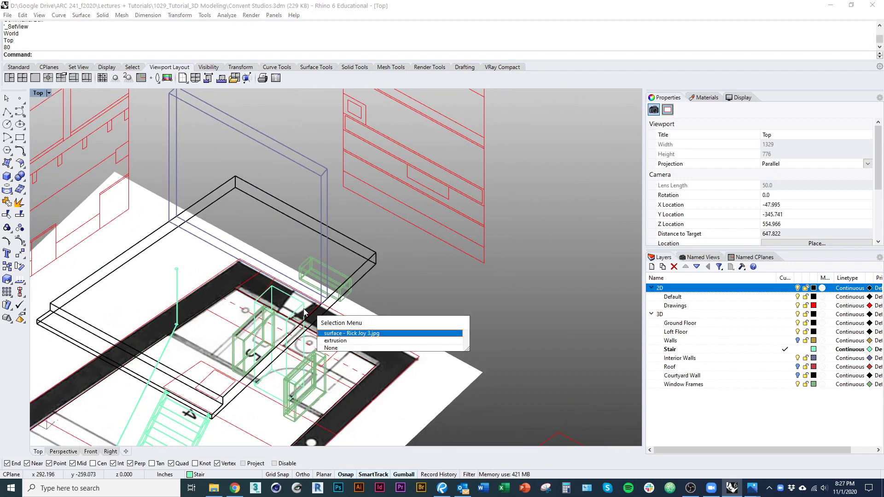
left_click(332, 341)
type("M")
key("Return")
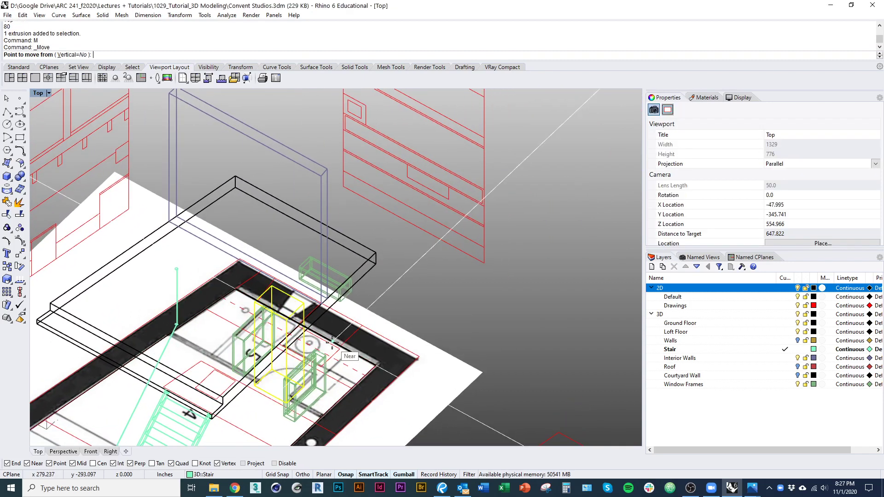
type("v")
key("Return")
right_click_drag(306, 436, 324, 426, "ctrl+shift")
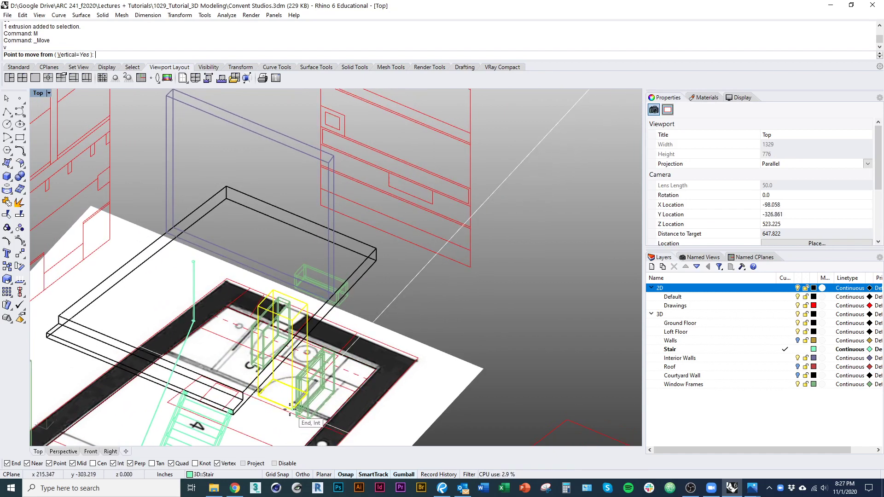
left_click(292, 410)
left_click(220, 254)
Step: Clear the selection and view the model in shaded display from a lower angle
left_click(232, 264)
right_click_drag(232, 264, 240, 290, "ctrl+shift")
key("alt+s")
key("Escape")
scroll(282, 327, "down", 4)
key("ctrl+alt+s")
scroll(277, 304, "up", 5)
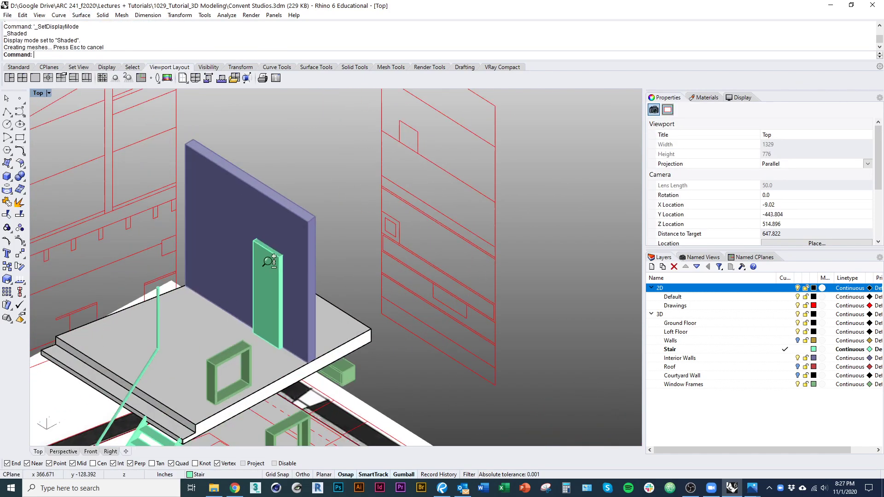
Step: Cut a door opening through the purple wall by subtracting the green box
right_click_drag(268, 263, 327, 304, "ctrl+shift")
left_click(327, 307)
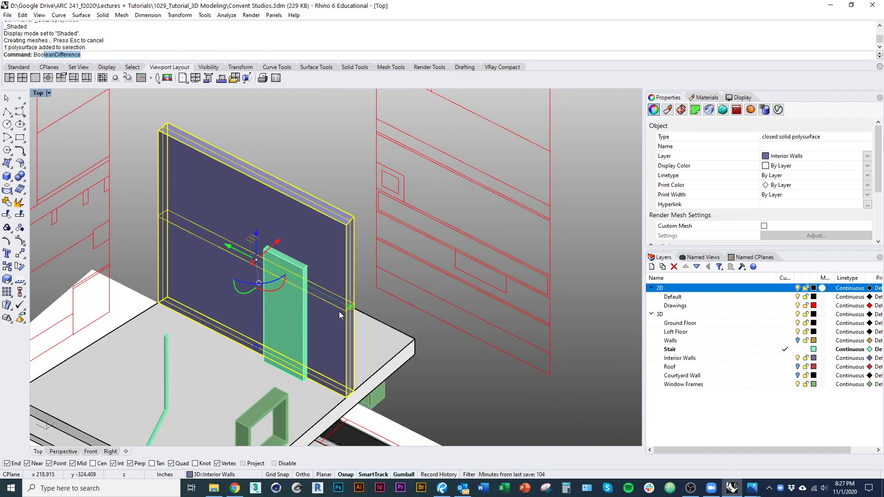
key("Return")
left_click(299, 323)
key("Return")
scroll(313, 345, "up", 2)
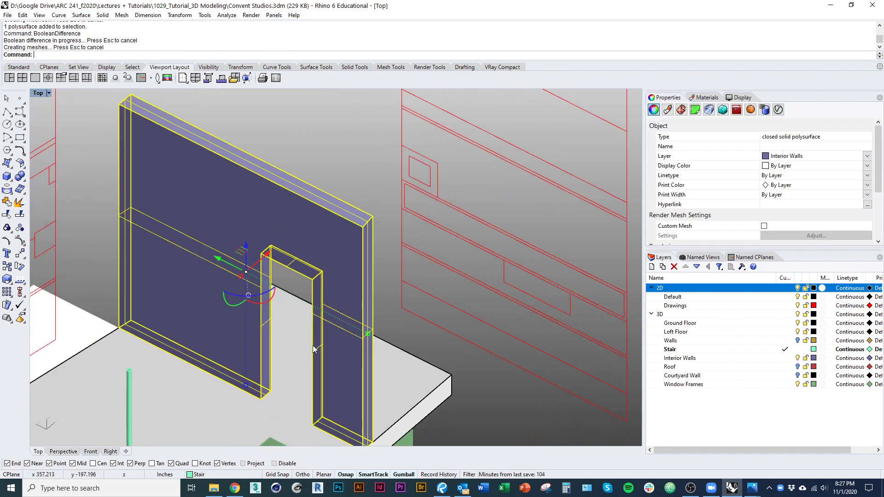
Step: Duplicate the cut wall in place and hide the original
key("Escape")
left_click(344, 362)
type("co")
key("Return")
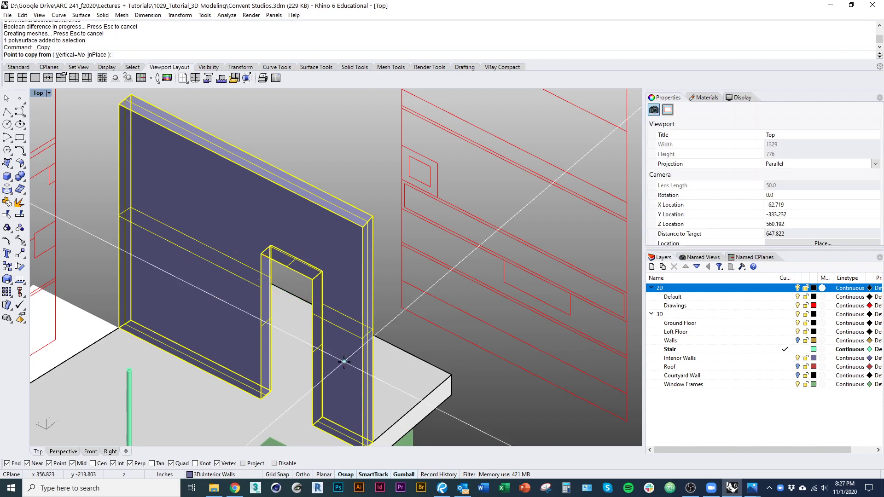
key("Escape")
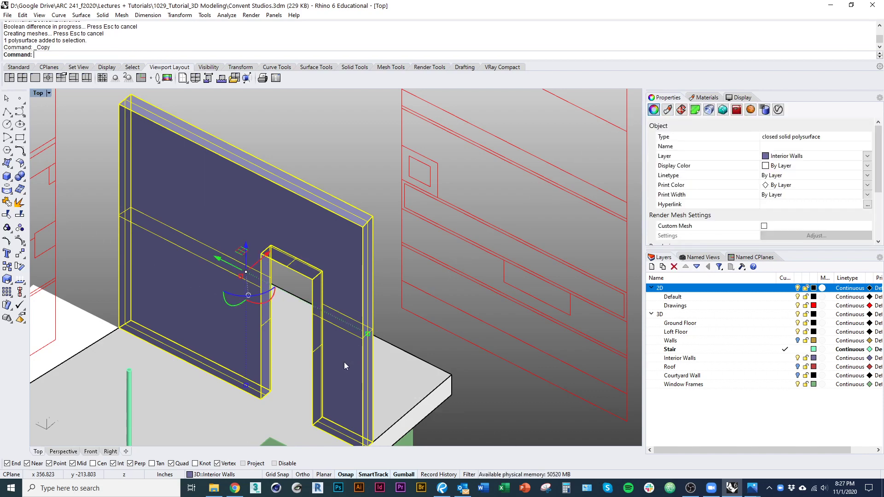
key("Return")
type("i")
key("Return")
key("ctrl+h")
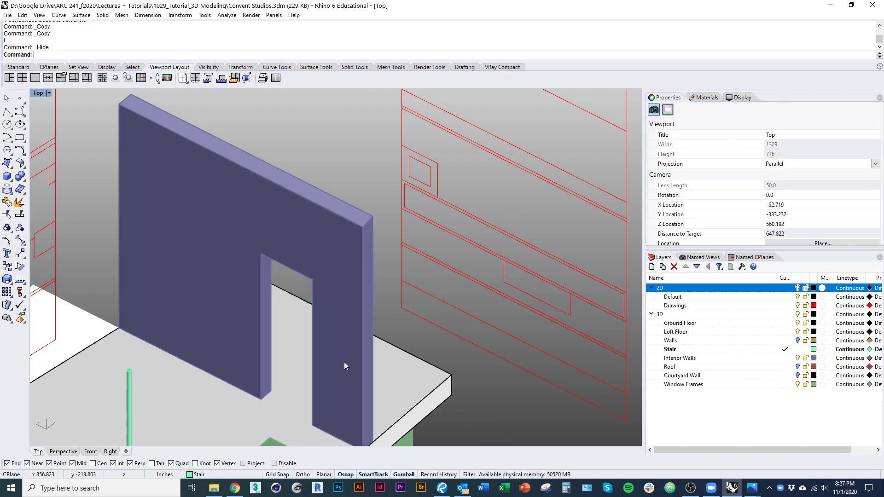
Step: Explode the wall copy and delete every surface except the opening's
left_click(344, 362)
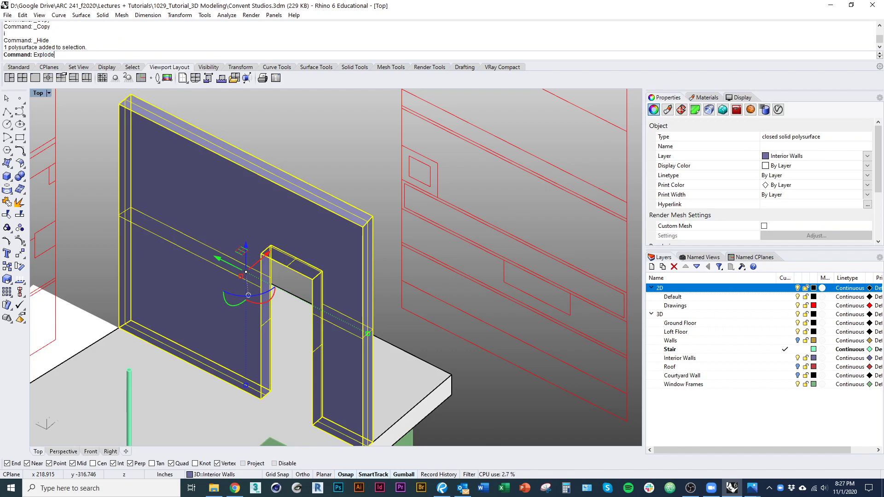
type("Explode")
key("Return")
left_click_drag(250, 132, 334, 445, "ctrl")
type("d")
key("Return")
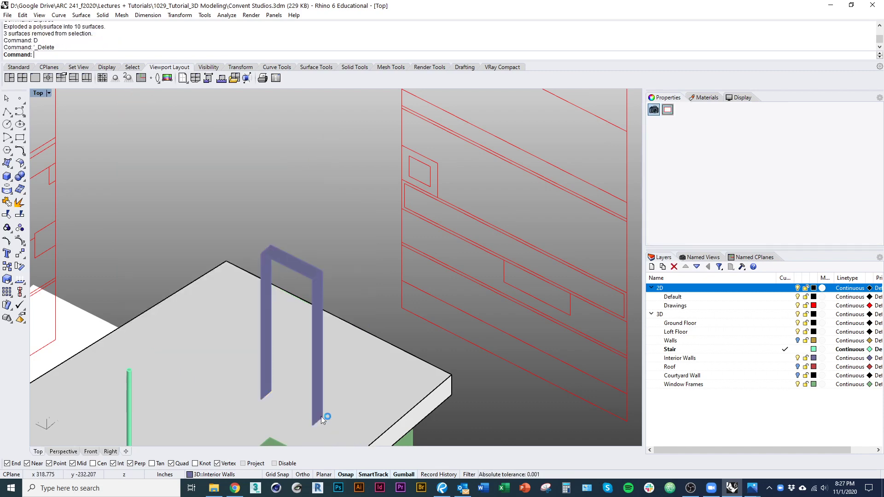
Step: Join the left jamb, right jamb and head surfaces into one piece
left_click(321, 416)
left_click(291, 270, "shift")
left_click(276, 292, "shift")
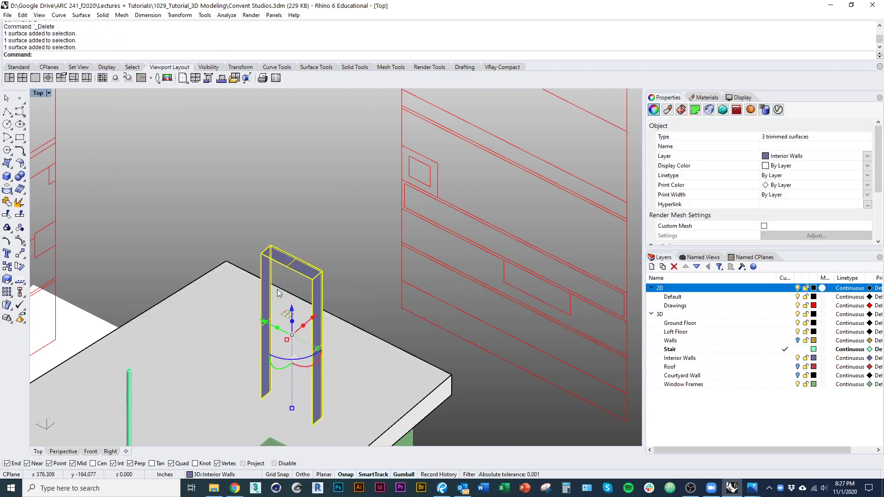
key("ctrl+j")
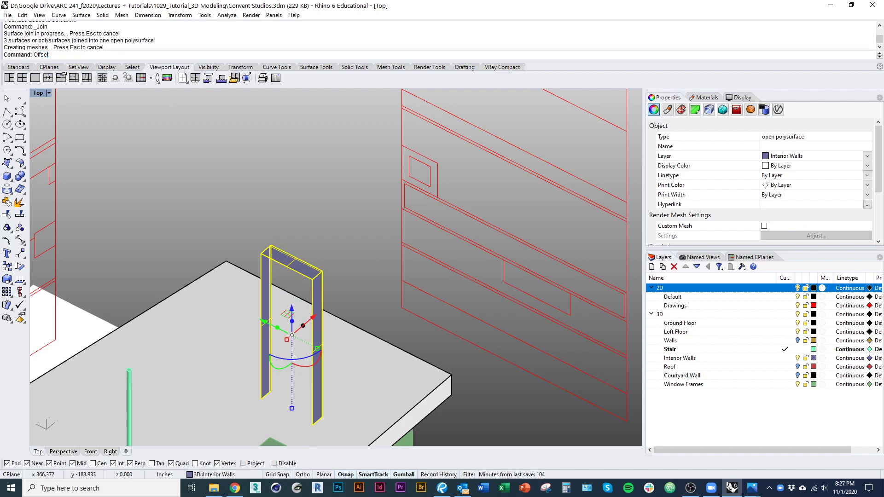
Step: Offset the joined surfaces 1.5 into a solid door frame
type("Offset")
key("Return")
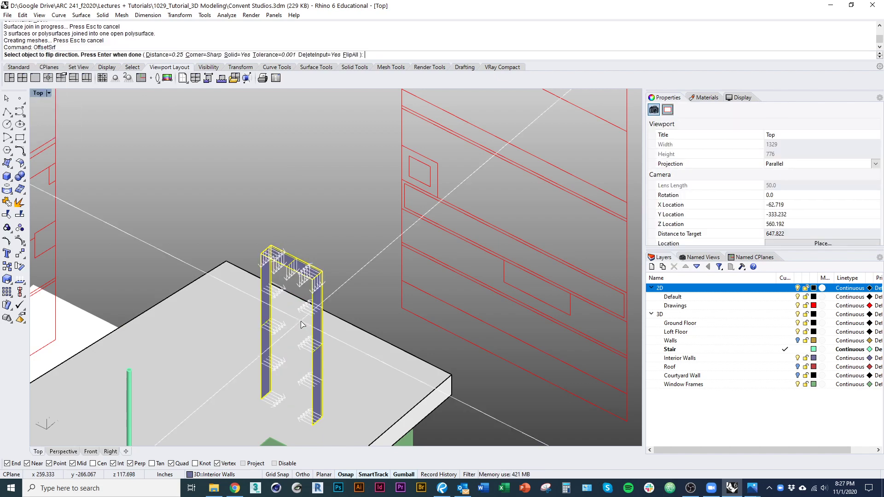
type("1.5")
key("Return")
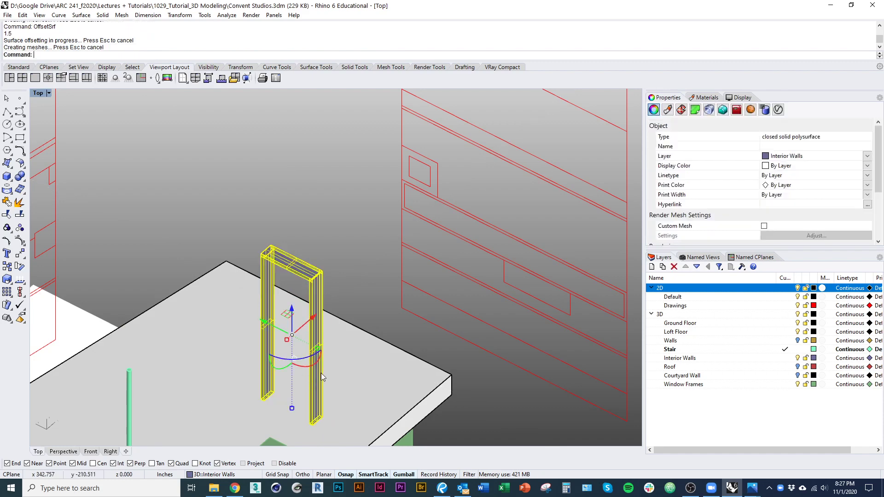
scroll(358, 305, "up", 3)
key("Escape")
scroll(361, 299, "up", 2)
type("box")
key("Return")
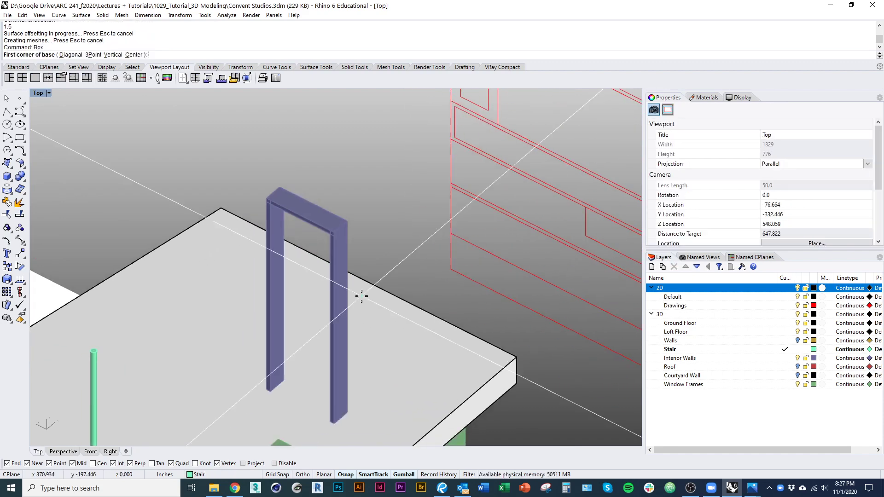
Step: Start a 3-point box from the left door post to the right post, 1.5 wide
left_click(98, 54)
scroll(271, 419, "up", 6)
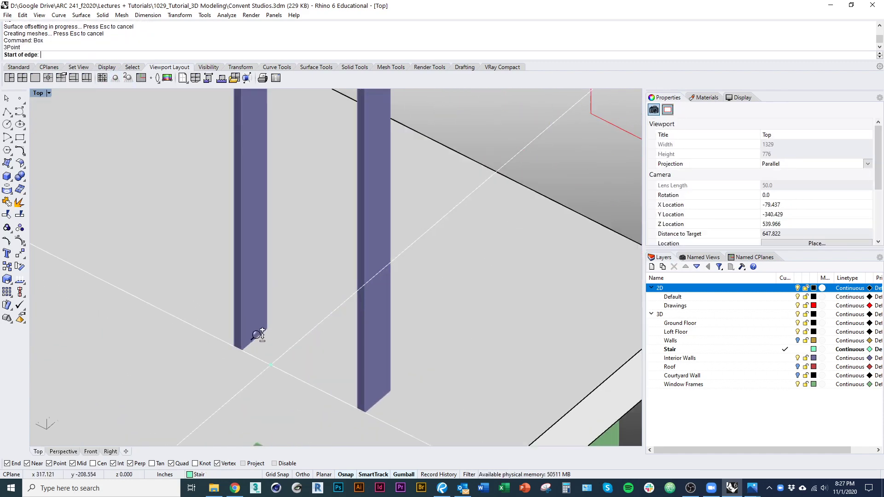
left_click(253, 340)
scroll(308, 367, "up", 3)
right_click_drag(310, 365, 392, 365, "ctrl+shift")
right_click_drag(573, 333, 336, 341, "shift")
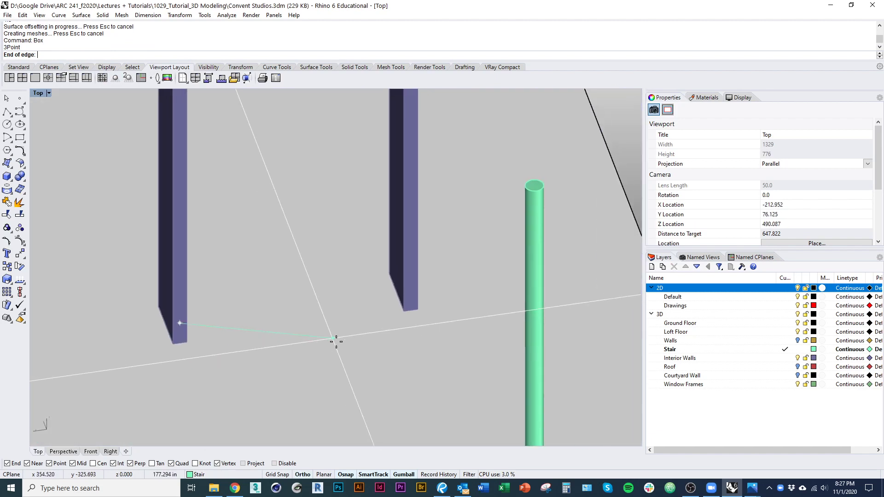
scroll(338, 341, "down", 2)
scroll(389, 320, "up", 3)
left_click(370, 300)
scroll(367, 292, "up", 2)
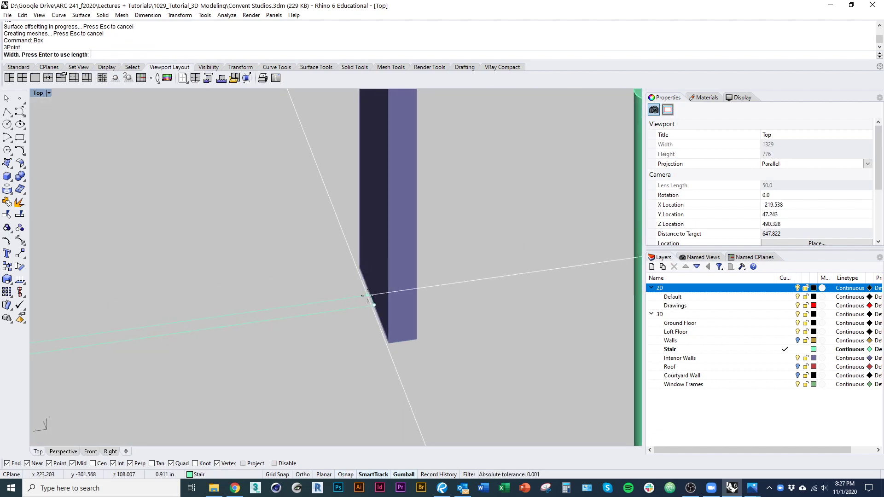
type("1.5")
key("Return")
Step: Raise the door slab to the frame's head, then select the slab and frame together
left_click(373, 305)
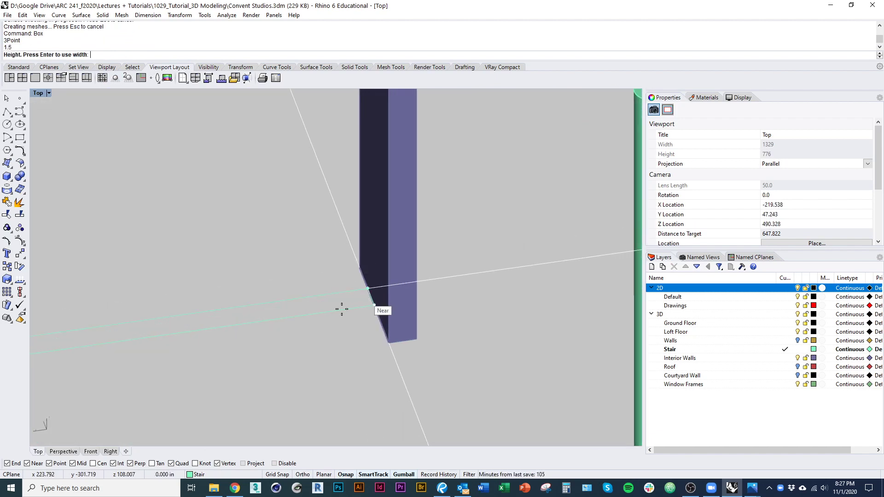
scroll(342, 315, "down", 7)
right_click_drag(351, 347, 332, 493, "shift")
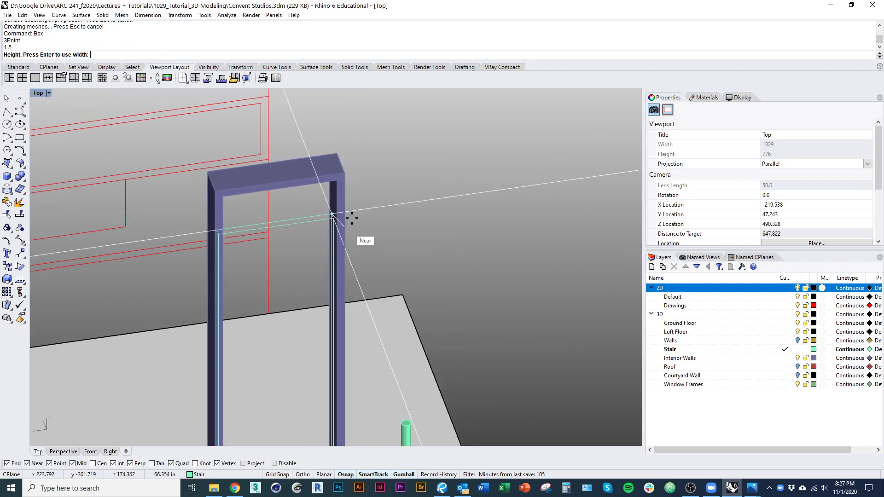
left_click(342, 176)
right_click_drag(342, 217, 329, 252)
left_click(307, 266)
left_click(328, 273, "shift")
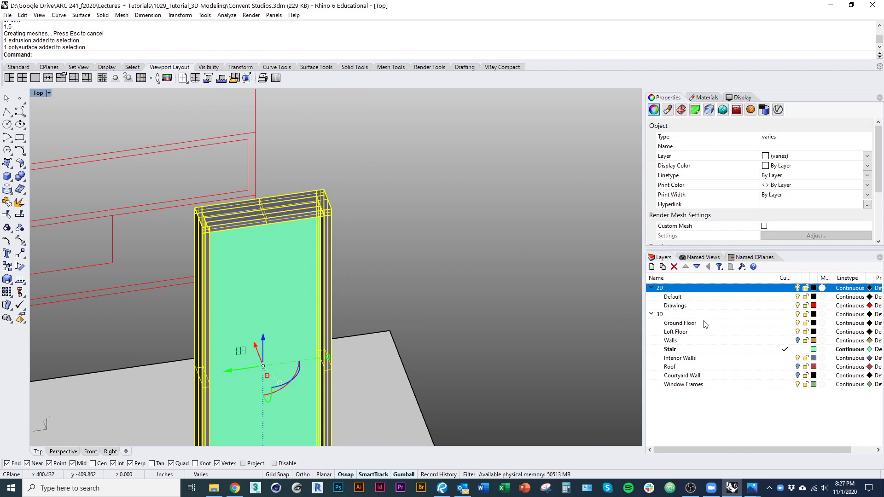
Step: Move the door frame and slab to the Window Frames layer and show hidden objects
right_click(710, 389)
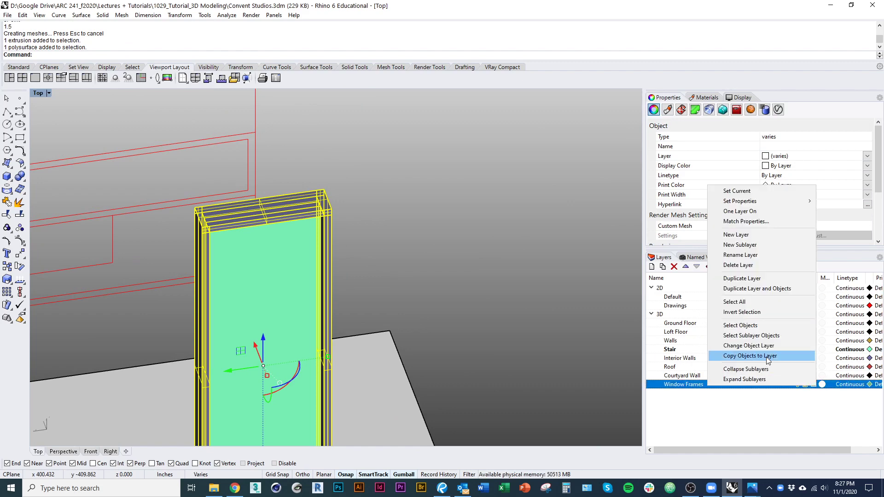
left_click(737, 346)
scroll(562, 331, "down", 3)
type("Show")
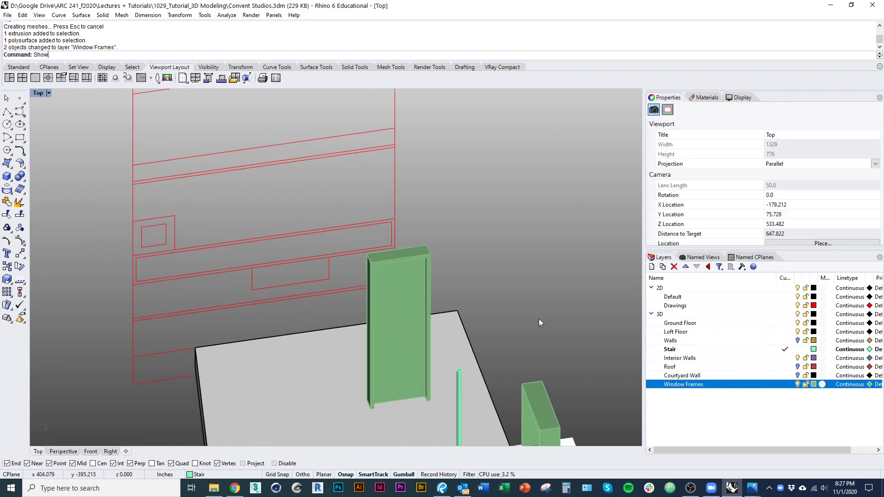
key("Return")
right_click_drag(559, 321, 308, 345, "ctrl+shift")
scroll(444, 385, "down", 8)
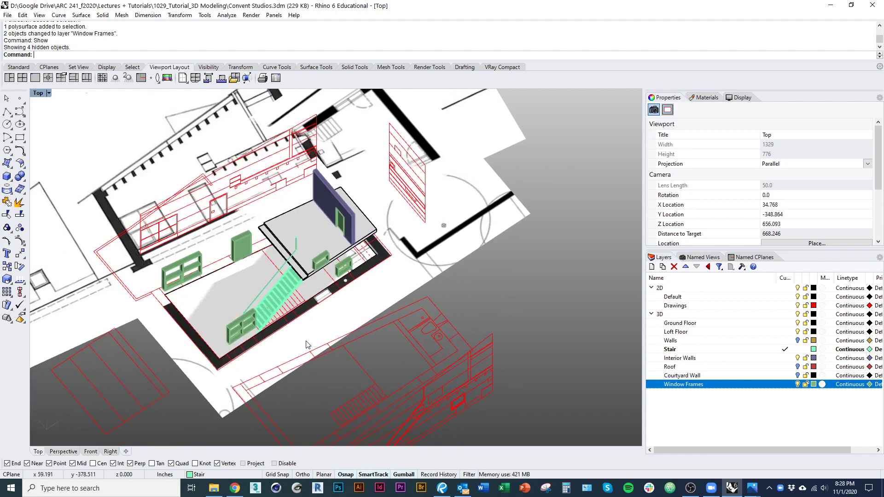
Step: Hide the Rick Joy 5 and Convent Studios image surfaces
left_click(477, 222)
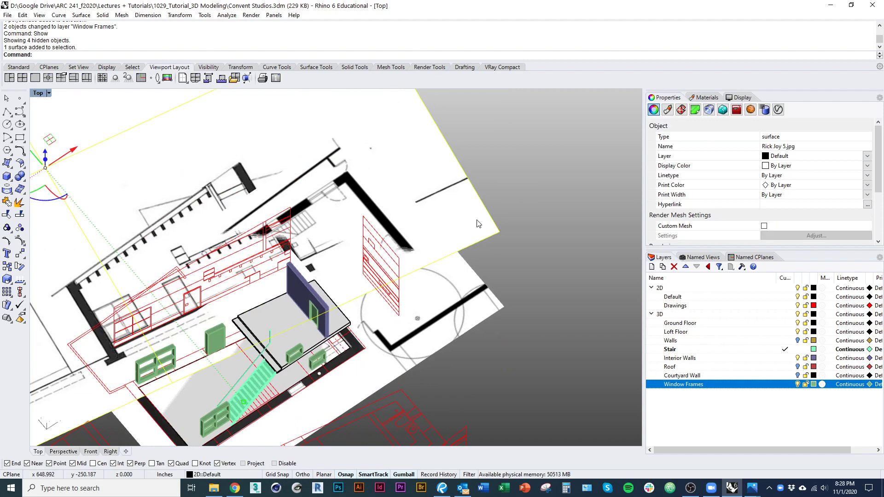
key("ctrl+h")
right_click_drag(478, 241, 434, 263, "ctrl+shift")
left_click(434, 265)
key("ctrl+h")
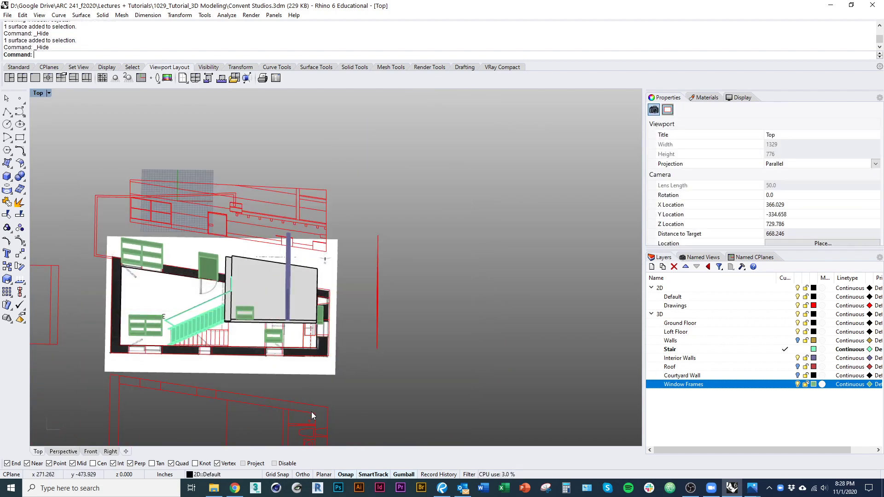
right_click_drag(311, 411, 510, 316, "ctrl+shift")
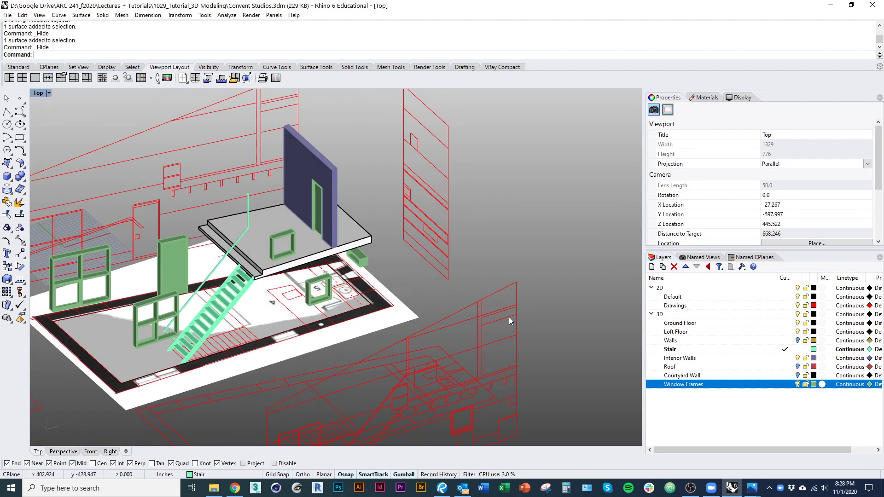
Step: Turn off the Loft Floor layer and view the ground floor around the stair
left_click(798, 332)
right_click_drag(461, 286, 595, 325, "ctrl+shift")
scroll(359, 293, "up", 5)
right_click_drag(387, 332, 391, 352, "ctrl+shift")
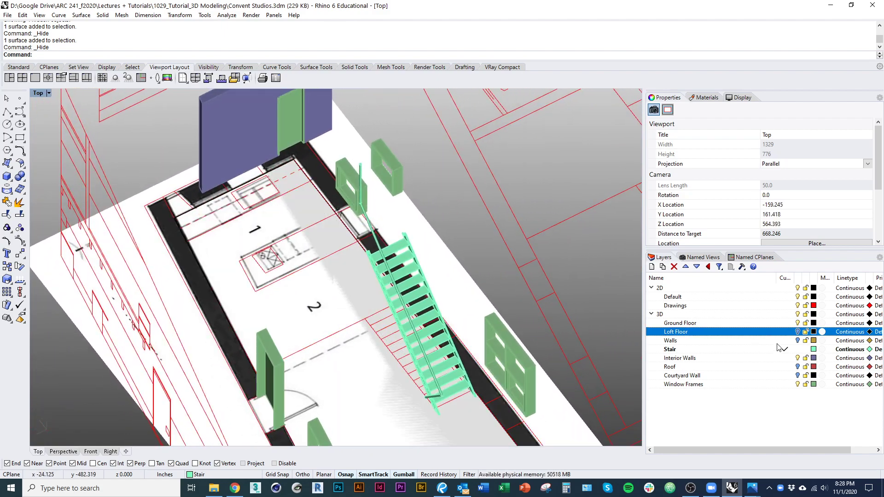
Step: Create a new layer named Furniture + Casework and make it current
left_click(652, 267)
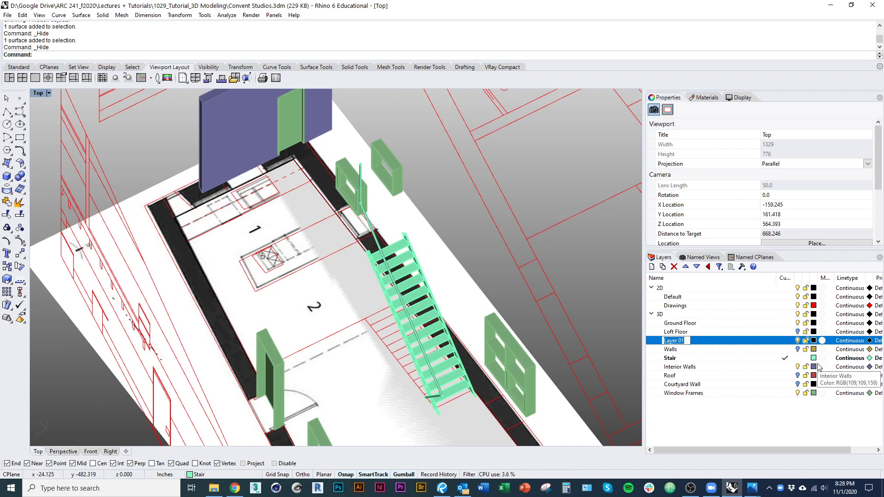
double_click(687, 345)
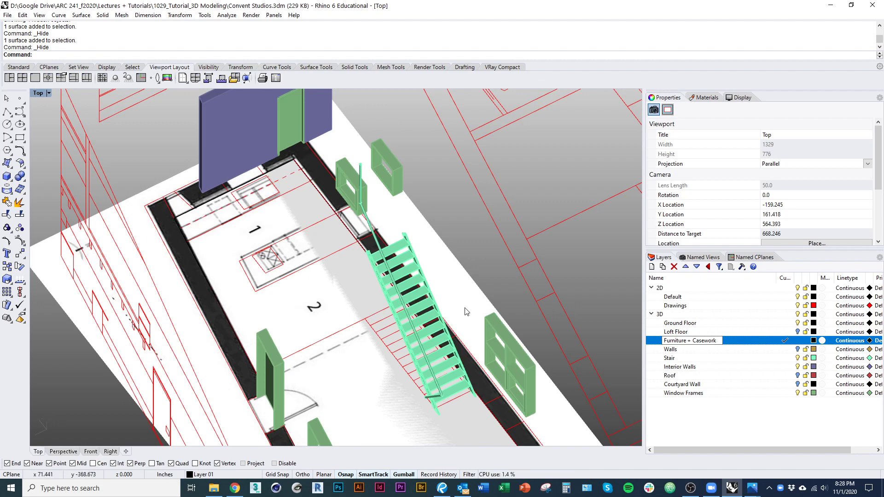
right_click_drag(476, 265, 469, 274)
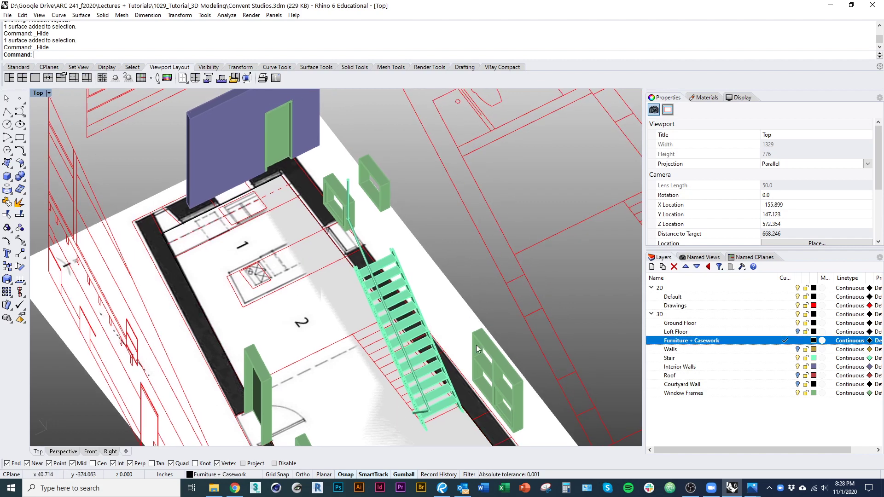
right_click_drag(476, 345, 472, 340)
Step: Set the Furniture + Casework layer colour to blue, then select the red outline curve
left_click(814, 341)
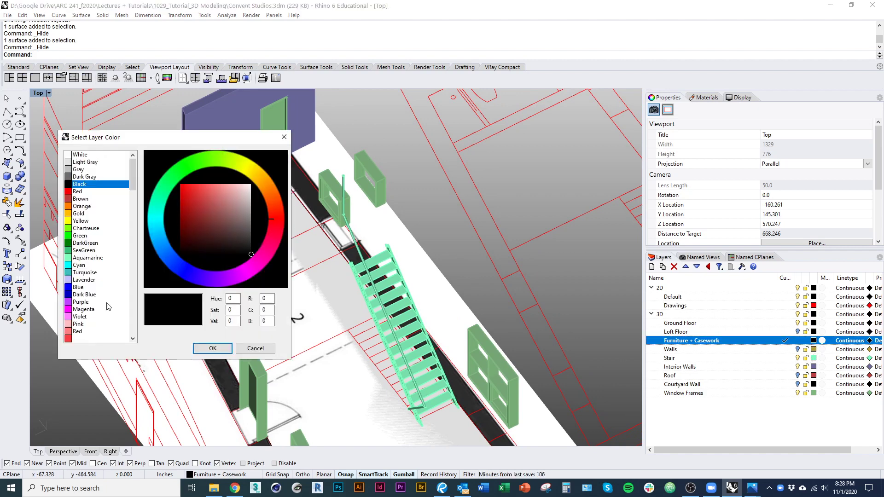
left_click(79, 288)
left_click(215, 349)
left_click(520, 273)
right_click_drag(408, 341, 422, 341)
right_click_drag(302, 308, 327, 305, "ctrl+shift")
Step: Close the open red casework outline curve
scroll(326, 302, "up", 3)
left_click(324, 249)
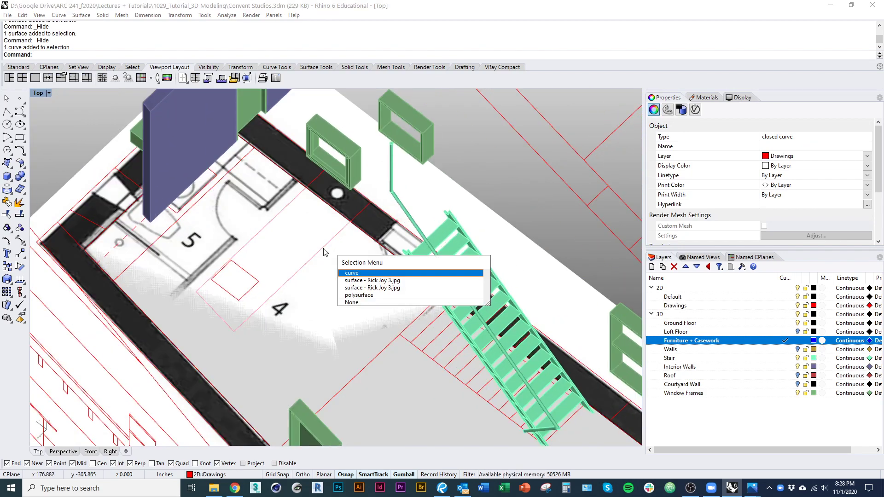
left_click(351, 273)
right_click_drag(326, 249, 174, 301)
key("Return")
scroll(270, 297, "down", 4)
Step: Draw a polyline from the wall corner across the room beside the stair
type("pl")
key("Return")
scroll(188, 173, "up", 8)
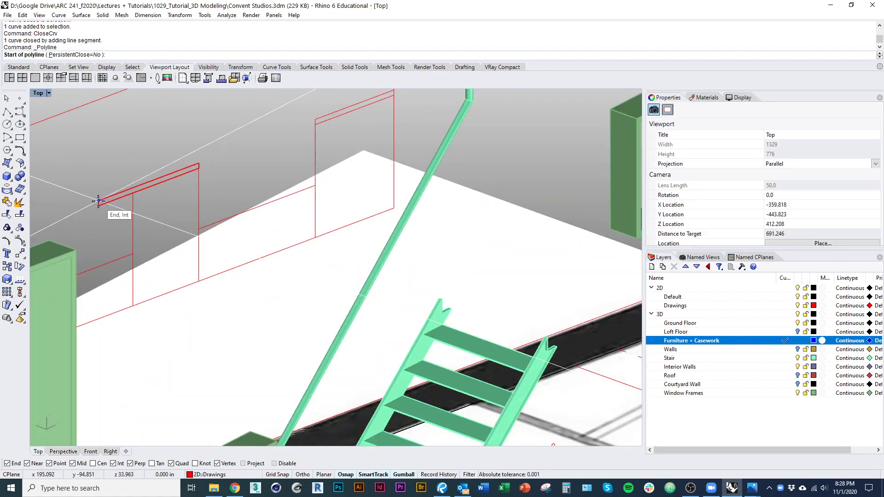
scroll(177, 281, "down", 8)
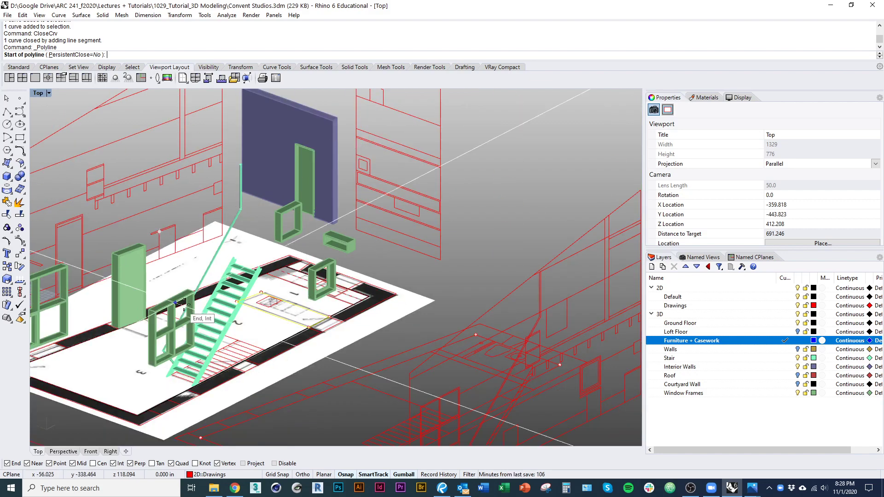
right_click(184, 301)
right_click_drag(185, 301, 121, 225, "ctrl+shift")
right_click(119, 312)
scroll(125, 207, "up", 4)
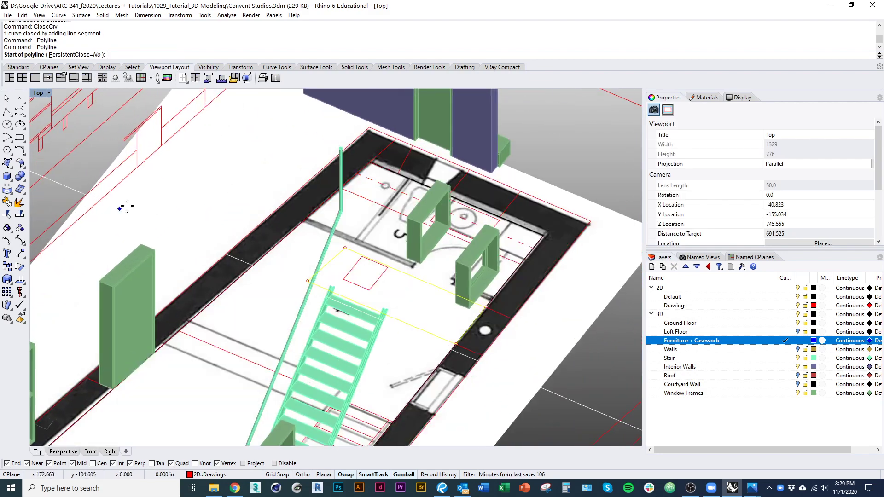
left_click(134, 168)
right_click_drag(180, 194, 267, 244, "ctrl+shift")
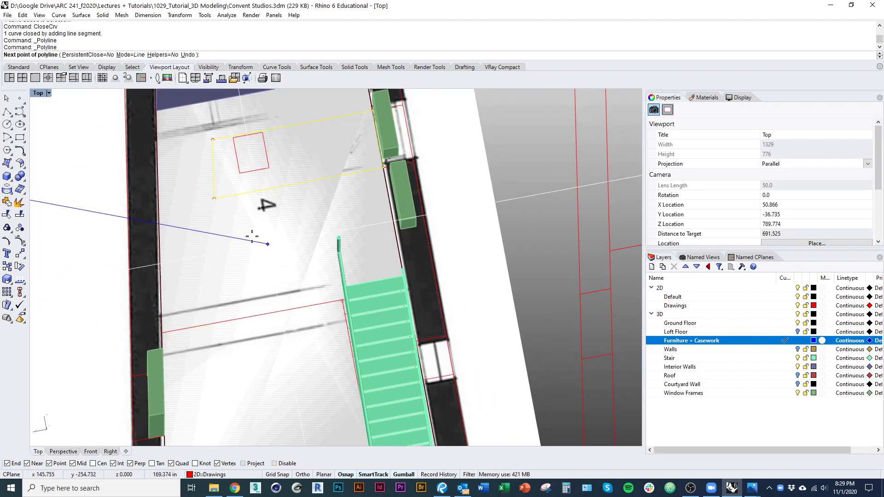
left_click(158, 187)
left_click(471, 137)
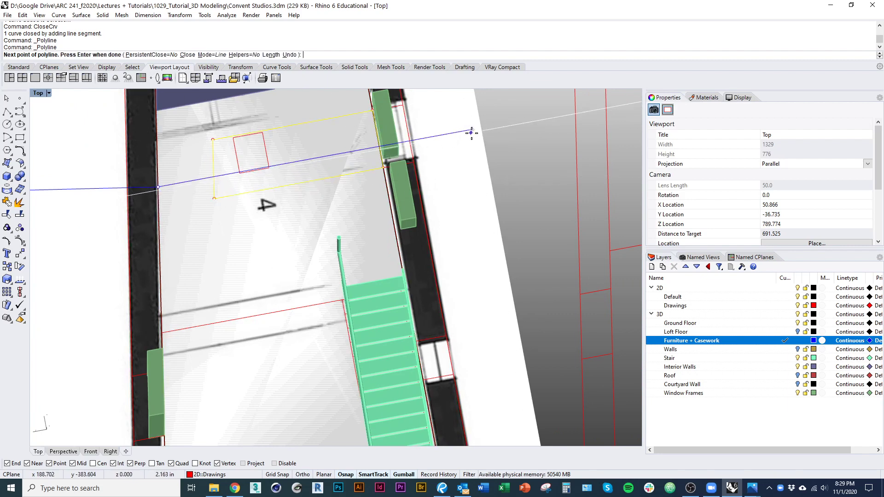
right_click(471, 137)
right_click_drag(429, 165, 465, 184, "ctrl+shift")
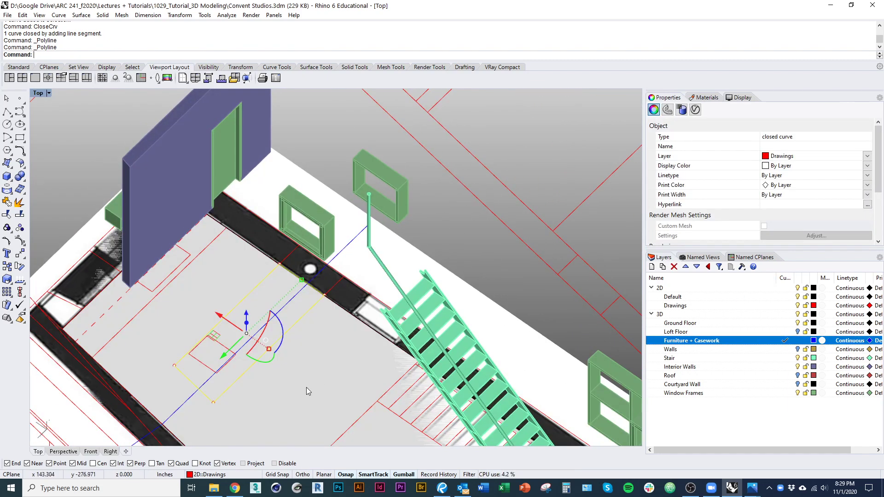
Step: Turn off the Default layer to hide the underlay, then select the red rectangle
left_click(799, 297)
right_click_drag(389, 289, 338, 295, "ctrl+shift")
scroll(338, 294, "up", 2)
key("Escape")
left_click(339, 236)
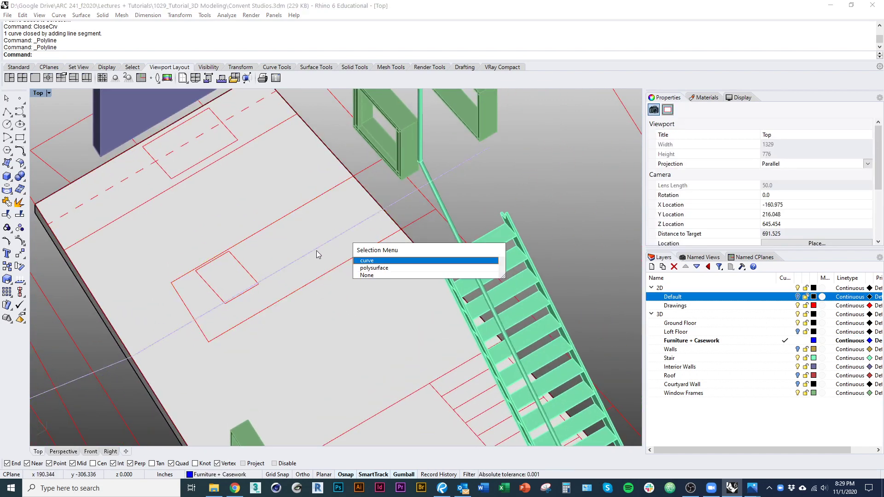
left_click(354, 262)
scroll(353, 264, "down", 1)
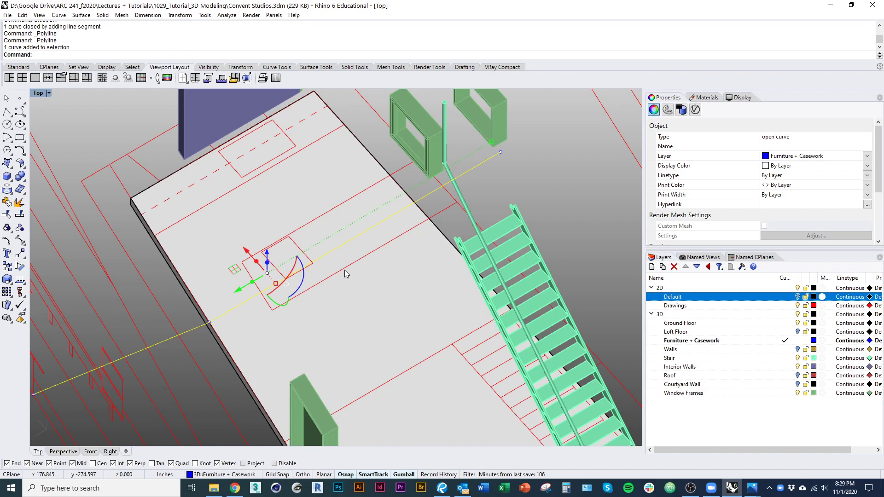
left_click(355, 278)
left_click(410, 284)
Step: Extrude the red rectangle as a closed solid up to the snapped height point
right_click_drag(410, 284, 264, 188, "ctrl+shift")
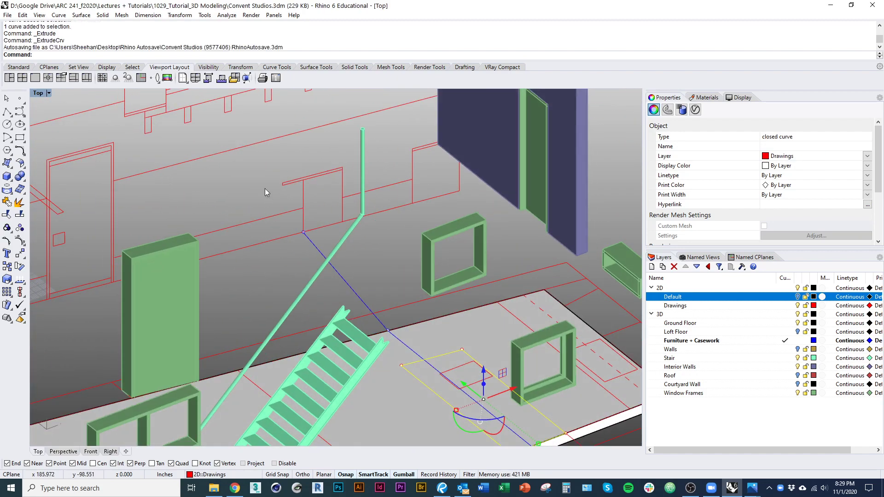
key("Return")
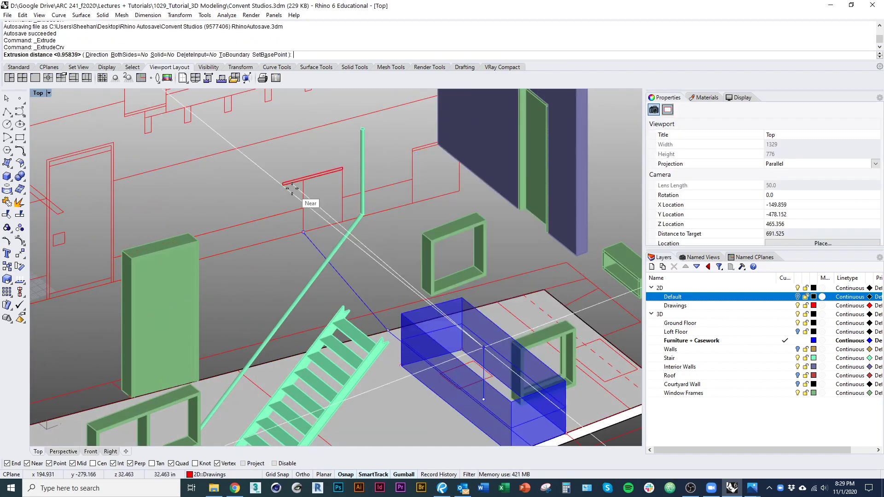
left_click(162, 55)
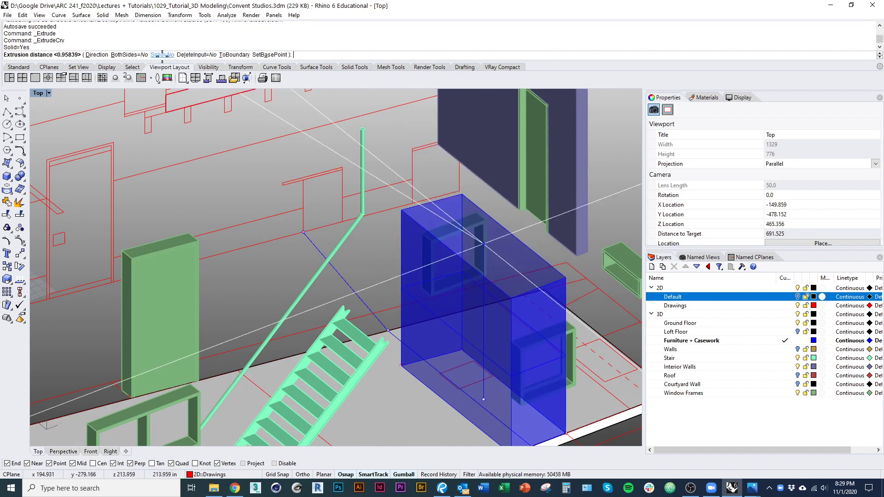
left_click(283, 183)
right_click_drag(364, 268, 404, 232, "shift")
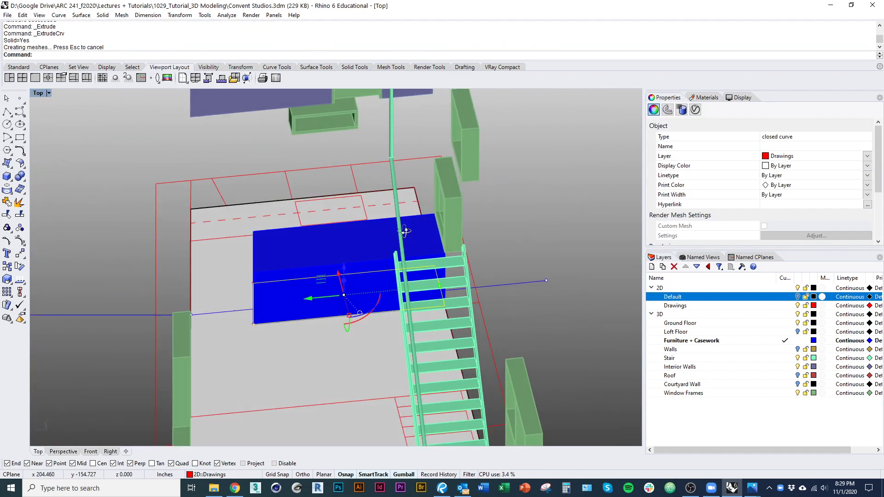
Step: Delete the leftover rectangle curve, then undo to restore it
type("d")
key("Return")
right_click_drag(359, 279, 316, 317)
key("ctrl+z")
key("Escape")
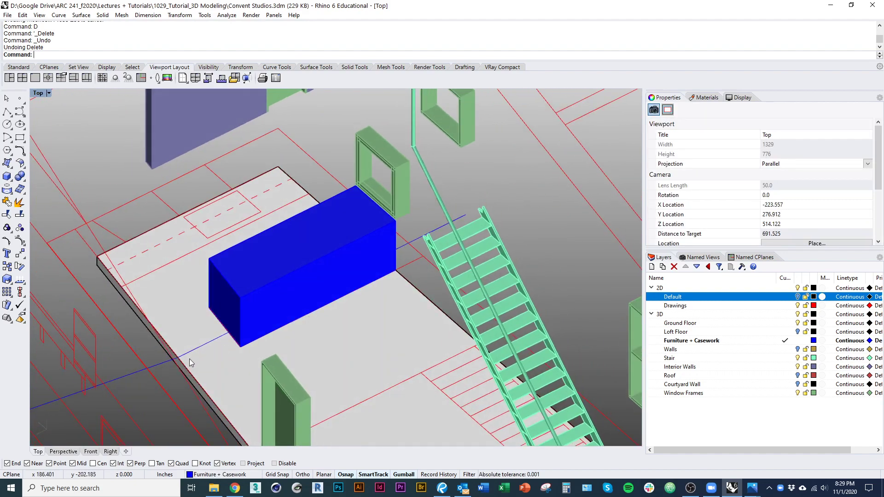
right_click_drag(190, 358, 174, 253)
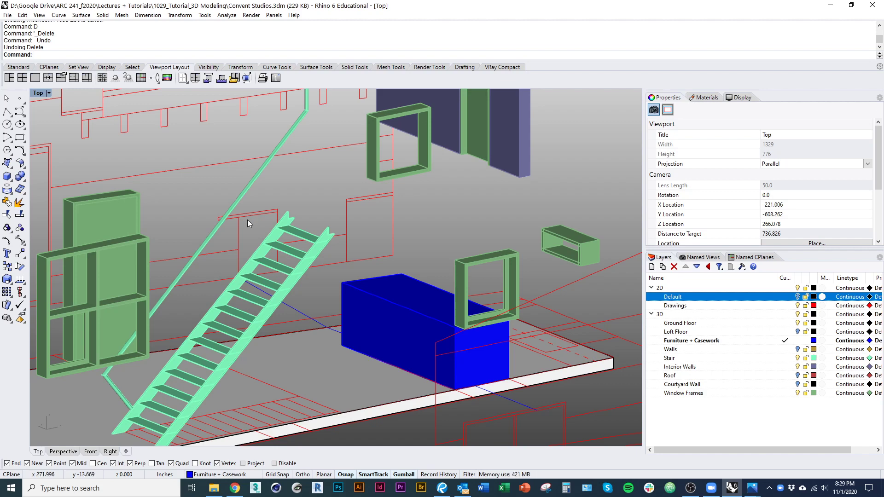
Step: Stretch the blue box's height up to the red door corner with Scale1D
right_click_drag(415, 261, 320, 237, "shift")
left_click(281, 329)
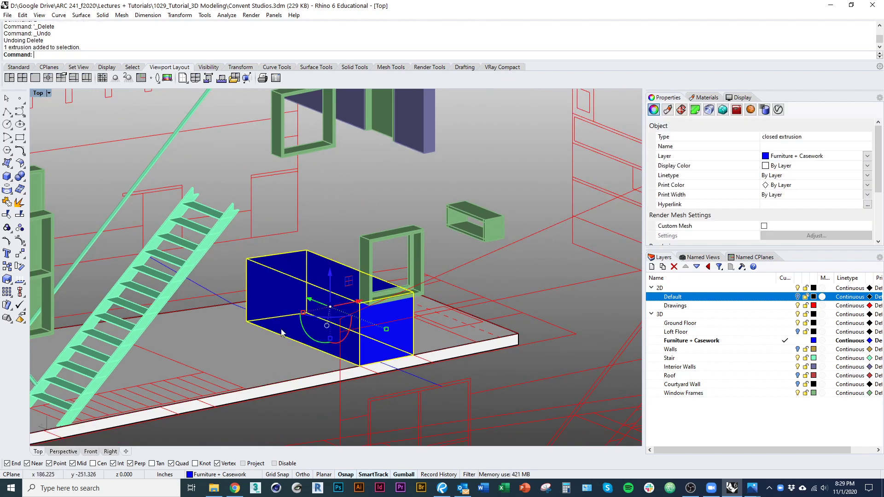
scroll(250, 335, "up", 2)
type("Scale")
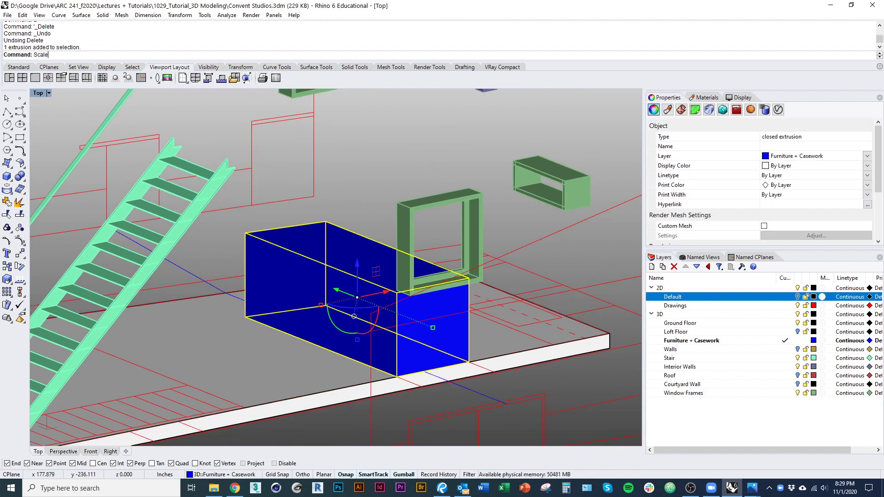
type("1D")
key("Return")
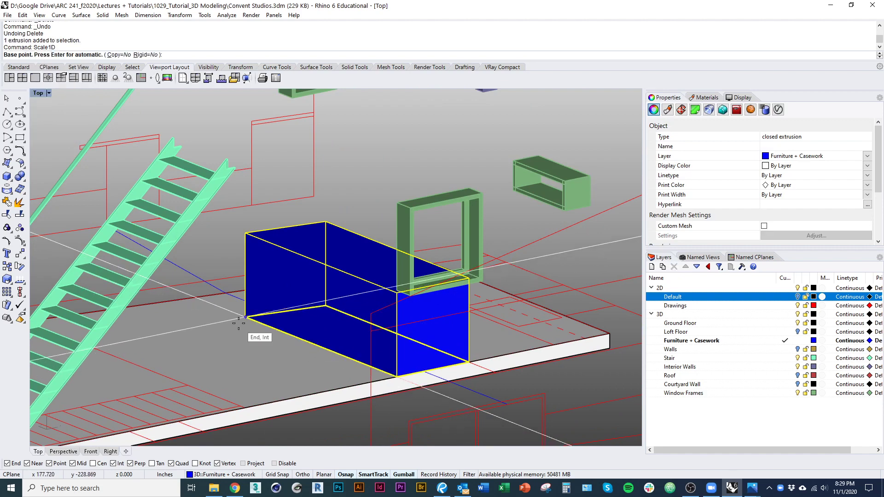
left_click(245, 317)
left_click(245, 233)
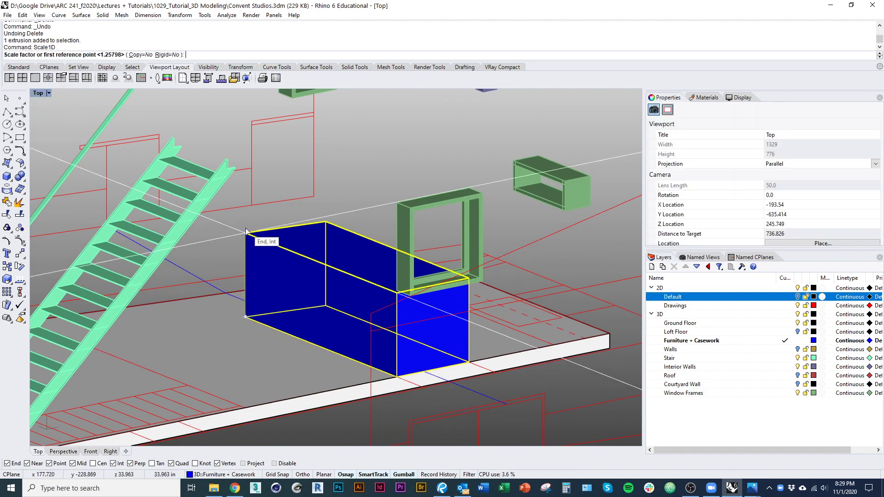
left_click(159, 141)
scroll(160, 141, "down", 1)
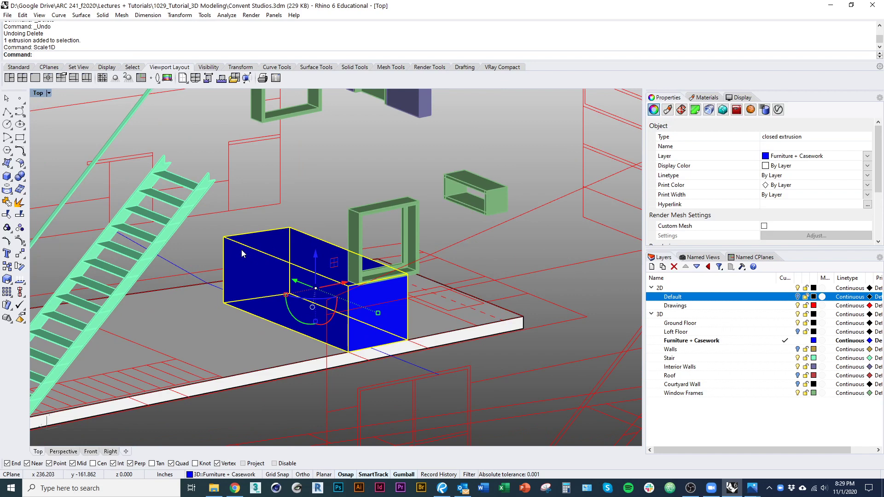
Step: Extrude the blue box's top face up to the snapped endpoint
key("Escape")
key("Return")
left_click(272, 246)
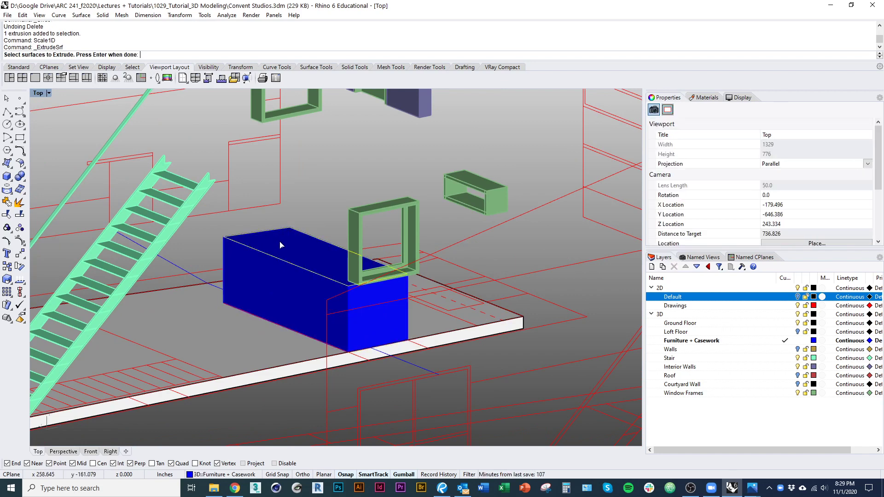
key("Return")
scroll(341, 267, "up", 5)
left_click(87, 158)
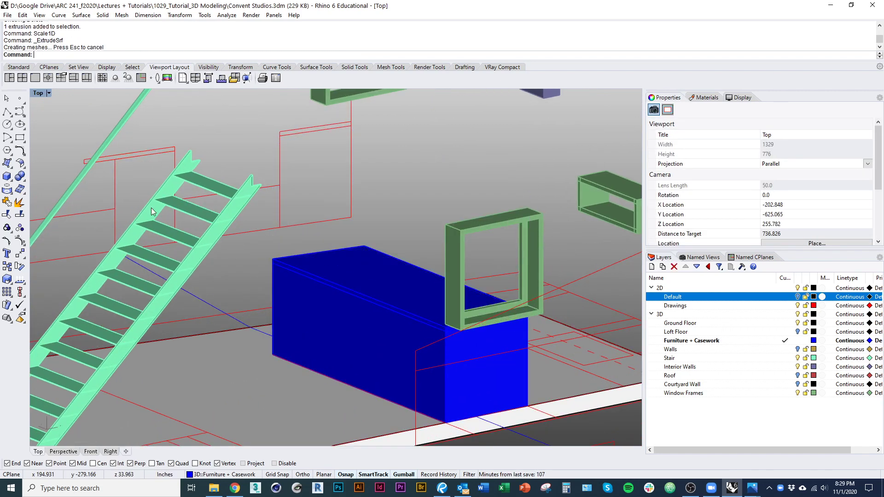
scroll(157, 210, "down", 1)
Step: Extrude the blue guide line into a cutting surface with ExtrudeCrv
right_click_drag(157, 210, 192, 267)
left_click(181, 265)
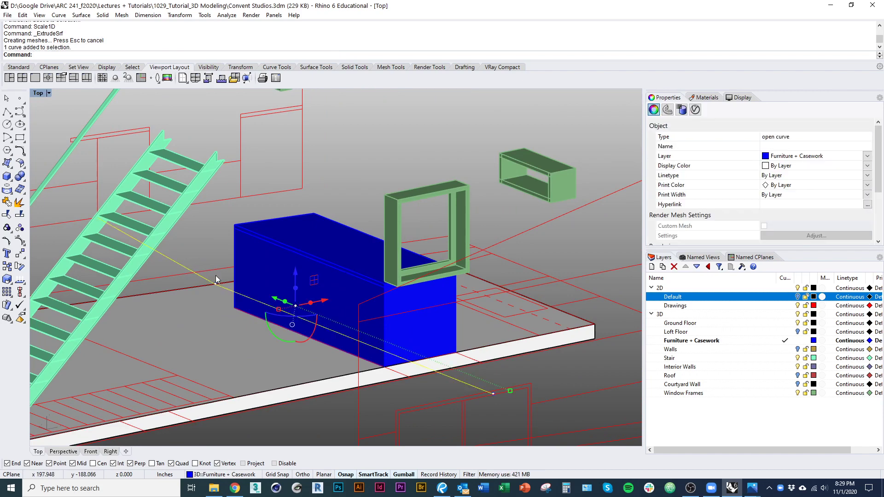
type("ExtrudeCrv")
key("Return")
left_click(248, 210)
Step: Trim away part of the blue box using the extruded cutting surface
left_click(242, 220)
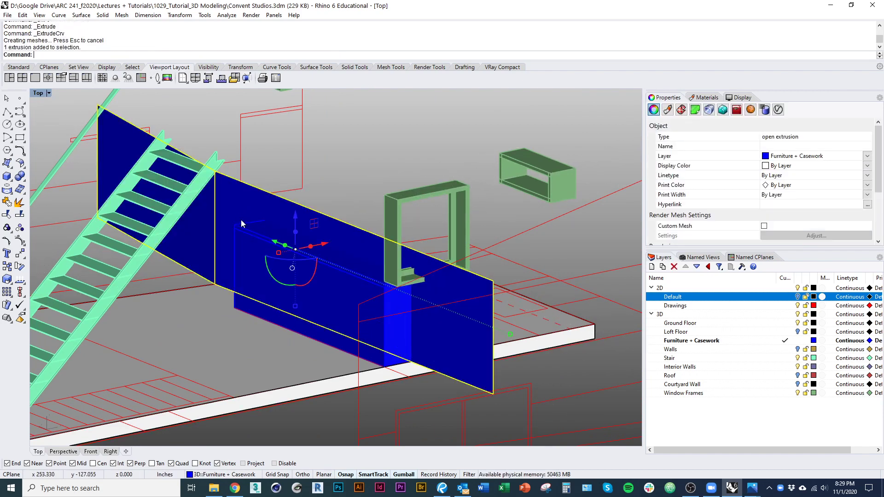
key("ctrl+t")
left_click(254, 256)
key("Return")
Step: Delete the leftover cutter surface and cap the trimmed box into a closed solid
type("d")
key("Return")
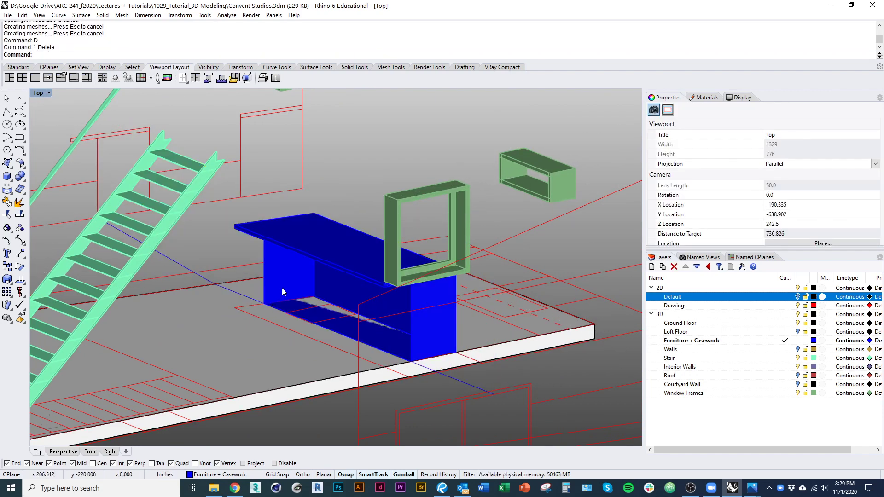
left_click(283, 286)
type("cap")
key("Return")
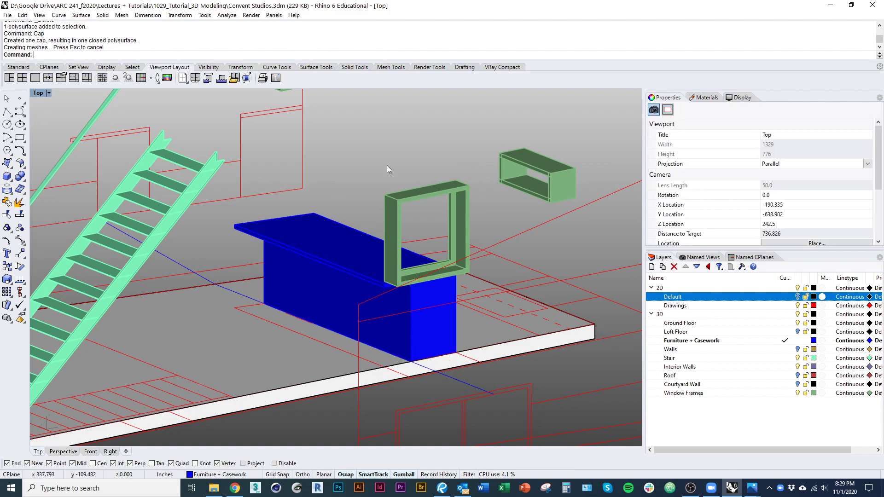
left_click(339, 299)
left_click(354, 256)
Step: Draw a polyline from the yellow curve's end through the slab corners
left_click(377, 204)
right_click_drag(537, 263, 397, 321)
left_click(391, 332)
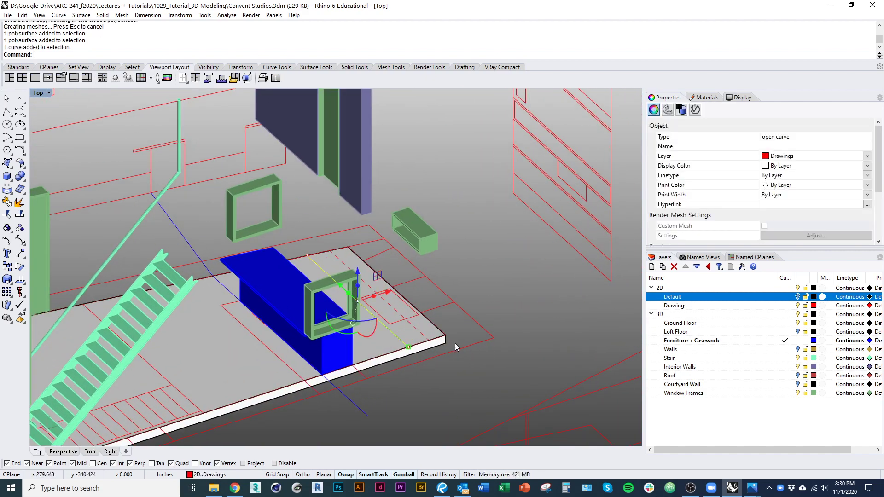
scroll(454, 335, "up", 6)
type("pl")
key("Return")
left_click(363, 360)
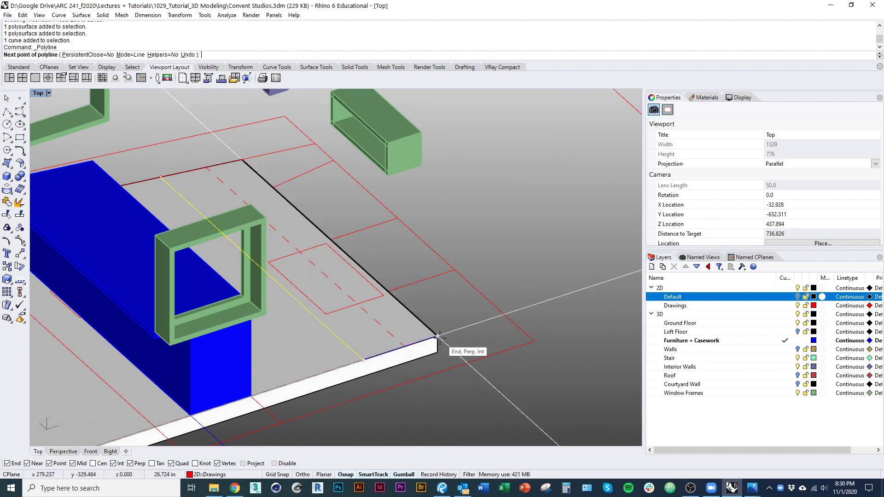
left_click(437, 337)
left_click(242, 160)
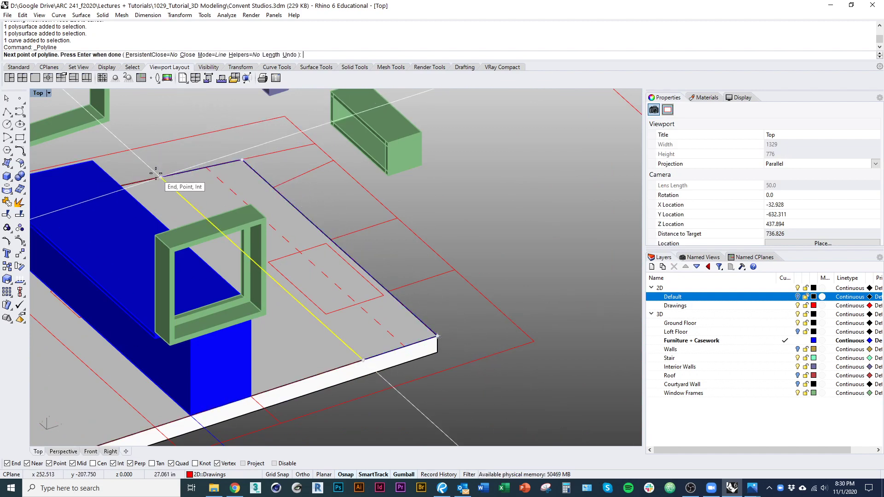
left_click(160, 177)
key("Return")
Step: Delete the stray selected curve
right_click_drag(182, 291, 238, 242, "shift")
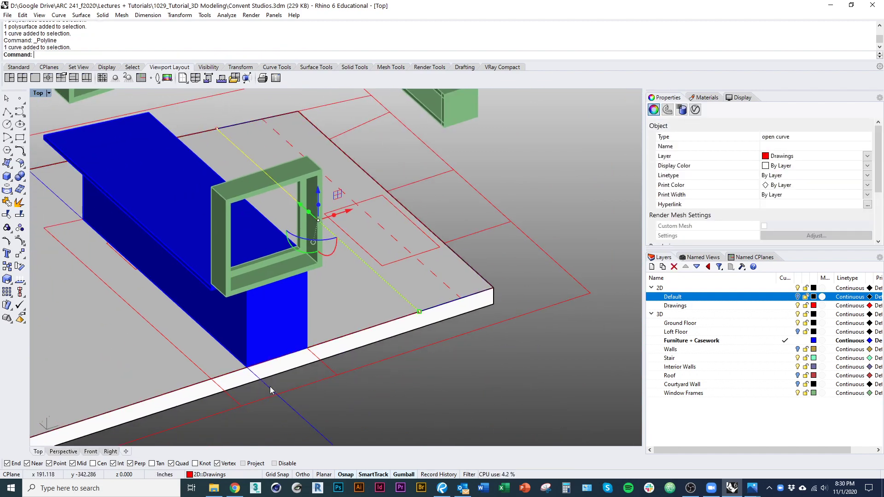
type("d")
key("Return")
left_click(237, 403)
left_click(312, 414)
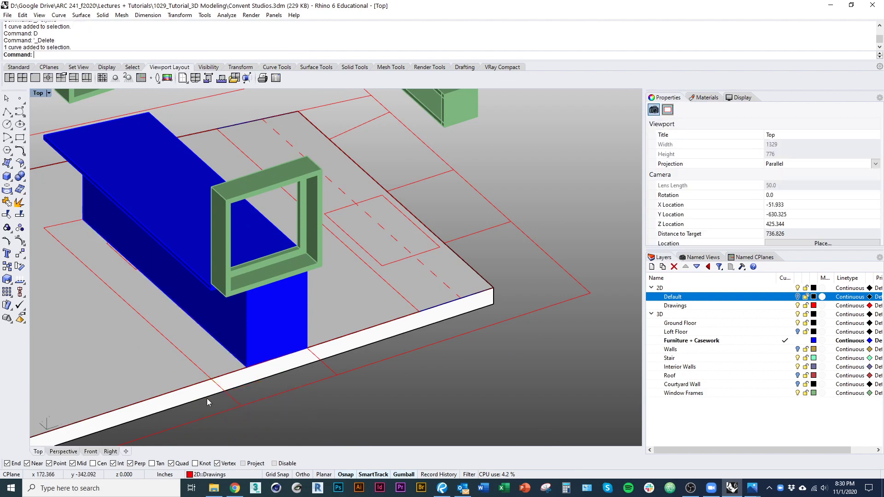
Step: Select the open outline curve along the slab edge and close it with CloseCrv
left_click(199, 370)
right_click_drag(390, 311, 335, 347, "shift")
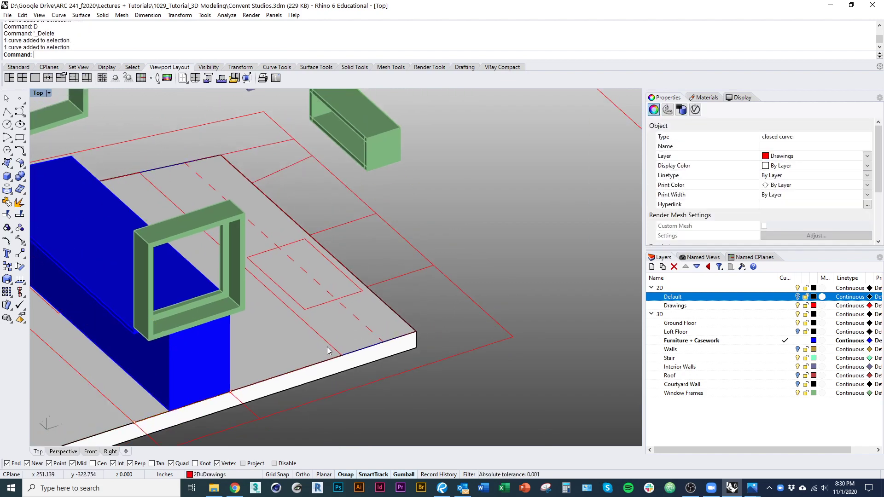
left_click(329, 354)
left_click(352, 371)
left_click(363, 359)
left_click(414, 373)
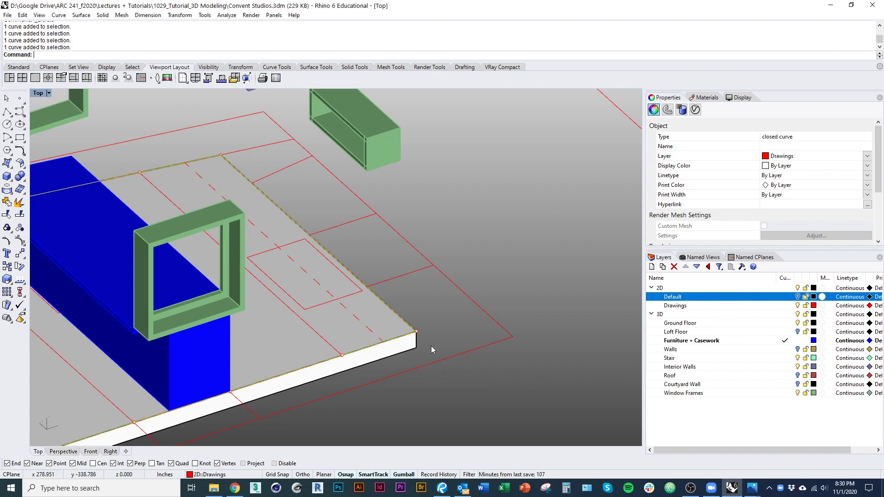
left_click(430, 332)
left_click(357, 354)
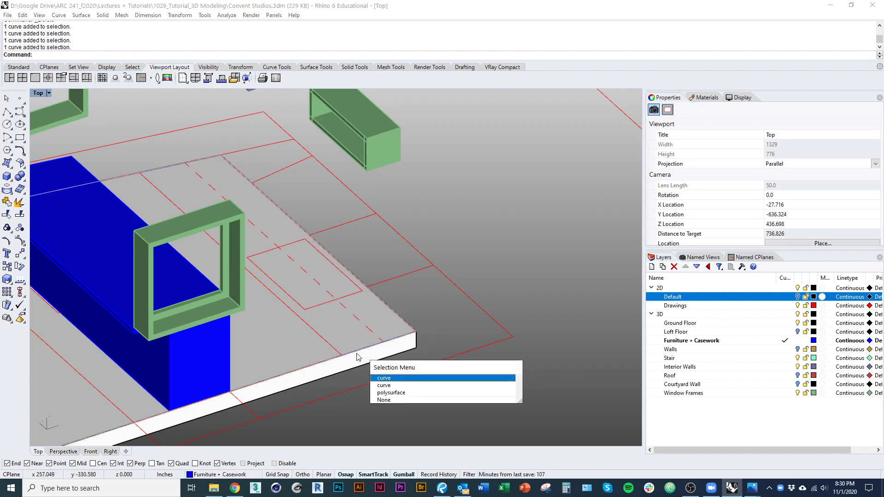
left_click(386, 385)
scroll(407, 360, "down", 3)
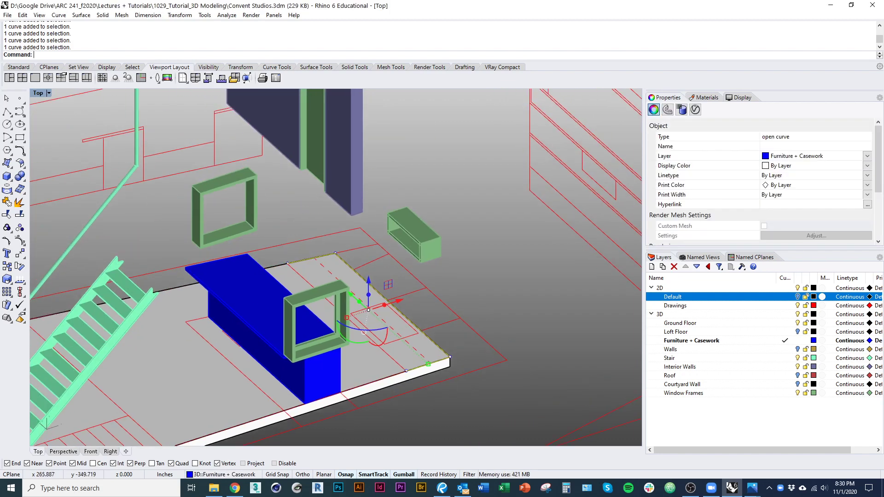
type("CloseCrv")
key("Return")
Step: Extrude the closed outline up to the elevation drawing's height
right_click_drag(331, 295, 338, 342)
type("ext")
key("Return")
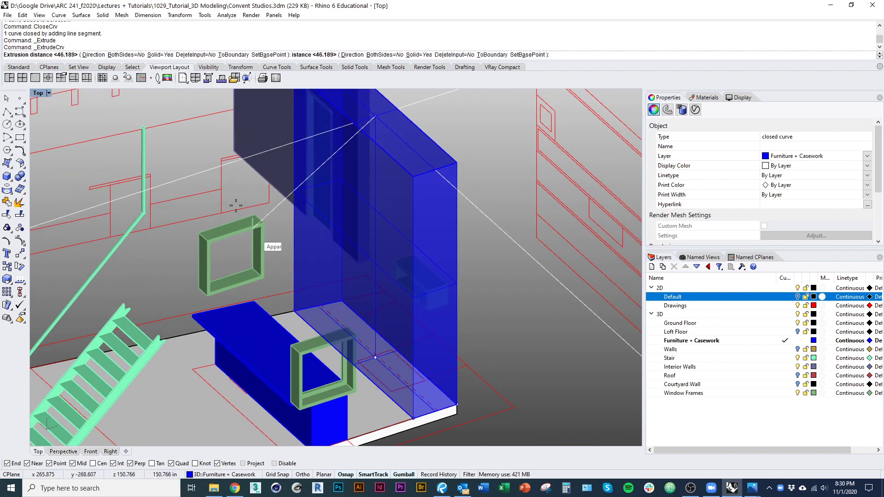
left_click(223, 160)
right_click_drag(300, 253, 264, 261)
left_click(491, 356)
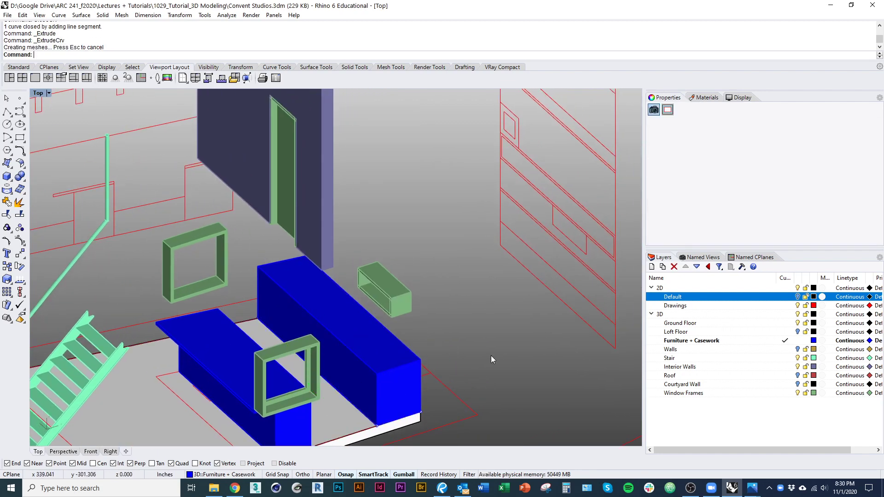
Step: Extrude a face of the new blue block 1.5 with ExtrudeSrf
type("ext")
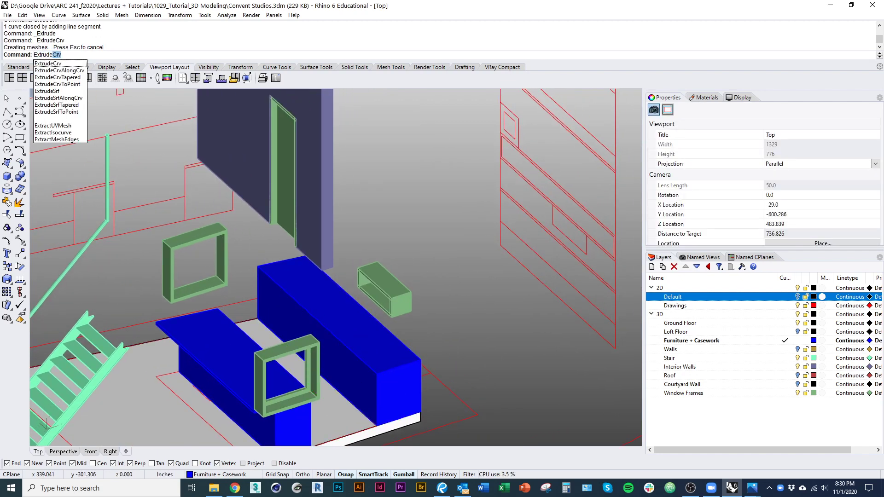
type("rudes")
key("Return")
right_click_drag(385, 360, 320, 339, "ctrl+shift")
scroll(277, 405, "up", 9)
key("Return")
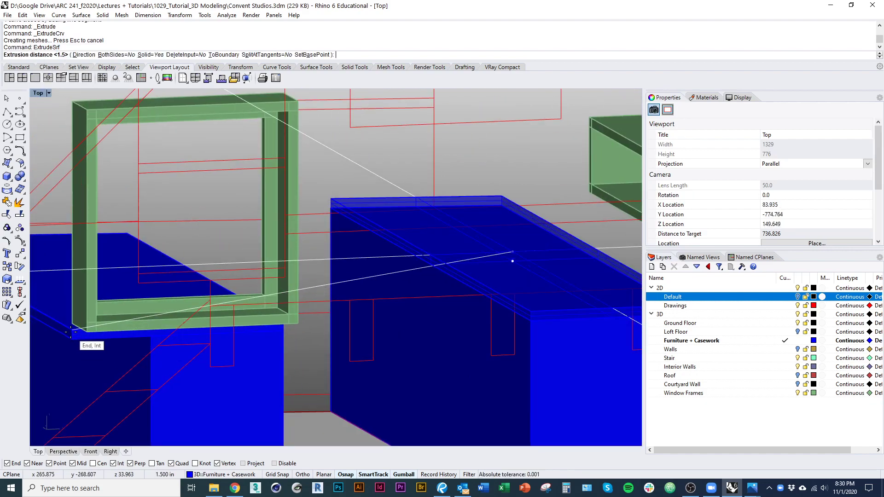
scroll(281, 322, "down", 10)
right_click_drag(280, 361, 342, 396, "ctrl+shift")
scroll(442, 327, "down", 3)
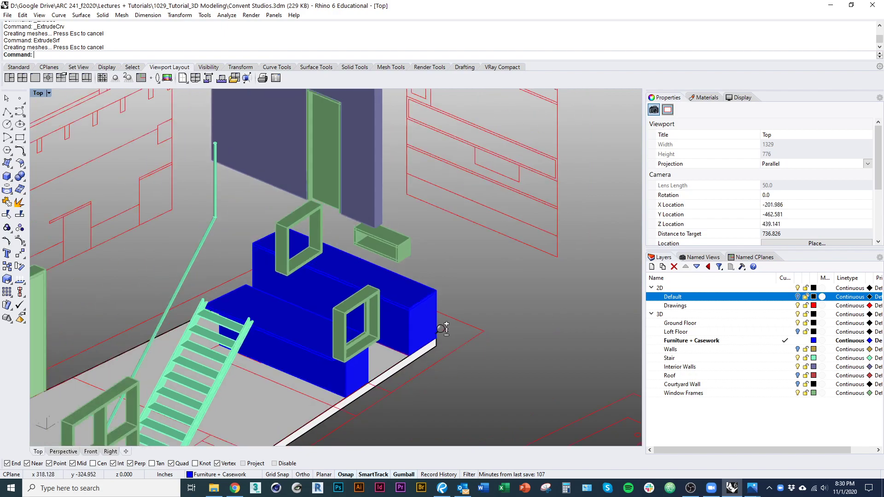
right_click_drag(442, 328, 281, 350, "ctrl+shift")
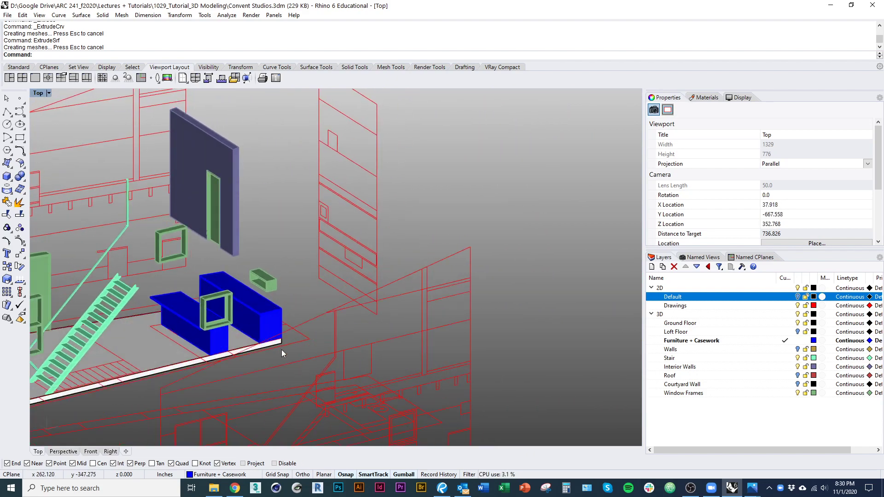
scroll(248, 336, "down", 6)
right_click_drag(218, 323, 295, 355, "ctrl+shift")
Step: Switch to the reference images folder, then to the Convent Studios image search
key("alt+Tab")
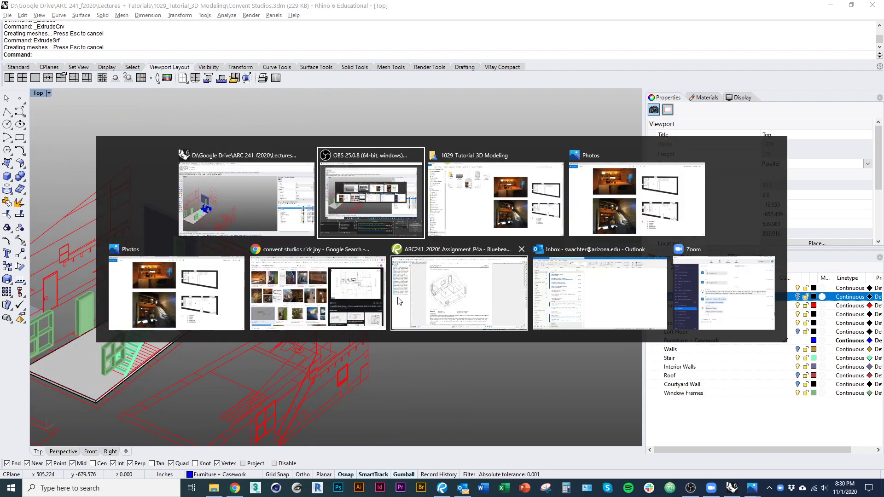
left_click(499, 194)
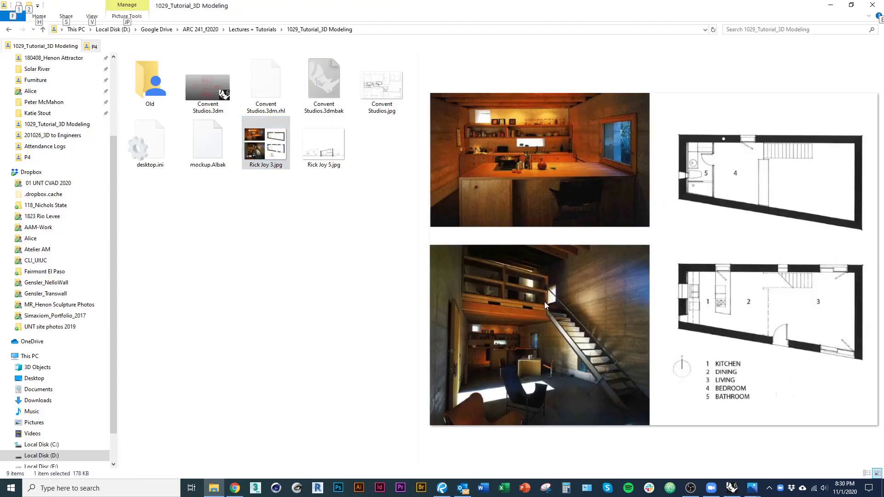
key("alt+Tab")
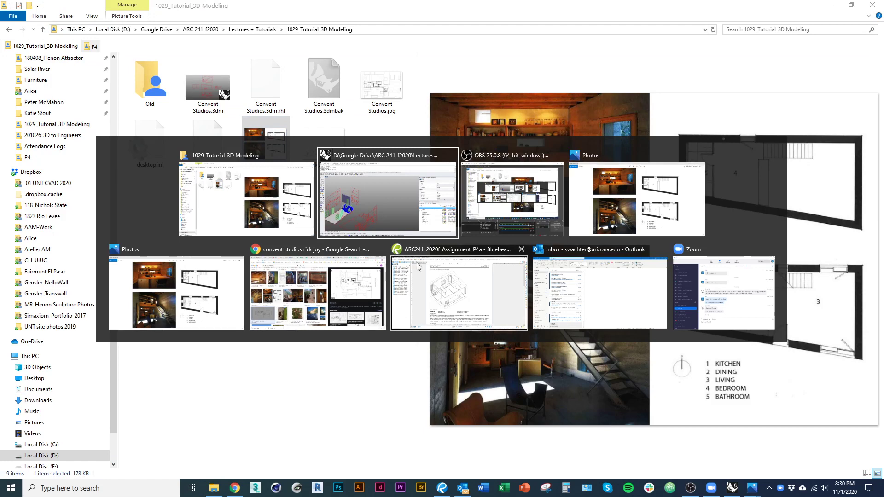
left_click(331, 316)
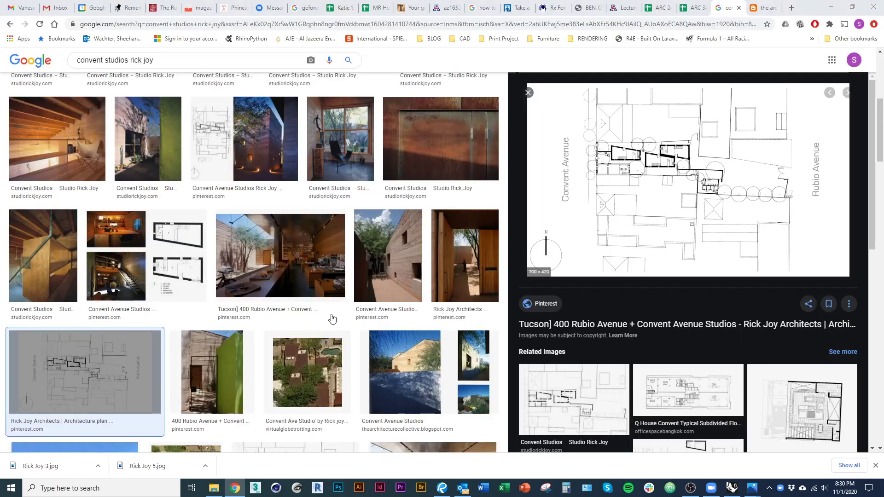
Step: Preview the Tucson 400 Rubio, Convent Avenue Studios, shelf and orange desk photos, then return to Rhino
left_click(275, 290)
left_click(177, 277)
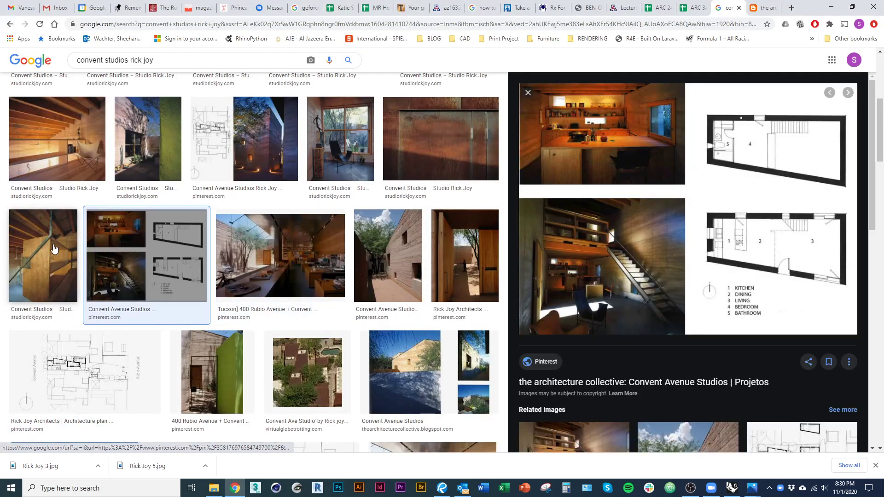
left_click(55, 138)
scroll(121, 317, "up", 6)
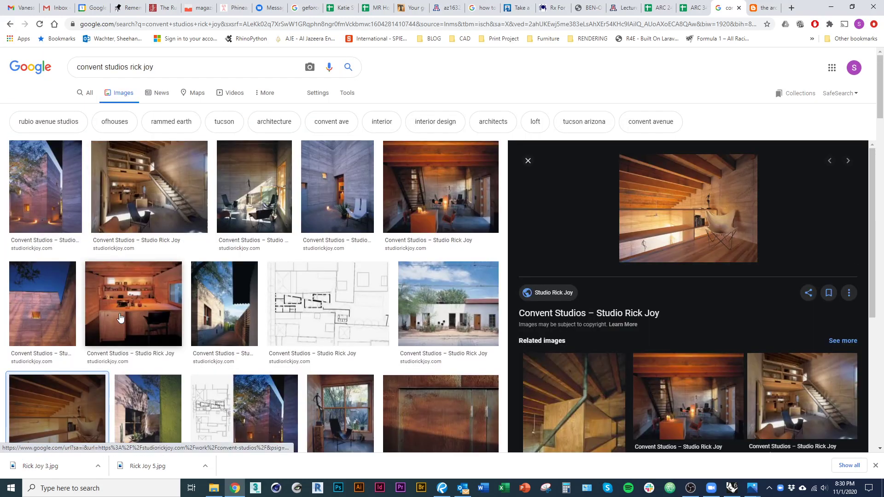
left_click(120, 317)
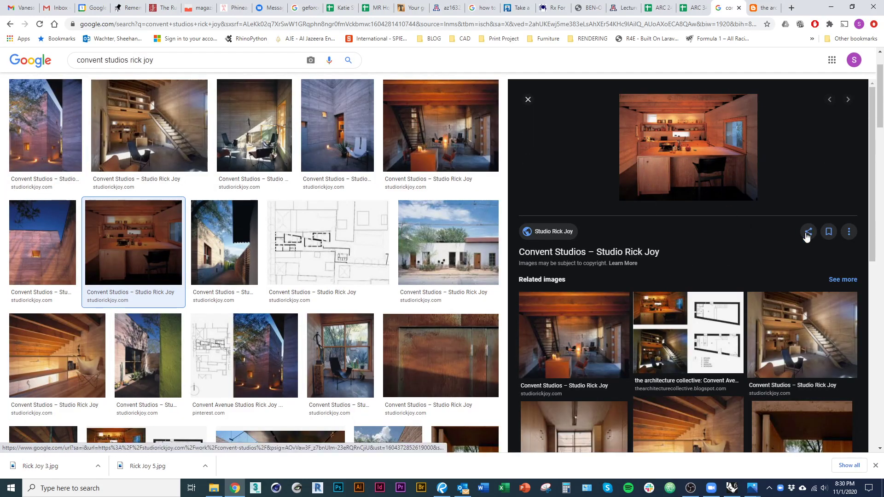
key("alt+Tab")
key("alt+Tab")
key("alt+Tab")
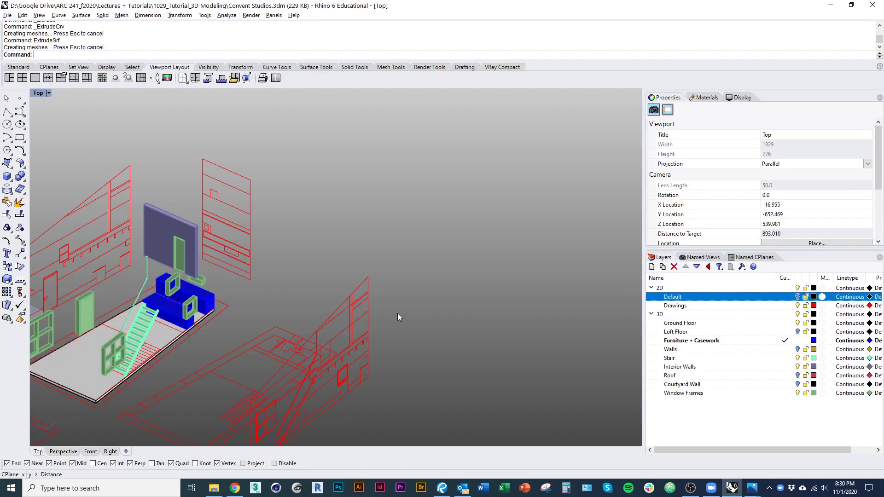
Step: Orbit to face the blue casework and hide the red 2D drawing lines
scroll(136, 333, "up", 12)
right_click_drag(137, 333, 300, 405, "shift")
scroll(312, 397, "down", 4)
scroll(290, 302, "up", 7)
right_click_drag(289, 301, 270, 221)
mouse_move(267, 353)
right_mouse_down()
mouse_move(289, 341)
mouse_move(259, 353)
right_mouse_up()
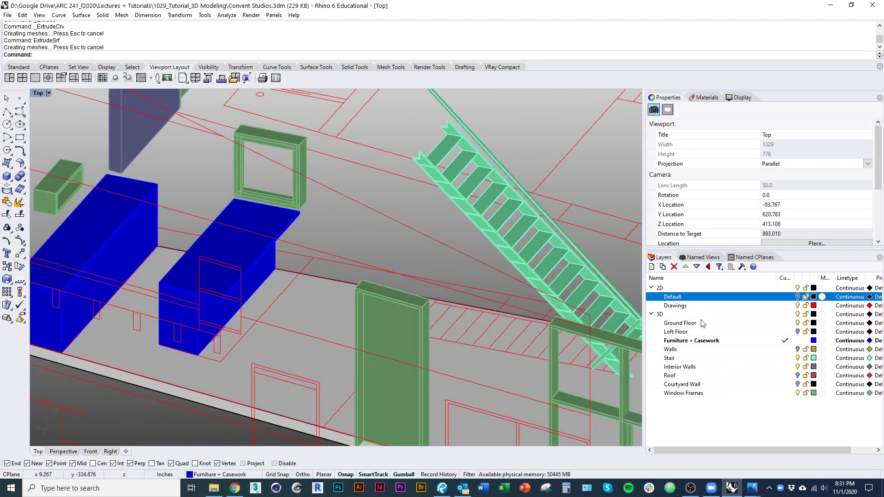
left_click(798, 288)
scroll(500, 320, "down", 5)
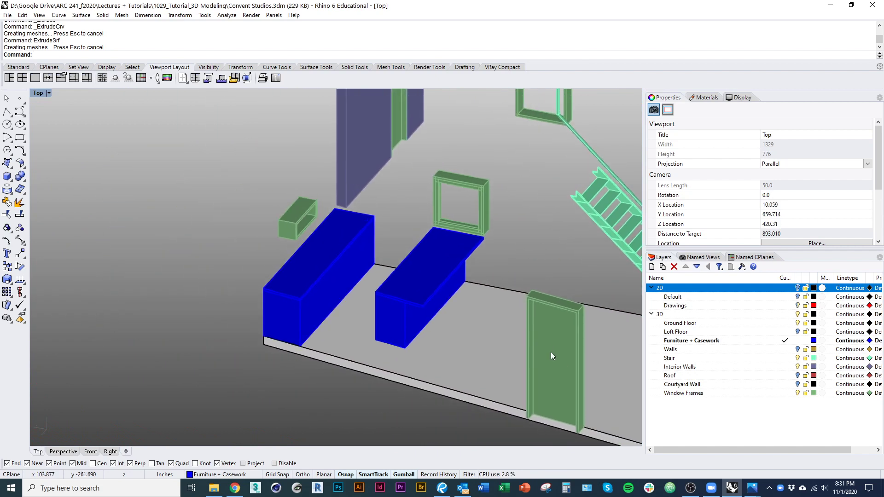
Step: Draw a vertical plane between two points beside the desk
left_click(9, 166)
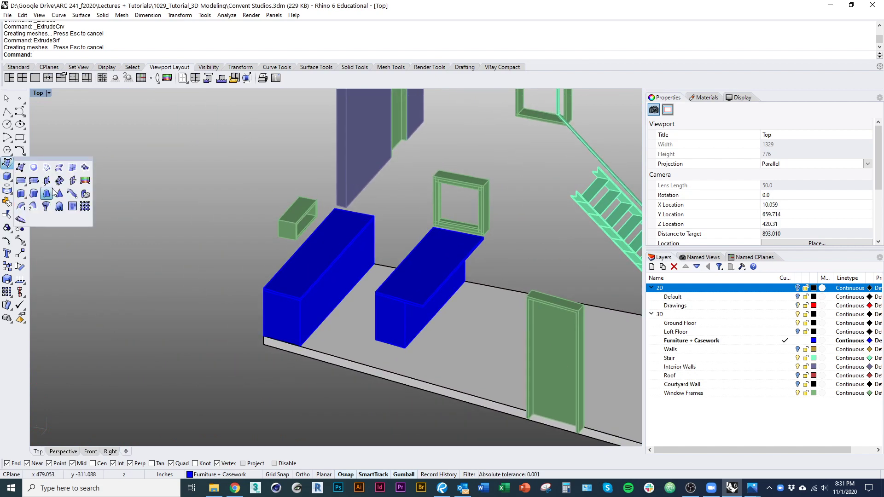
left_click(47, 180)
scroll(415, 300, "up", 3)
left_click(389, 284)
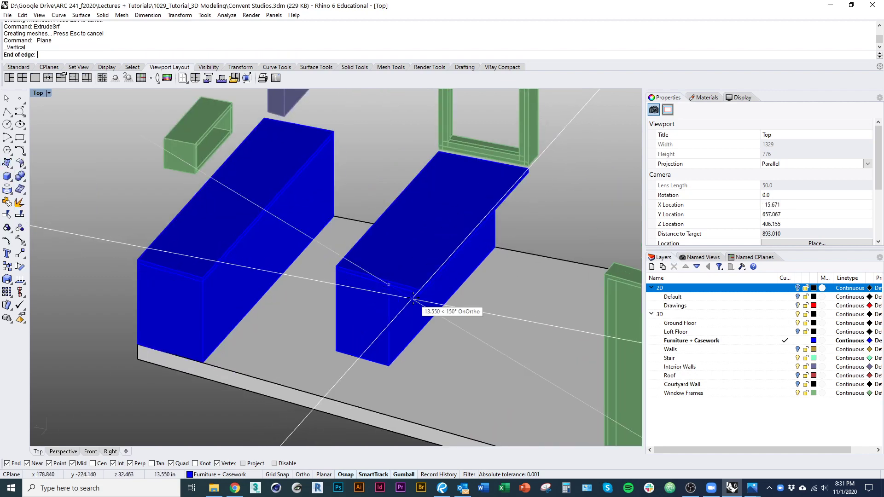
left_click(419, 294)
right_click_drag(532, 303, 446, 335, "shift")
Step: Redraw the vertical plane from the desk corner down to its bottom corner and select it
right_click(443, 242)
left_click(440, 217)
right_click_drag(506, 233, 271, 229)
scroll(271, 229, "up", 5)
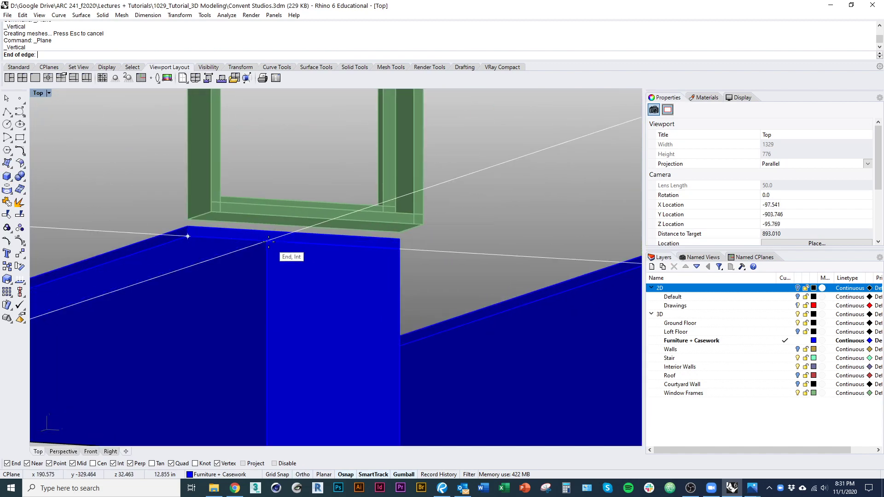
right_click_drag(289, 277, 343, 292)
right_click_drag(343, 292, 325, 219, "shift")
scroll(325, 218, "down", 4)
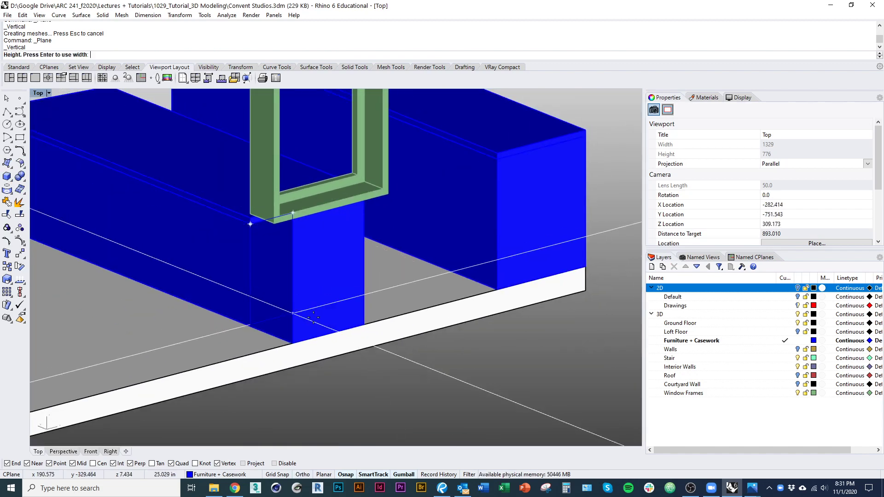
left_click(296, 342)
scroll(279, 312, "down", 3)
left_click(279, 313)
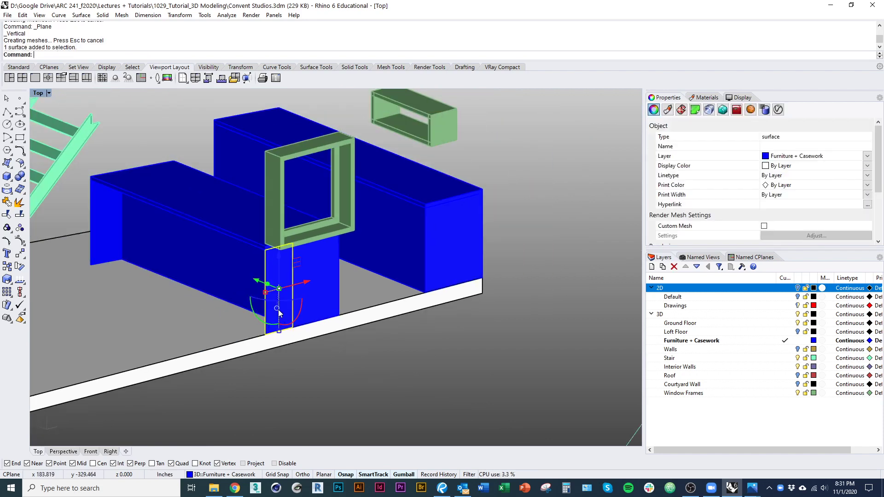
Step: Offset the vertical surface 1.5 into a closed solid panel, redoing it once
type("OffsetSrf")
key("Return")
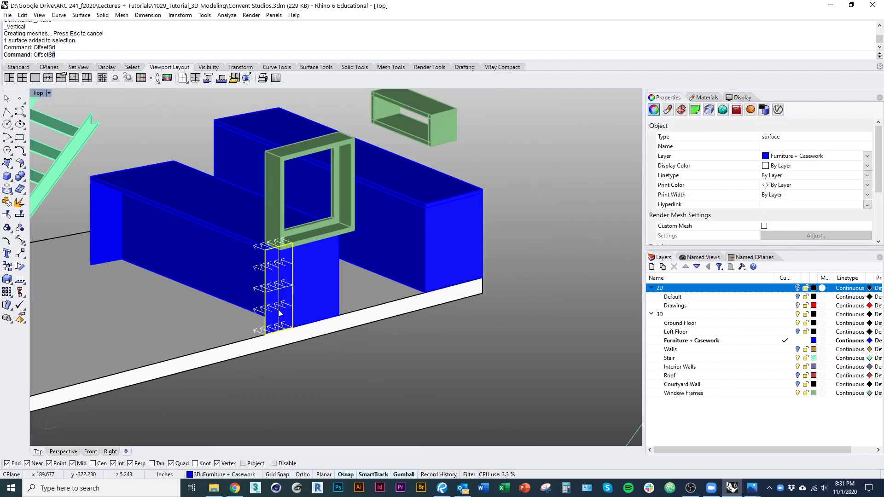
right_click_drag(212, 311, 394, 268)
key("Return")
key("ctrl+z")
key("Return")
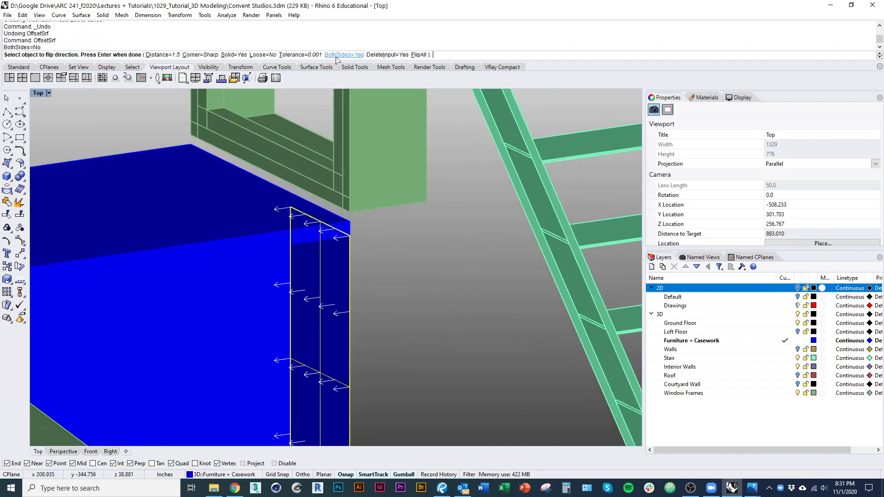
key("Return")
Step: Extrude the box's left-end surface 1.5 along a custom direction with ExtrudeSrf
scroll(278, 308, "down", 5)
right_click_drag(278, 308, 295, 319)
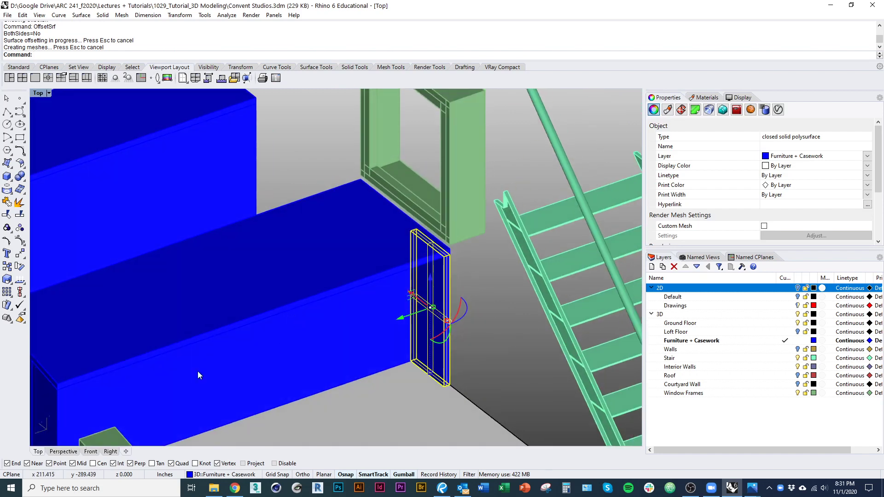
right_click_drag(198, 371, 363, 231, "shift")
left_click(221, 318)
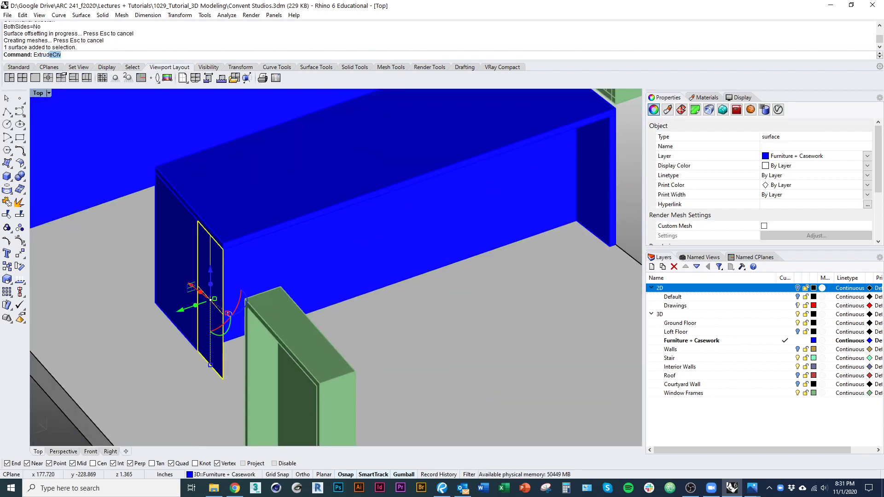
type("eS")
key("Return")
right_click_drag(327, 331, 272, 412)
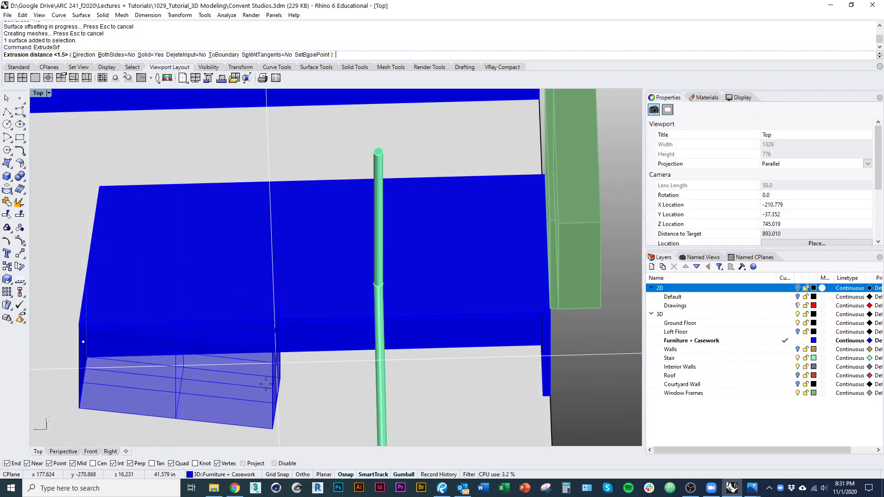
type("d")
key("Return")
left_click(146, 425)
left_click(190, 425, "shift")
right_click_drag(189, 420, 223, 355)
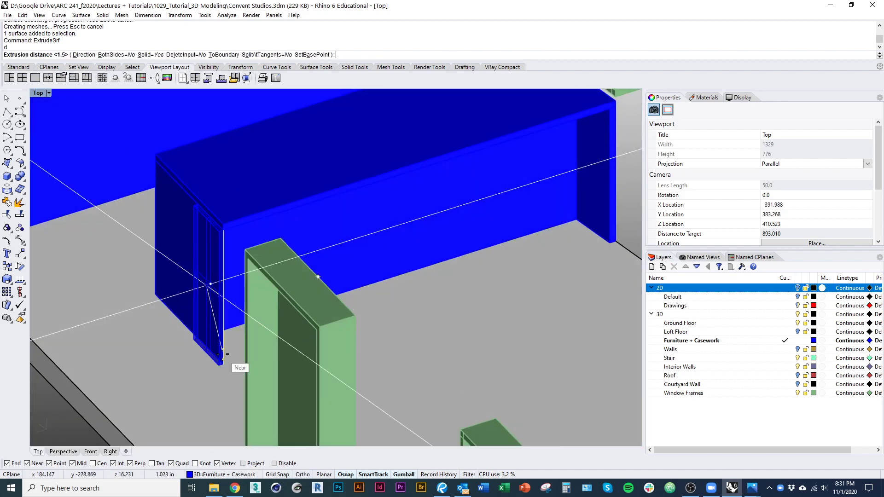
type("1.5")
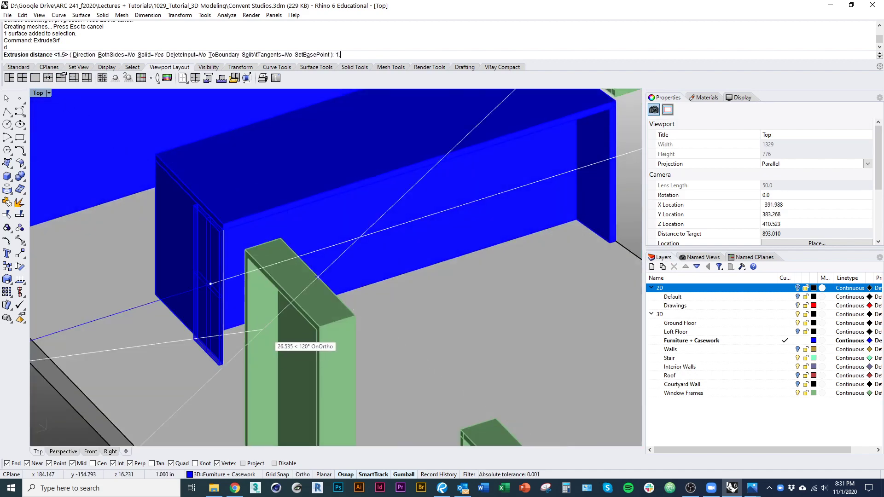
key("Return")
Step: Delete the extruded surface and begin moving the solid door panel
right_click_drag(269, 315, 223, 207)
key("Delete")
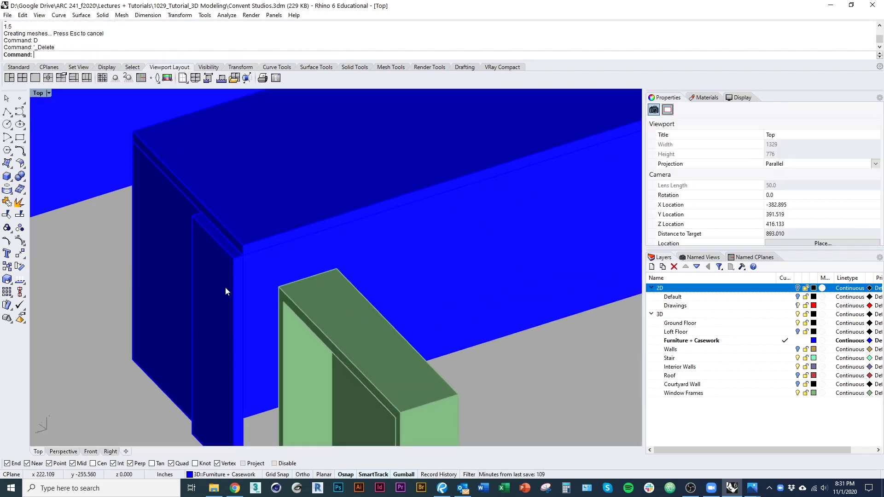
left_click(236, 273)
type("m")
key("Return")
Step: Move the door panel into its new position
left_click(234, 258)
left_click(244, 255)
right_click_drag(244, 256, 382, 304)
Step: Draw a new box from the casework corner under the blue counter's overhang
left_click(7, 176)
scroll(248, 316, "up", 5)
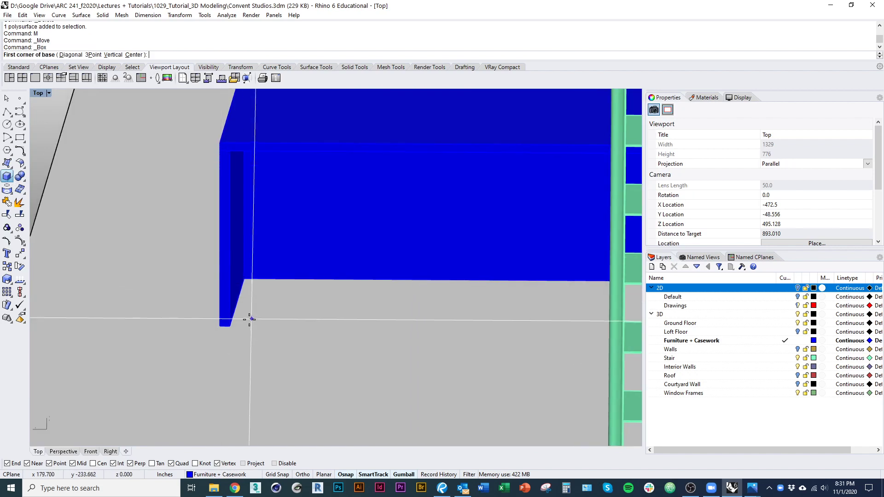
left_click(231, 326)
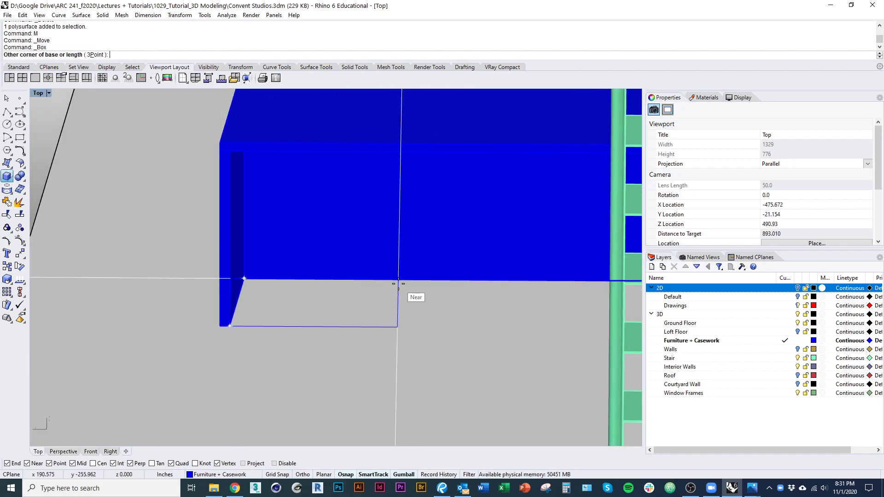
left_click(273, 152)
right_click_drag(301, 190, 328, 258)
left_click(330, 261)
right_click_drag(399, 186, 342, 235)
Step: Move the box's vertical edge, checking it in wireframe and shaded display
key("Escape")
left_click(359, 256, "ctrl+shift")
type("m")
key("Return")
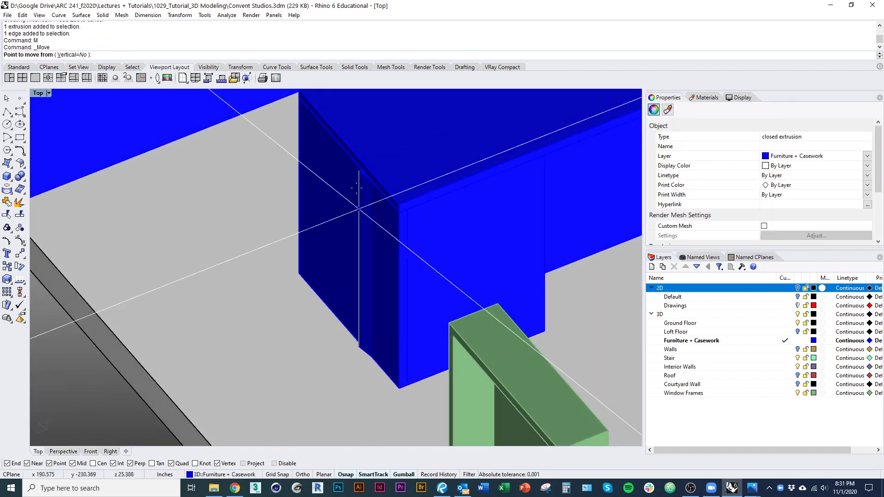
key("ctrl+alt+w")
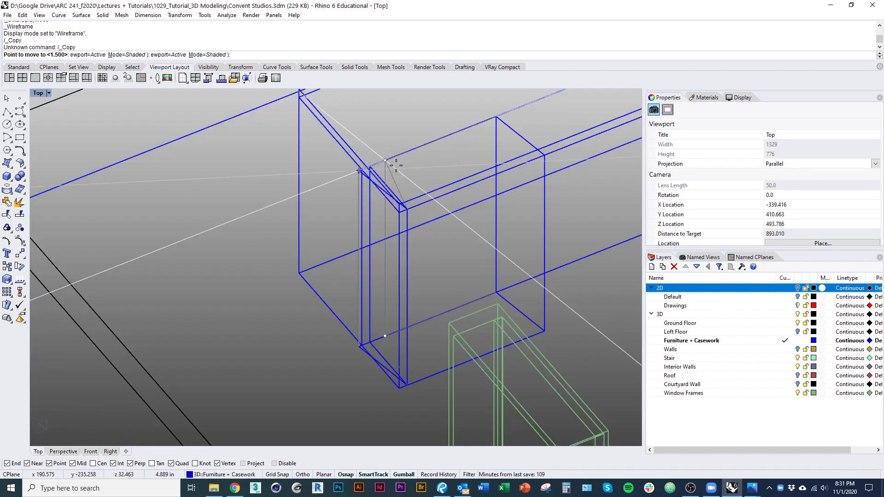
right_click_drag(389, 162, 276, 173)
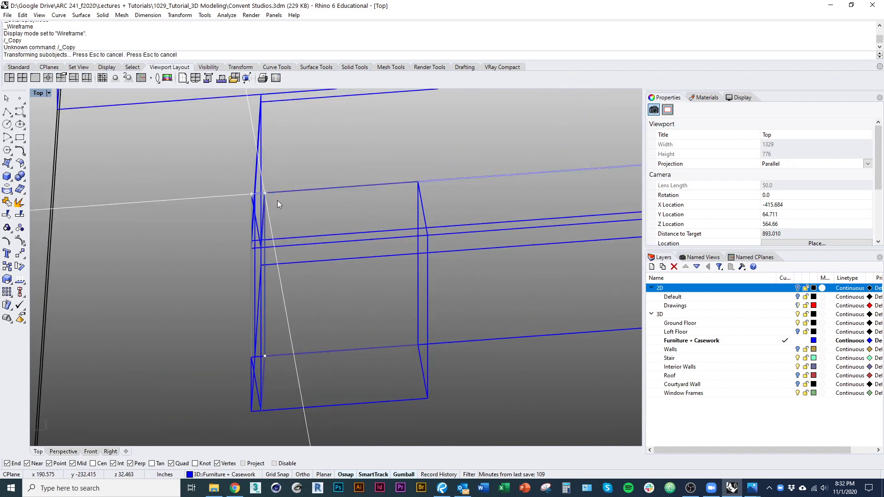
scroll(305, 217, "down", 7)
key("ctrl+alt+s")
right_click_drag(310, 237, 289, 258)
key("Escape")
mouse_move(350, 339)
right_mouse_down("ctrl+shift")
mouse_move(314, 287)
mouse_move(251, 233)
right_mouse_up("ctrl+shift")
Step: Select the blue furniture box to inspect it, then clear the selection
left_click(251, 233)
scroll(335, 275, "up", 5)
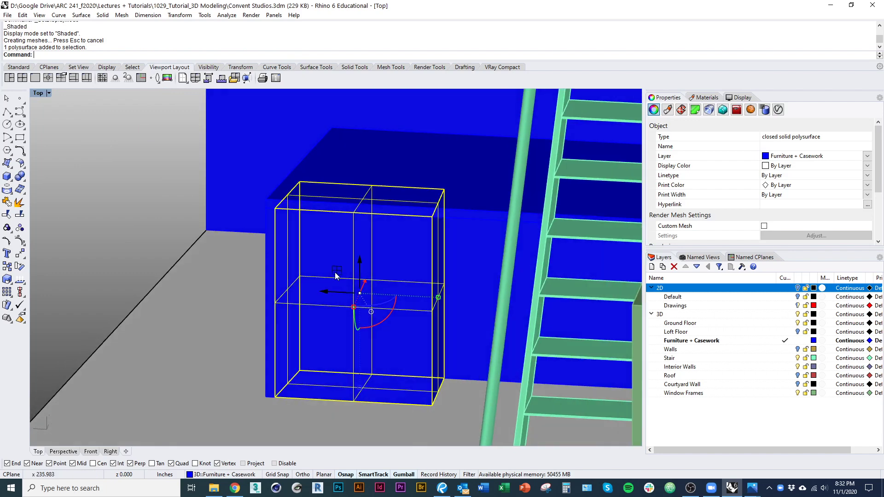
scroll(335, 276, "down", 4)
key("Escape")
scroll(327, 267, "down", 6)
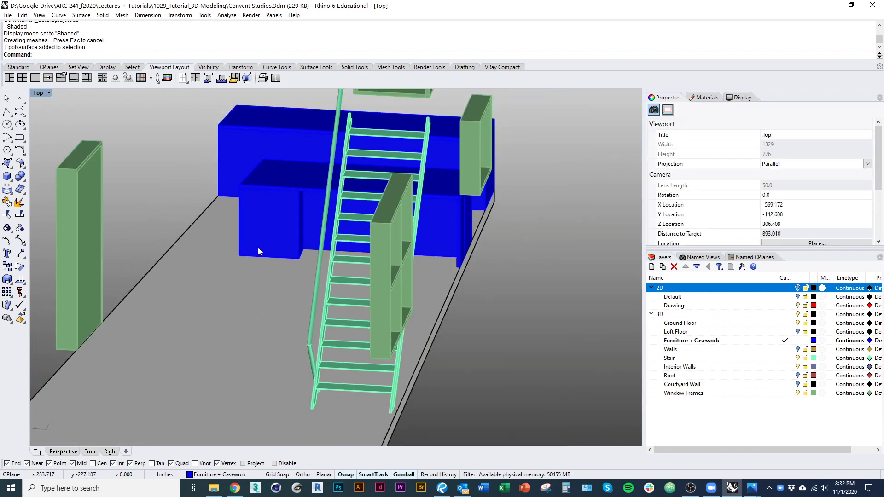
Step: Push one face of the casework box beside the stair outward with the gumball
right_click_drag(258, 252, 245, 295, "ctrl+shift")
scroll(288, 291, "up", 2)
right_click_drag(297, 279, 263, 230, "ctrl+shift")
left_click(269, 227, "ctrl+shift")
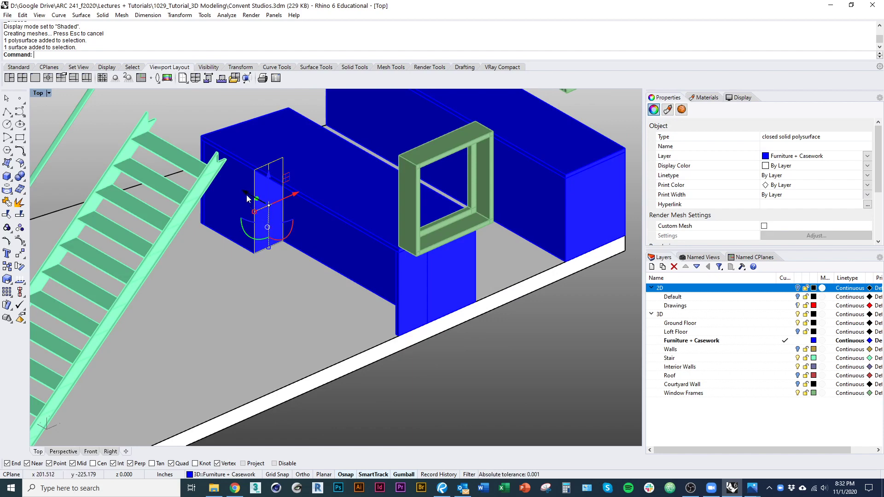
left_click_drag(247, 196, 236, 189)
scroll(236, 195, "down", 5)
right_click_drag(245, 235, 235, 291, "ctrl+shift")
Step: Try moving a casework face with MoveFace, then undo the move
left_click(124, 247)
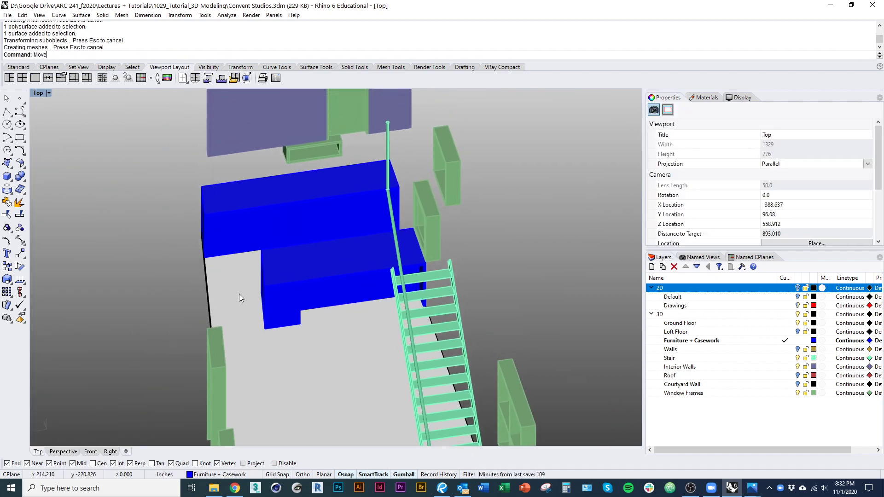
type("MoveFace")
key("Return")
right_click_drag(359, 346, 213, 303, "ctrl+shift")
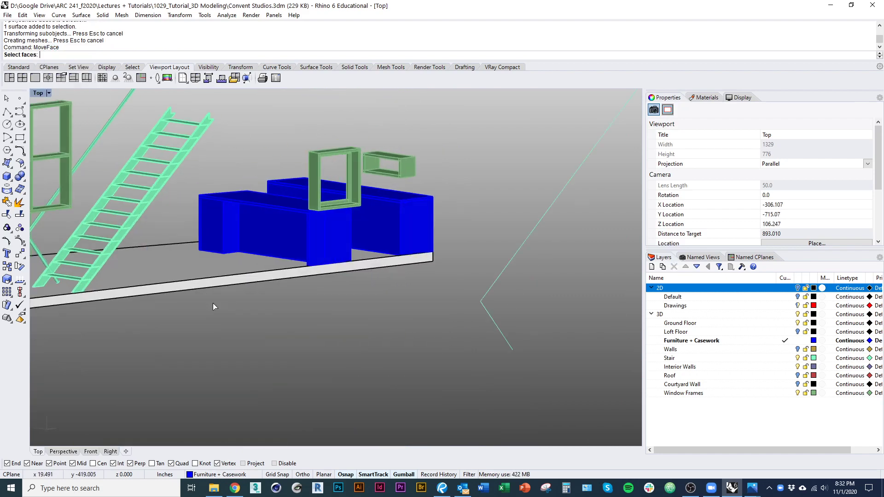
scroll(232, 229, "up", 6)
right_click(213, 224)
right_click_drag(212, 224, 246, 280, "ctrl+shift")
left_click(246, 329)
left_click(275, 340)
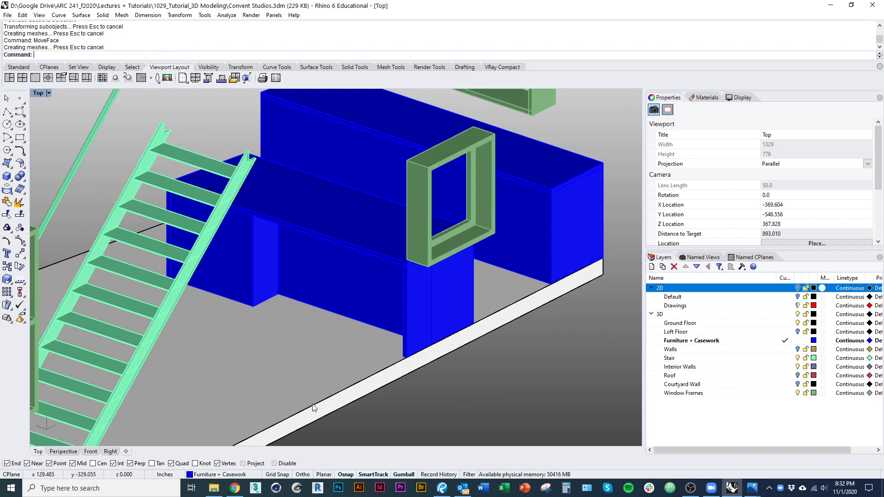
key("ctrl+z")
right_click_drag(284, 372, 338, 313, "ctrl+shift")
scroll(331, 366, "down", 7)
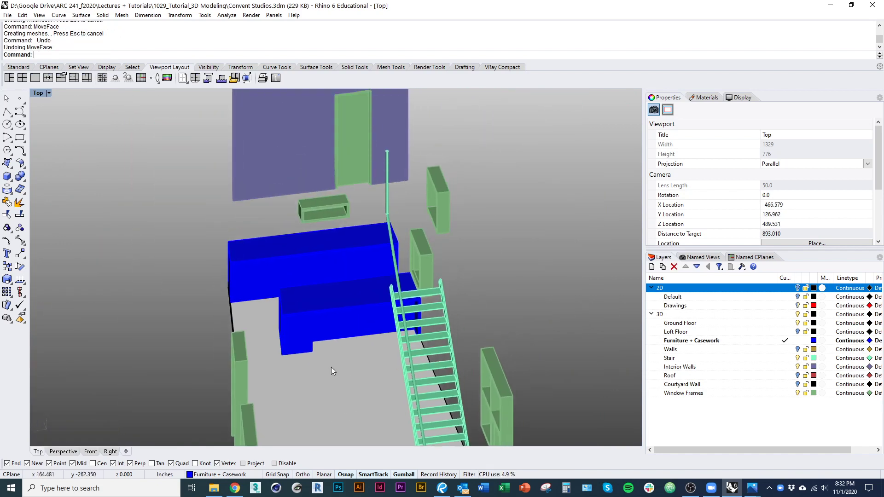
scroll(327, 316, "up", 2)
Step: Switch to the Convent Studios Google Images results in Chrome
key("alt+Tab")
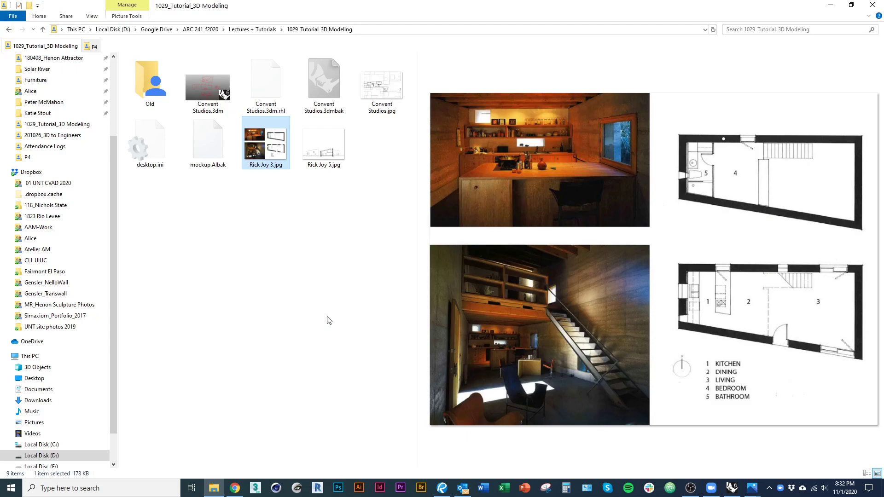
key("alt+Tab")
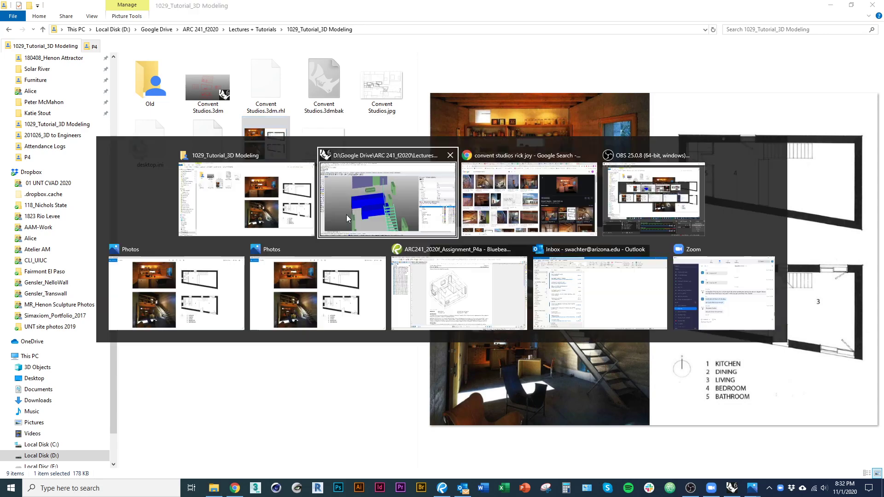
left_click(501, 186)
scroll(349, 366, "down", 4)
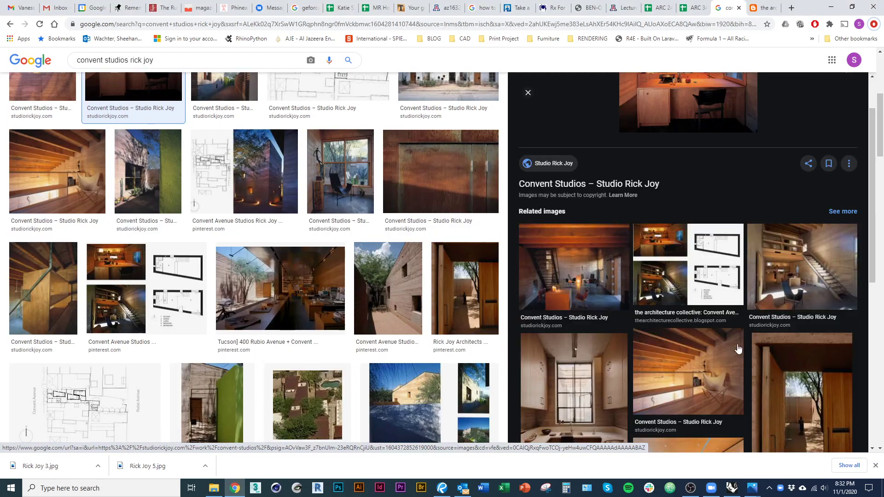
Step: Open the staircase image result, enlarge the orange interior photo, and scroll the Convent Avenue Studios page
left_click(785, 306)
scroll(641, 359, "down", 2)
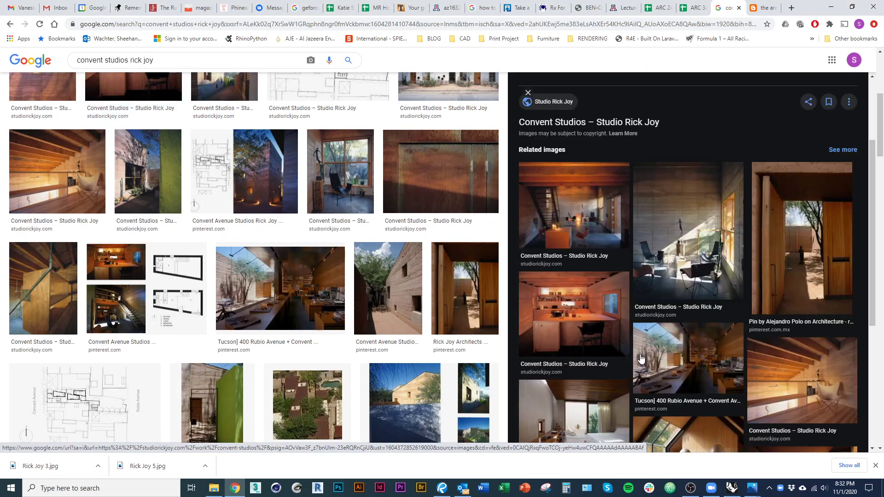
left_click(578, 330)
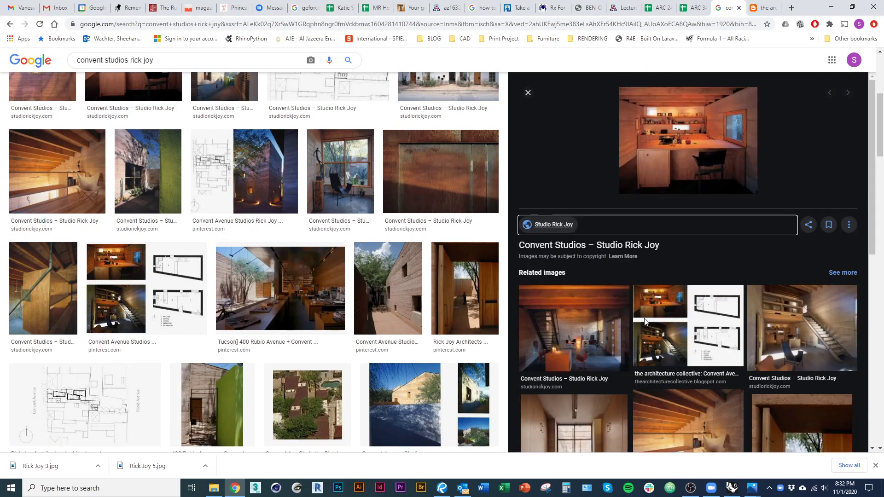
scroll(419, 240, "down", 6)
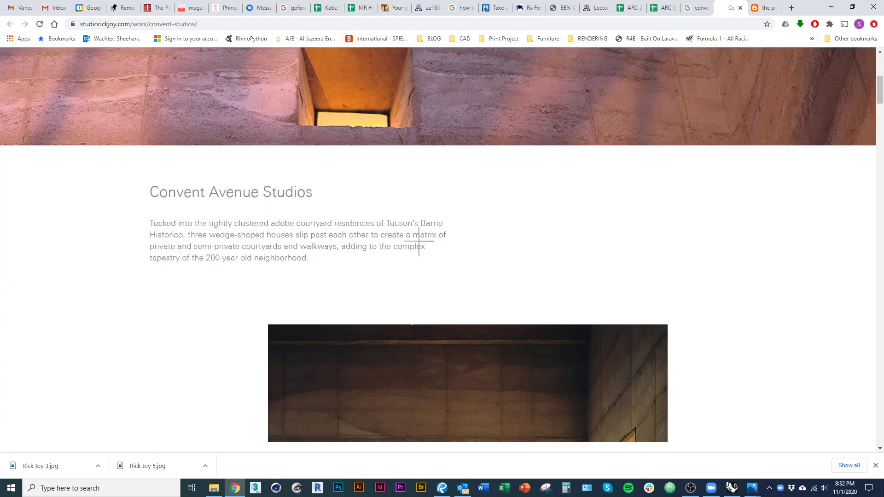
scroll(420, 241, "down", 10)
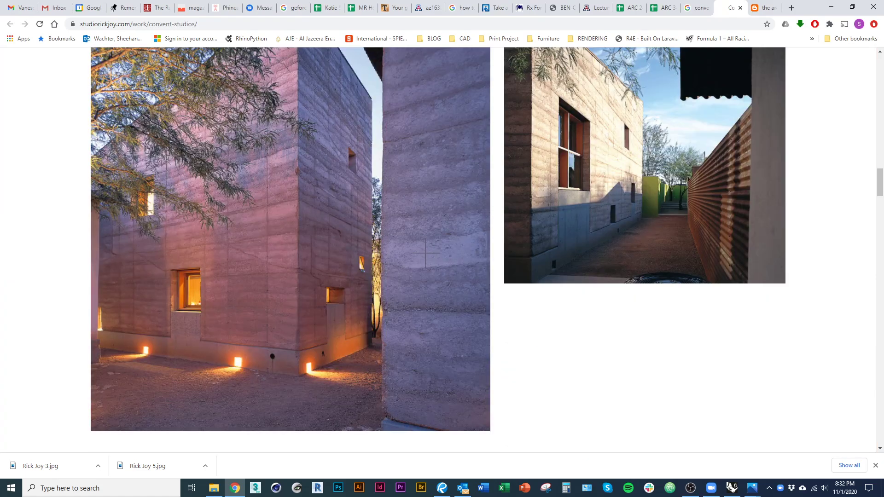
scroll(425, 253, "down", 10)
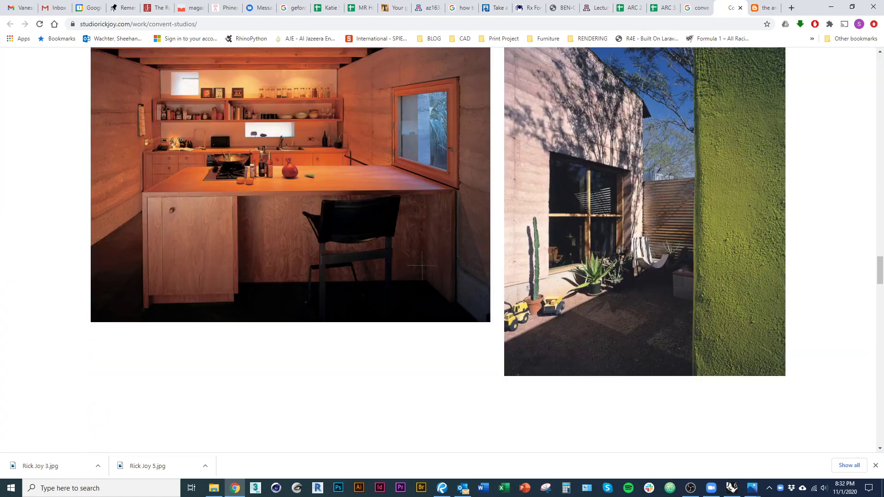
scroll(438, 249, "up", 1)
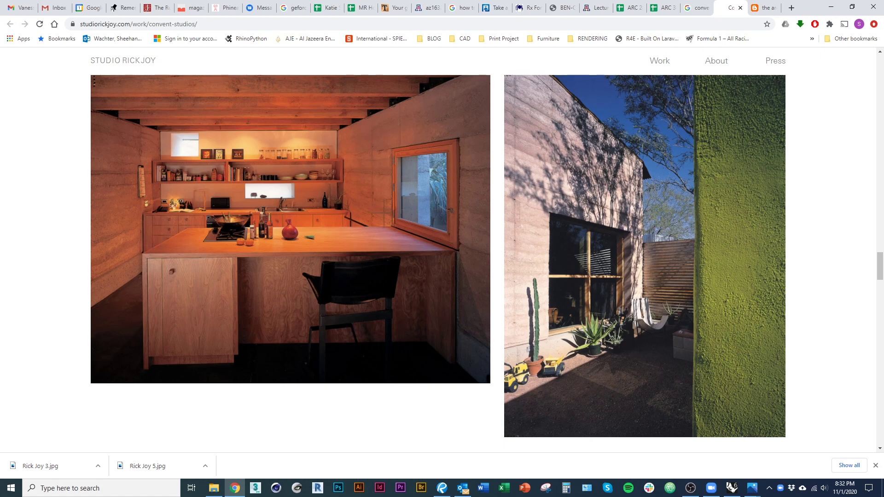
Step: Switch from the Chrome reference photos back to the Rhino Convent Studios model
key("alt+Tab")
key("alt+Tab")
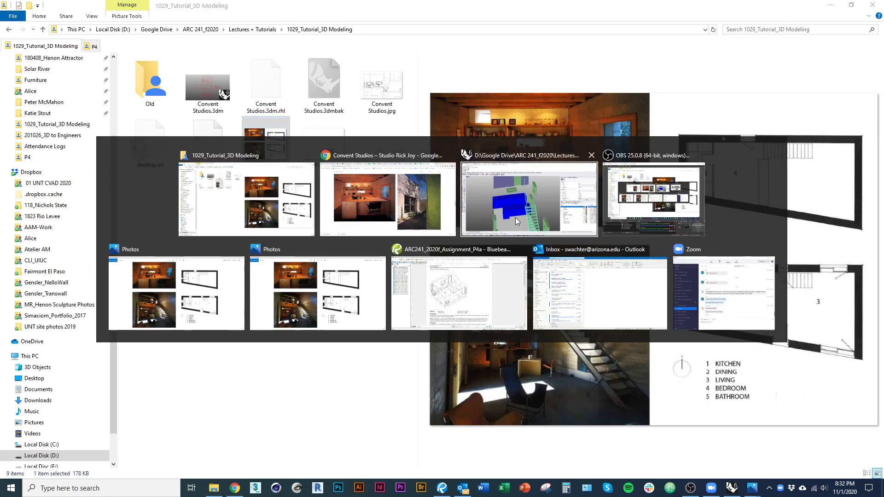
key("alt+Tab")
scroll(290, 282, "up", 5)
left_click(263, 295)
Step: Move the near end face of the casework box 1.5 outward
right_click_drag(263, 296, 304, 292)
right_click_drag(257, 322, 285, 293, "shift")
key("Escape")
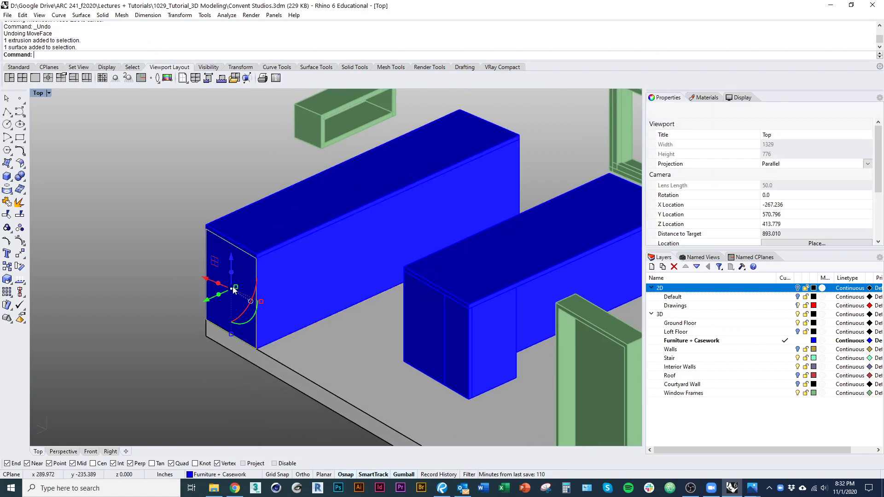
left_click(282, 341)
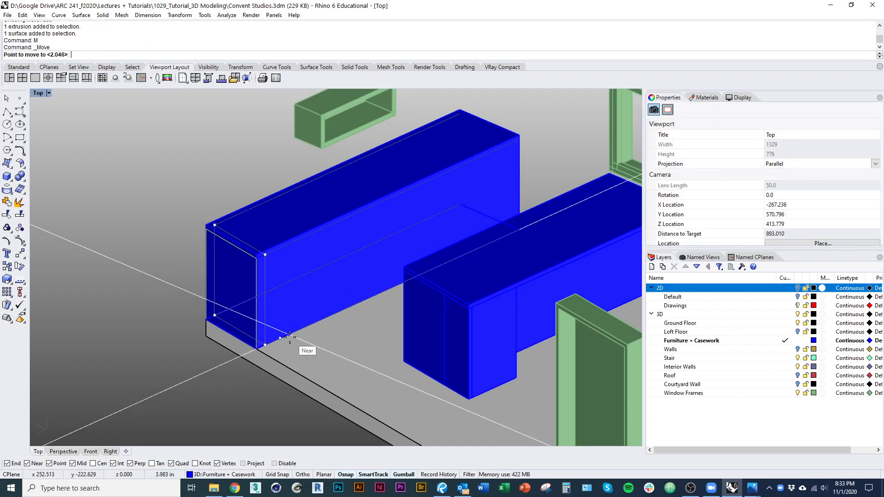
left_click(290, 338)
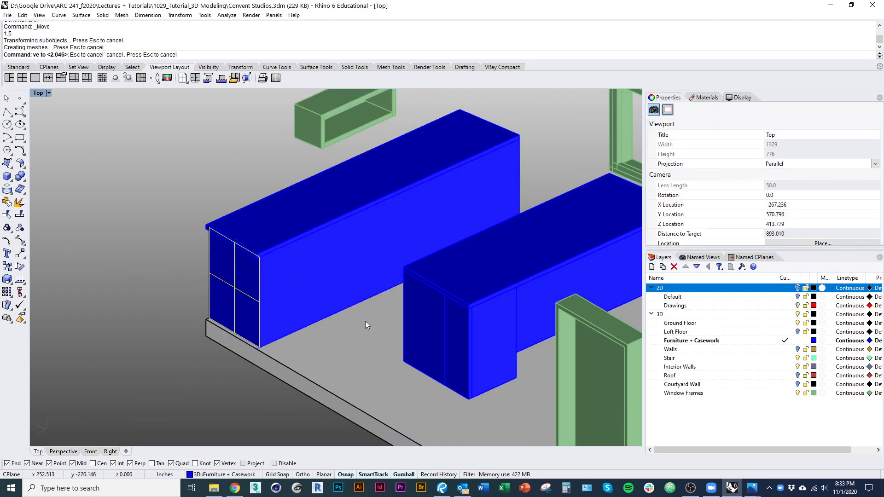
Step: Move the opposite end face of the casework box 1.5 outward as well
right_click_drag(476, 320, 353, 311)
left_click(637, 331)
left_click(579, 326, "ctrl+shift")
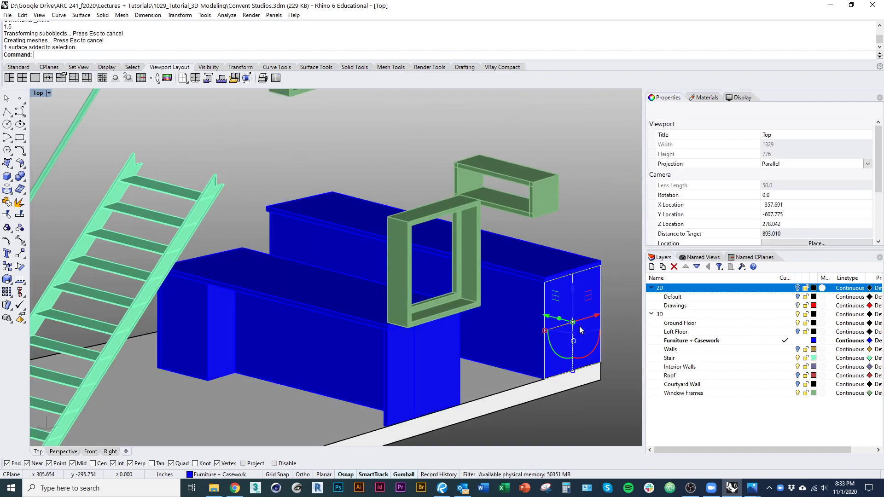
type("m")
key("Return")
left_click(545, 380)
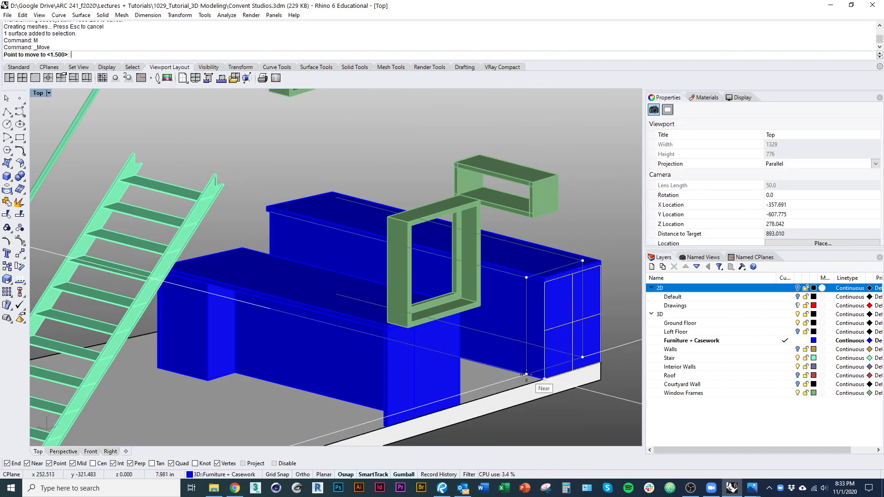
left_click(526, 375)
right_click_drag(511, 368, 471, 361)
key("Escape")
Step: Check the narrow front-left casework piece, then start the Box command
right_click_drag(531, 357, 495, 349)
left_click(358, 436)
key("Escape")
type("B")
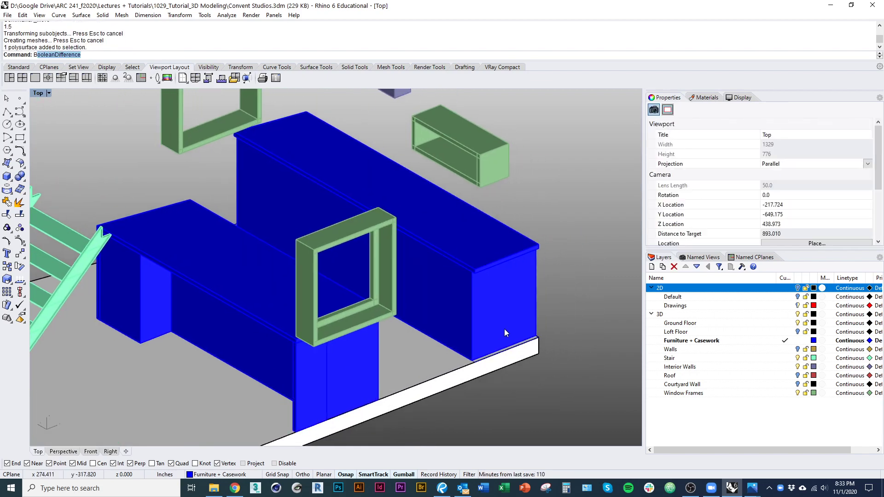
type("ox")
key("Return")
scroll(459, 358, "up", 5)
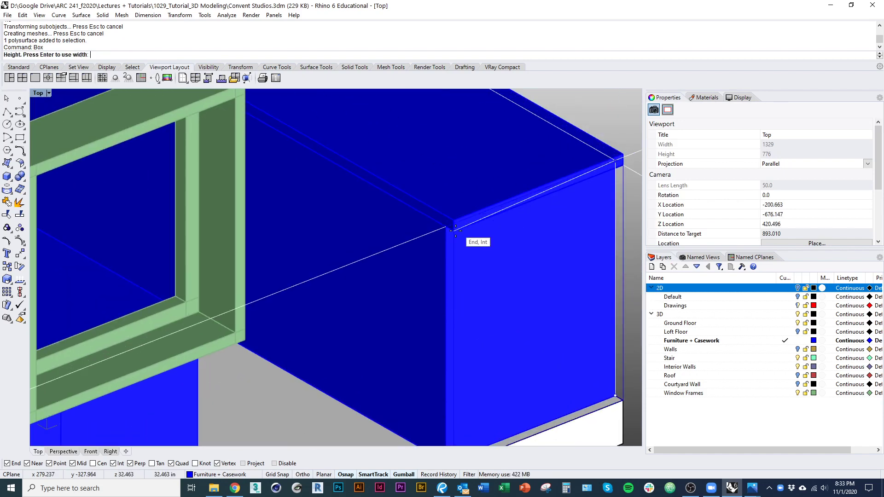
Step: Set the new box's height and review it beside the casework
left_click(455, 231)
scroll(464, 249, "down", 6)
left_click(476, 288)
right_click_drag(477, 287, 428, 276, "ctrl+shift")
scroll(428, 276, "down", 3)
right_click_drag(428, 276, 372, 291)
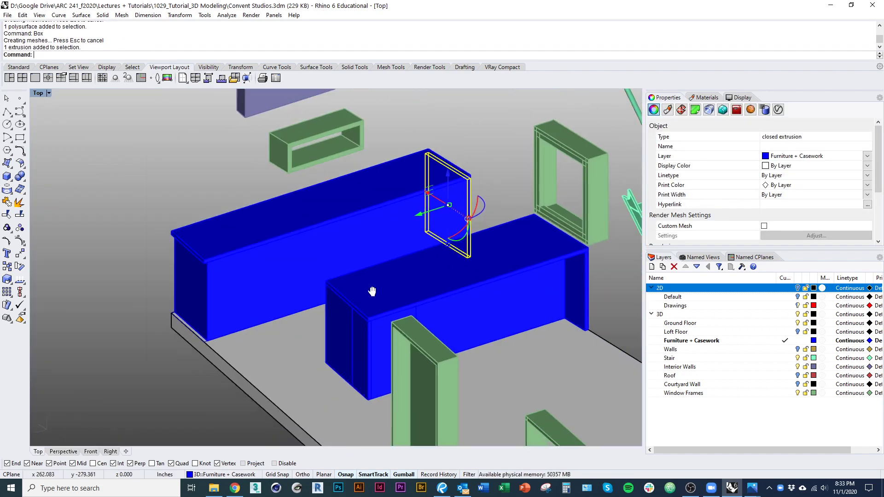
scroll(206, 283, "up", 2)
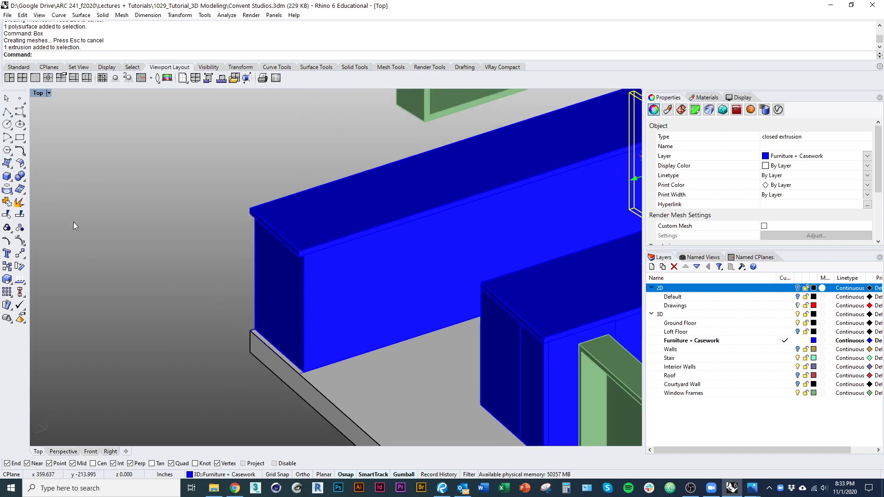
scroll(126, 221, "down", 5)
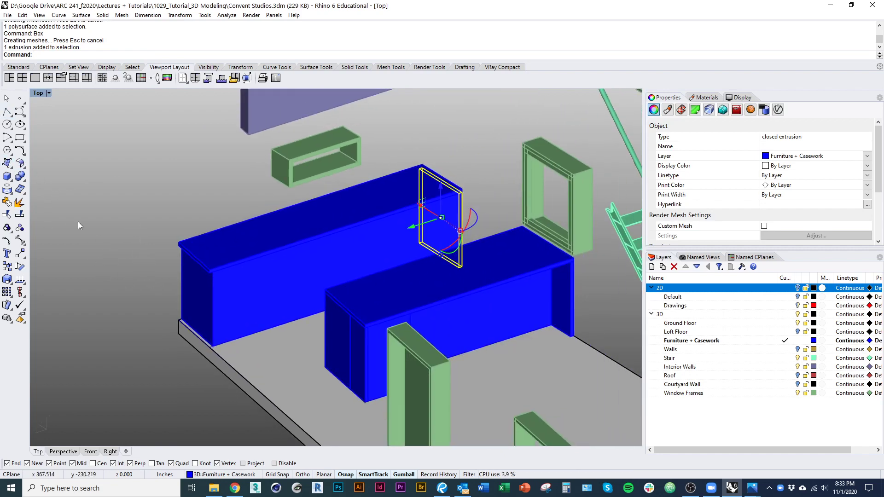
Step: Draw a vertical plane at the counter end and extrude it 1.5 thick
left_click(14, 168)
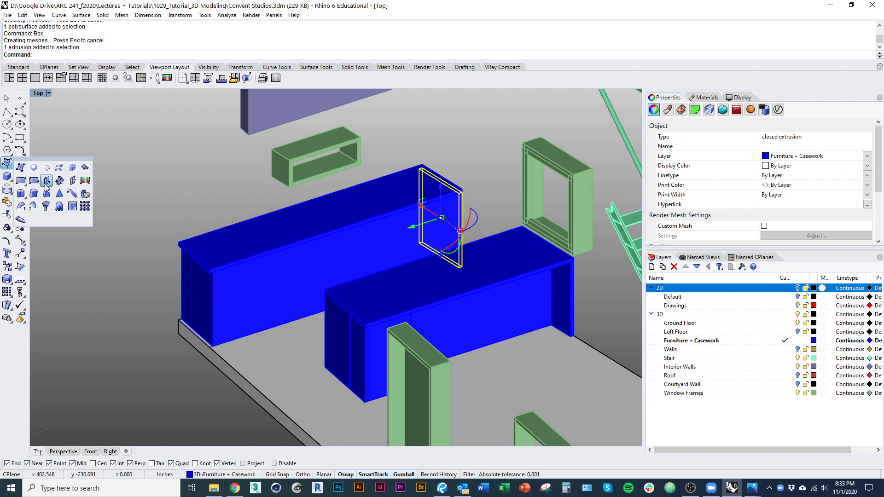
left_click(46, 181)
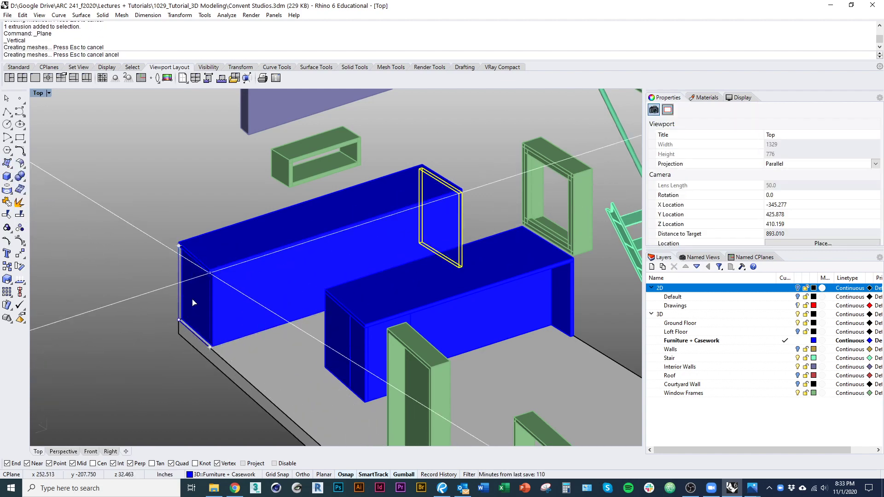
scroll(192, 303, "up", 3)
type("es")
key("Return")
scroll(255, 345, "up", 3)
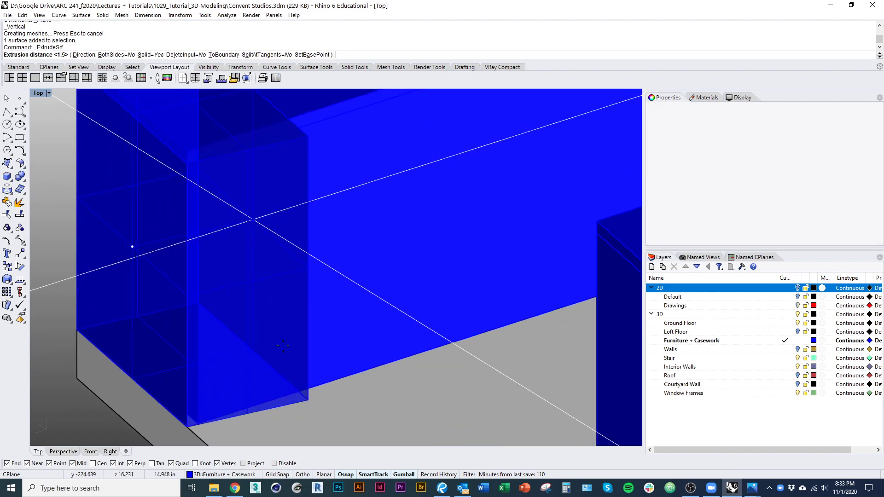
type("d")
key("Return")
left_click(276, 366)
left_click(226, 394)
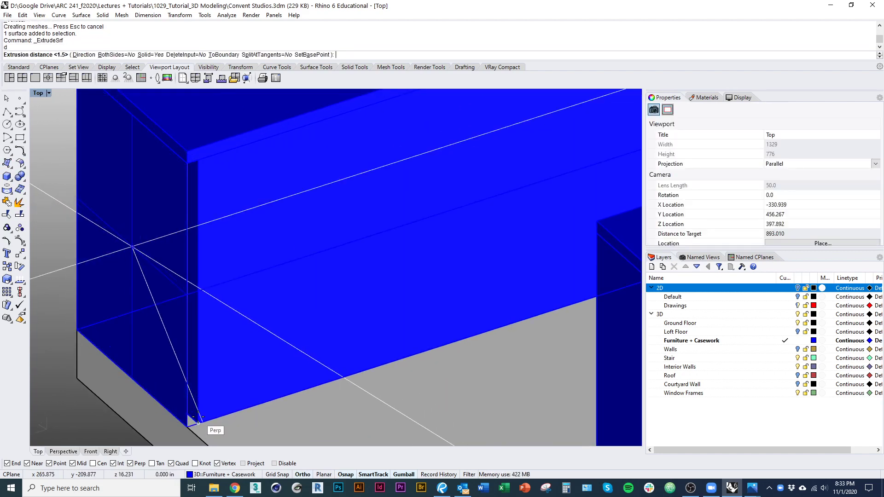
type("1.5")
key("Return")
Step: Try moving the new end panel, then undo the misplaced move
left_click(178, 429)
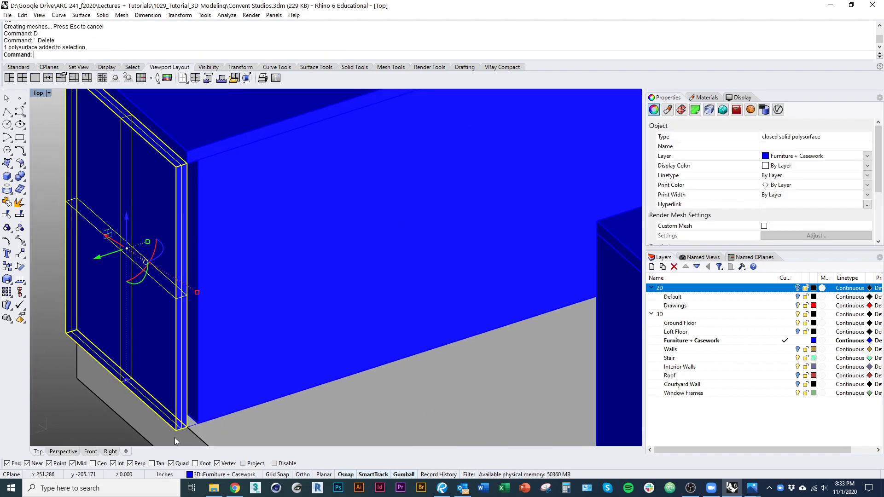
type("m")
key("Return")
left_click(187, 428)
left_click(198, 424)
scroll(160, 363, "down", 7)
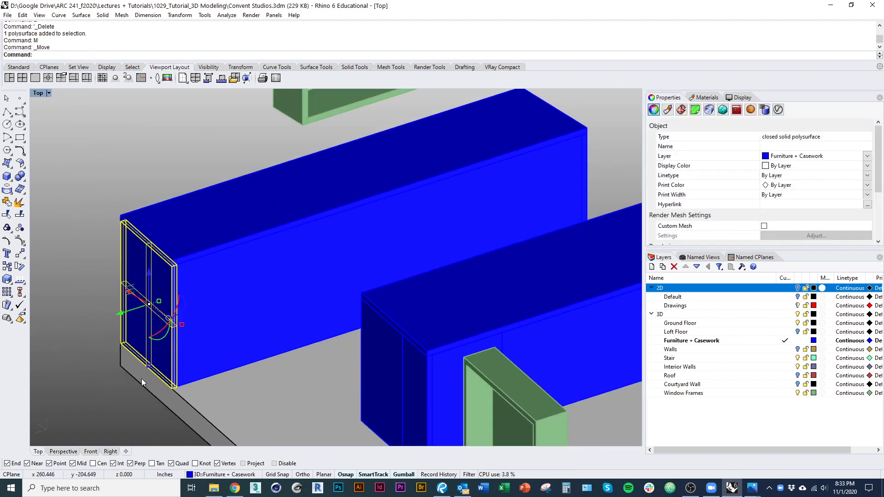
scroll(142, 378, "up", 6)
key("ctrl+z")
Step: Move the end panel from its outer bottom corner flush to the box corner
type("m")
key("Return")
left_click(122, 410)
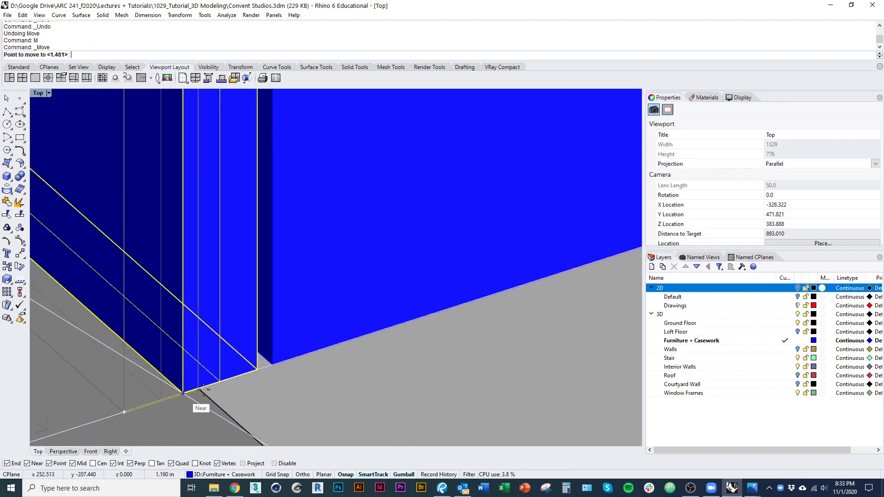
left_click(198, 389)
scroll(193, 343, "down", 15)
scroll(236, 395, "down", 4)
key("Escape")
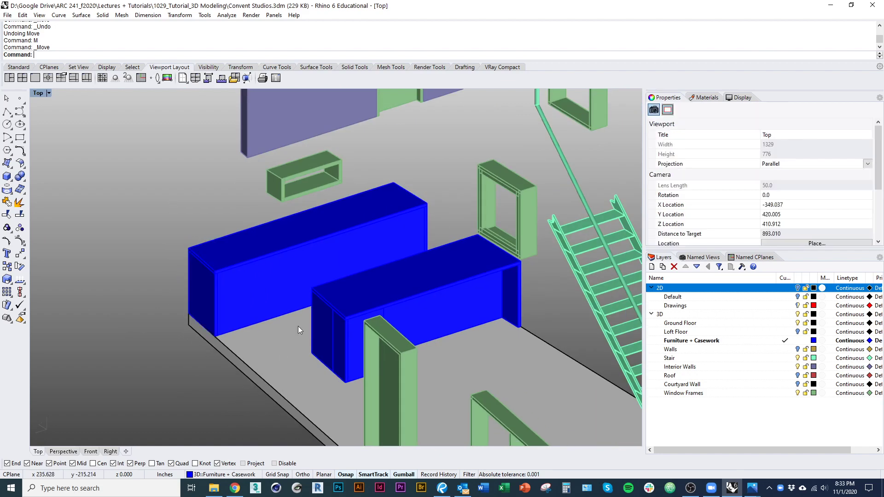
scroll(302, 269, "up", 6)
right_click_drag(302, 269, 203, 258)
left_click(229, 249)
key("Escape")
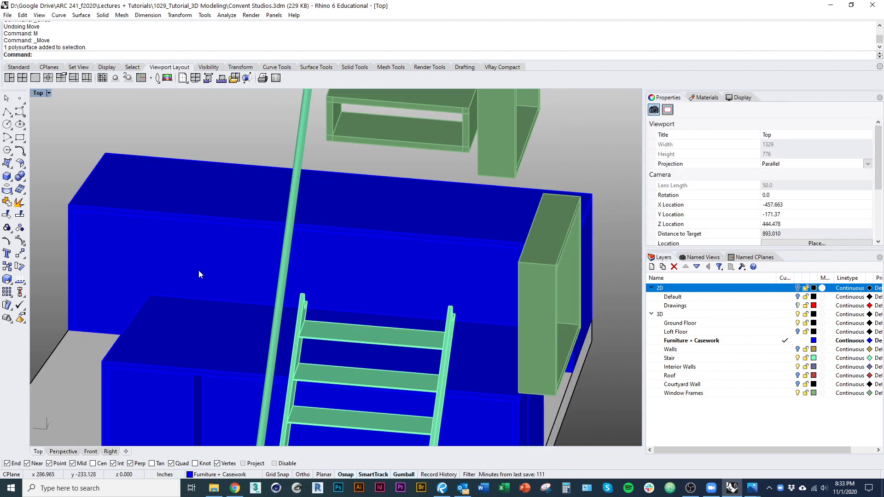
Step: Show the 2D layer and extrude the small outline curve into a long bar
scroll(229, 270, "down", 8)
right_click_drag(251, 297, 304, 364)
mouse_move(304, 364)
right_mouse_down()
mouse_move(318, 355)
mouse_move(292, 363)
mouse_move(484, 348)
mouse_move(299, 351)
right_mouse_up()
left_click(798, 289)
right_click_drag(424, 333, 360, 343, "shift")
right_click_drag(360, 343, 311, 223, "shift")
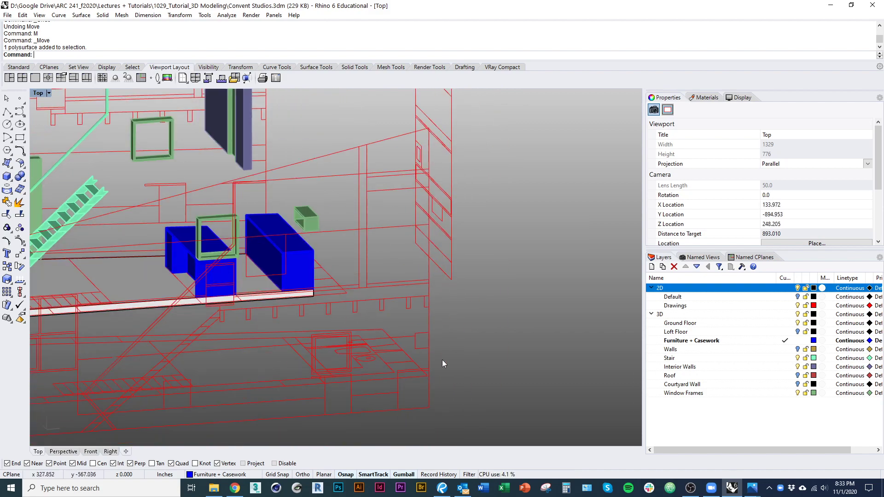
left_click(429, 348)
type("Extrude")
key("Return")
right_click_drag(344, 286, 441, 326)
left_click(387, 355)
Step: Show the Walls layer, split the bar at the wall, and delete the unwanted pieces
right_click_drag(559, 348, 540, 386, "shift")
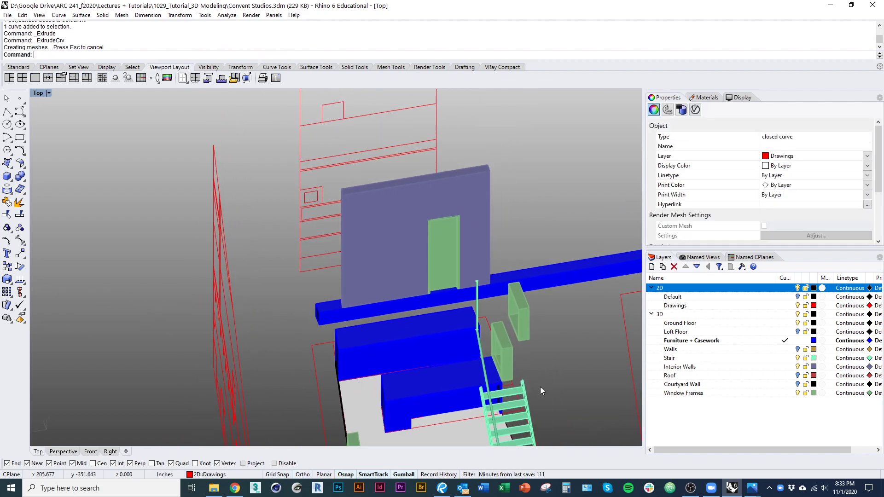
left_click(797, 351)
right_click_drag(581, 349, 515, 357)
left_click(458, 352)
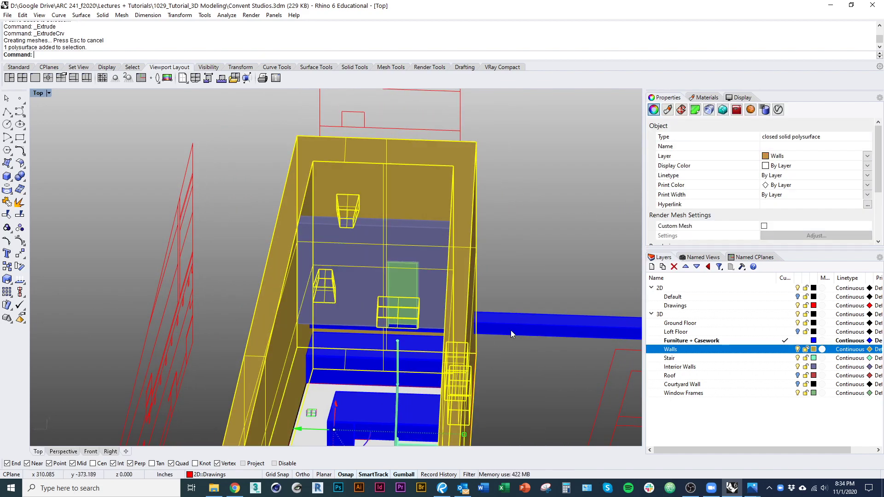
left_click(511, 331)
key("ctrl+shift+s")
left_click(458, 347)
key("Return")
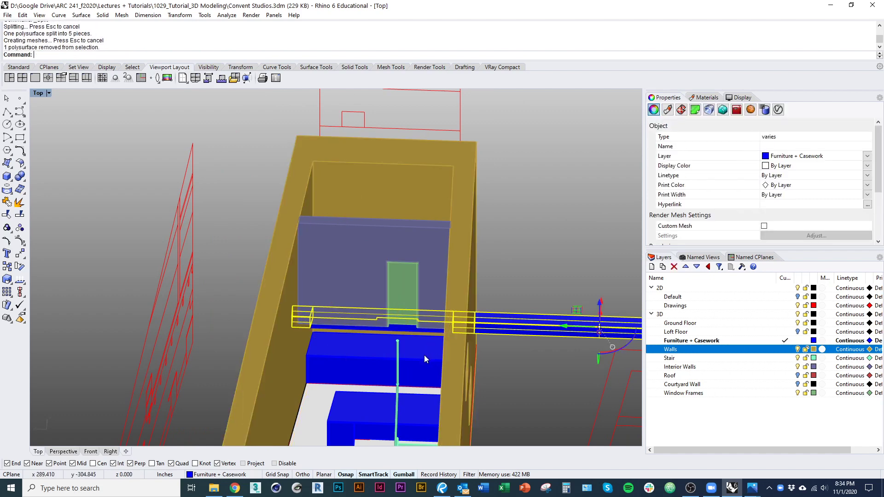
key("Delete")
Step: Hide the Walls layer and raise the remaining blue bar above the green frame
right_click_drag(368, 322, 465, 383)
left_click(437, 351)
left_click(798, 350)
scroll(420, 367, "up", 7)
left_click(394, 342)
right_click_drag(543, 359, 431, 318)
right_click_drag(530, 341, 607, 364, "shift")
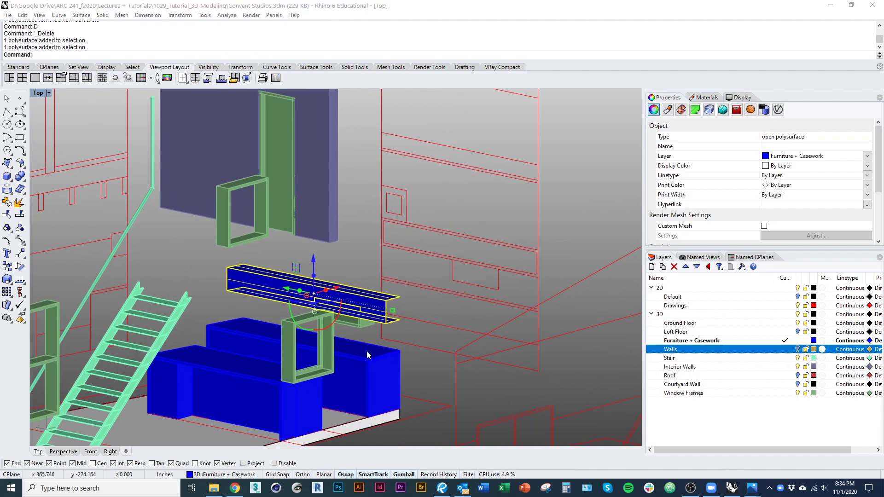
right_click_drag(367, 355, 250, 369)
scroll(250, 369, "up", 5)
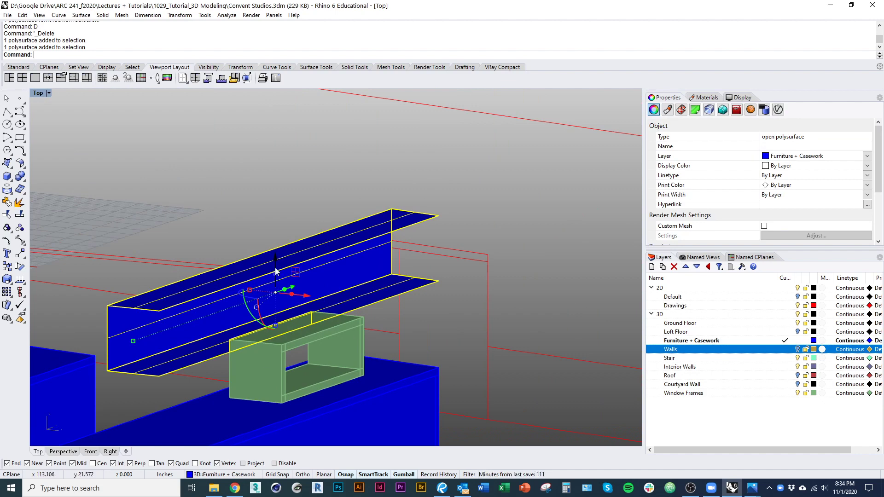
left_click_drag(276, 272, 282, 248)
right_click_drag(282, 248, 303, 290, "shift")
scroll(282, 275, "down", 2)
right_click_drag(343, 317, 323, 334)
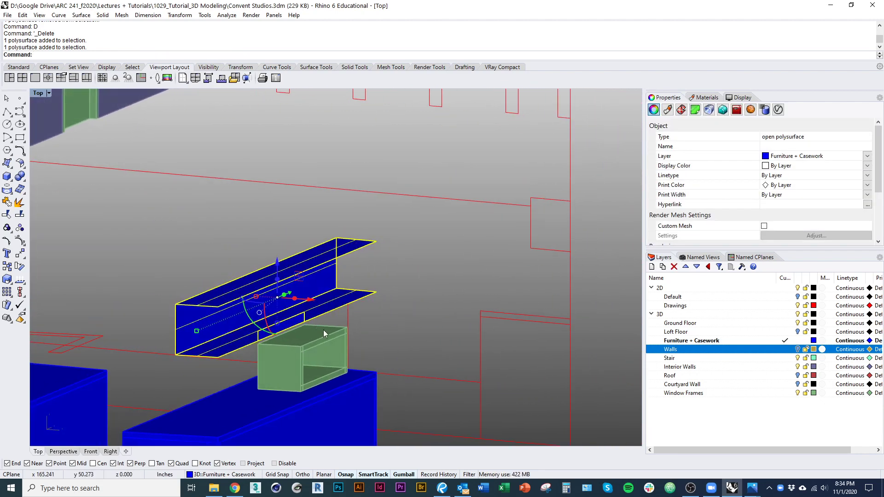
Step: Explode the blue bar into separate surfaces and delete the unneeded surface
key("Return")
key("Escape")
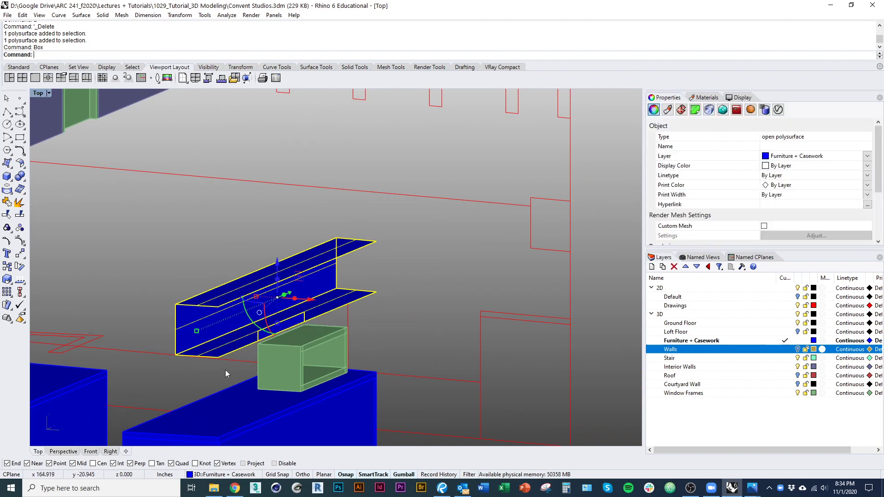
type("Explode")
key("Return")
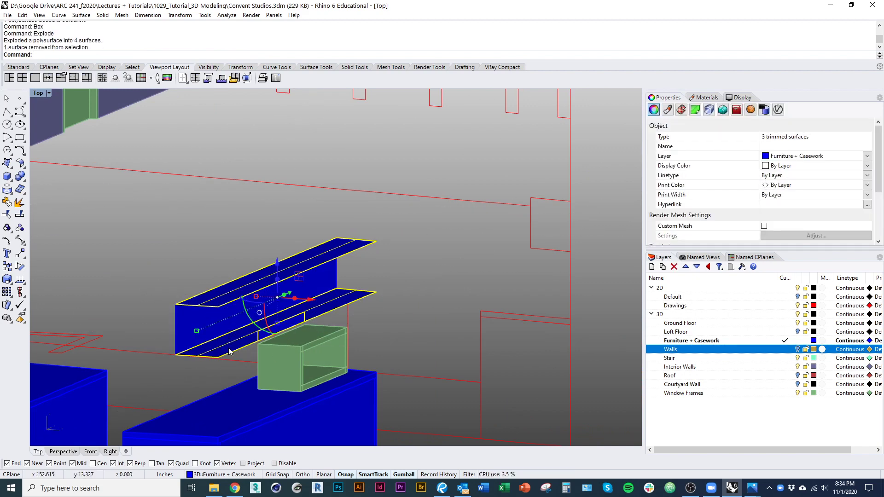
key("Delete")
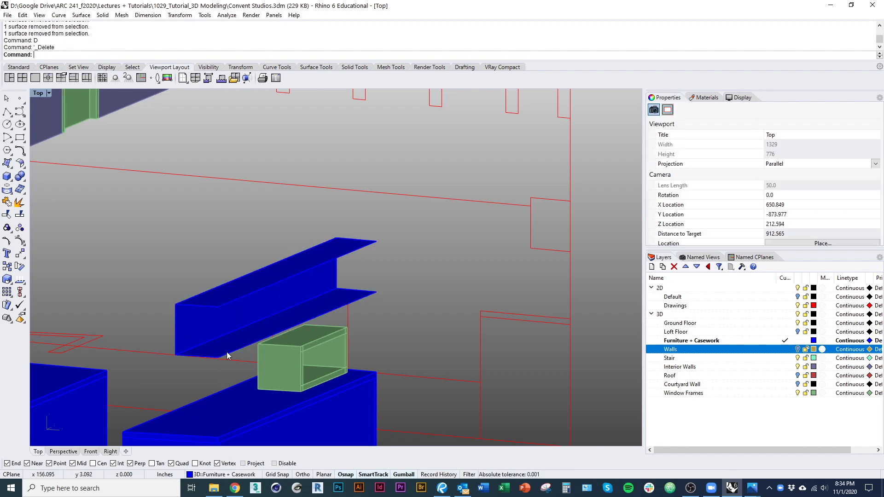
Step: Extrude the lower shelf surface into a 1.5-inch slab and delete the original surface
left_click(214, 359)
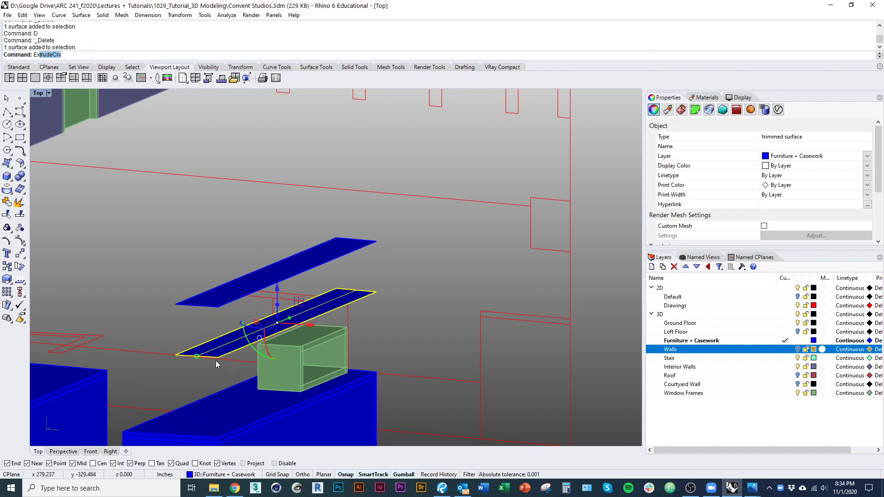
type("Extrud")
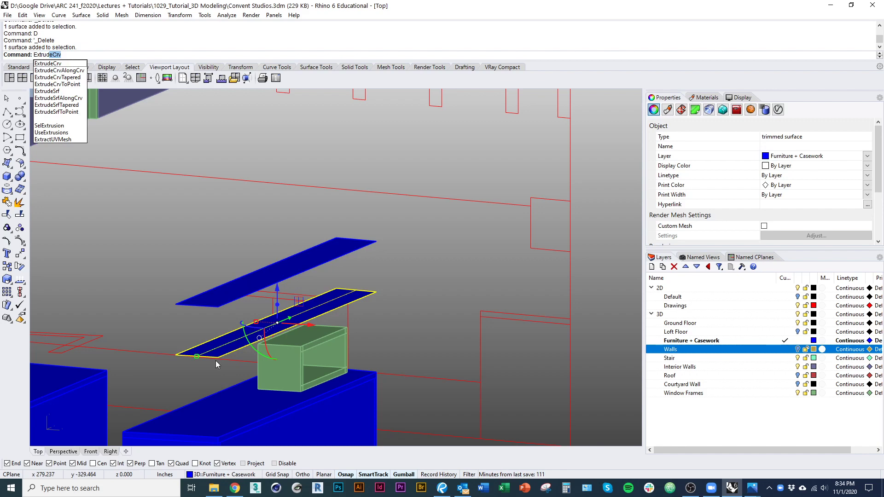
left_click(74, 95)
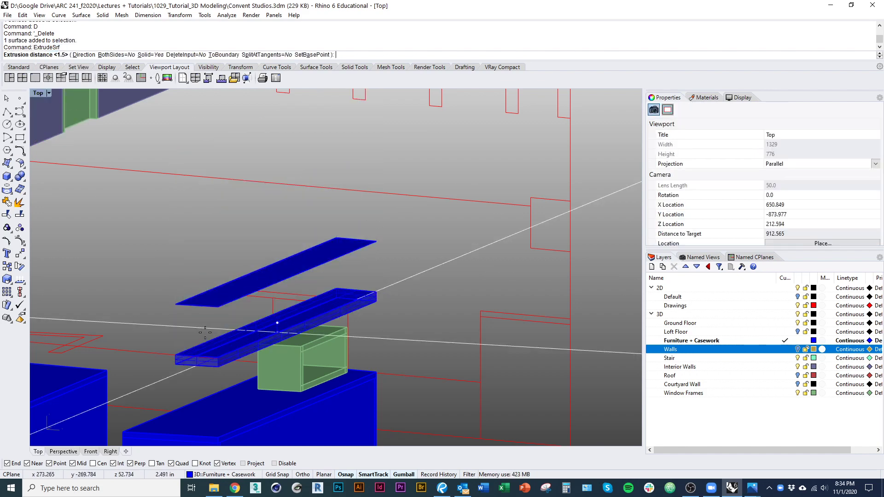
type("1.5")
key("Return")
scroll(258, 370, "up", 7)
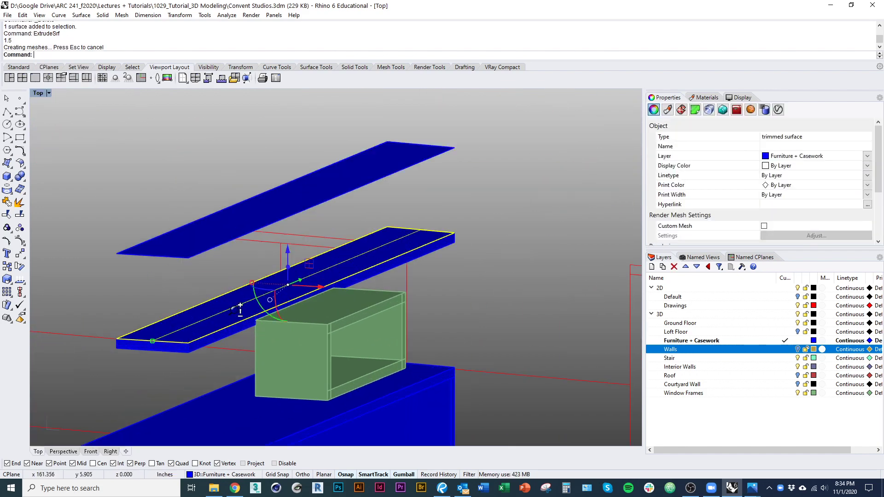
type("d")
key("Return")
Step: Thicken the upper shelf surface to 1.5 inches and delete its leftover flat surface
left_click(174, 228)
type("d")
key("Return")
key("ctrl+z")
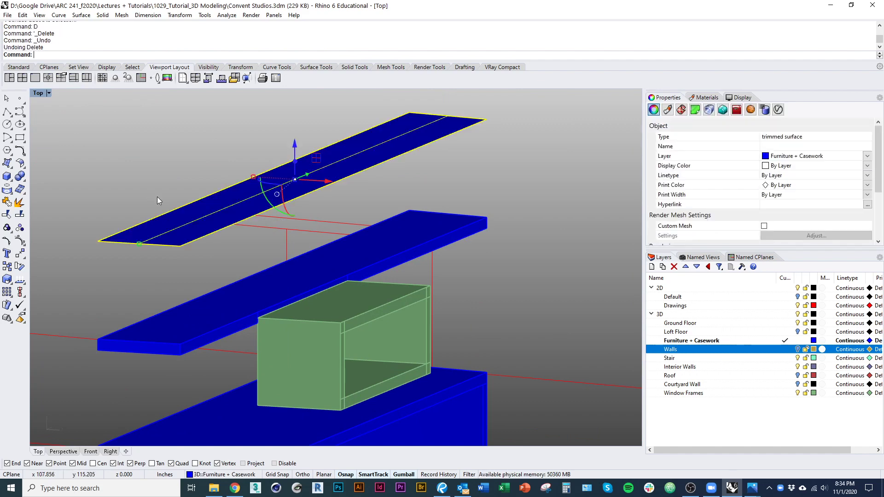
key("Return")
left_click(150, 201)
right_click_drag(151, 201, 143, 240)
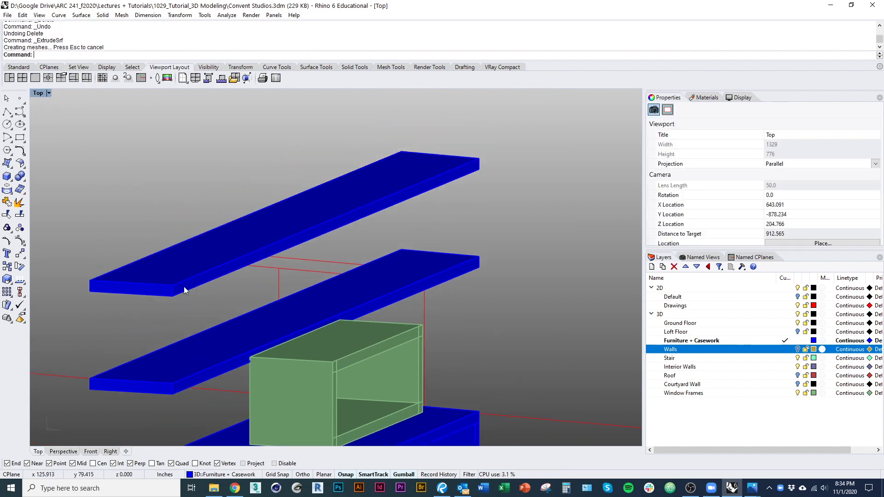
left_click(167, 261)
left_click(184, 284)
type("d")
key("Return")
scroll(175, 277, "down", 2)
Step: Draw vertical planes at both shelf ends, spanning up to the upper slab
left_click(175, 278)
left_click(196, 347)
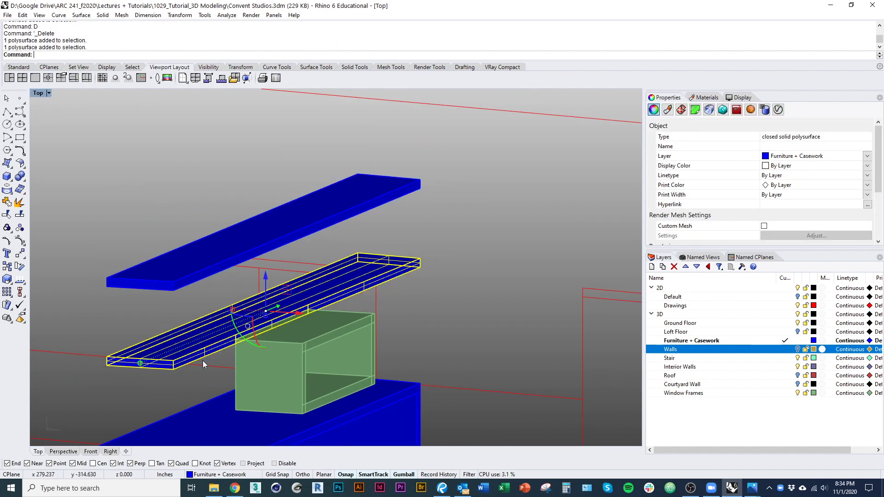
scroll(263, 307, "up", 4)
scroll(270, 283, "down", 5)
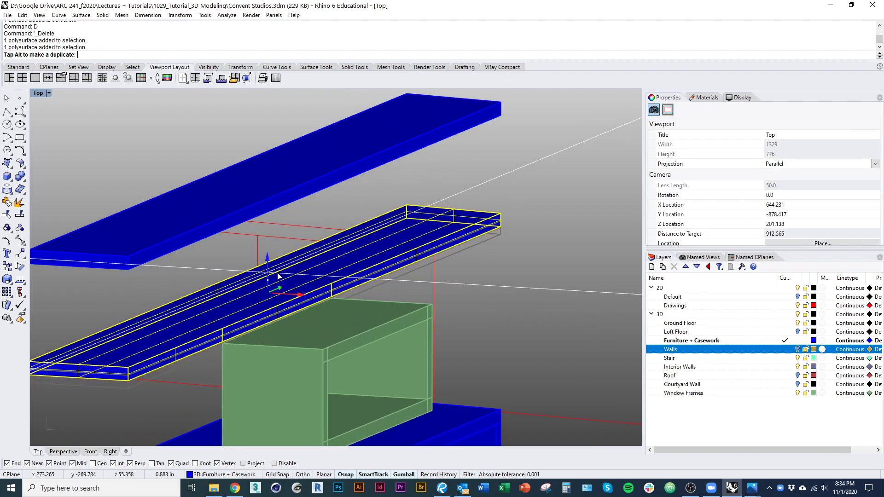
right_click_drag(263, 318, 218, 334)
left_click(372, 313)
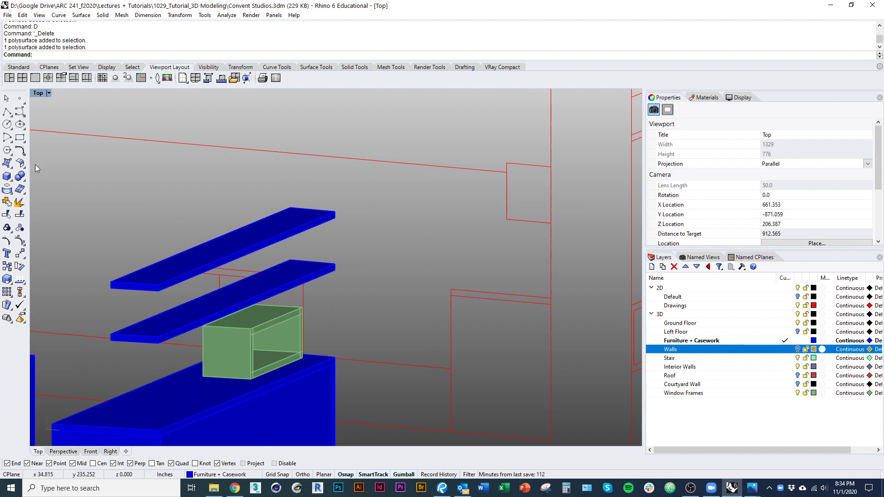
left_click(13, 167)
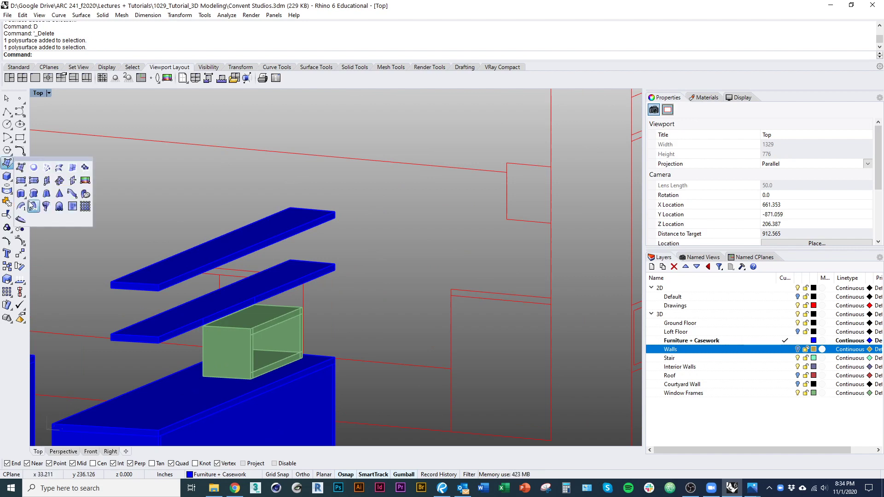
left_click(46, 181)
left_click(110, 335)
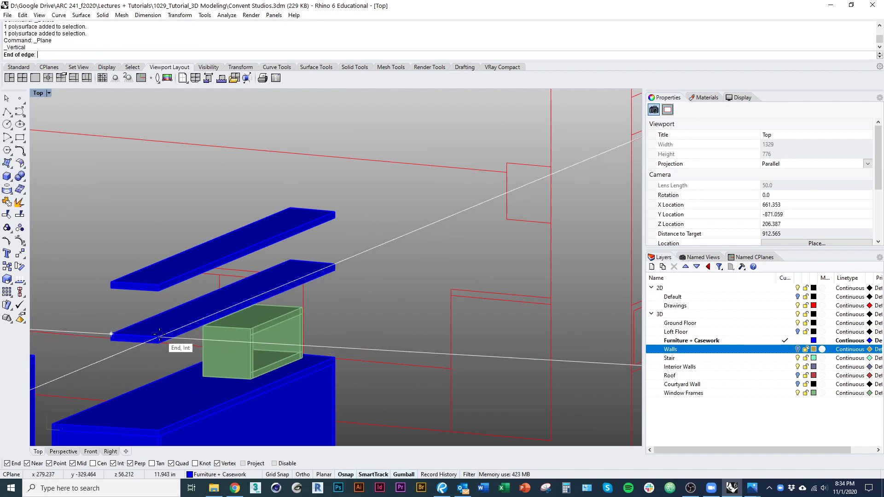
left_click(158, 337)
left_click(159, 291)
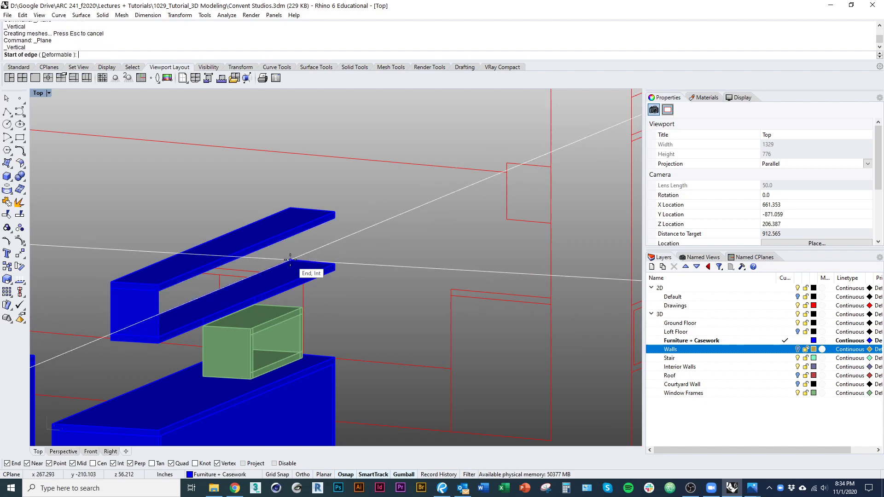
left_click(290, 260)
left_click(337, 220)
left_click(336, 243)
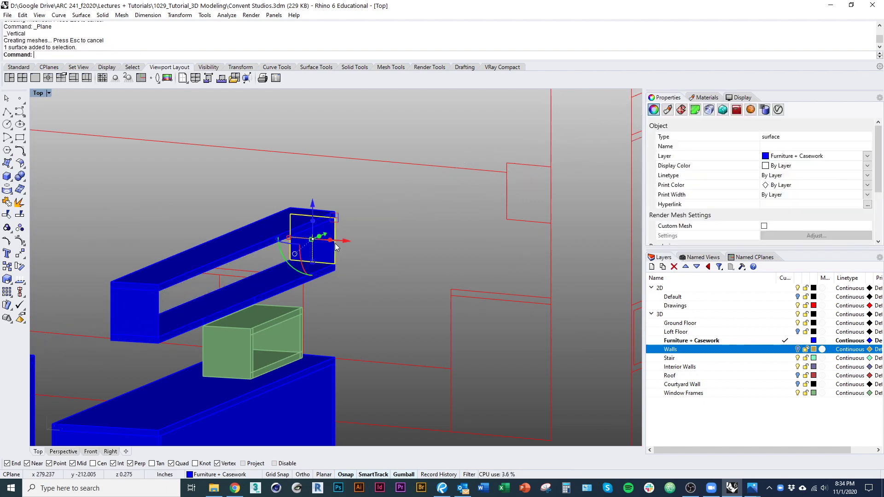
Step: Extrude one end plane along the shelf into a solid end piece and delete the leftover plane
type("es")
key("Return")
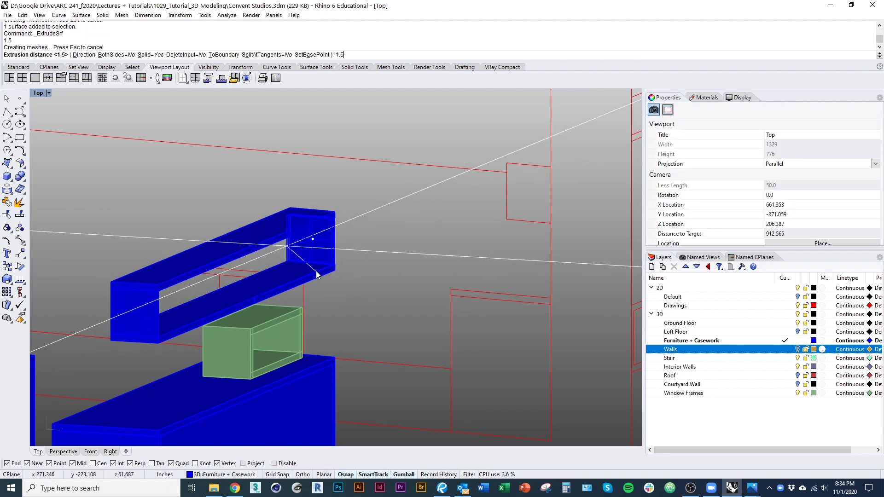
scroll(282, 305, "up", 4)
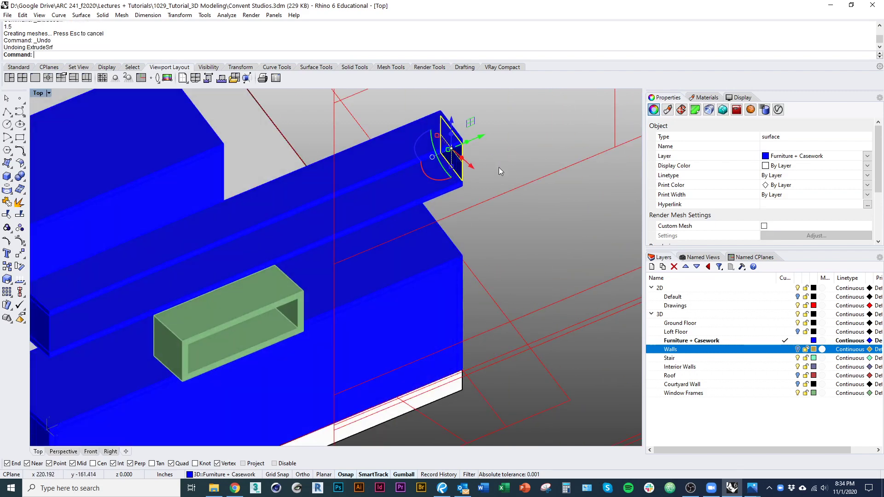
right_click(499, 168)
right_click_drag(499, 168, 468, 231)
scroll(462, 221, "up", 6)
type("d")
key("Return")
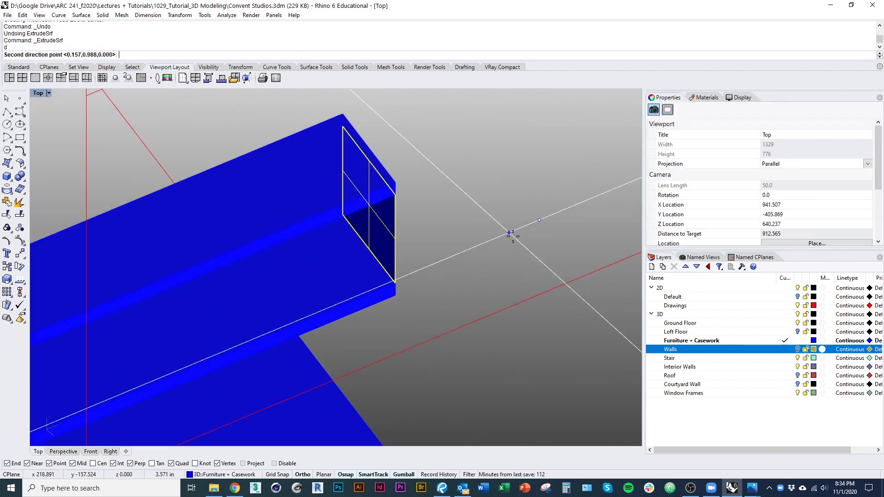
left_click(514, 237, "shift")
key("Return")
right_click_drag(415, 268, 419, 300)
type("d")
key("Return")
Step: Move the end piece flush with the shelf end
left_click(415, 308)
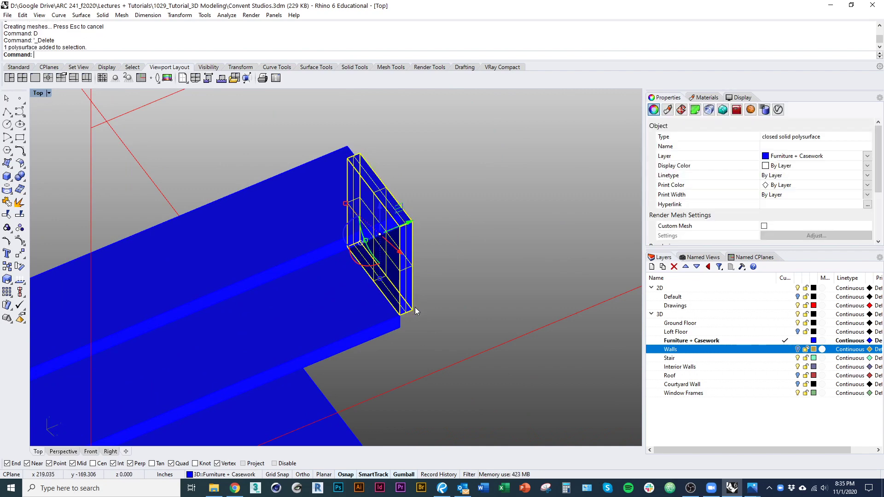
type("m")
key("Return")
left_click(415, 307)
left_click(402, 319)
left_click(400, 322)
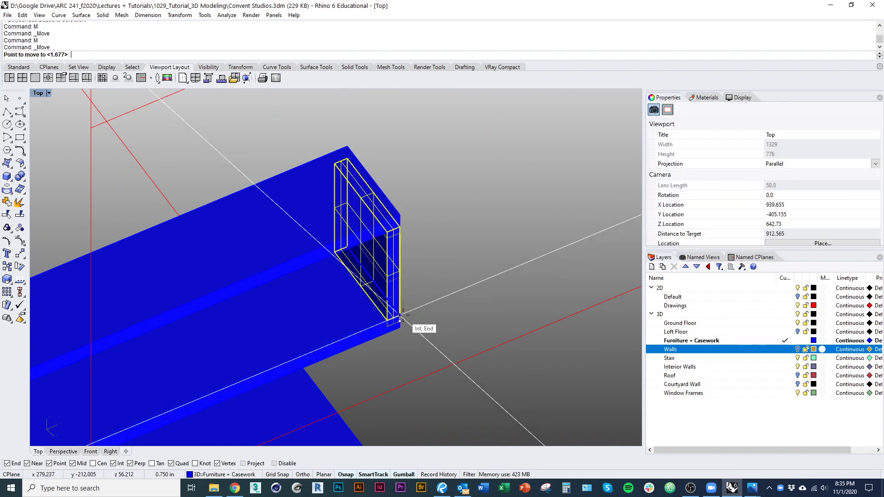
left_click(401, 317)
right_click_drag(436, 290, 501, 242)
scroll(501, 242, "down", 11)
scroll(224, 364, "up", 8)
Step: Extrude the plane at the other shelf end into a solid piece and delete the leftover plane
left_click(171, 355)
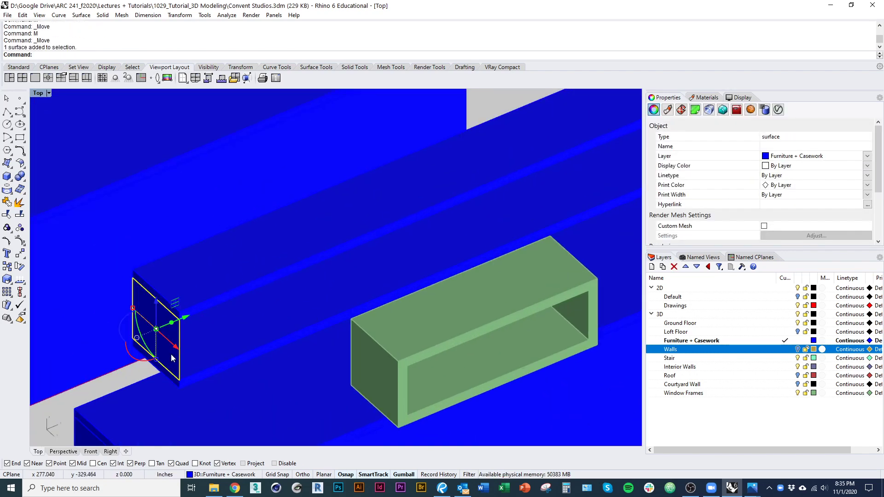
key("ctrl+e")
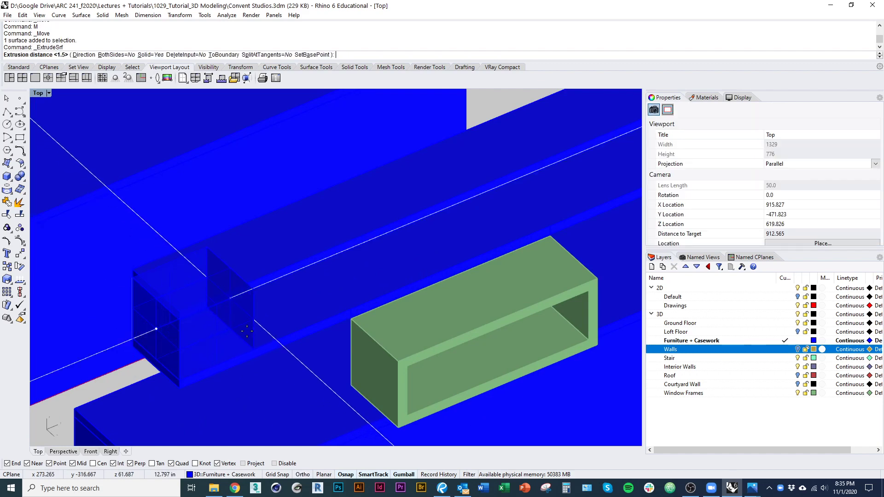
key("Return")
right_click_drag(251, 342, 250, 355)
type("d")
key("Return")
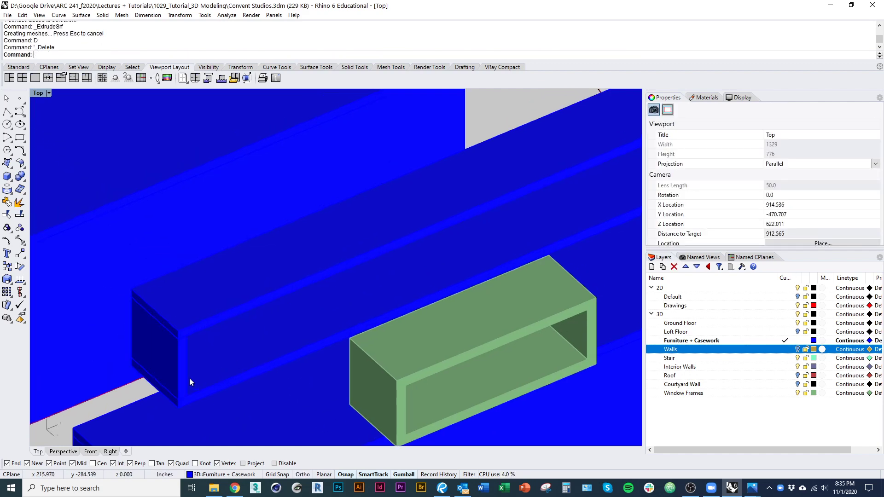
Step: Copy the end piece to the shelf midpoint as a middle divider
left_click(189, 378)
scroll(186, 375, "down", 2)
scroll(186, 378, "up", 9)
type("c")
key("Return")
left_click(179, 393)
scroll(183, 359, "down", 12)
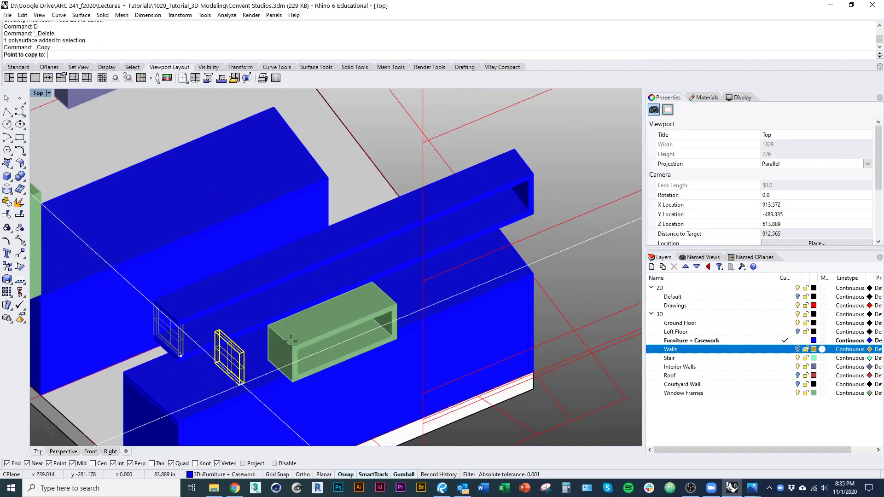
left_click(319, 297)
scroll(318, 306, "down", 4)
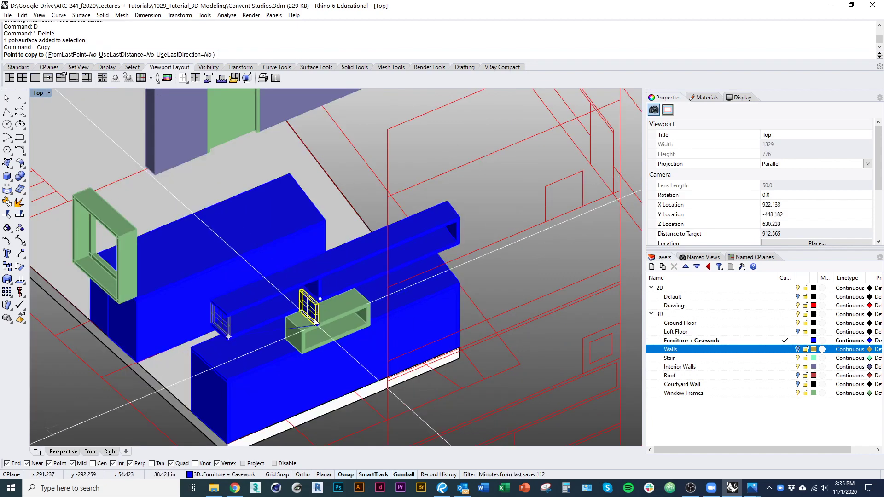
key("Return")
left_click(497, 206)
right_click_drag(497, 206, 516, 226, "ctrl+shift")
Step: Select both shelf slabs and the dividers and raise the assembly slightly with the gumball
left_click(799, 350)
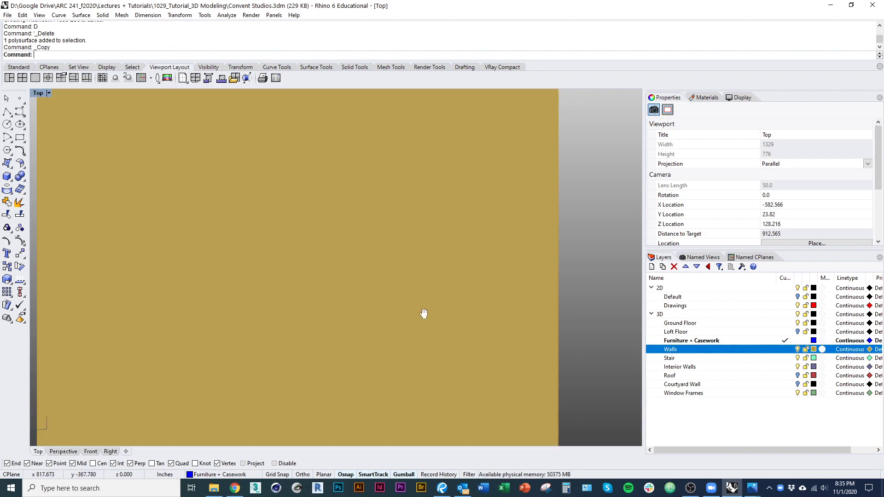
right_click_drag(425, 312, 415, 361, "ctrl+shift")
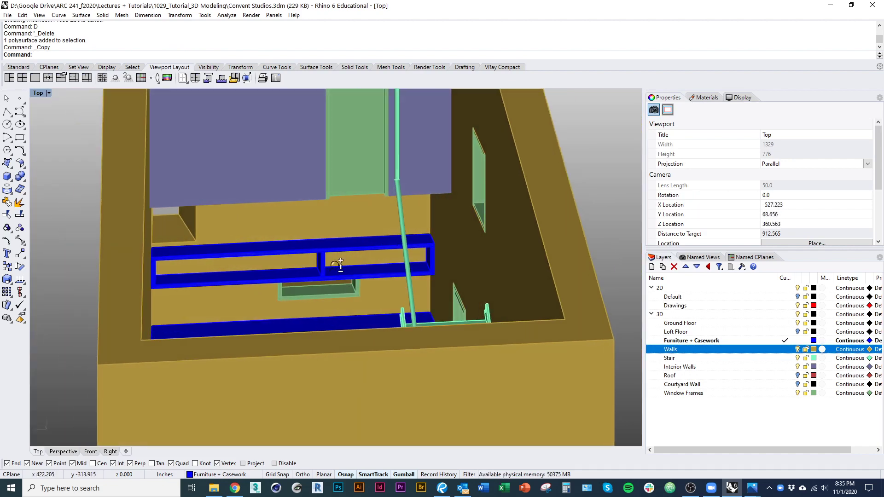
scroll(334, 264, "up", 7)
left_click(302, 257)
left_click(277, 272, "shift")
left_click(252, 229, "shift")
scroll(318, 299, "down", 3)
right_click_drag(318, 244, 338, 267)
left_click_drag(310, 287, 308, 291)
key("ctrl+z")
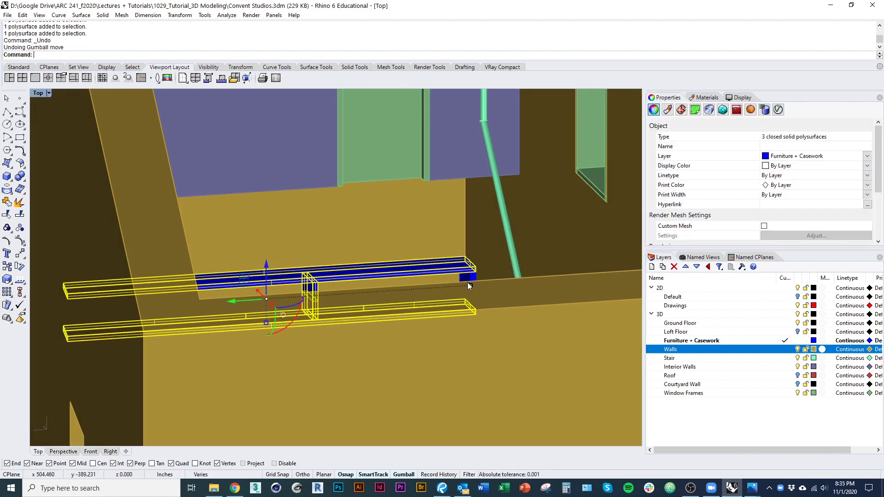
left_click(467, 278, "shift")
right_click_drag(463, 279, 199, 265, "ctrl+shift")
left_click_drag(232, 264, 232, 258)
scroll(253, 281, "down", 7)
right_click_drag(255, 322, 727, 394, "ctrl+shift")
Step: Hide the Walls and Roof layers and turn on the Loft Floor layer
left_click(798, 349)
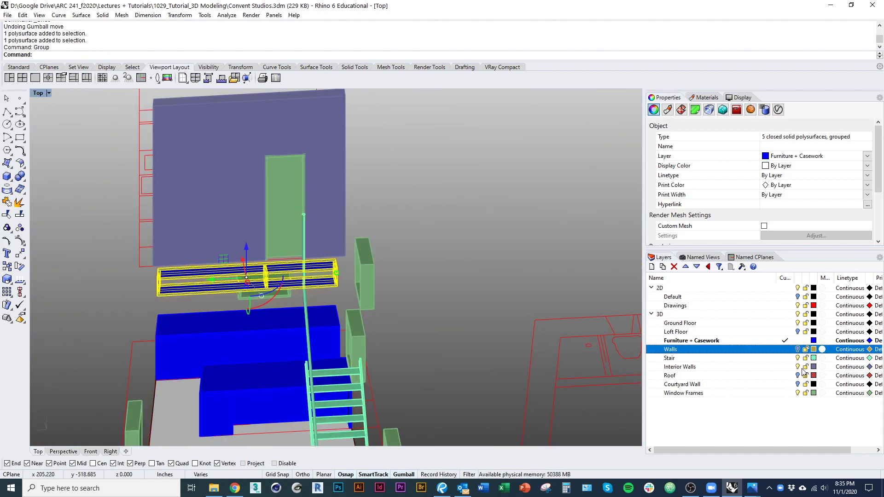
left_click(799, 376)
left_click(798, 376)
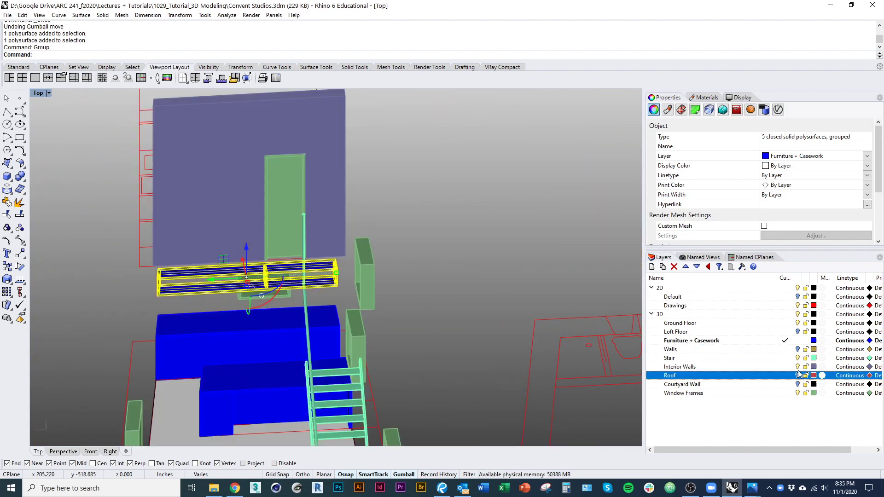
left_click(799, 332)
right_click_drag(442, 345, 291, 349, "ctrl+shift")
scroll(349, 345, "down", 6)
scroll(212, 247, "up", 8)
left_click(228, 224)
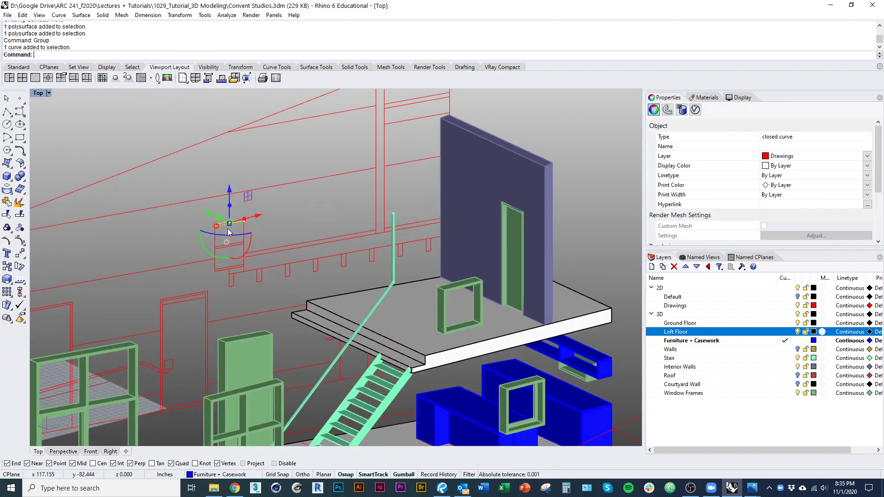
Step: Select the three shelf outline curves, start an extrusion, then cancel it
scroll(227, 231, "up", 9)
left_click(226, 251, "shift")
left_click(224, 325, "shift")
right_click(223, 324)
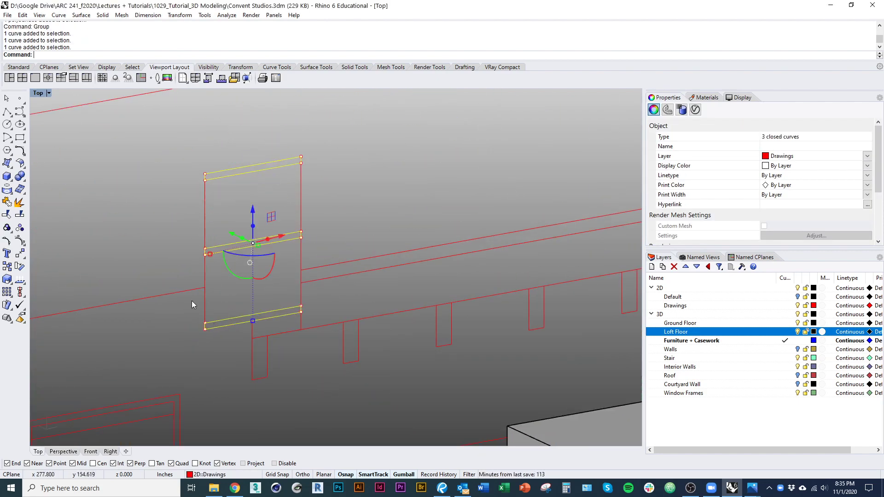
scroll(193, 301, "down", 12)
type("ext")
key("space")
right_click_drag(367, 393, 368, 366, "ctrl+shift")
key("Escape")
scroll(378, 407, "down", 5)
scroll(442, 389, "up", 4)
right_click_drag(443, 389, 454, 359, "ctrl+shift")
scroll(462, 336, "up", 4)
left_click(541, 317)
Step: Extrude the third shelf outline curve into a shelf board
scroll(482, 310, "up", 4)
left_click(468, 305)
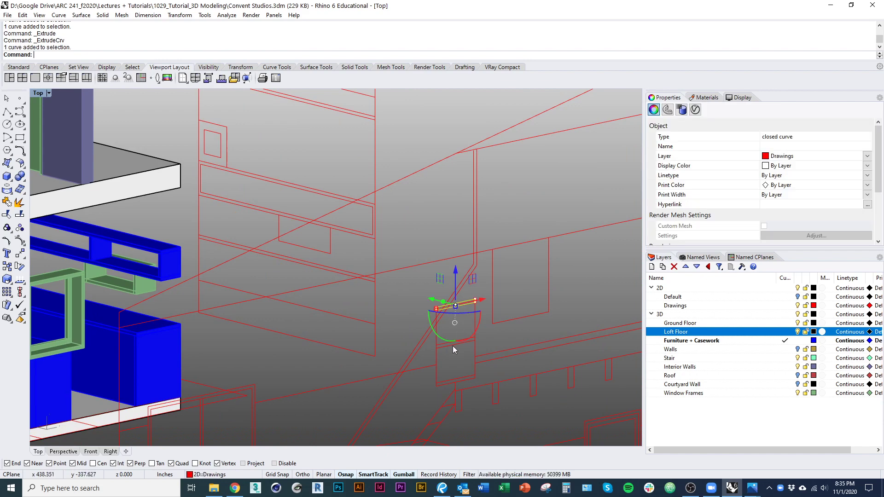
scroll(440, 331, "up", 2)
left_click(454, 400, "shift")
scroll(455, 402, "down", 6)
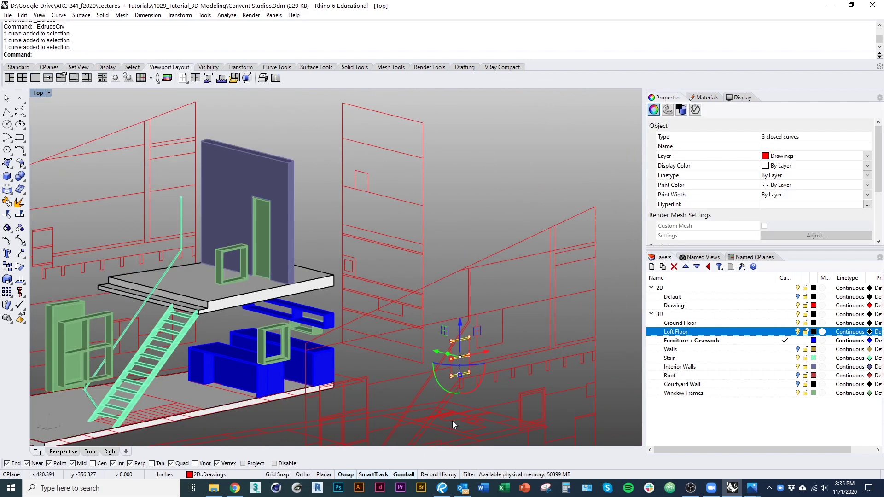
right_click_drag(454, 422, 447, 398, "ctrl+shift")
key("Return")
right_click_drag(358, 340, 389, 386, "ctrl+shift")
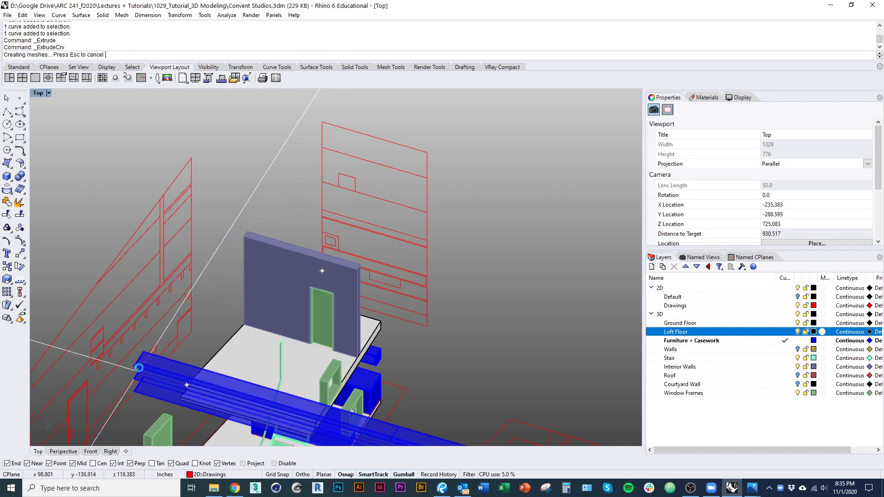
Step: Turn the Walls layer back on and split the three shelf boards with the walls
left_click(798, 350)
scroll(445, 382, "down", 6)
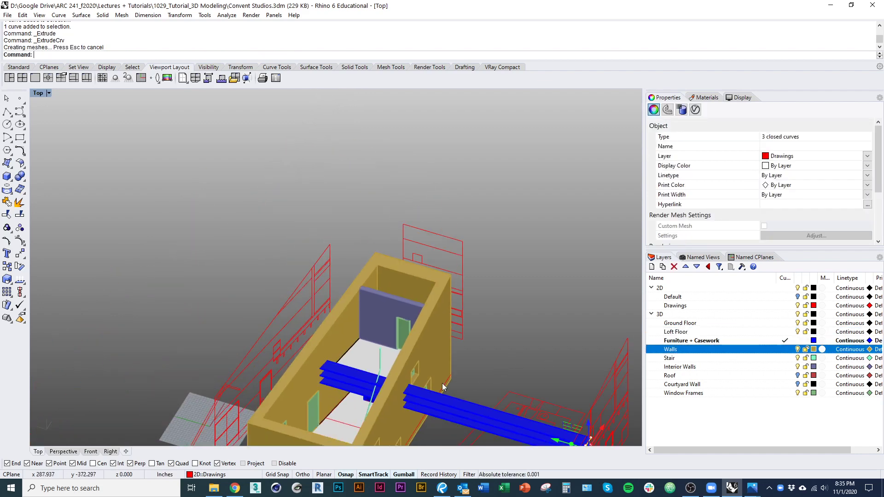
right_click_drag(442, 388, 506, 402, "ctrl+shift")
left_click_drag(506, 402, 497, 344)
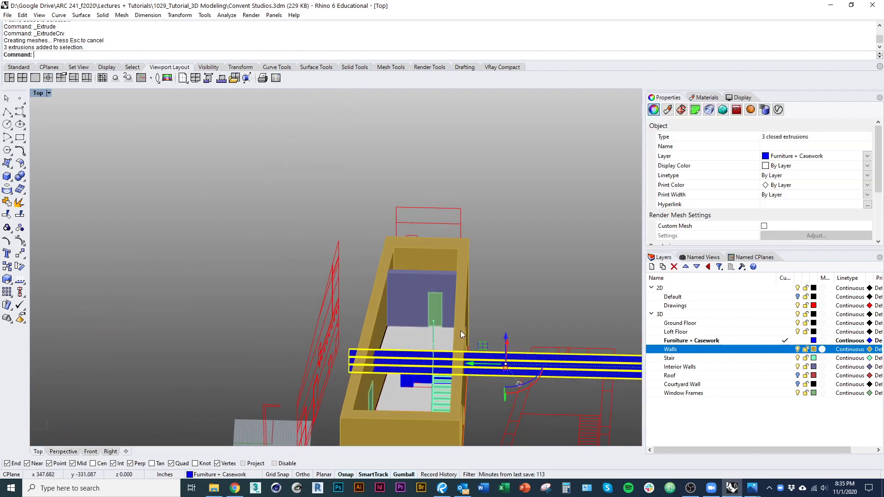
left_click(461, 328)
key("ctrl+shift+s")
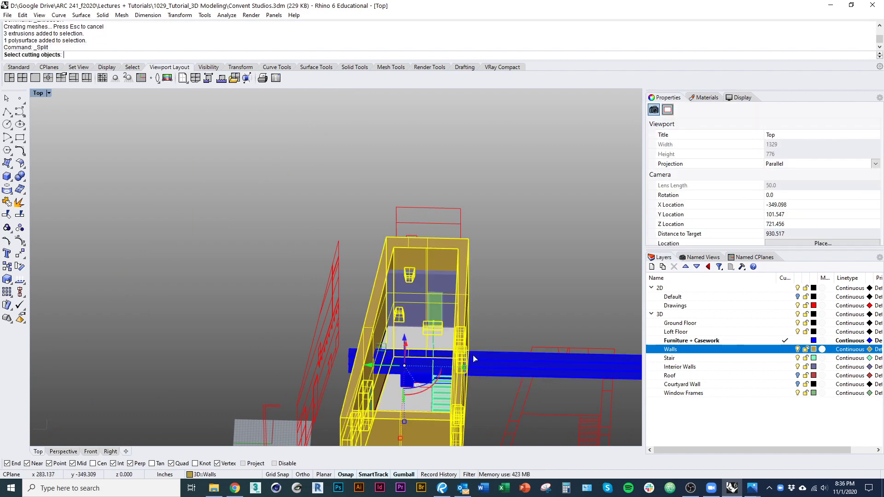
key("Escape")
left_click_drag(503, 397, 488, 324)
key("ctrl+shift+s")
left_click(458, 303)
left_click(463, 311)
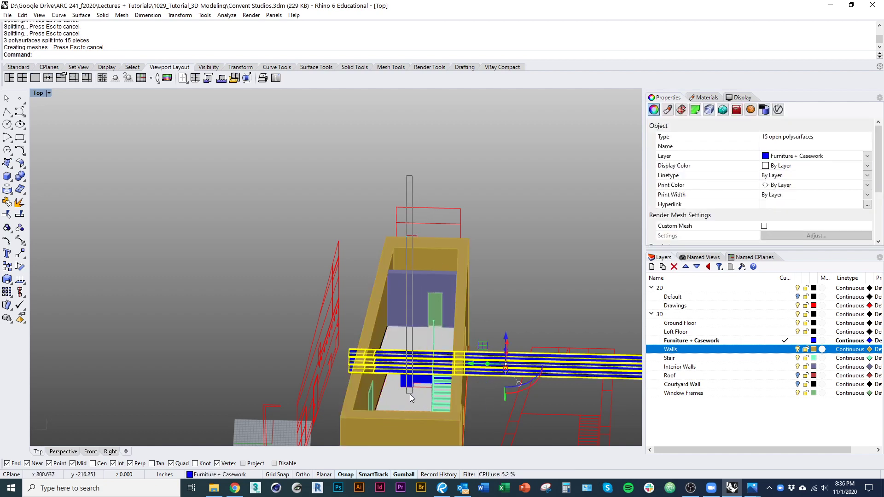
Step: Delete the shelf pieces sticking outside the walls
left_click_drag(410, 394, 393, 400, "ctrl")
type("d")
key("space")
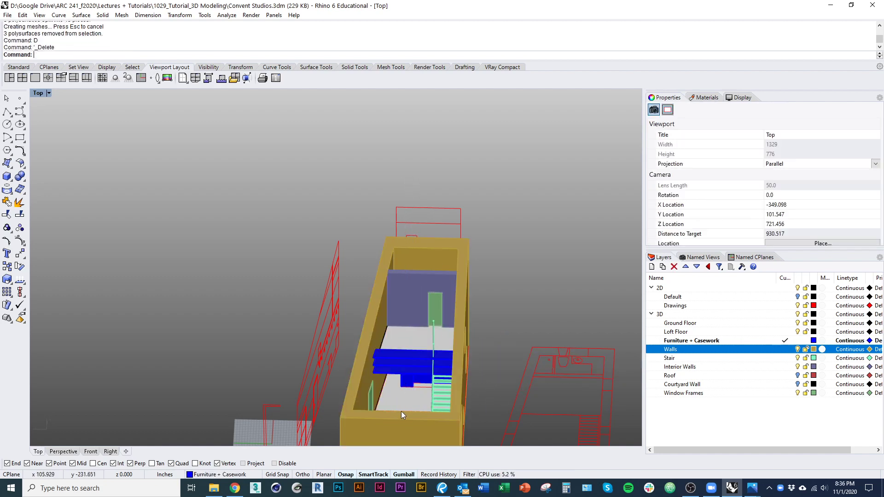
Step: Hide the Walls layer and select the three blue shelf boards
left_click(798, 350)
scroll(446, 344, "up", 8)
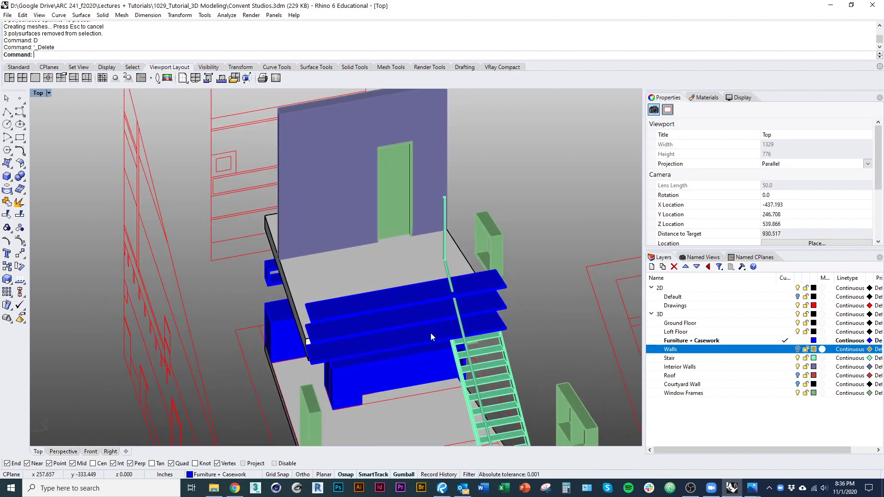
scroll(430, 333, "up", 4)
left_click(428, 334)
left_click(429, 302, "shift")
left_click(429, 267, "shift")
scroll(426, 333, "down", 8)
scroll(428, 334, "up", 3)
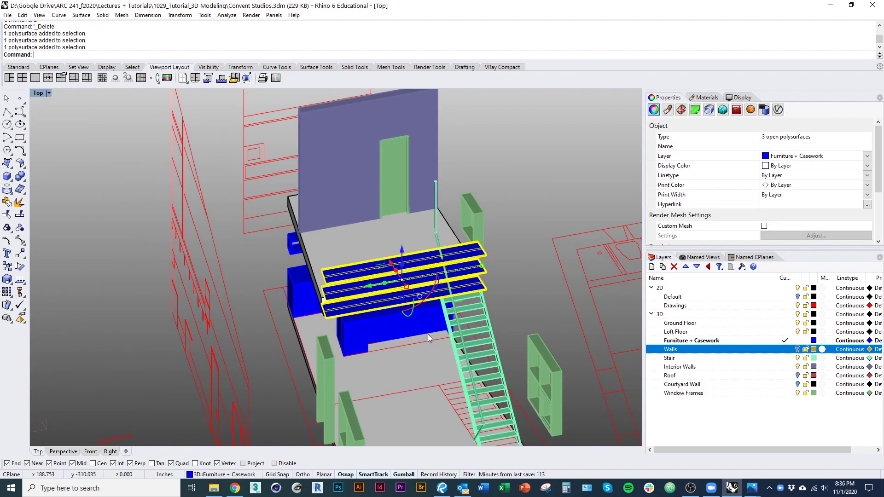
scroll(427, 334, "down", 8)
mouse_move(405, 376)
right_mouse_down()
mouse_move(389, 334)
mouse_move(397, 363)
right_mouse_up()
Step: Create a cutting plane across the shelves beside the stair railing
key("Return")
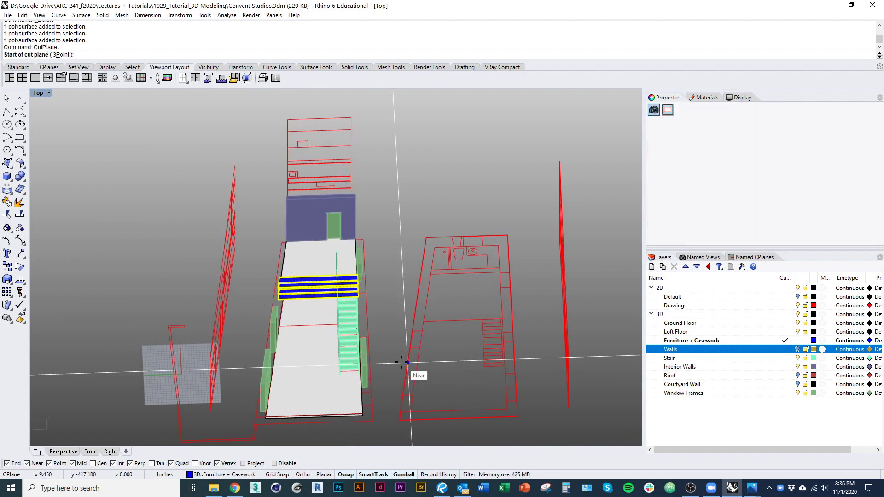
scroll(409, 194, "up", 6)
scroll(409, 195, "up", 3)
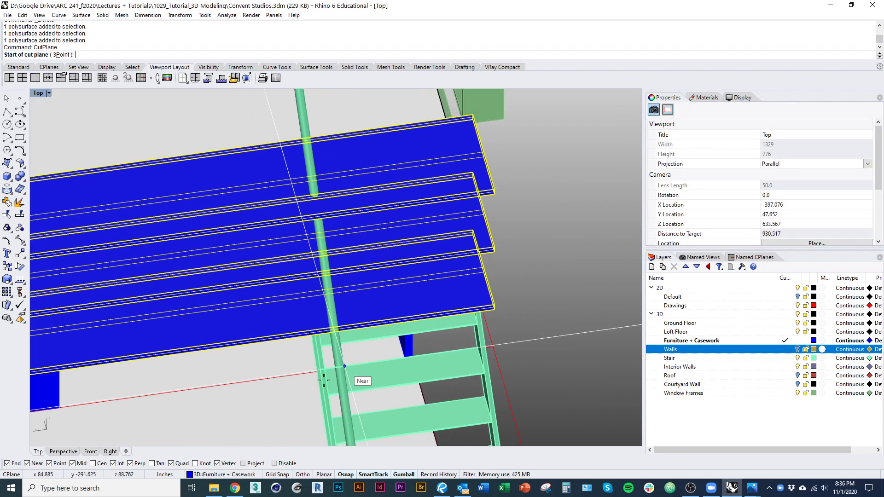
left_click(315, 302, "shift")
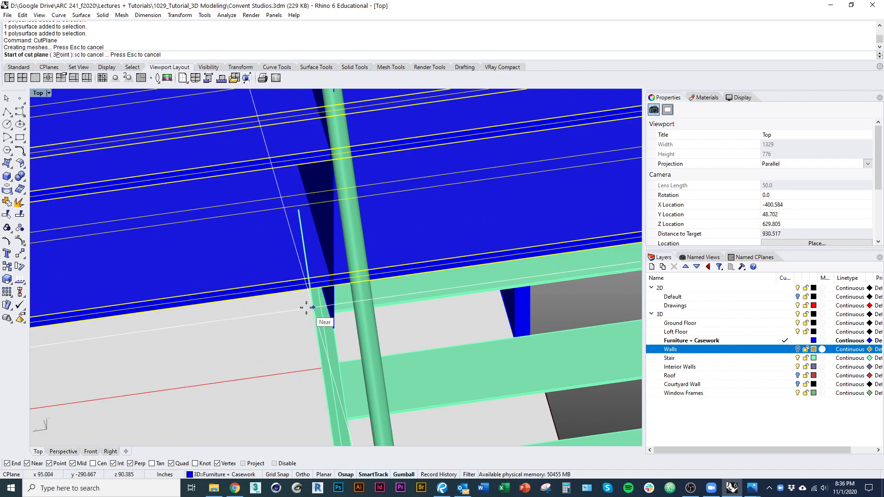
key("Return")
scroll(306, 308, "down", 8)
right_click_drag(314, 356, 335, 348, "ctrl+shift")
scroll(352, 271, "down", 6)
right_click_drag(348, 281, 299, 350, "ctrl+shift")
scroll(372, 300, "up", 5)
Step: Slide the cutting plane along the shelves to sit just short of the railing
left_click(416, 250)
scroll(284, 274, "up", 9)
left_click(284, 274)
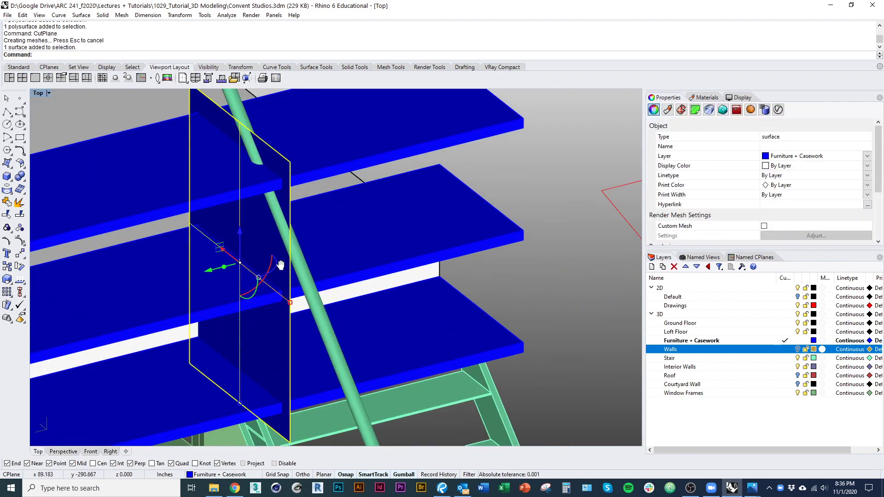
right_click_drag(280, 264, 306, 328)
left_click_drag(235, 335, 225, 337)
scroll(250, 325, "down", 6)
Step: Trim the ends of all three shelves past the cutting plane
left_click(331, 255)
left_click(332, 311)
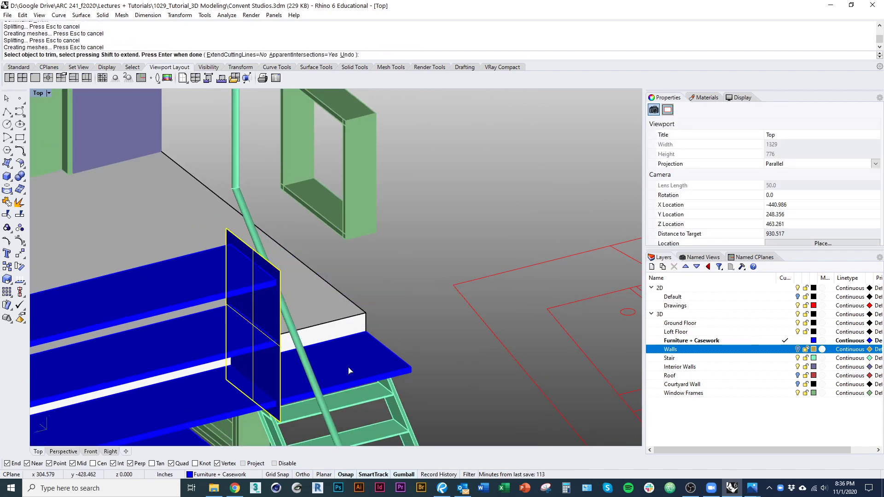
left_click(349, 368)
right_click(389, 308)
right_click_drag(389, 309, 499, 294)
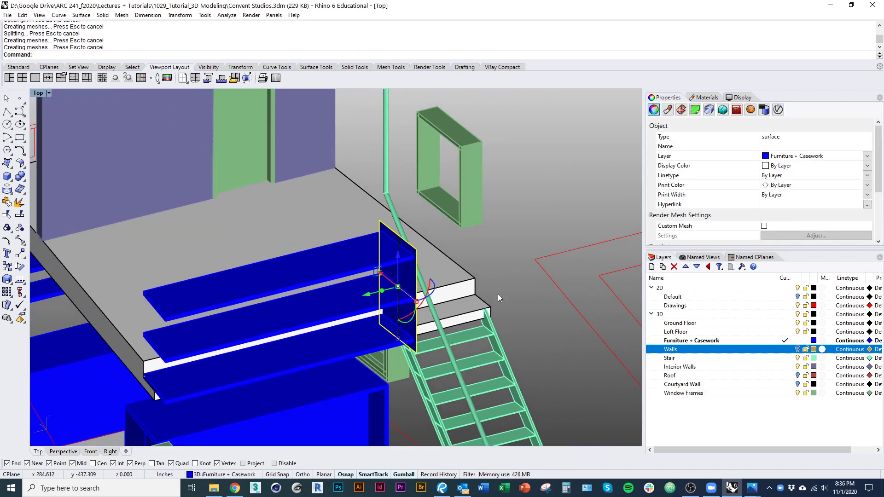
Step: Delete the cutting plane with the D command
type("D")
key("Return")
type("Box")
key("Return")
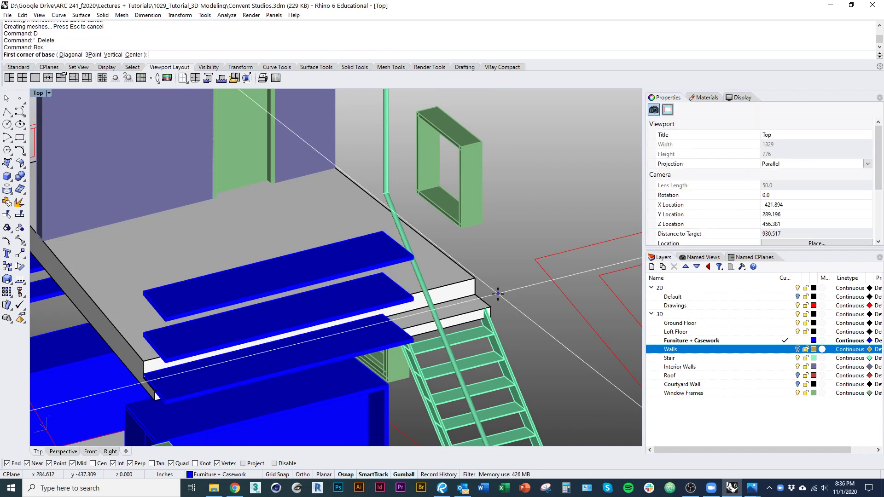
Step: Make a 1.5-inch vertical end panel at the right shelf end and delete its plane
left_click(11, 167)
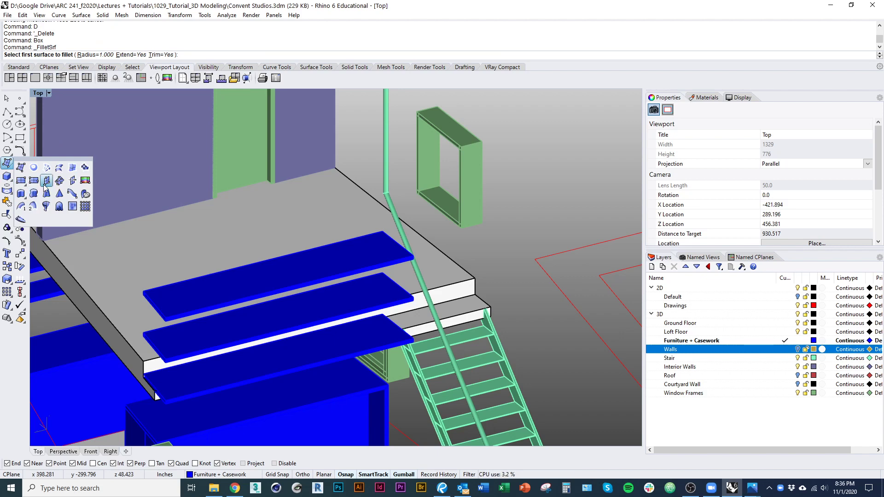
left_click(46, 181)
scroll(414, 307, "up", 5)
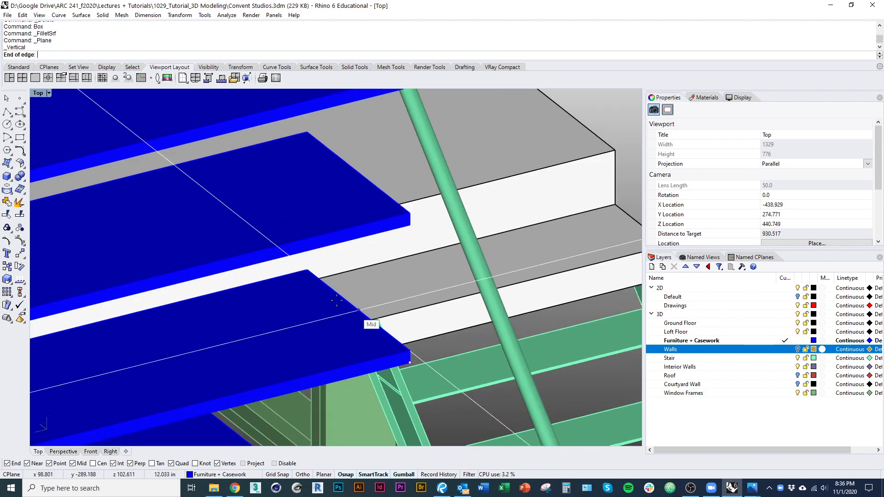
key("ctrl+alt+w")
left_click(307, 284)
scroll(348, 168, "up", 3)
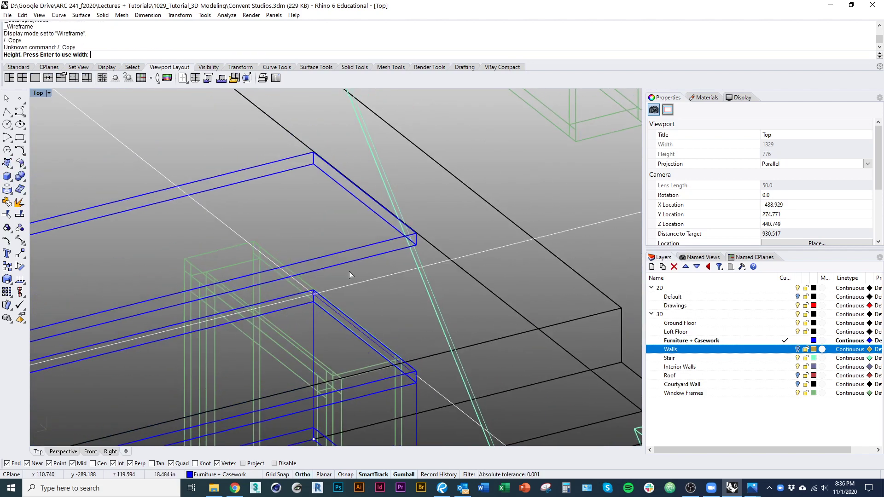
key("ctrl+alt+s")
left_click(314, 149)
scroll(344, 227, "down", 4)
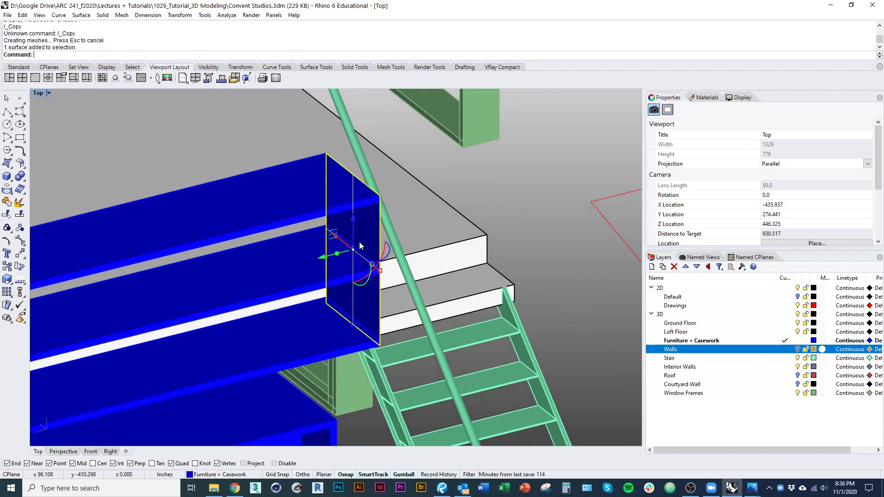
key("ctrl+e")
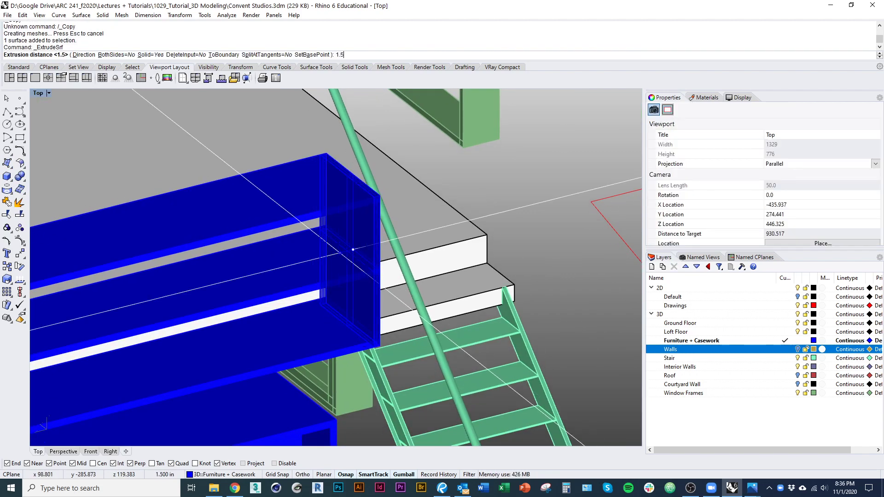
key("Return")
right_click_drag(341, 256, 425, 243)
type("D")
key("Return")
Step: Draw a vertical plane at the left shelf end up to the top corner
scroll(390, 271, "down", 2)
left_click(424, 240)
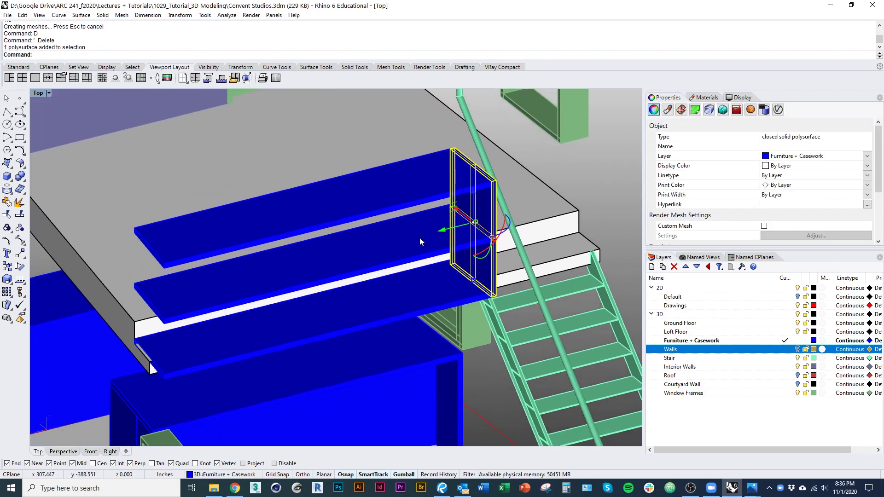
type("Plane")
key("Return")
type("ve Deformable )")
key("Return")
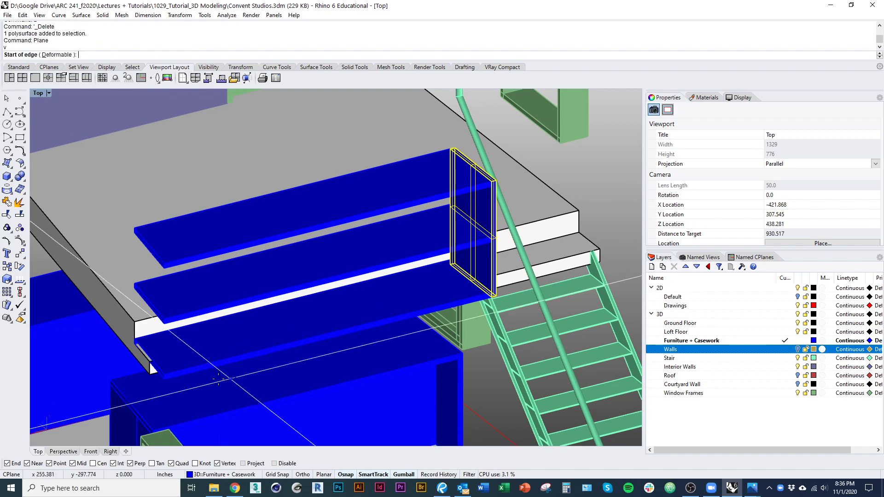
scroll(121, 326, "up", 3)
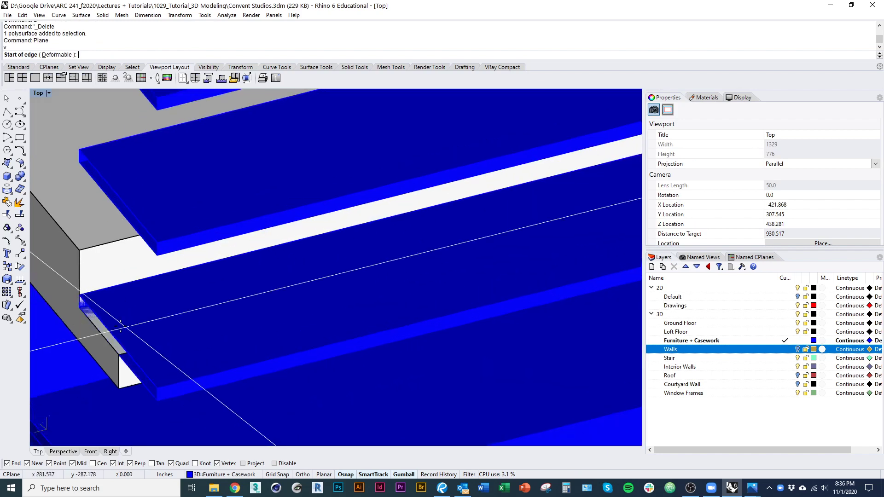
left_click(158, 402)
scroll(179, 357, "down", 6)
left_click(168, 223)
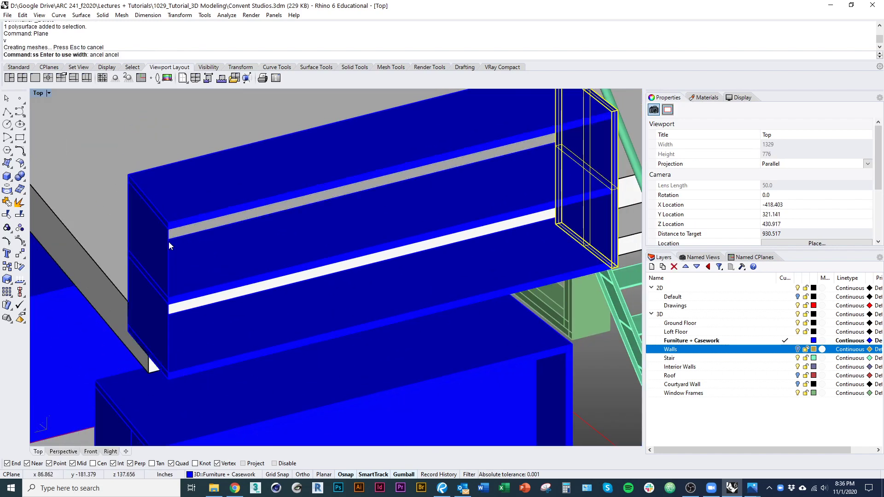
left_click(168, 243)
Step: Extrude the left end surface 1.5 inches into a panel and delete the surface
type("es")
key("Return")
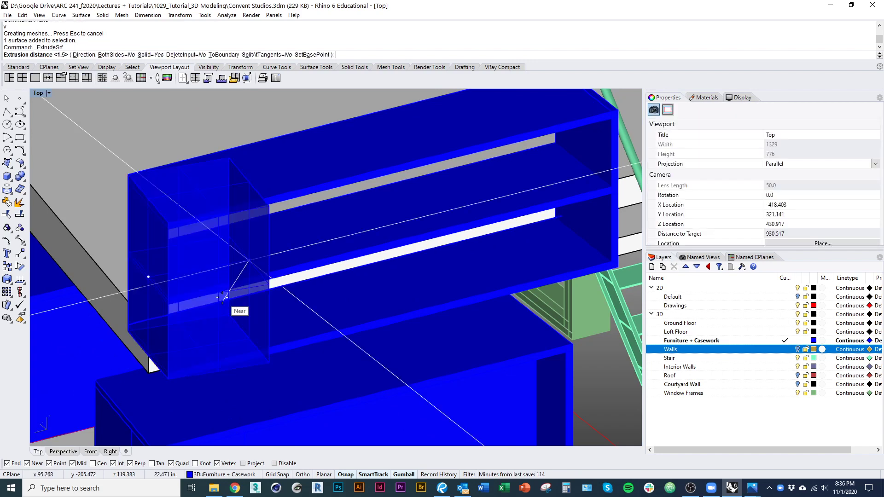
type("d")
key("Return")
left_click(223, 262)
type("1.5")
key("Return")
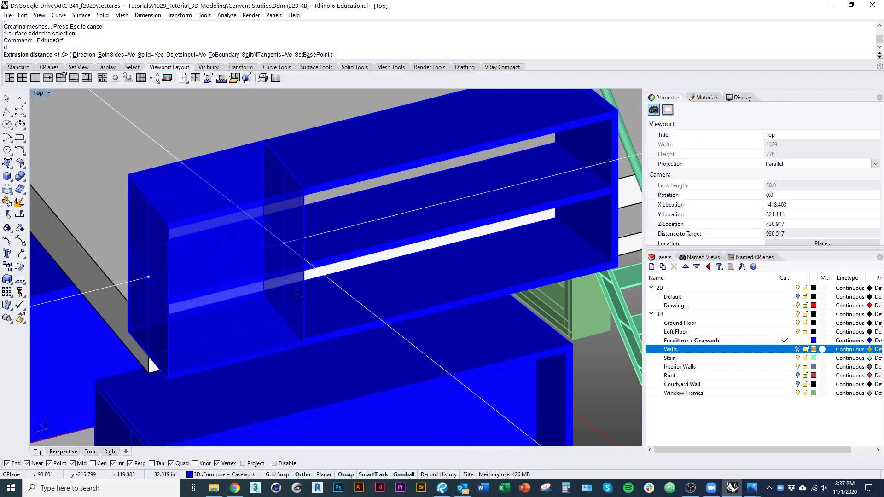
type("d")
key("Return")
Step: Copy the right end panel to the shelf midpoint as a middle divider
scroll(256, 292, "down", 2)
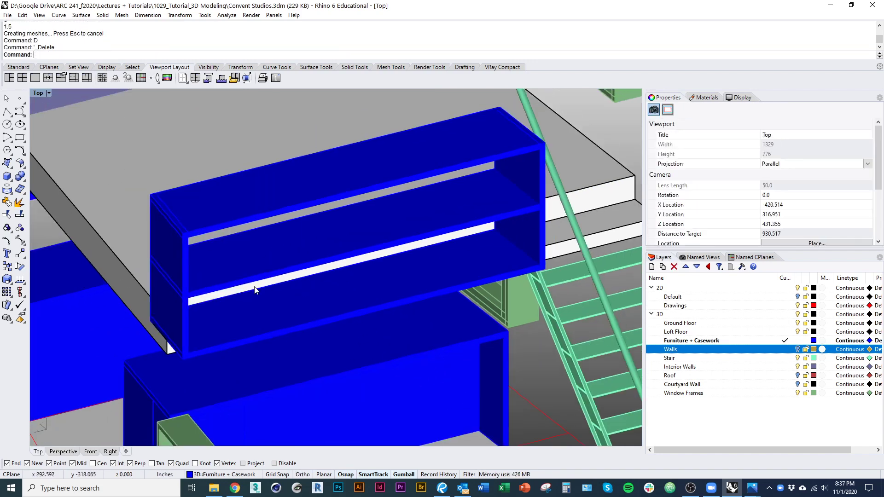
right_click_drag(255, 290, 192, 308, "shift")
left_click(481, 271)
type("c")
key("Return")
scroll(488, 277, "up", 6)
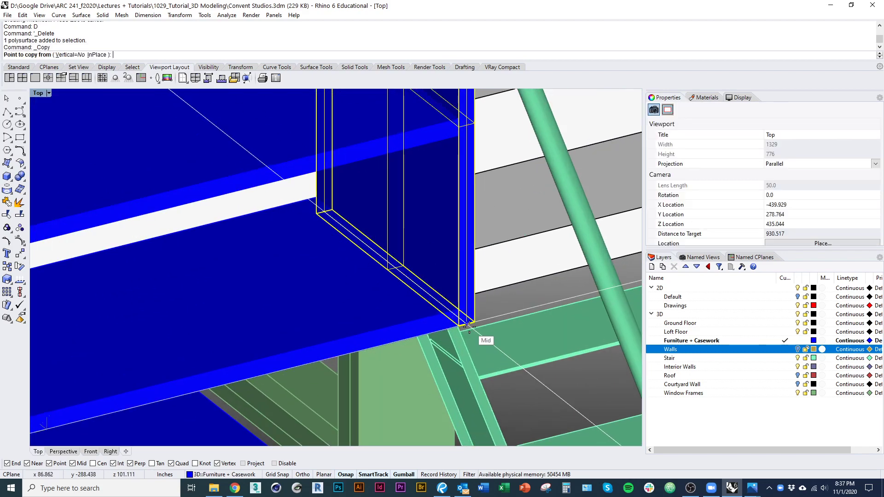
left_click(470, 328)
scroll(450, 293, "down", 8)
left_click(349, 330)
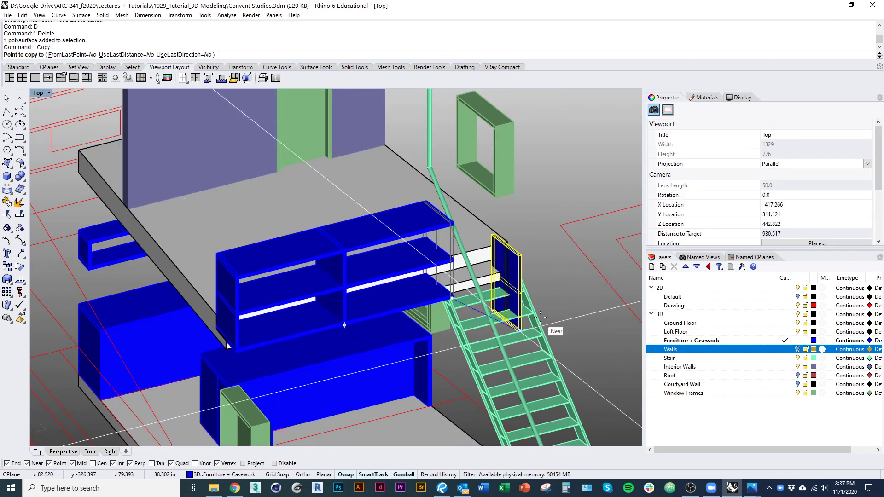
key("Escape")
key("Escape")
right_click_drag(546, 317, 370, 345)
Step: Extrude the next furniture outline into an L-shaped blue solid
left_click(386, 407)
type("ext")
key("space")
scroll(92, 263, "up", 5)
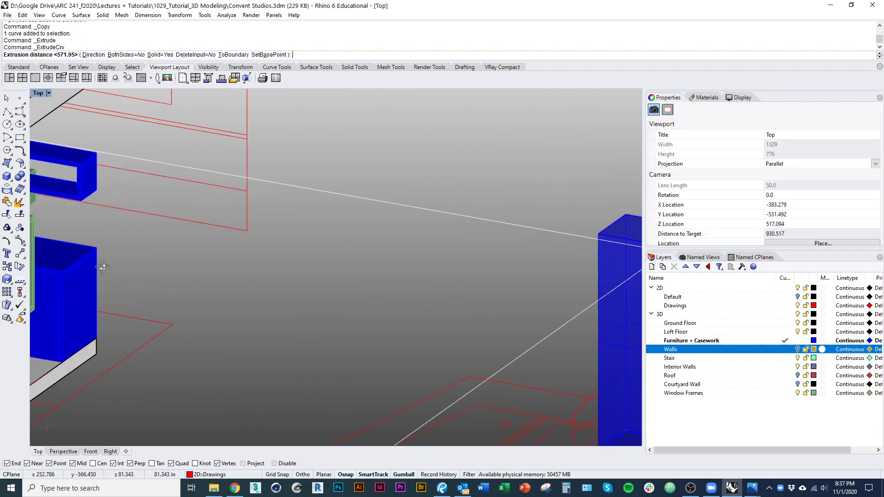
scroll(107, 267, "down", 10)
right_click_drag(198, 313, 247, 355)
scroll(257, 341, "up", 9)
Step: Run ExtrudeSrf on the L-shaped solid's top face and orbit to review the model
key("Escape")
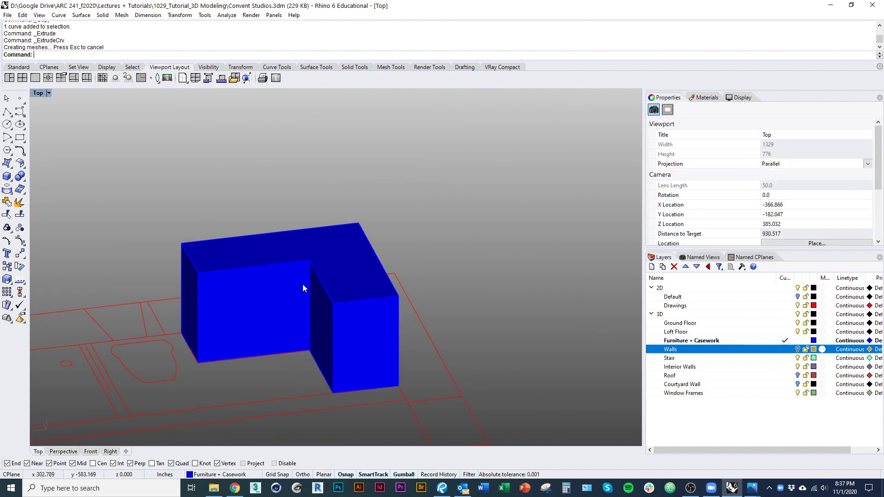
type("es")
key("space")
left_click(268, 254)
scroll(313, 223, "down", 3)
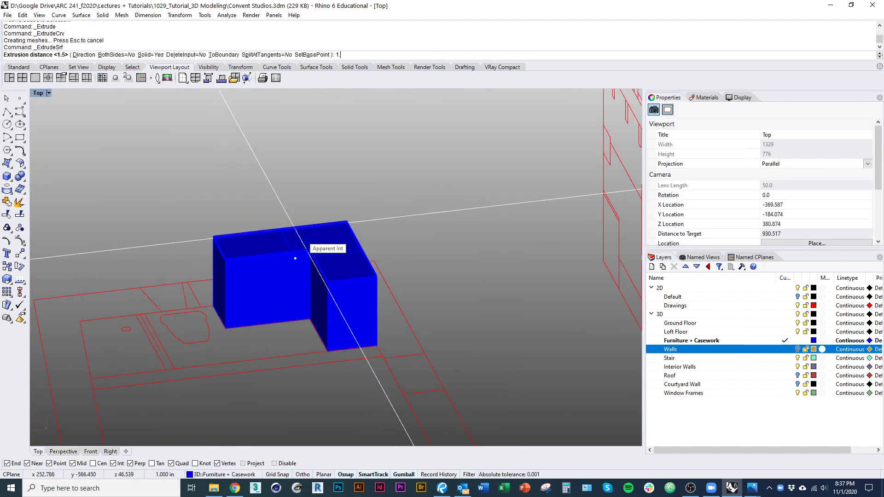
right_click_drag(289, 274, 262, 319, "shift")
scroll(385, 275, "down", 5)
right_click_drag(277, 322, 438, 335, "shift")
scroll(435, 338, "down", 4)
right_click_drag(364, 347, 441, 444, "shift")
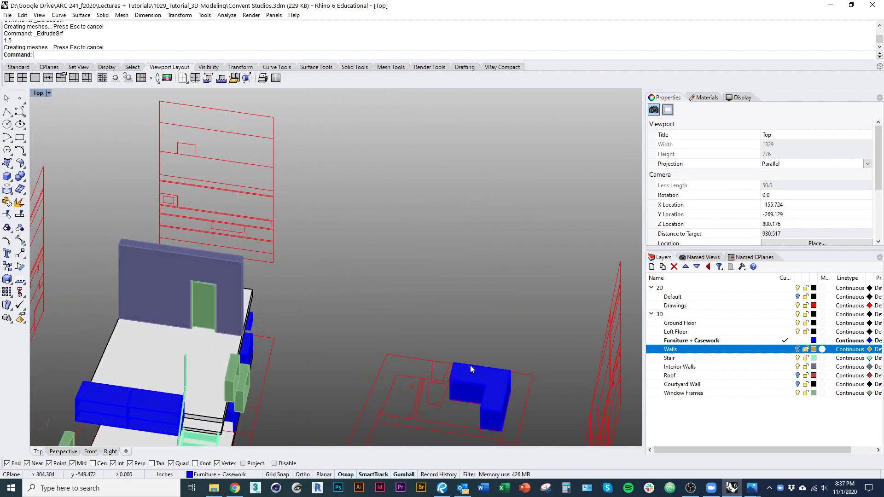
right_click_drag(471, 367, 390, 335)
Step: Select the blue L-shaped furniture, starting then cancelling a Move
scroll(387, 386, "up", 6)
scroll(390, 335, "down", 7)
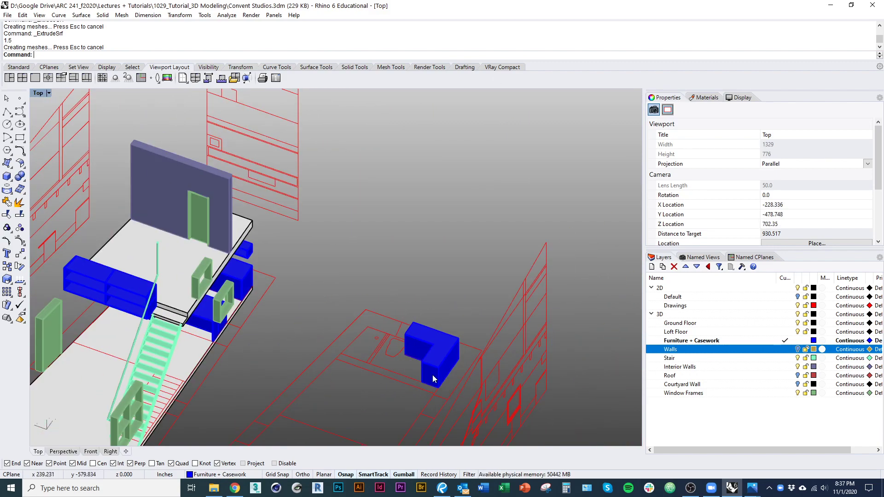
scroll(433, 379, "up", 2)
left_click(434, 385)
type("M")
key("Return")
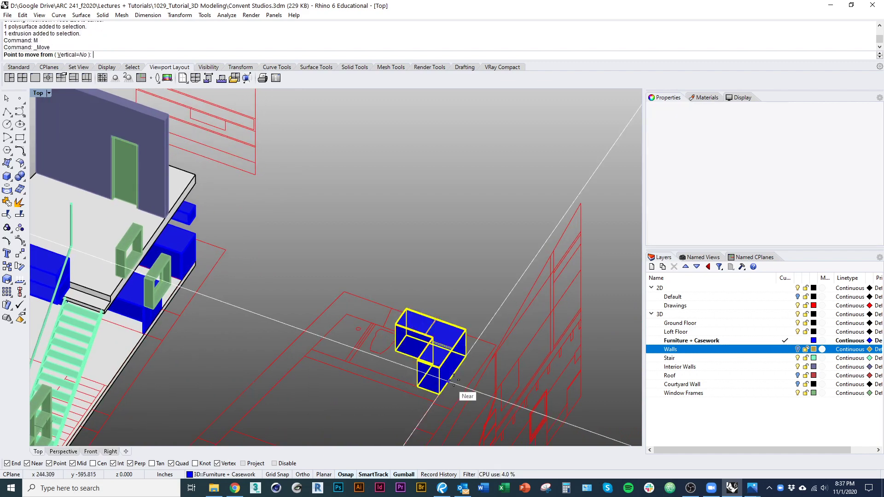
scroll(461, 387, "up", 4)
key("Escape")
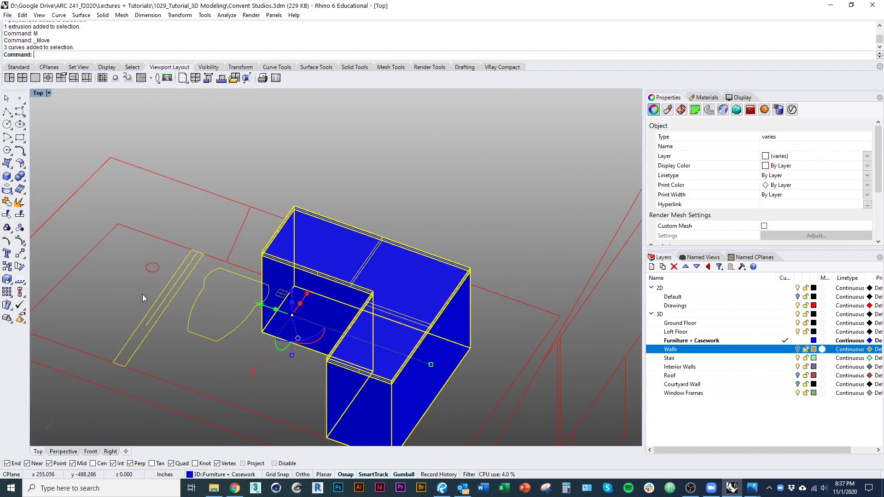
scroll(253, 286, "down", 6)
Step: Copy the L-shaped furniture from its corner onto the loft slab corner
type("c")
key("Return")
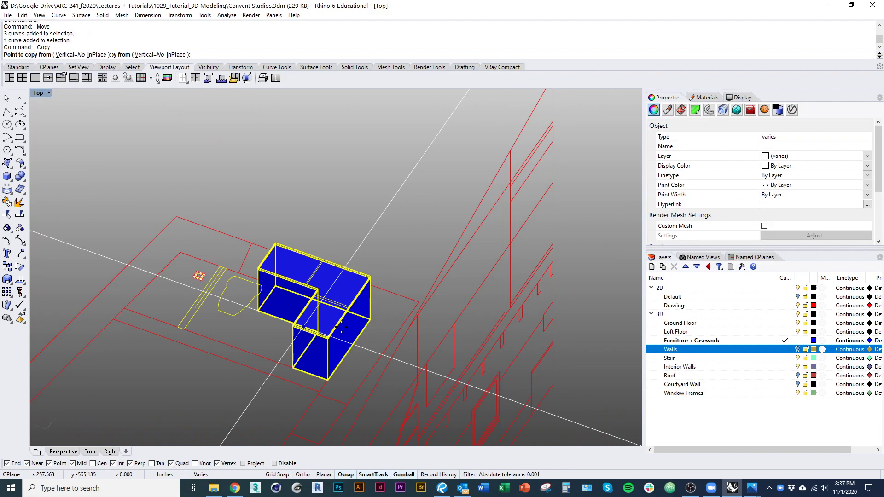
left_click(374, 317)
scroll(387, 316, "down", 3)
scroll(267, 237, "up", 5)
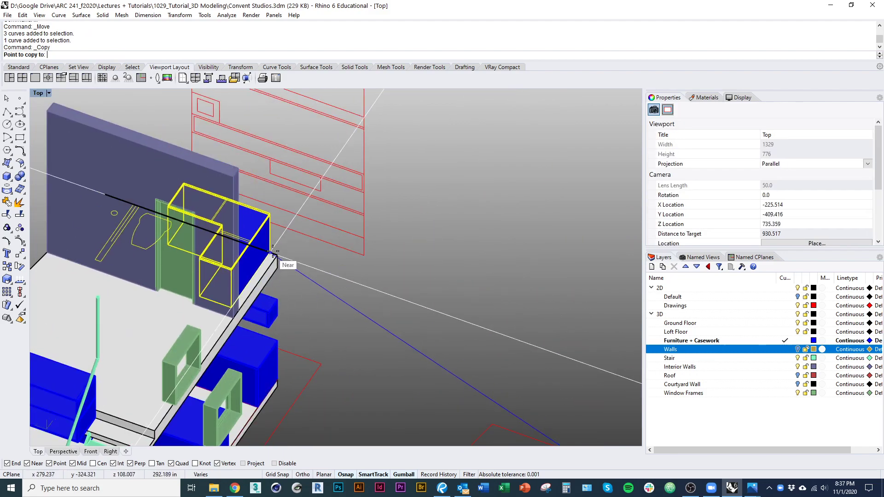
left_click(278, 255)
key("Return")
left_click(344, 326)
right_click_drag(344, 326, 415, 273)
right_click_drag(415, 274, 394, 279, "shift")
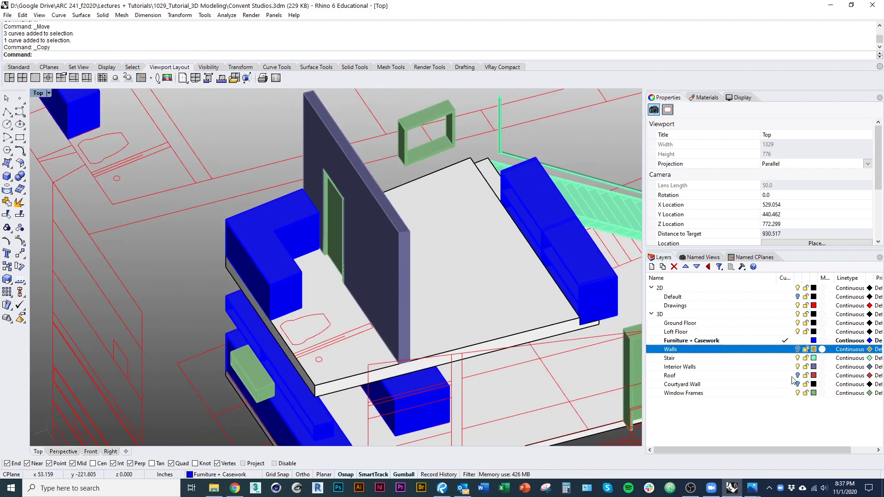
Step: Hide the Interior Walls layer and bring the blue L-shaped counter into view
left_click(798, 367)
right_click_drag(606, 387, 308, 316)
scroll(310, 317, "down", 4)
right_click_drag(428, 360, 368, 285, "shift")
key("ctrl+alt+w")
scroll(367, 284, "up", 5)
right_click_drag(362, 334, 449, 359, "shift")
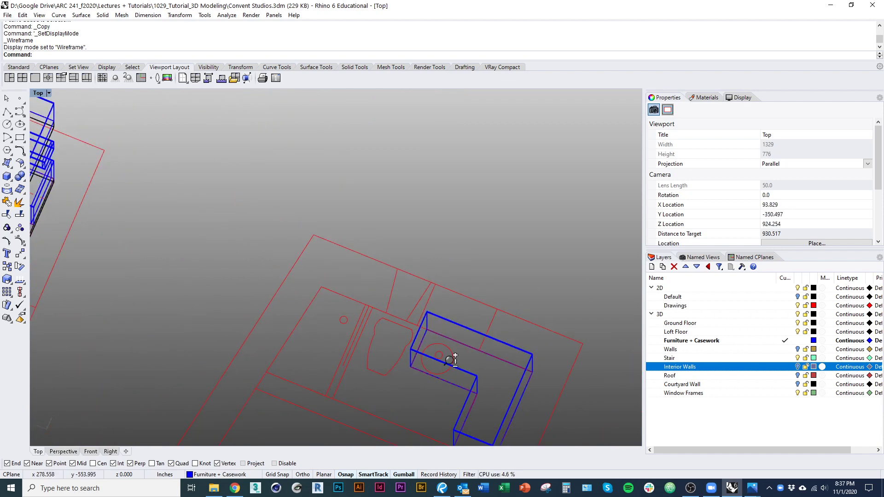
scroll(449, 359, "down", 6)
right_click_drag(442, 318, 402, 373)
key("ctrl+alt+s")
scroll(375, 304, "up", 7)
right_click_drag(369, 275, 380, 294)
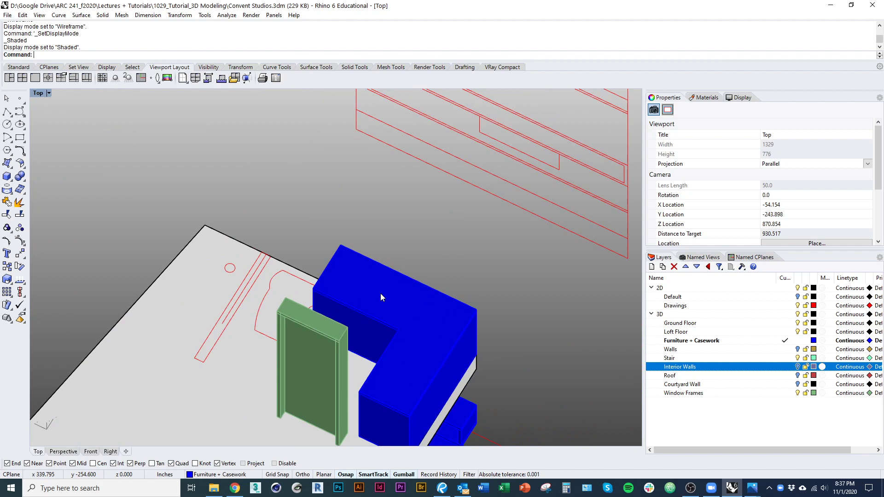
Step: Place a sphere embedded in the top of the L-shaped counter
type("circle")
key("Return")
scroll(376, 293, "up", 3)
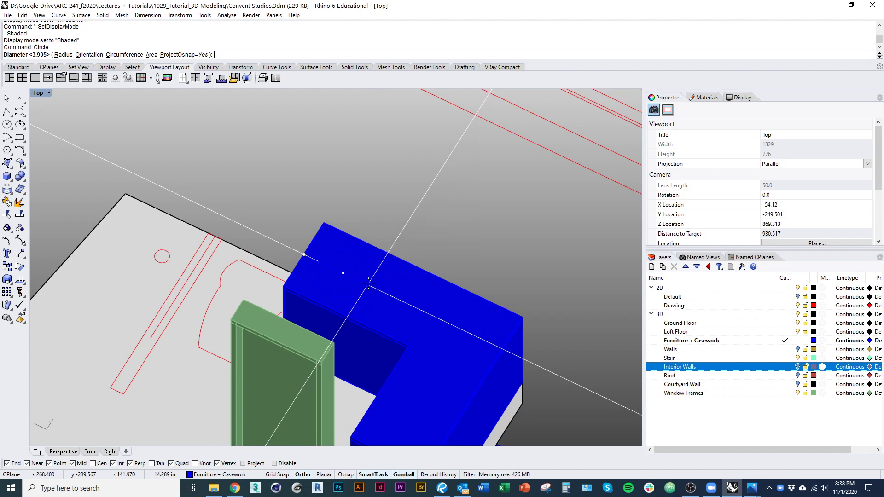
right_click_drag(376, 312, 371, 330, "shift")
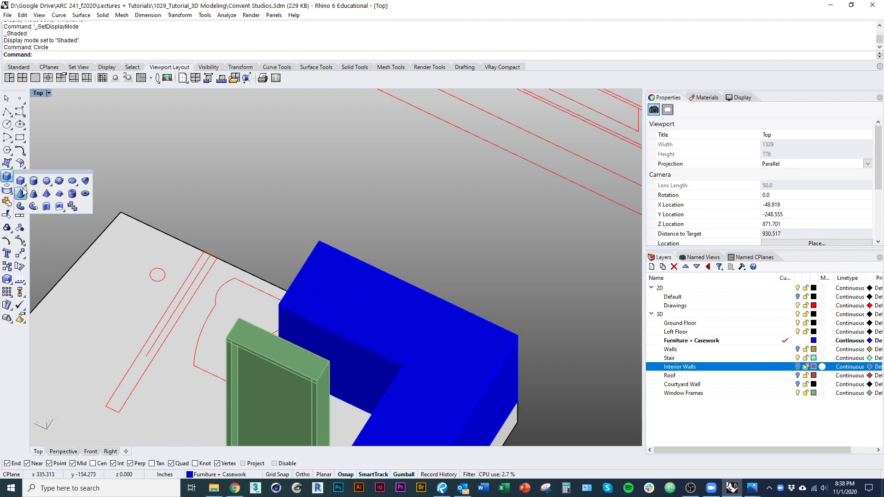
left_click(46, 181)
scroll(306, 261, "up", 3)
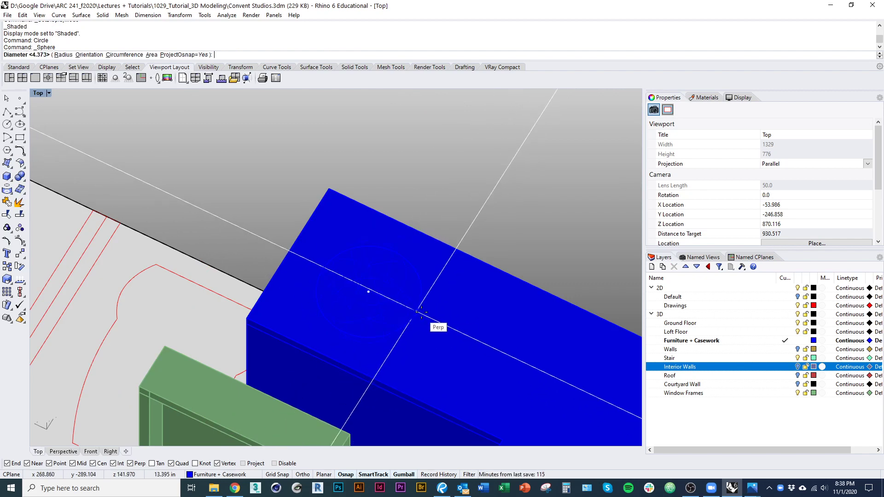
left_click(421, 312)
scroll(377, 339, "down", 8)
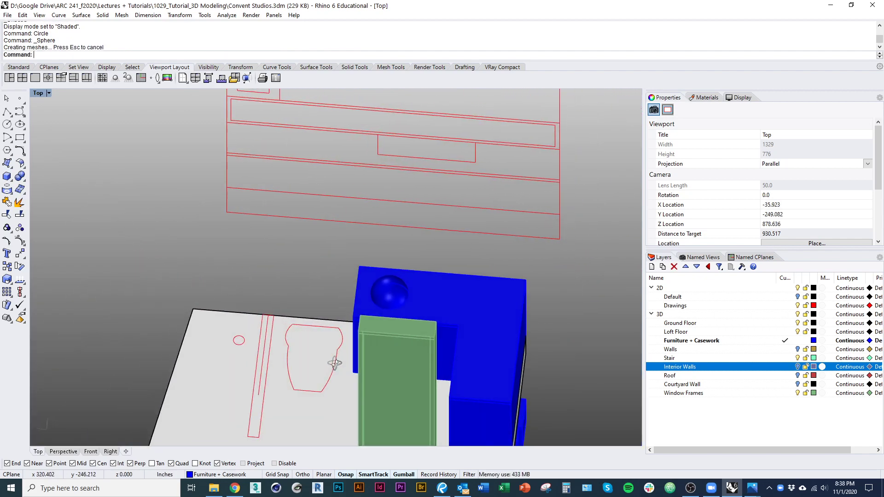
right_click_drag(277, 320, 217, 323)
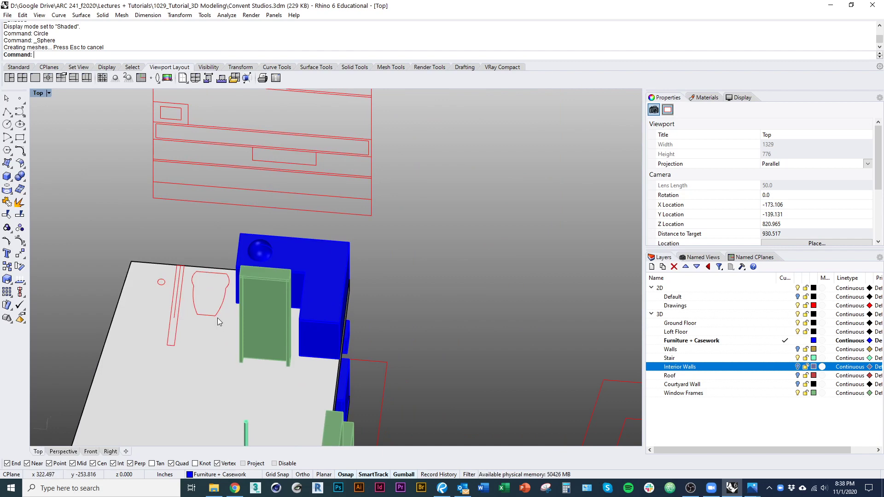
left_click(219, 315)
left_click(216, 317)
Step: Extrude the thin red outline beside the fixture and delete the original curve
left_click(177, 343)
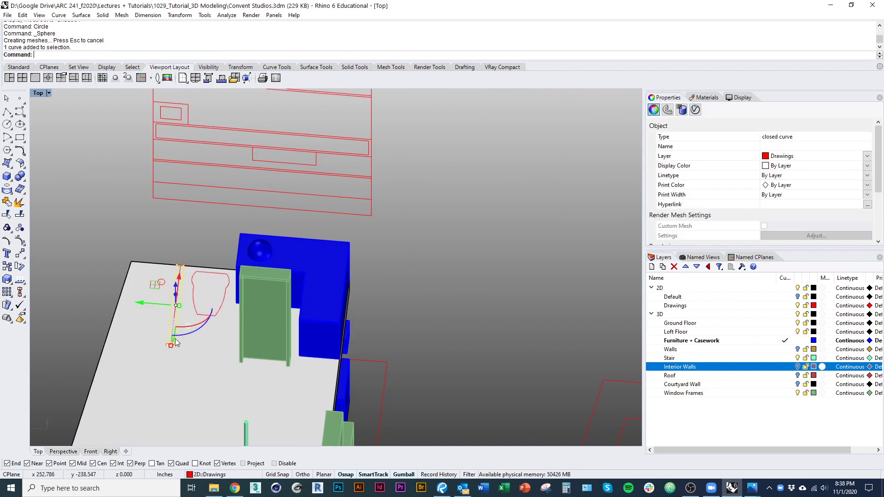
right_click_drag(176, 293, 157, 273)
left_click(159, 224)
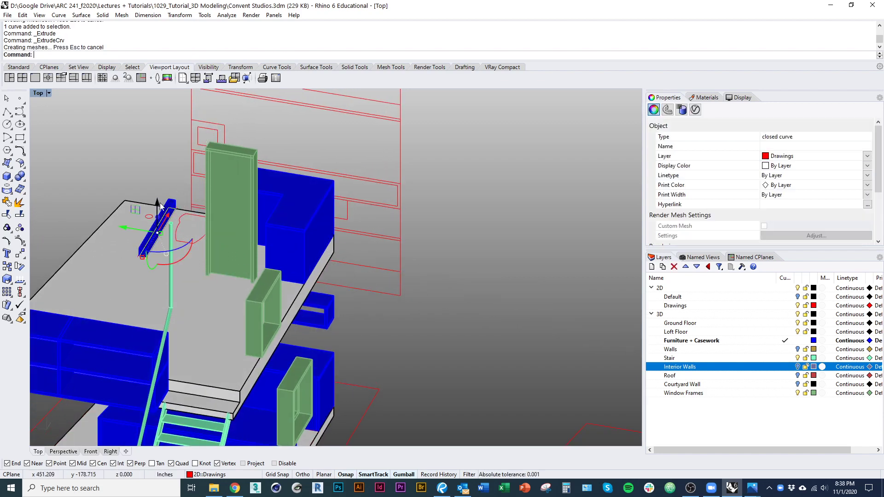
scroll(158, 155, "up", 9)
type("e")
key("Return")
Step: Extrude the red open curve near the bar into a tall blue pole
key("ctrl+alt+w")
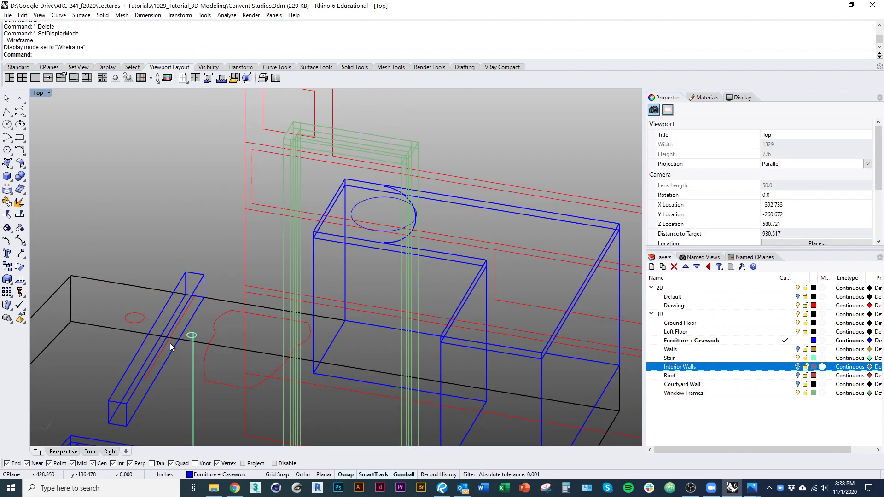
left_click(170, 344)
scroll(164, 349, "down", 10)
type("ext")
key("Return")
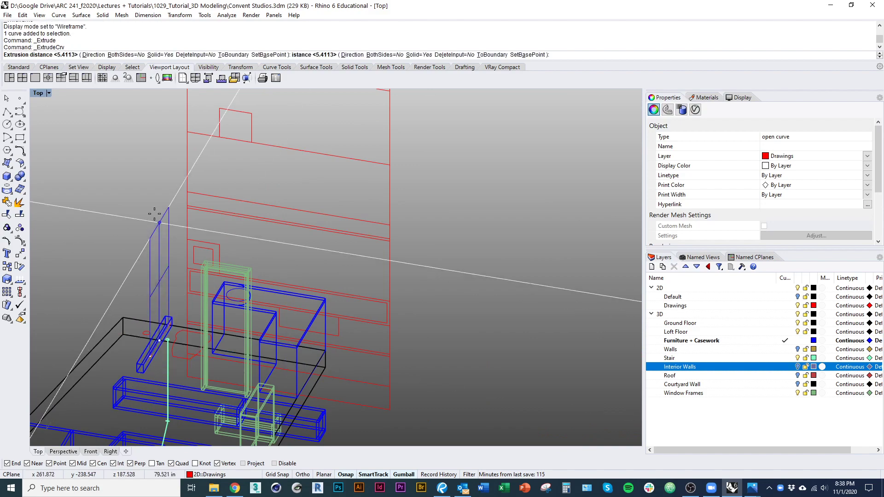
left_click(147, 161)
scroll(169, 226, "down", 6)
mouse_move(164, 243)
right_mouse_down()
mouse_move(160, 285)
mouse_move(129, 292)
right_mouse_up()
key("ctrl+alt+s")
scroll(160, 286, "down", 2)
Step: Extrude the closed outline into a long blue bar
left_click(257, 357)
right_click_drag(318, 374, 182, 213)
right_click_drag(287, 267, 308, 290, "shift")
mouse_move(308, 290)
right_mouse_down()
mouse_move(300, 308)
mouse_move(257, 281)
mouse_move(223, 277)
mouse_move(234, 283)
right_mouse_up()
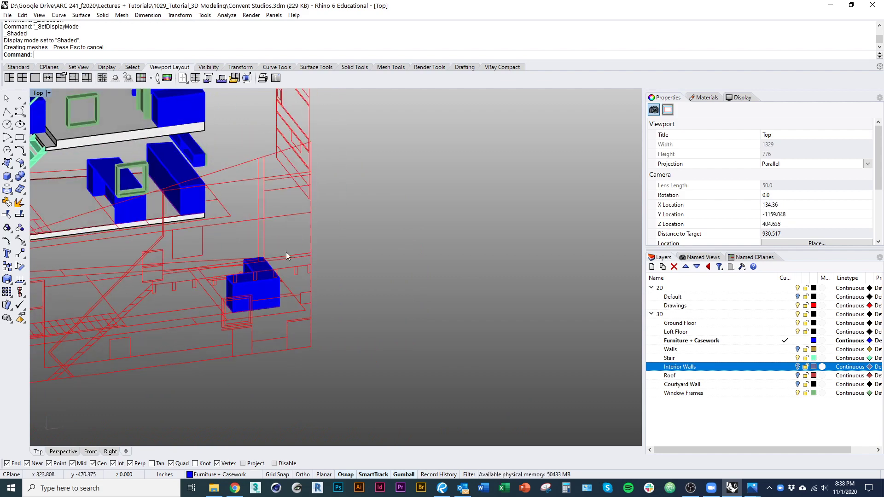
left_click(272, 190)
right_click_drag(272, 190, 306, 239)
scroll(306, 239, "down", 5)
key("space")
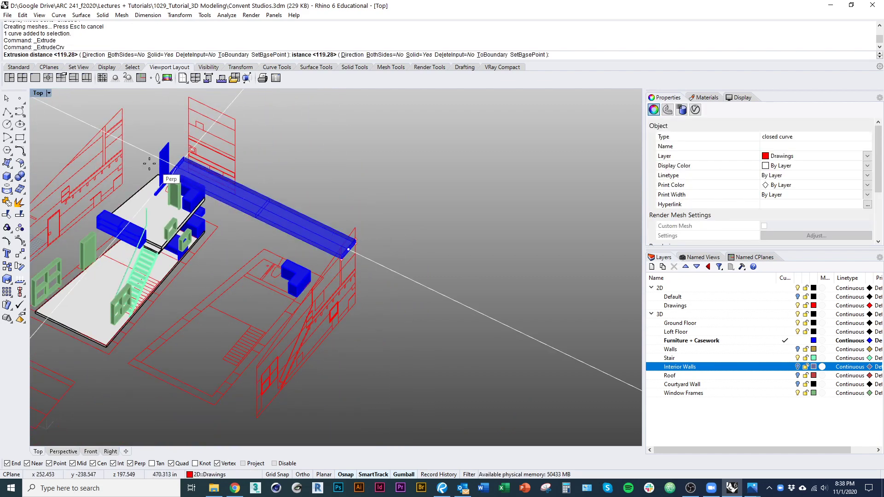
left_click(127, 142)
right_click_drag(204, 232, 249, 321, "shift")
left_click(609, 375)
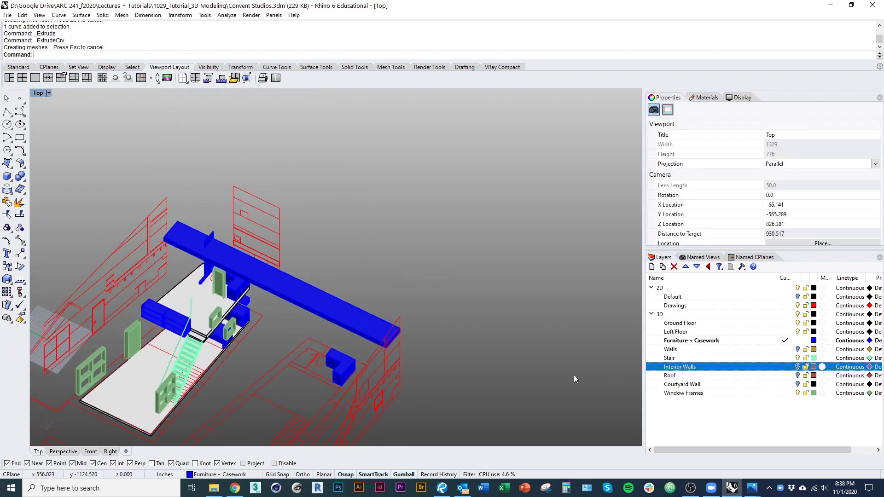
Step: Show the Walls layer, split the long bar at the walls and delete the outside pieces
left_click(381, 334)
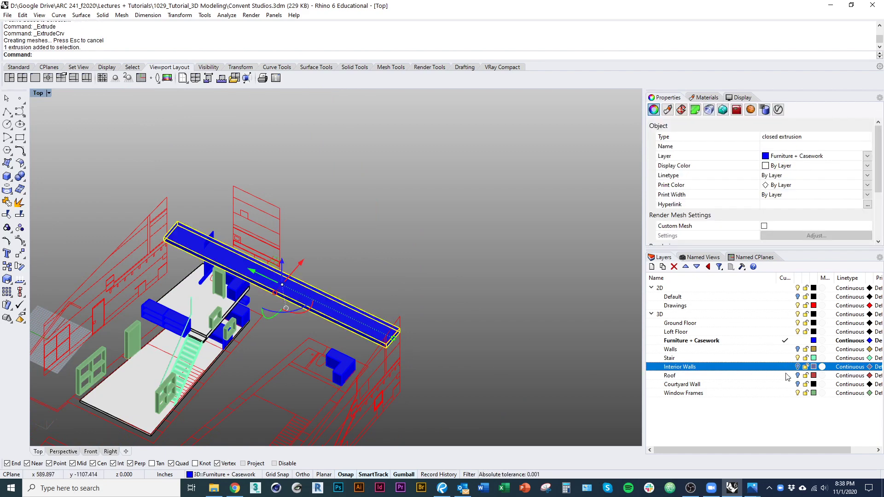
left_click(798, 350)
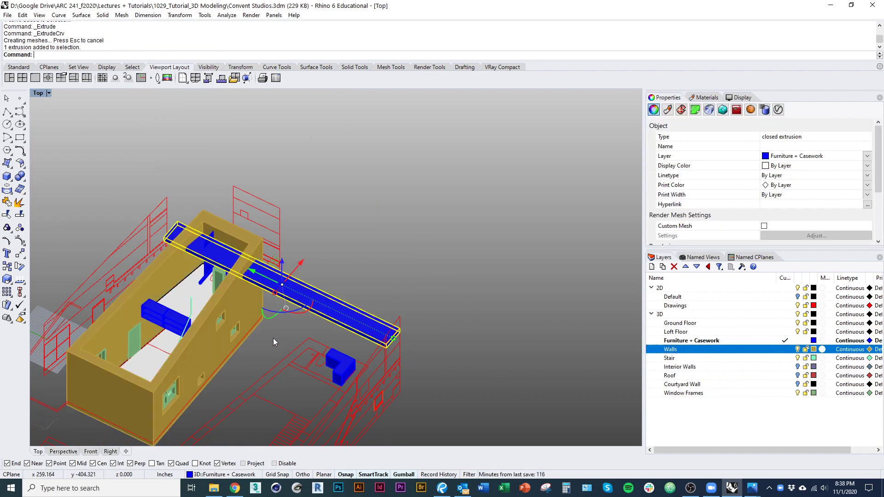
left_click(242, 310)
right_click(264, 323)
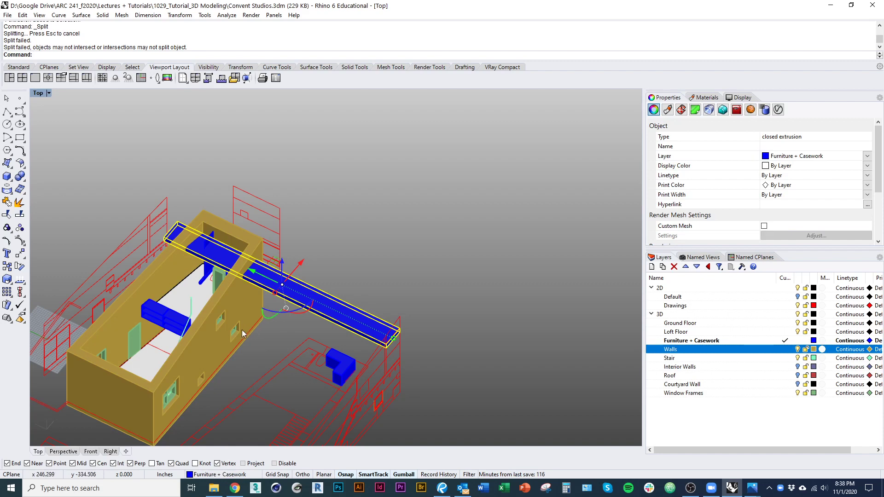
right_click(207, 336)
left_click(206, 346)
right_click(207, 346)
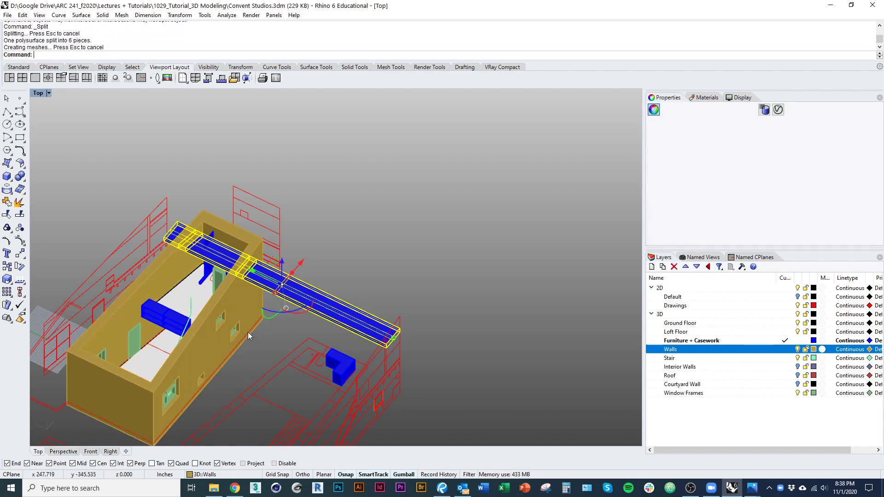
right_click_drag(213, 272, 236, 316)
scroll(236, 317, "up", 5)
scroll(227, 292, "up", 7)
type("d")
key("space")
scroll(226, 254, "down", 4)
right_click_drag(231, 282, 226, 304)
Step: Split the blue vertical panel with the slab and delete the cut-off pieces
left_click(222, 262)
right_click(224, 263)
left_click(275, 299)
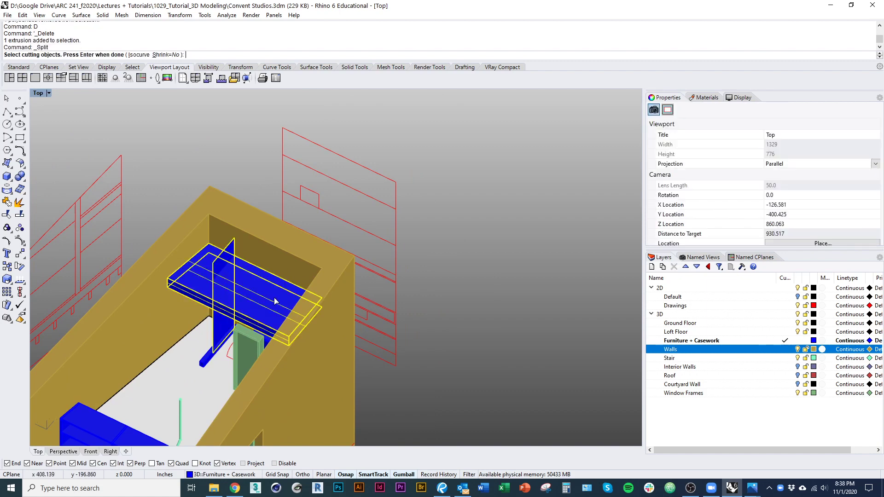
right_click(273, 302)
type("d")
key("space")
scroll(229, 312, "down", 5)
right_click_drag(228, 313, 259, 310, "ctrl+shift")
scroll(272, 296, "up", 6)
Step: Move the blue slab onto the Roof layer
left_click(272, 296)
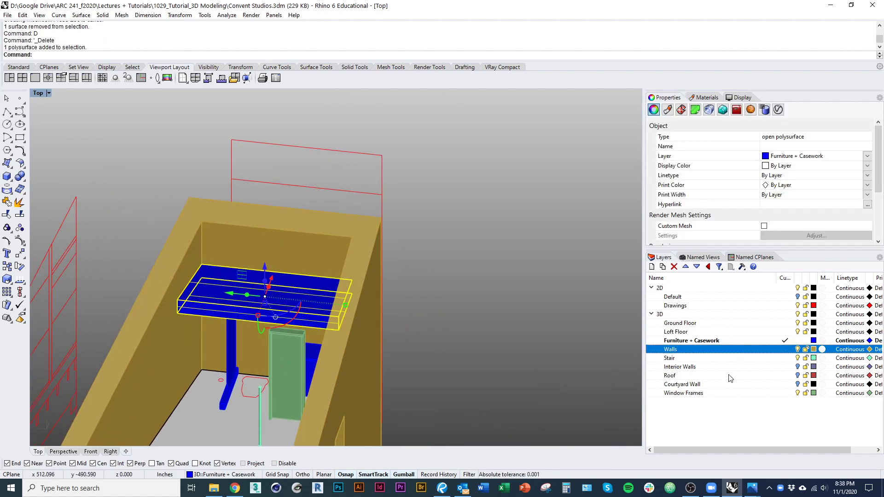
right_click(749, 377)
left_click(789, 336)
right_click_drag(405, 313, 485, 335, "ctrl+shift")
scroll(322, 267, "up", 6)
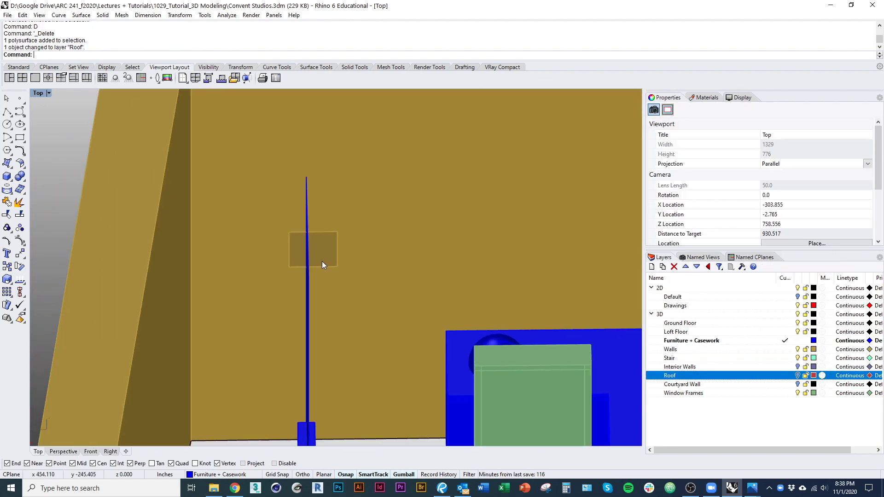
Step: In wireframe, window-select the yellow cup's parts, try a gumball move, then undo it
scroll(322, 290, "down", 8)
right_click_drag(322, 294, 337, 362, "ctrl+shift")
key("ctrl+alt+w")
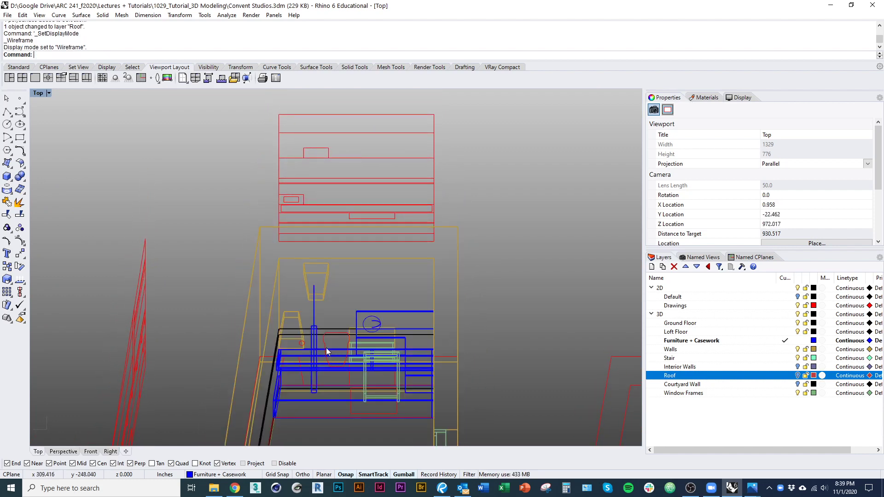
scroll(308, 303, "up", 5)
right_click_drag(305, 298, 296, 332)
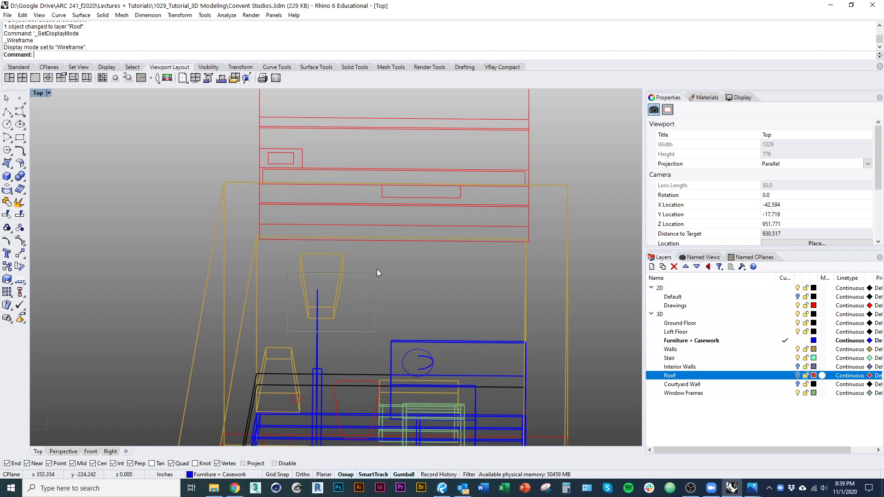
left_click_drag(376, 250, 376, 249, "ctrl+shift")
right_click_drag(420, 277, 392, 299)
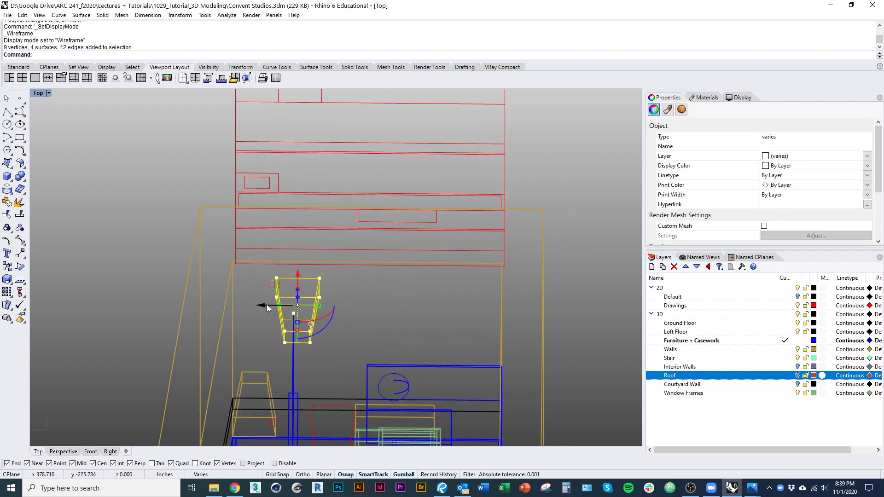
left_click_drag(282, 306, 298, 307)
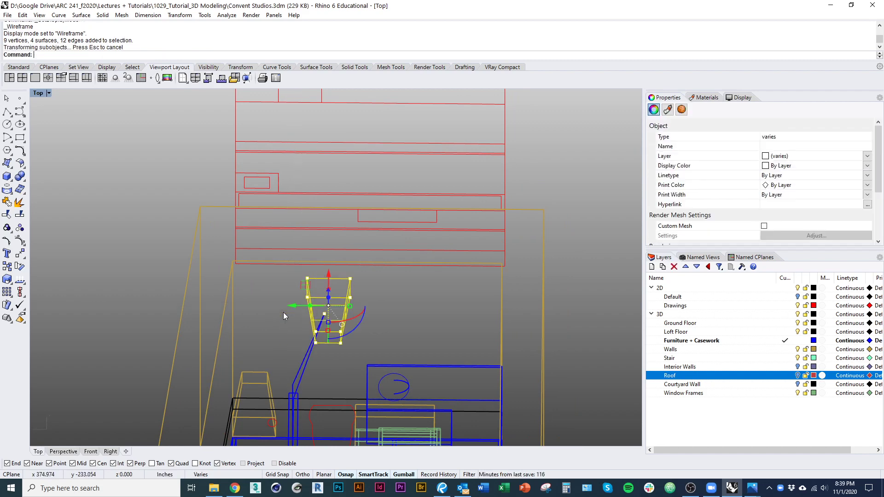
right_click_drag(283, 314, 282, 326, "ctrl")
key("ctrl+z")
Step: Reselect the cup and shift it right along the lamp stem, returning to shaded view
right_click_drag(278, 379, 268, 314, "ctrl+shift")
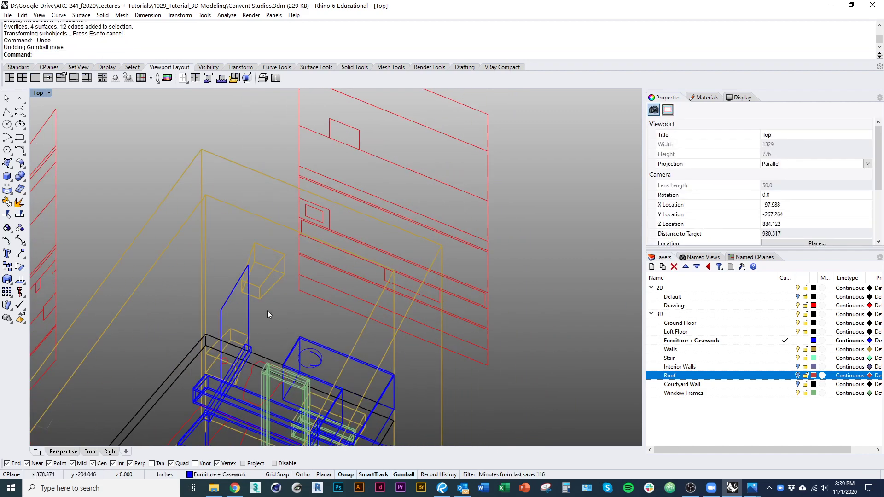
right_click_drag(257, 262, 291, 290, "ctrl+shift")
scroll(277, 318, "up", 4)
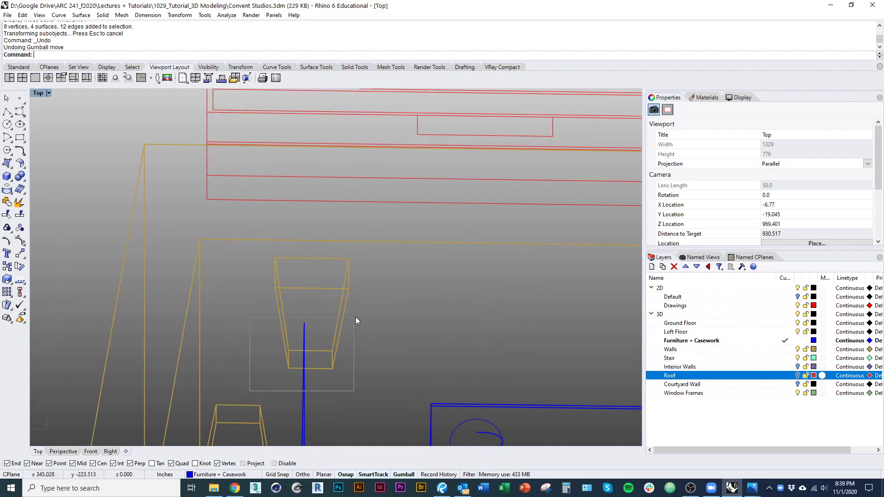
left_click_drag(390, 253, 391, 253)
right_click_drag(391, 254, 258, 129, "ctrl+shift")
right_click_drag(278, 229, 360, 275, "ctrl+shift")
mouse_move(285, 245)
left_mouse_down()
mouse_move(310, 250)
mouse_move(303, 247)
left_mouse_up()
left_click(360, 330)
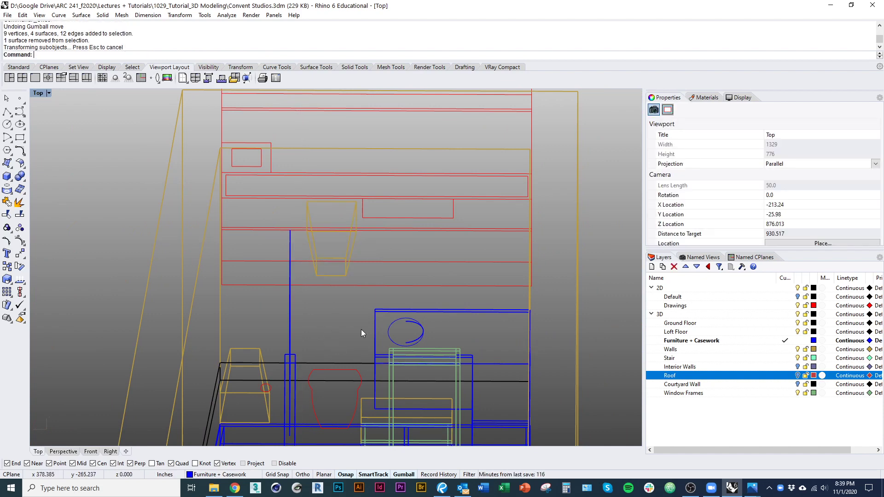
scroll(361, 330, "down", 8)
key("ctrl+alt+s")
scroll(488, 360, "up", 3)
mouse_move(487, 359)
right_mouse_down("ctrl+shift")
mouse_move(482, 354)
mouse_move(496, 349)
mouse_move(281, 332)
mouse_move(287, 374)
right_mouse_up("ctrl+shift")
Step: Subtract the sphere from the counter and cabinet to carve the round sink bowl
scroll(283, 370, "up", 12)
left_click(267, 289)
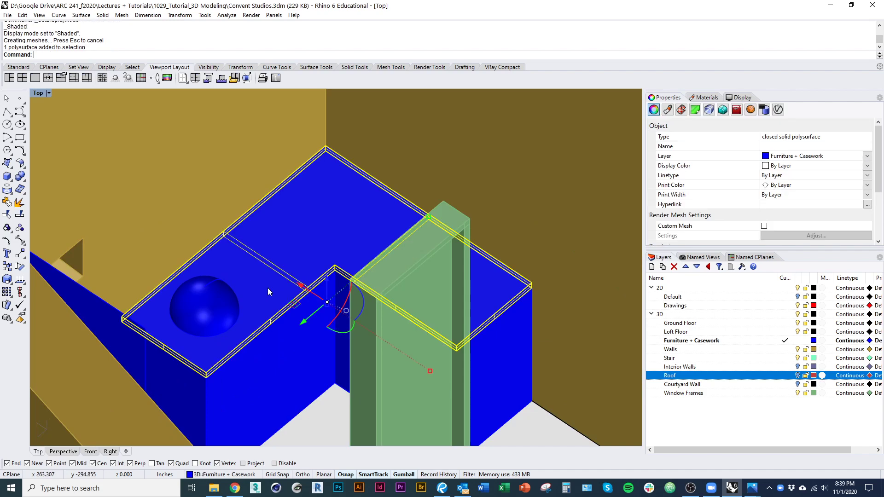
left_click(276, 370, "shift")
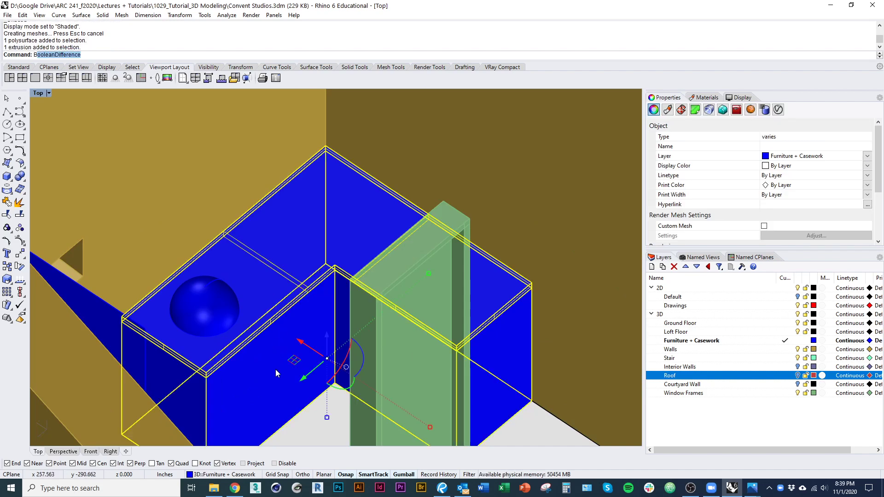
key("Return")
left_click(216, 322)
key("Return")
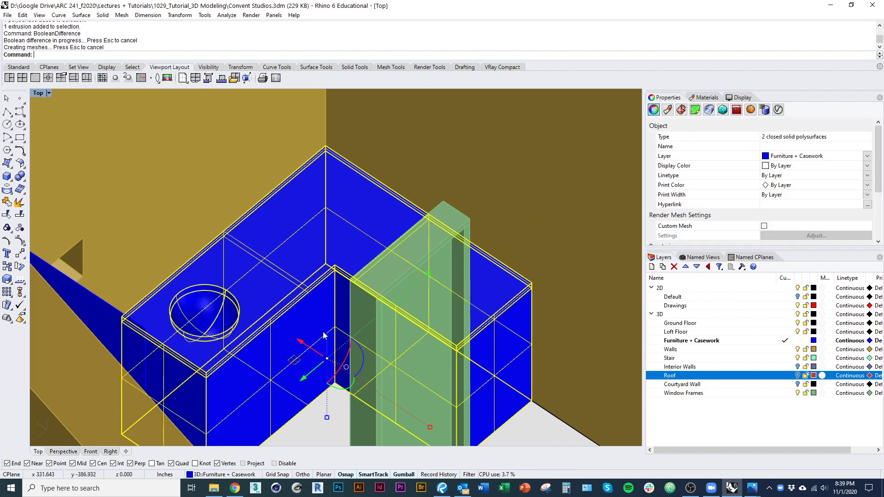
scroll(336, 212, "down", 8)
left_click(598, 199)
right_click_drag(598, 199, 268, 322, "ctrl+shift")
scroll(268, 322, "down", 5)
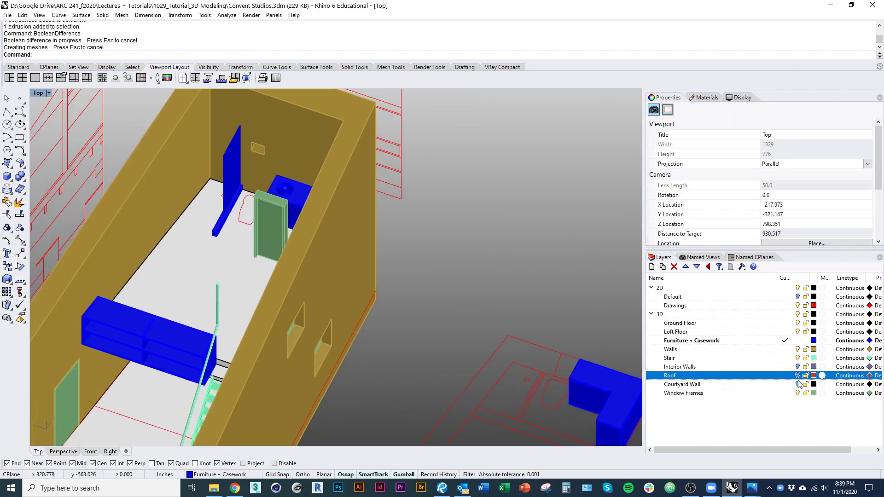
right_click_drag(534, 365, 454, 326)
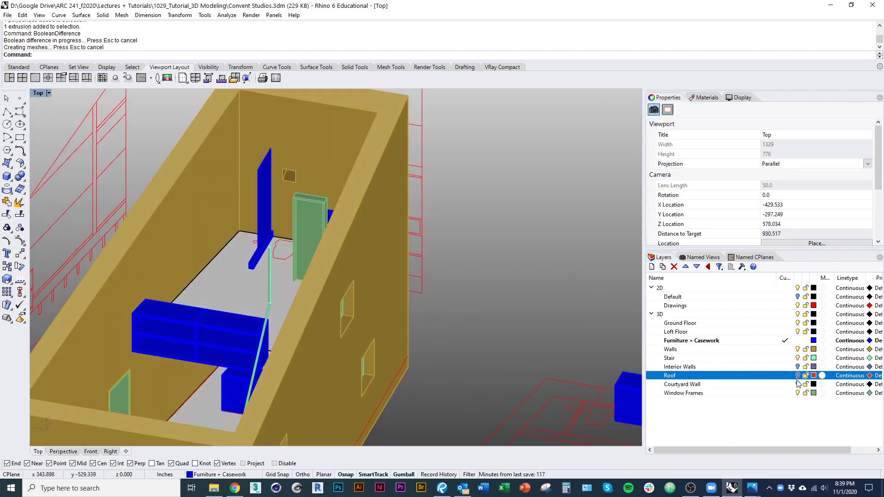
Step: Hide the Loft Floor layer and extrude the red toilet outline into a solid
left_click(797, 333)
right_click_drag(376, 346, 288, 334, "shift")
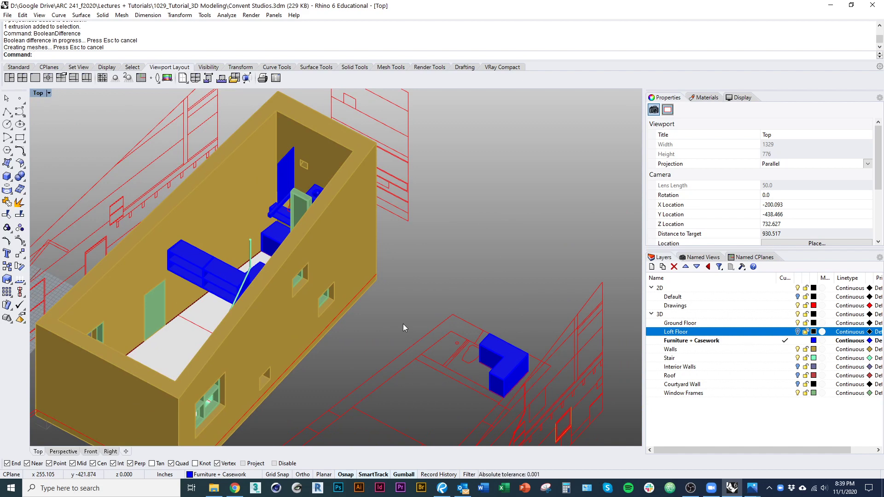
right_click_drag(403, 324, 310, 314)
scroll(310, 314, "up", 3)
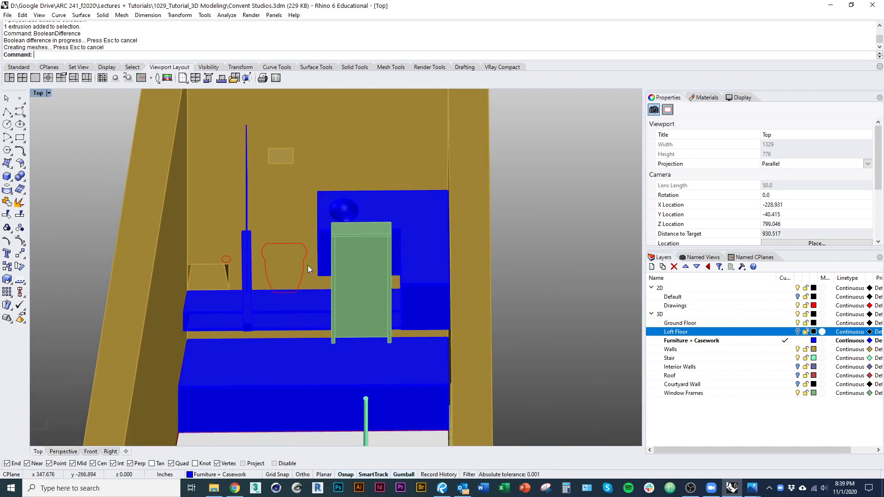
left_click(305, 266)
left_click(332, 292)
scroll(318, 249, "up", 2)
type("ext")
key("Return")
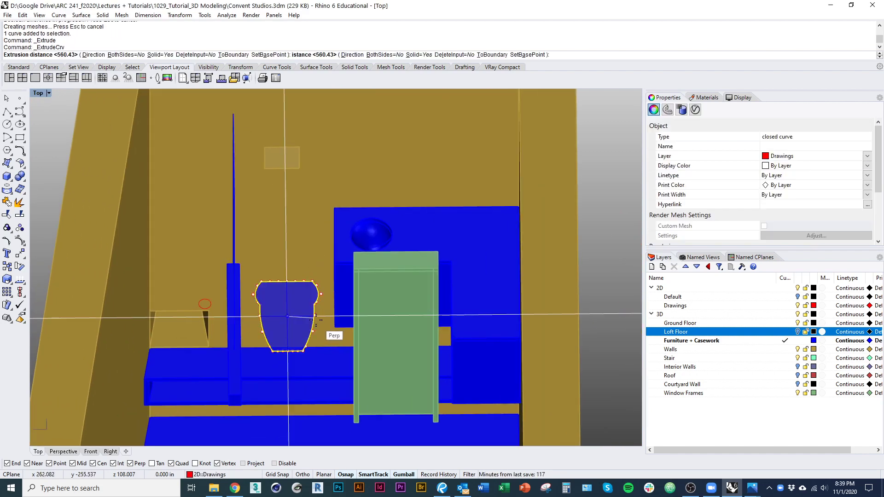
left_click(329, 304)
right_click_drag(329, 303, 318, 362)
Step: Lift the toilet solid and stretch it along one axis with Scale1D
mouse_move(303, 338)
left_mouse_down()
mouse_move(306, 319)
mouse_move(312, 327)
left_mouse_up()
scroll(311, 326, "up", 5)
type("s1")
key("Return")
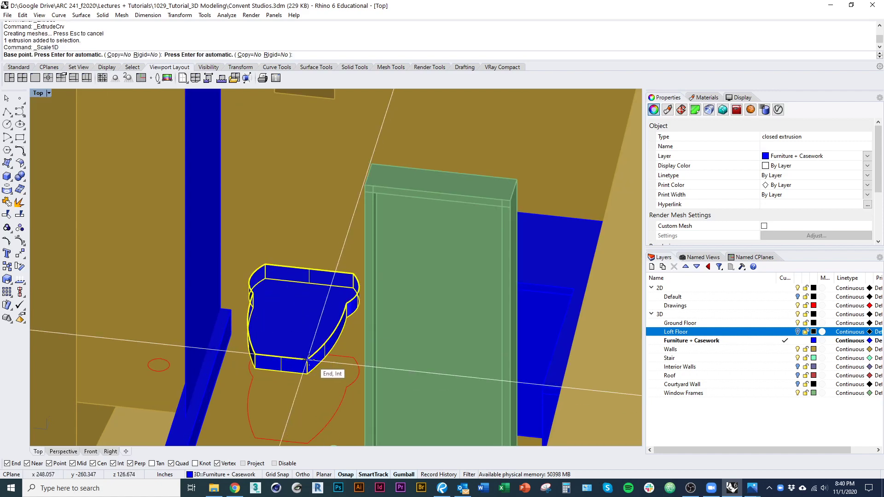
left_click(310, 360)
left_click(310, 375)
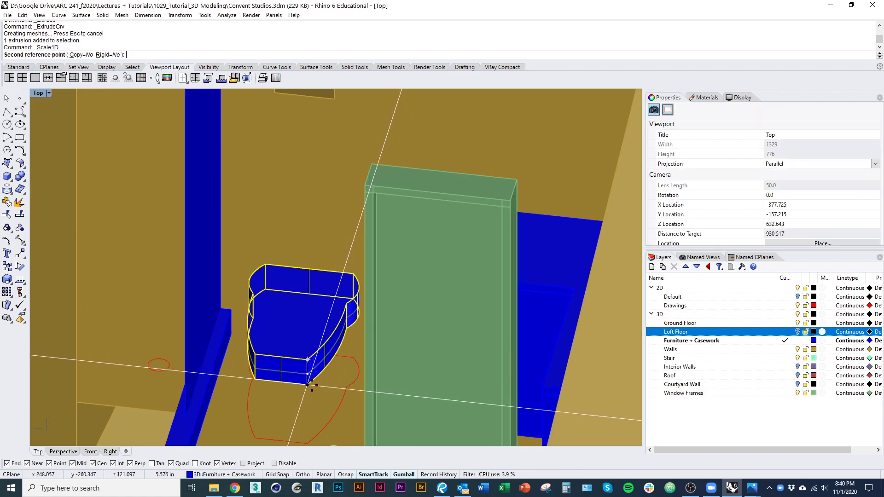
left_click(308, 383)
scroll(313, 396, "down", 5)
key("Escape")
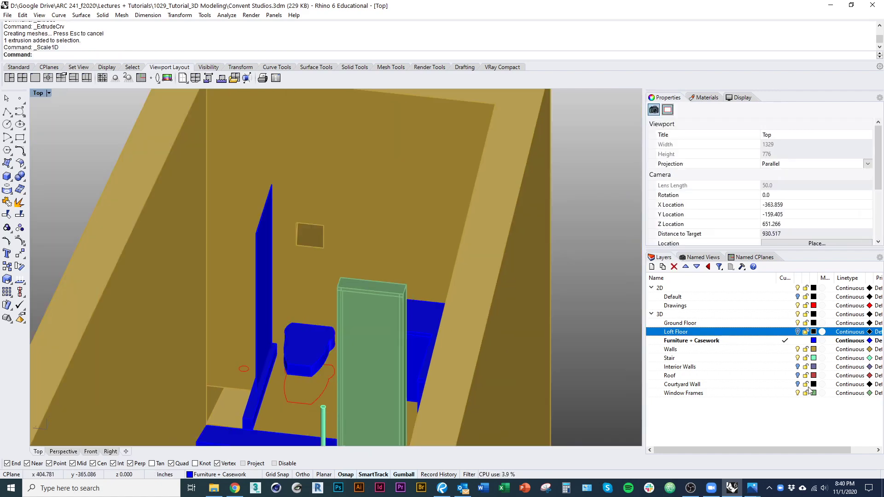
Step: Show the Loft Floor layer again and start the Box command
left_click(797, 332)
scroll(355, 352, "down", 6)
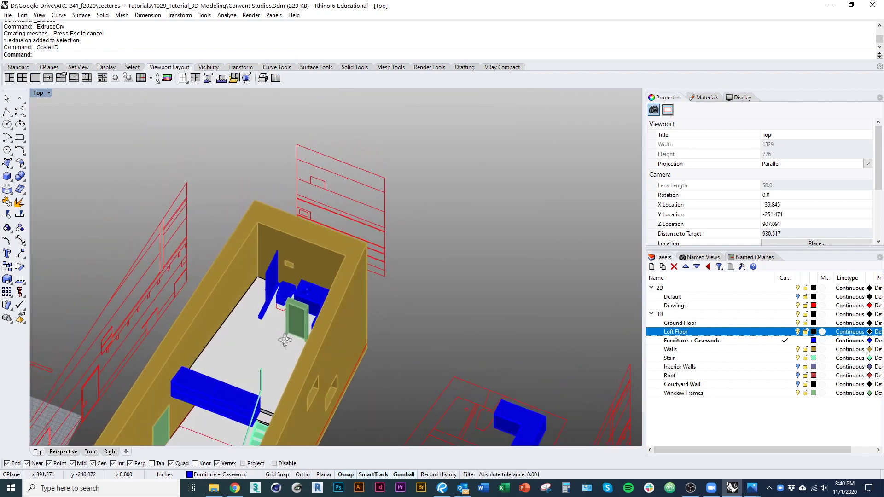
right_click_drag(303, 311, 410, 311)
scroll(408, 288, "down", 3)
scroll(386, 252, "up", 10)
scroll(386, 253, "down", 7)
type("box")
key("Return")
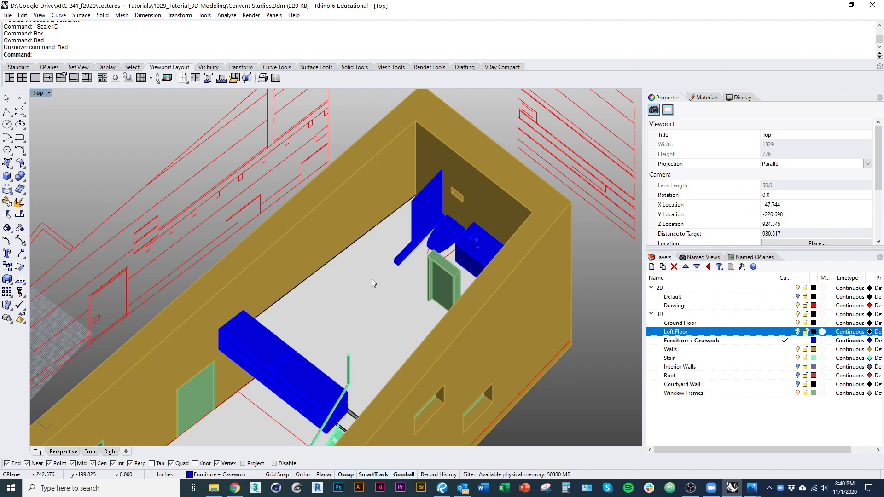
Step: Draw a new 60 by 80 box, 4 inches high, from a corner on the floor edge
type("box")
key("Return")
scroll(357, 346, "up", 5)
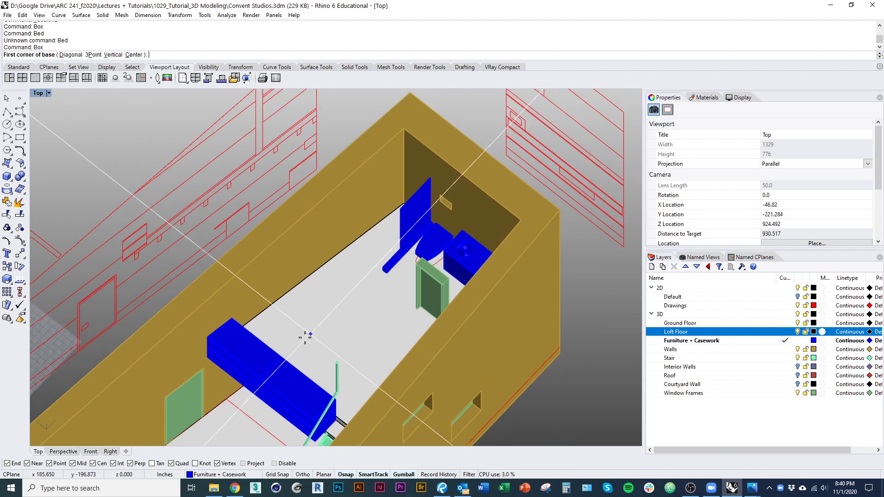
left_click(239, 280)
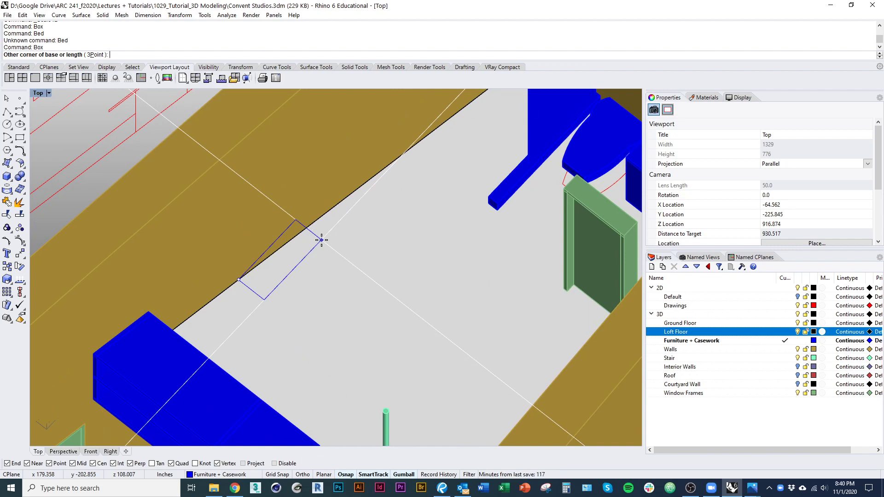
type("80")
key("Return")
right_click_drag(310, 245, 312, 287)
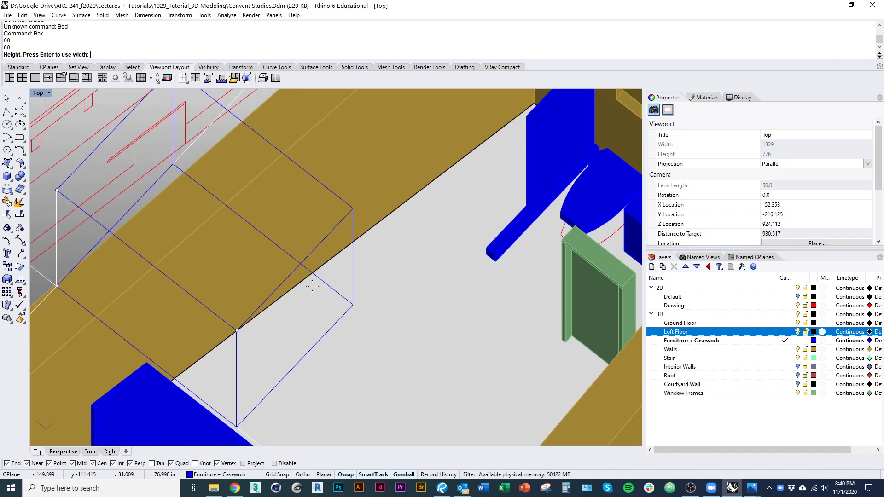
type("4")
key("Return")
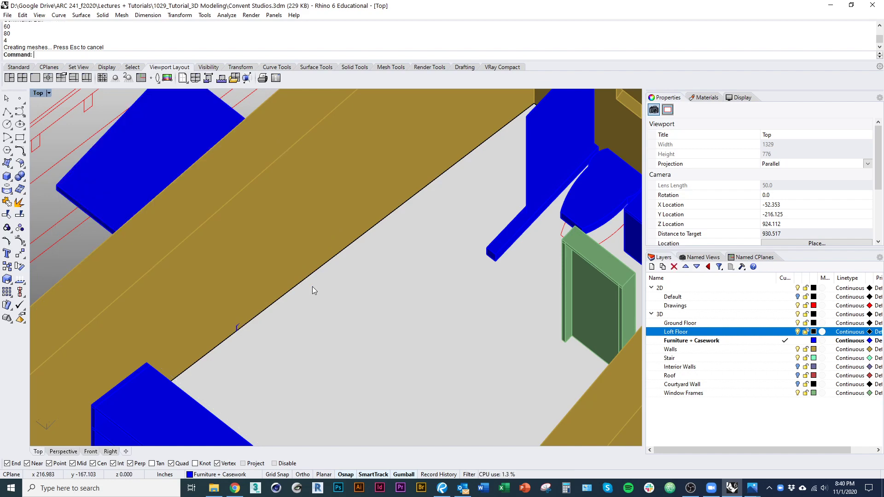
Step: Select the new box and drag it into the loft room
right_click_drag(214, 177, 207, 251)
left_click(175, 240)
scroll(170, 260, "down", 7)
right_click_drag(206, 298, 230, 362)
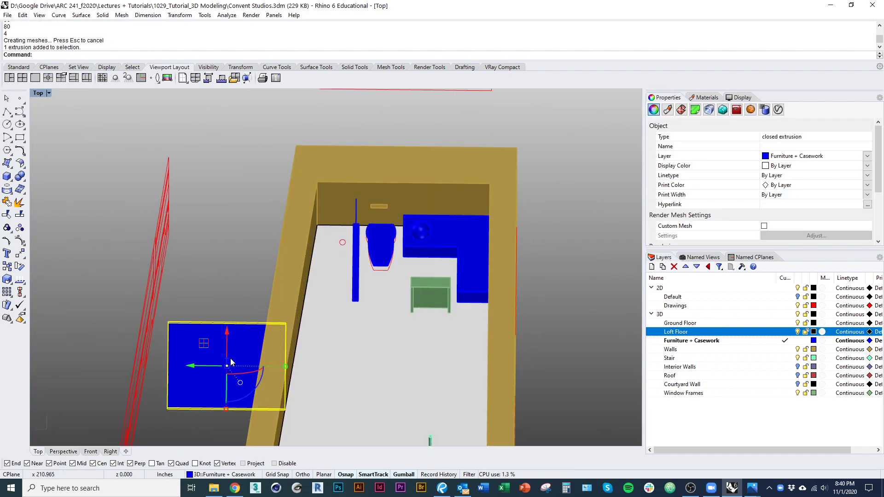
left_click_drag(265, 376, 341, 397)
right_click_drag(342, 397, 286, 300)
Step: Move the box so its corner snaps against the wall edge
type("m")
key("Return")
scroll(283, 292, "up", 3)
left_click(272, 267)
left_click(242, 274)
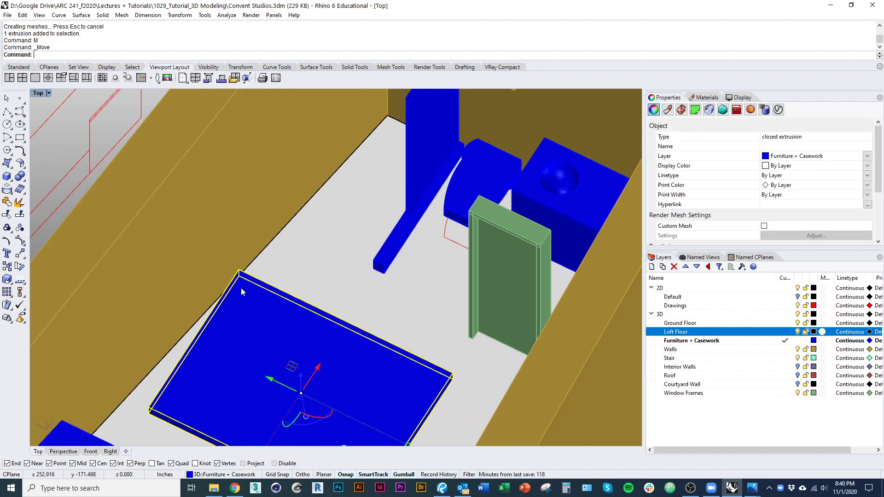
scroll(241, 300, "up", 4)
scroll(233, 304, "down", 4)
Step: Rotate the box about its corner so it lines up along the wall
type("ro")
key("Return")
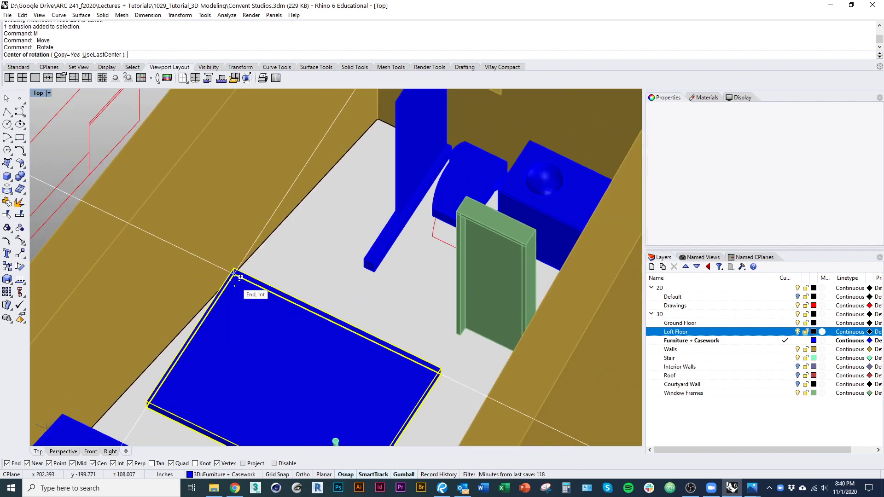
left_click(236, 276)
left_click(183, 367)
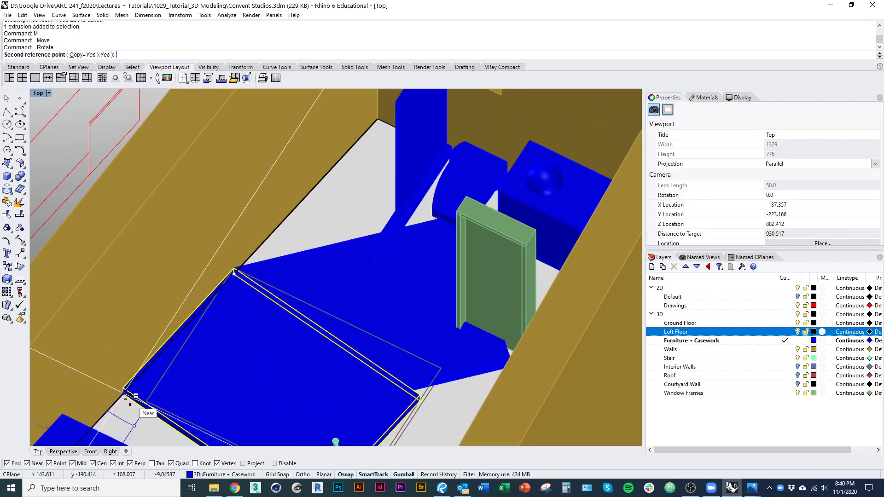
left_click(126, 392)
scroll(270, 294, "down", 5)
key("Return")
Step: Delete the old bed extrusions
type("d")
key("Return")
left_click(274, 319)
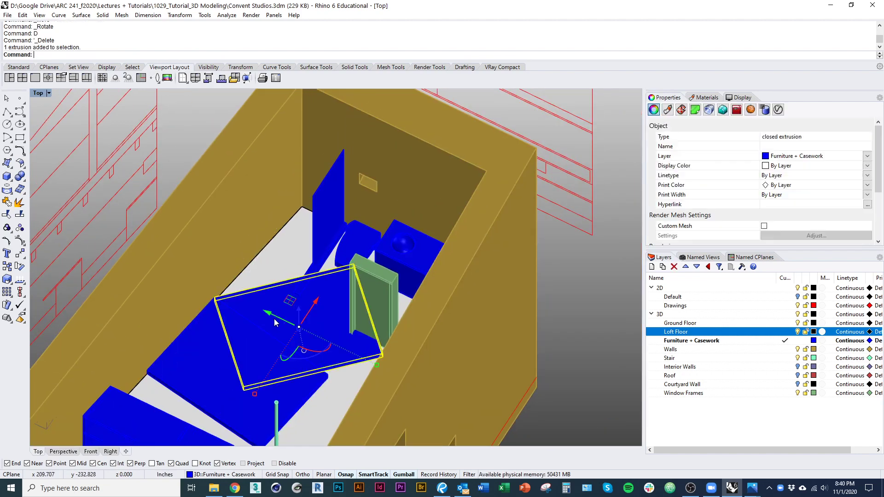
key("d")
key("Return")
right_click_drag(274, 319, 243, 304)
Step: Raise the new blue bed slab upward into place with the gumball
left_click(240, 337)
right_click_drag(240, 337, 250, 308, "ctrl+shift")
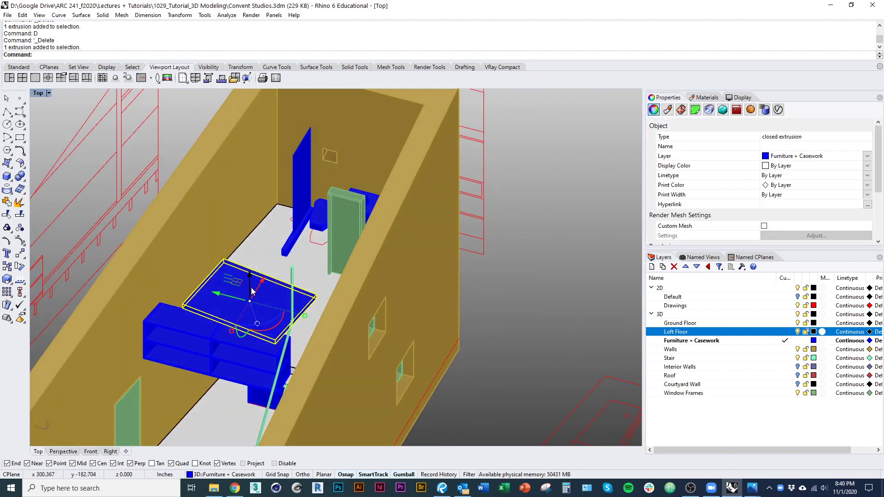
left_click_drag(252, 291, 259, 277)
right_click_drag(265, 291, 256, 357)
scroll(256, 358, "up", 6)
key("Escape")
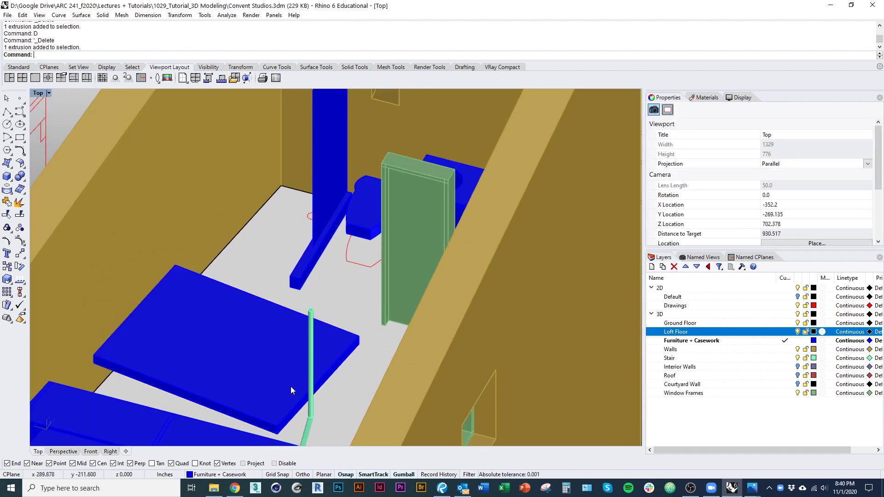
scroll(300, 364, "up", 4)
left_click(305, 332)
scroll(309, 331, "up", 3)
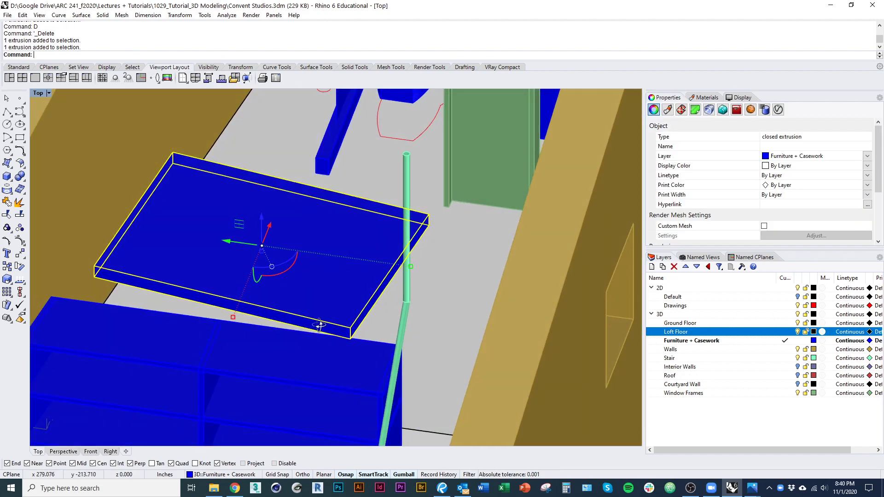
key("Escape")
Step: Start a 3Point box leg at the slab corner with a 3 by 3 inch base
type("ox")
key("Return")
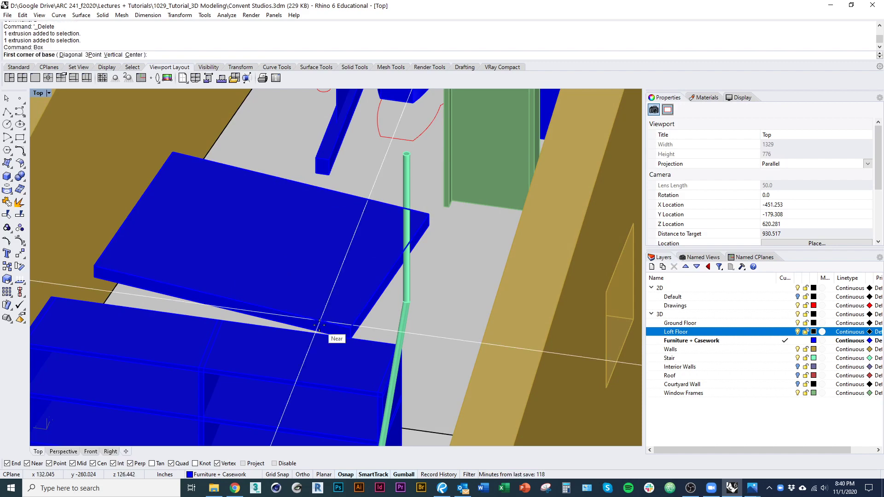
right_click_drag(319, 325, 275, 302)
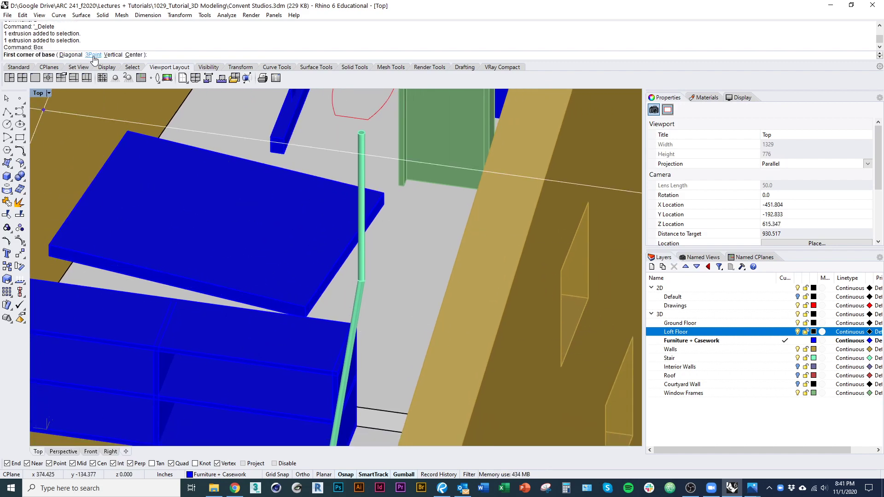
left_click(95, 59)
mouse_move(316, 202)
right_mouse_down("ctrl+shift")
mouse_move(289, 199)
mouse_move(294, 216)
mouse_move(321, 215)
right_mouse_up("ctrl+shift")
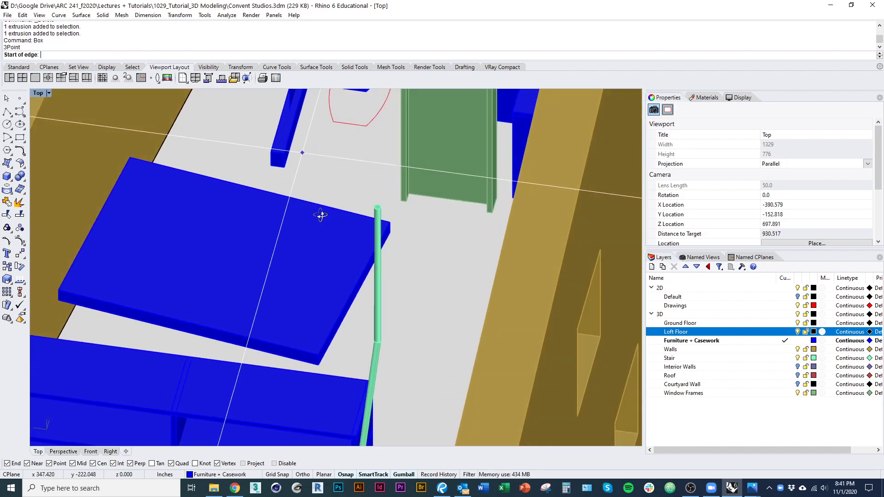
scroll(364, 355, "up", 8)
left_click(260, 369)
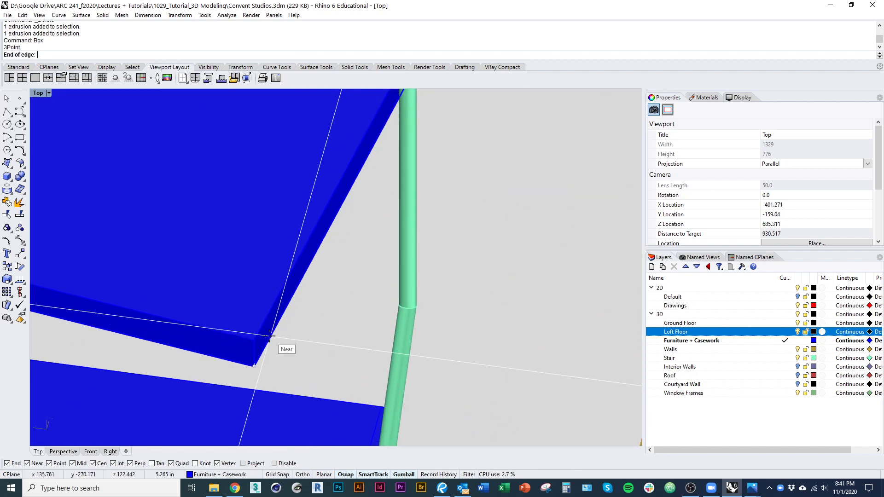
type("3")
key("Return")
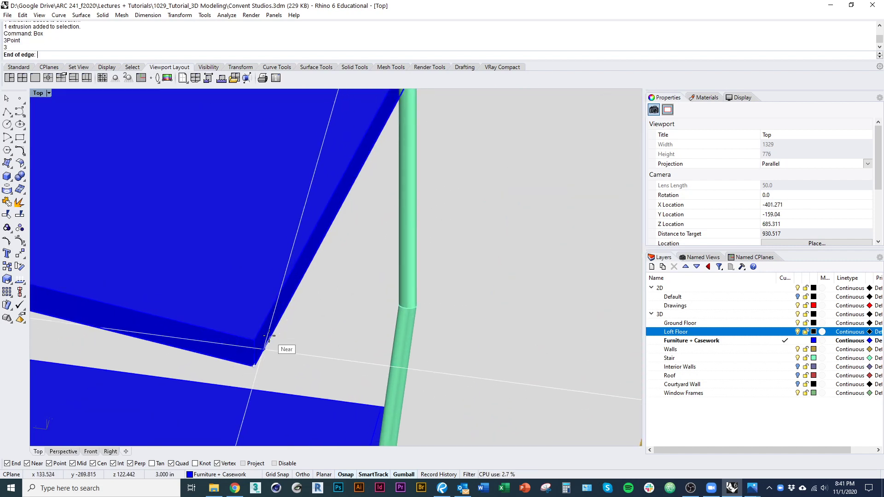
left_click(286, 313)
type("3")
key("Return")
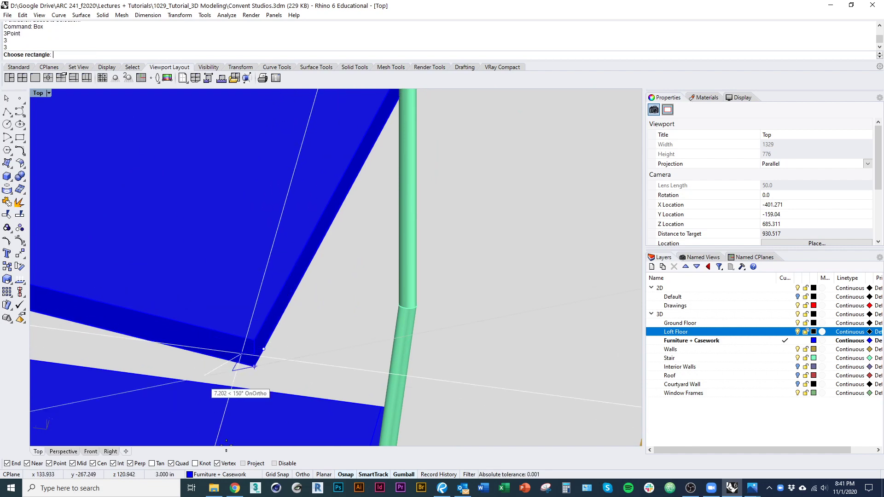
left_click(194, 354)
Step: Extend the leg down to the floor and select it
scroll(226, 334, "down", 8)
right_click_drag(231, 333, 243, 374)
scroll(279, 359, "up", 6)
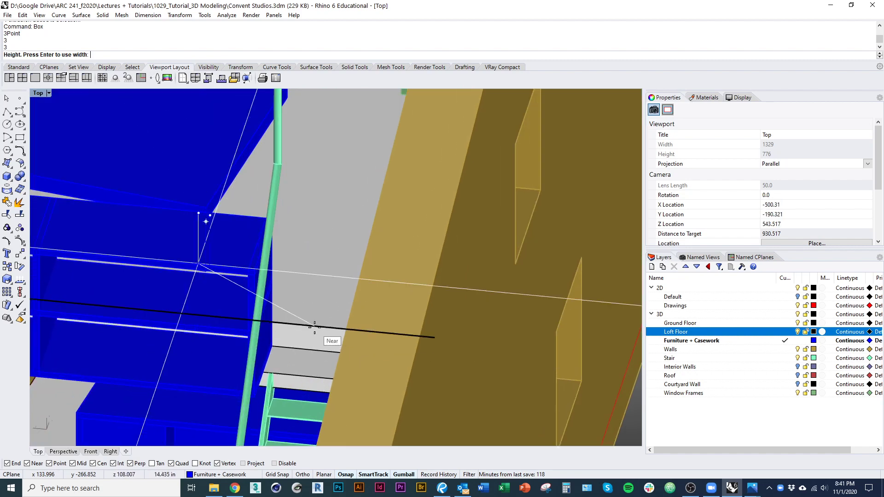
left_click(314, 328)
right_click_drag(263, 306, 152, 405)
scroll(152, 407, "up", 4)
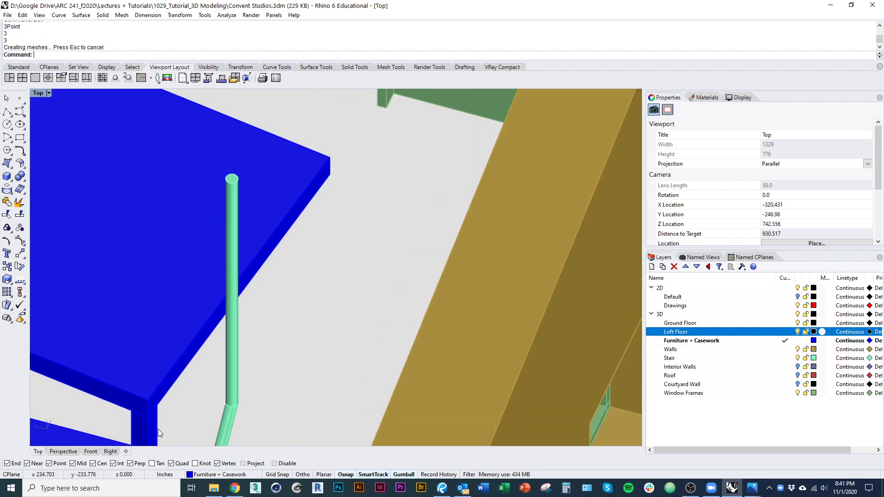
left_click(155, 428)
scroll(183, 339, "down", 4)
Step: Mirror the leg across the slab's edge midpoint to make a second leg
type("mi")
key("Return")
right_click_drag(156, 281, 202, 301)
left_click(315, 345)
scroll(307, 346, "down", 5)
right_click_drag(304, 351, 267, 338)
left_click(137, 318)
right_click(328, 347)
scroll(267, 330, "up", 4)
key("Escape")
Step: Mirror both legs across the other edge midpoint so the table has four legs
left_click(270, 305, "shift")
right_click_drag(180, 291, 225, 303, "shift")
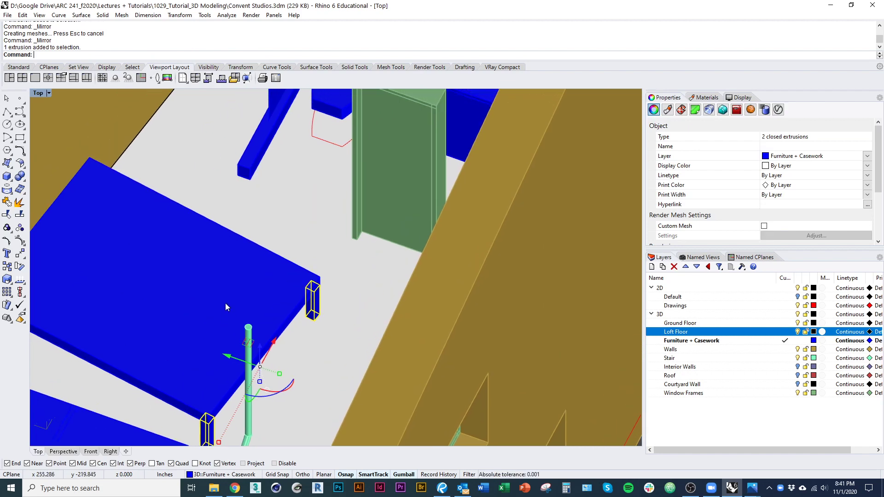
scroll(224, 303, "down", 3)
right_click(224, 297)
left_click(210, 238)
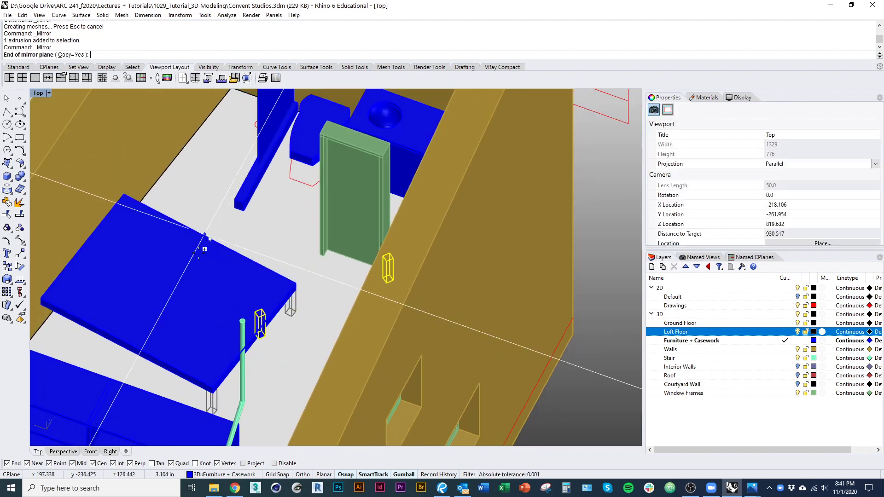
left_click(129, 335)
scroll(148, 344, "down", 3)
key("Escape")
mouse_move(204, 379)
right_mouse_down()
mouse_move(164, 341)
mouse_move(198, 366)
right_mouse_up()
scroll(221, 343, "up", 3)
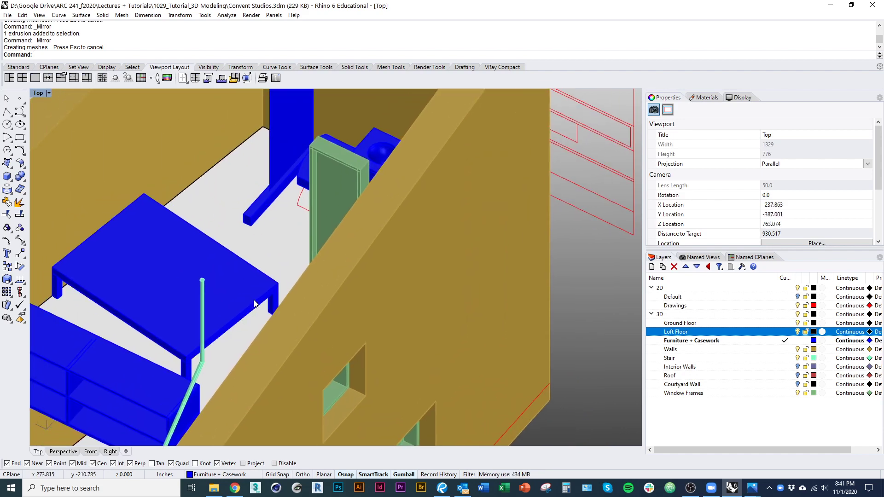
Step: Turn off the Walls layer, turn on Interior Walls, and select the blue table
right_click_drag(249, 303, 304, 304)
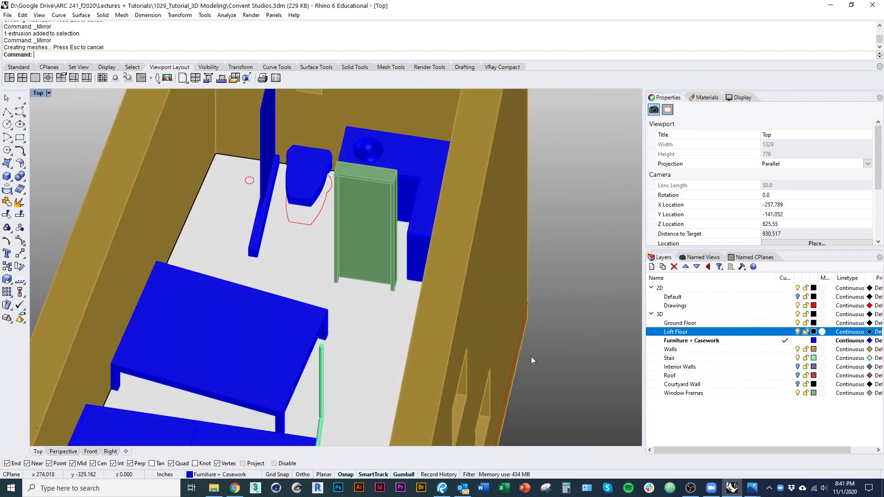
left_click(799, 350)
left_click(799, 367)
right_click_drag(369, 318, 454, 348)
scroll(301, 304, "up", 3)
right_click_drag(300, 303, 366, 317, "shift")
right_click_drag(314, 300, 258, 308)
left_click(265, 345)
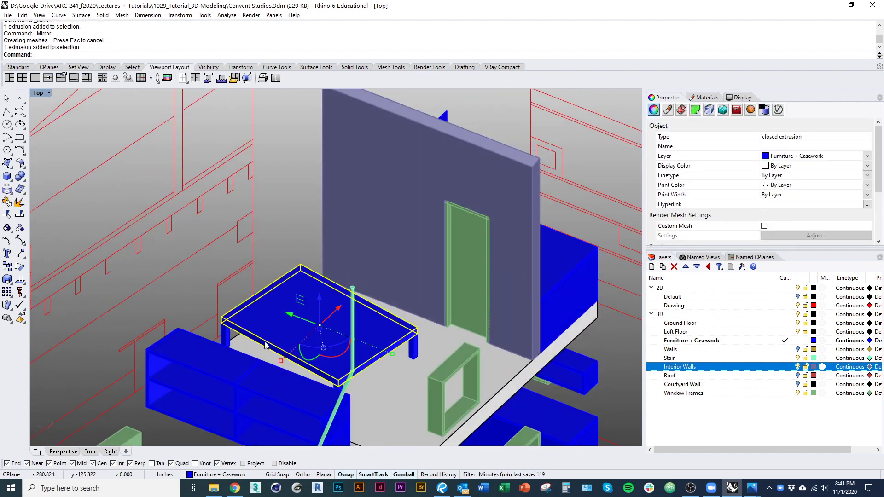
Step: Draw a small 3Point box on the table top near its corner and slide it into place
left_click(11, 180)
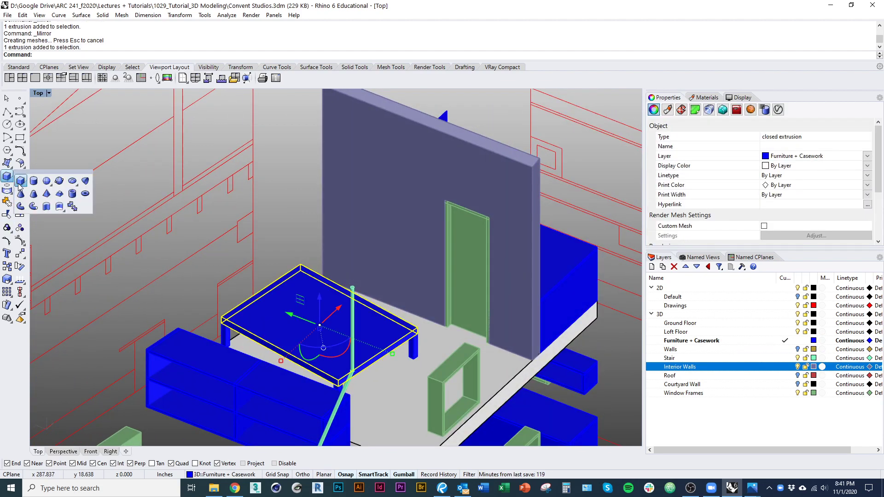
left_click(18, 184)
left_click(223, 318)
scroll(266, 306, "up", 5)
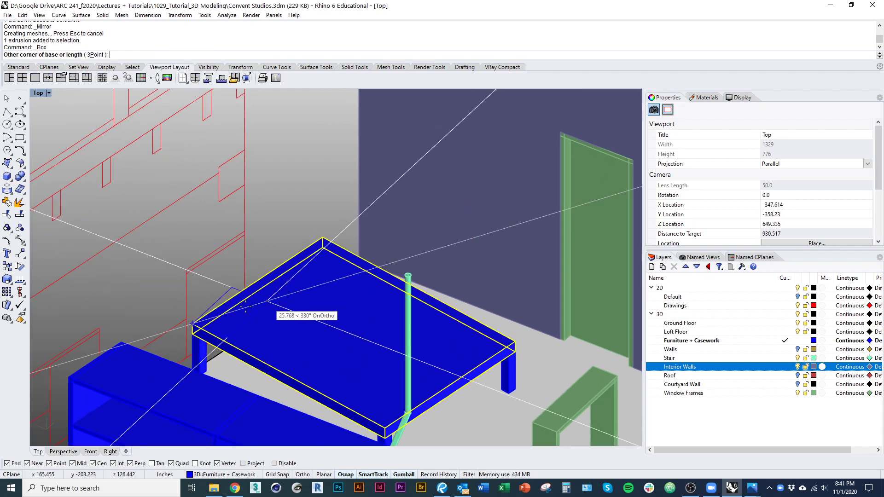
left_click(97, 54)
scroll(259, 282, "up", 3)
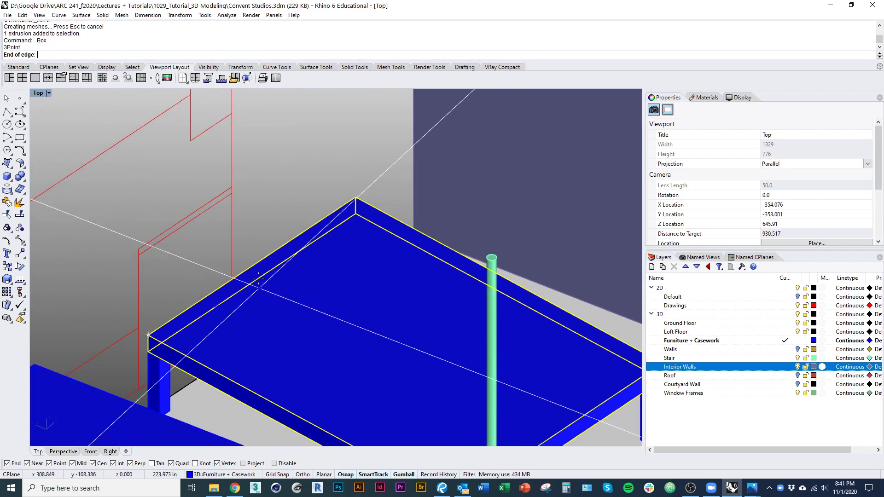
left_click(233, 294)
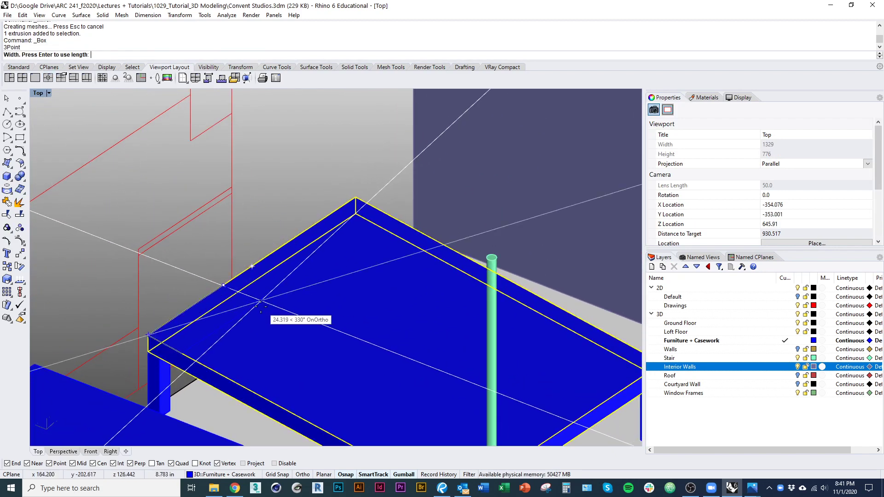
left_click(264, 308)
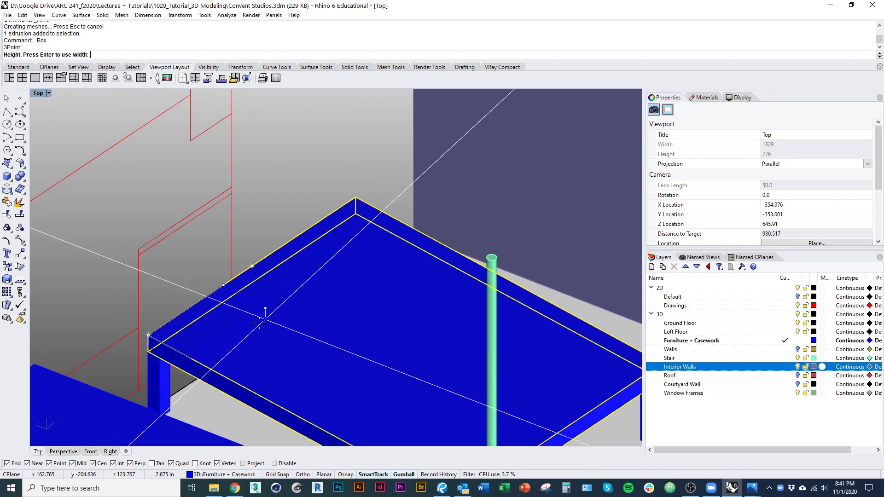
left_click(269, 291)
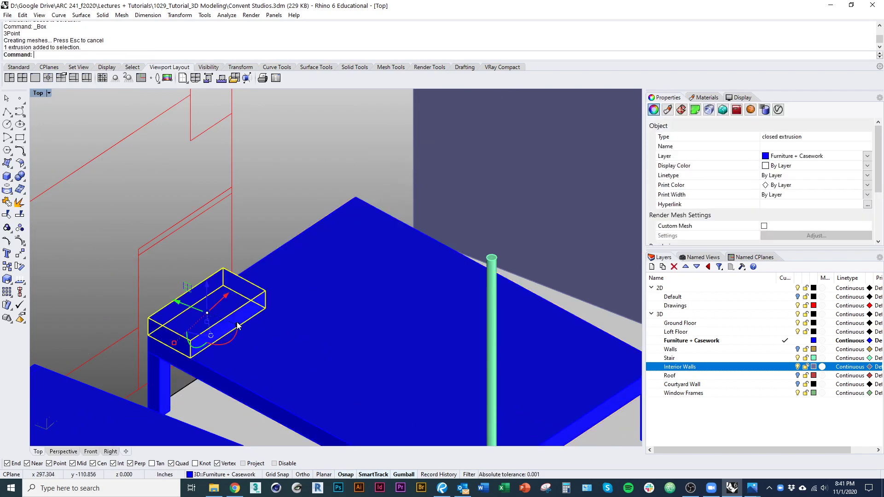
left_click_drag(248, 309, 277, 305)
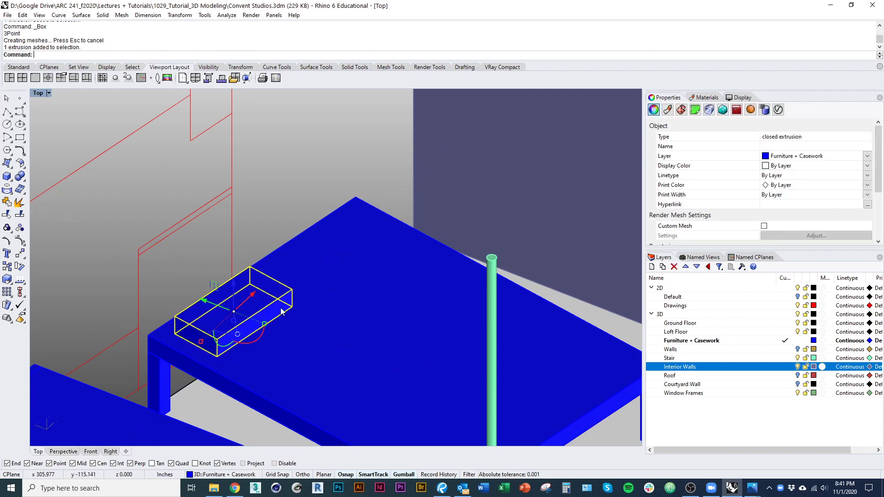
scroll(282, 311, "down", 3)
right_click_drag(299, 327, 266, 338)
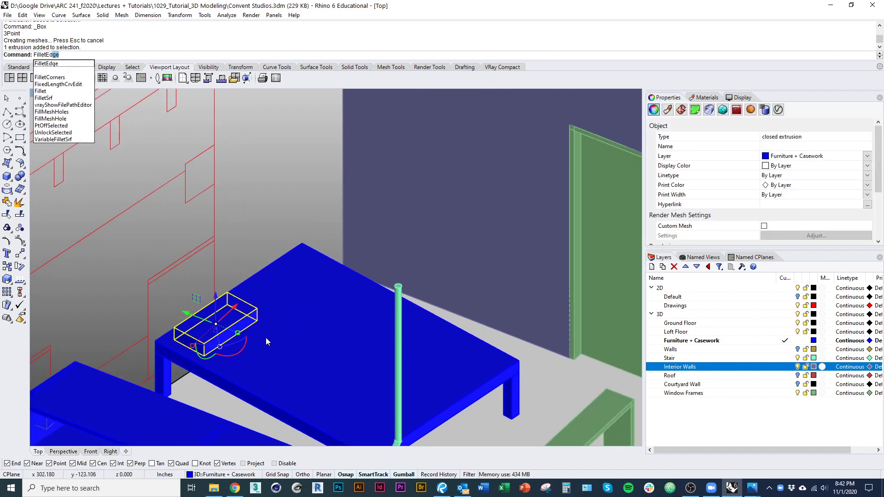
Step: Try filleting the block's edges, then cancel the unfinished attempt
key("Return")
scroll(194, 299, "up", 3)
scroll(193, 321, "down", 2)
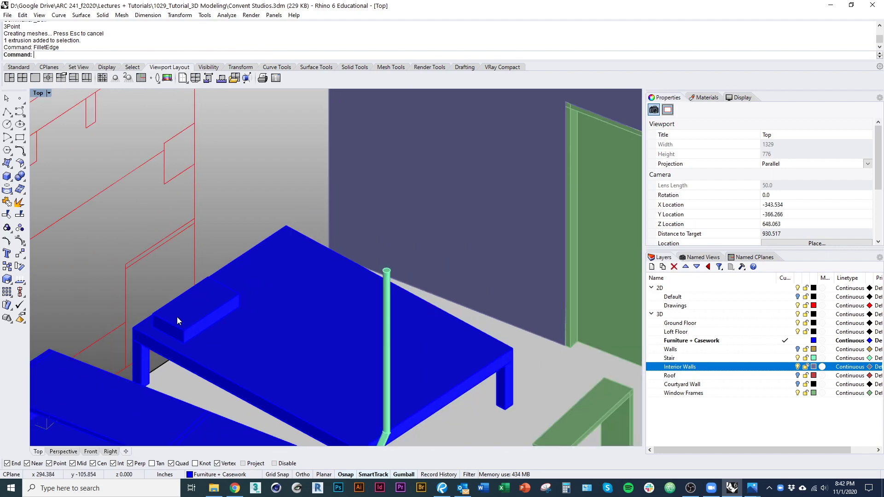
right_click_drag(177, 317, 193, 297)
right_click(205, 223)
left_click_drag(191, 196, 302, 295)
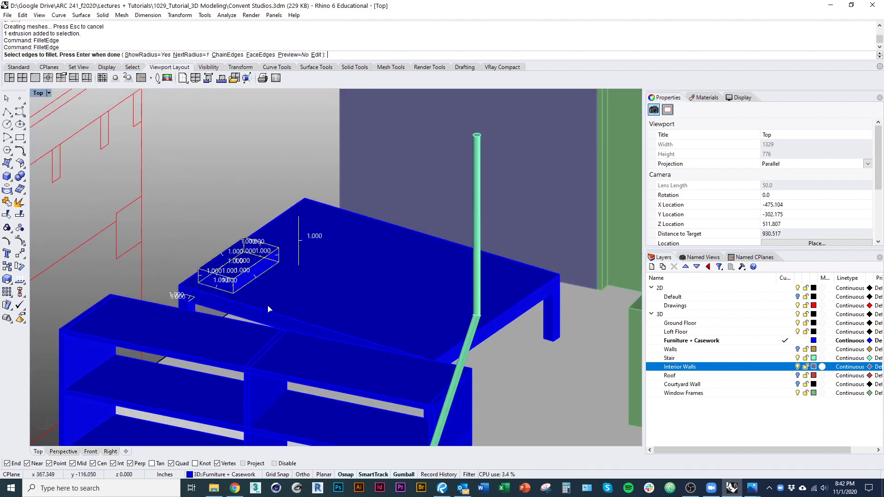
key("Escape")
Step: Isolate the small block and fillet all its edges with radius 0.5
left_click(246, 270)
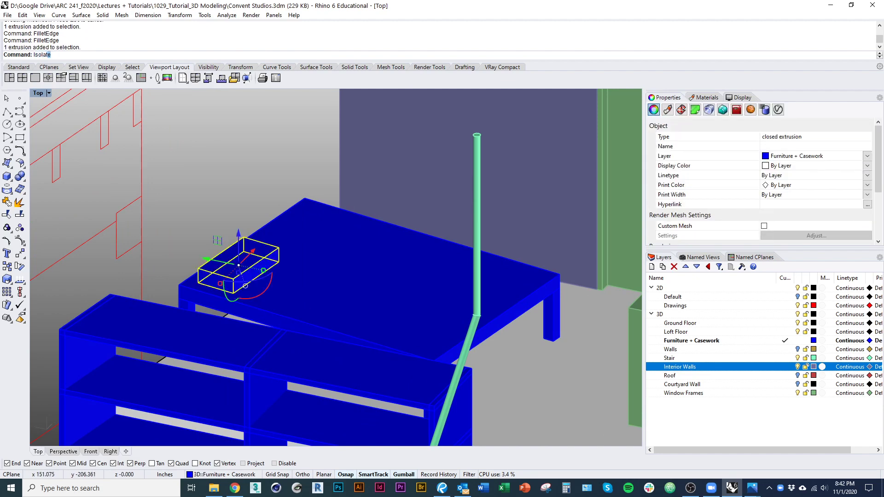
key("Return")
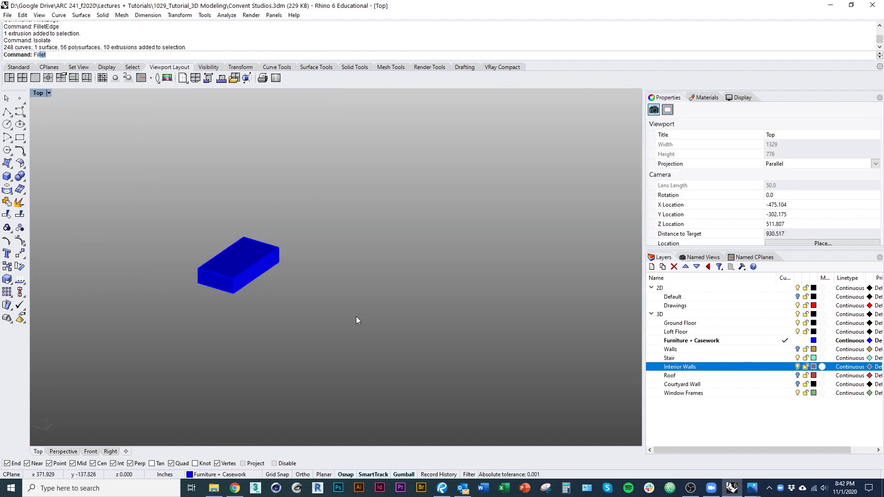
type("FilletEdge")
key("Return")
left_click_drag(152, 185, 348, 413)
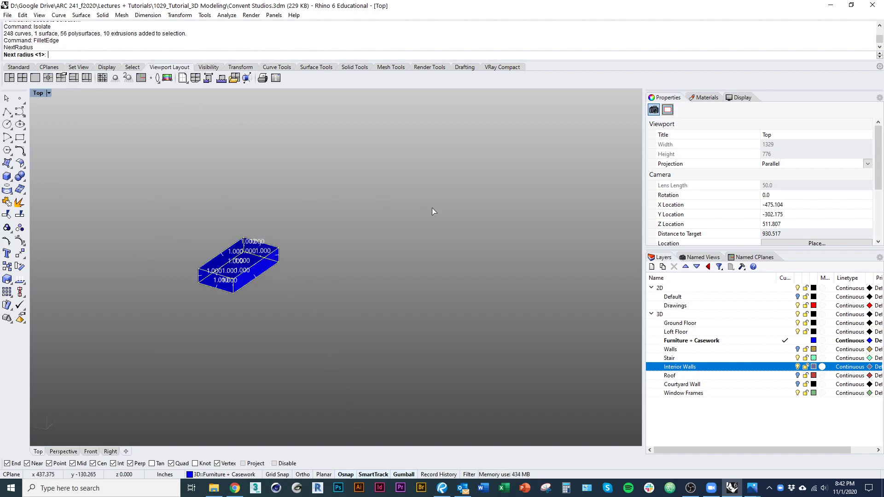
type(".5")
key("Return")
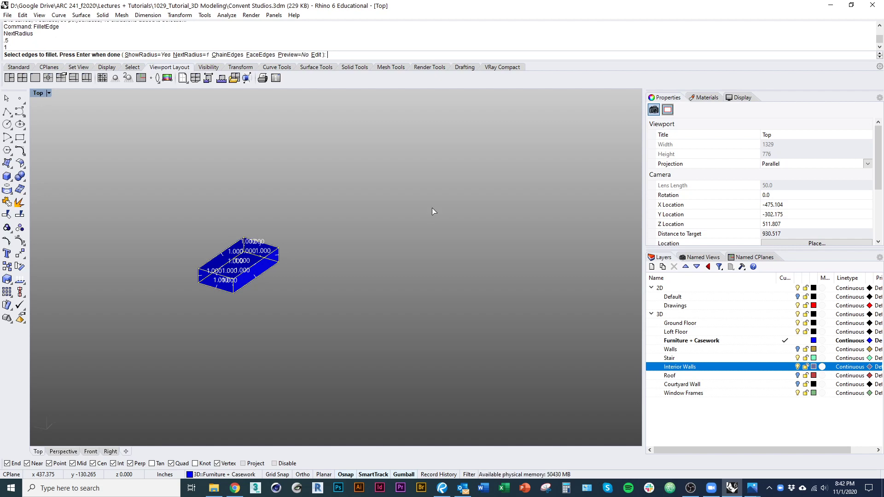
key("Return")
key("Return")
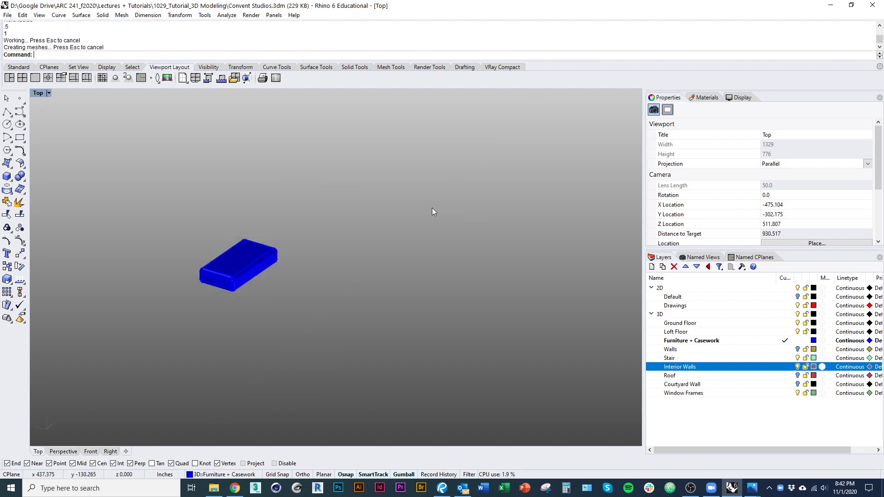
Step: Switch the viewport to Rendered display to inspect the rounded block
scroll(237, 258, "up", 2)
scroll(230, 260, "up", 3)
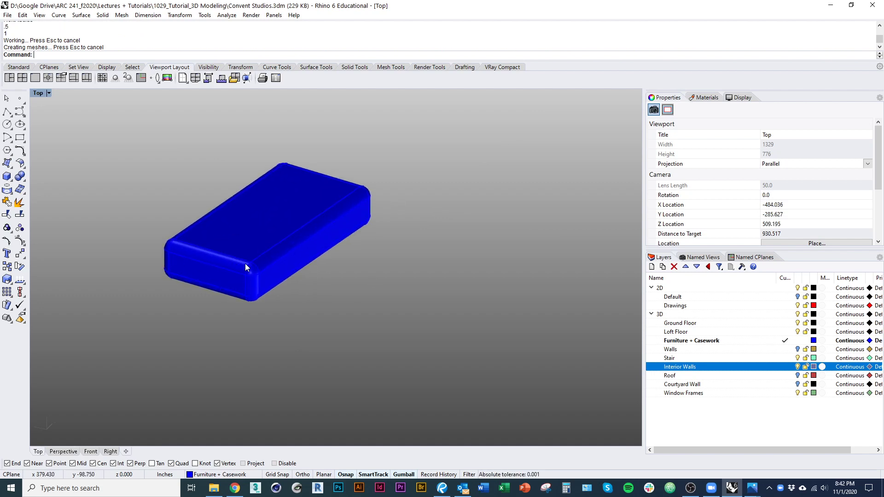
key("ctrl+alt+r")
mouse_move(263, 289)
right_mouse_down("ctrl+shift")
mouse_move(229, 292)
mouse_move(322, 329)
mouse_move(333, 325)
right_mouse_up("ctrl+shift")
Step: Return to Shaded display, show all hidden objects, and select the rounded block
key("ctrl+alt+s")
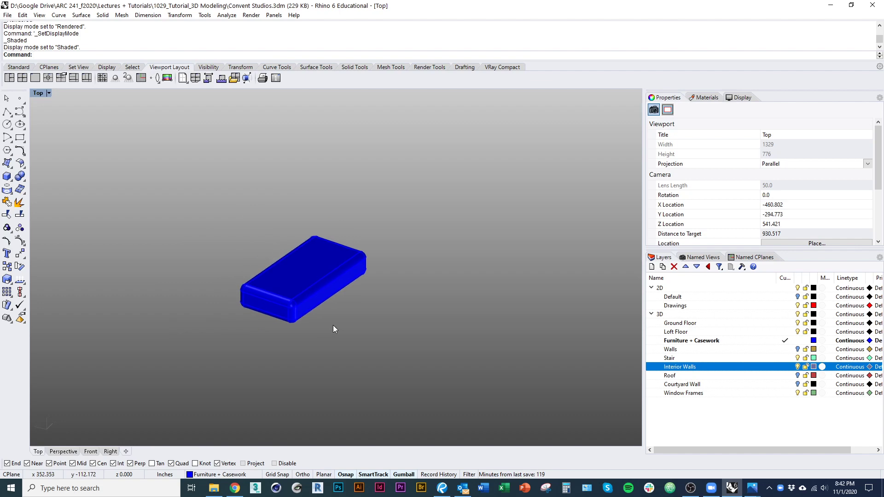
key("ctrl+alt+h")
right_click_drag(311, 346, 186, 295)
left_click(187, 293)
scroll(218, 289, "up", 3)
Step: Mirror the cushion across the desk to create a matching second cushion
type("mi")
key("Return")
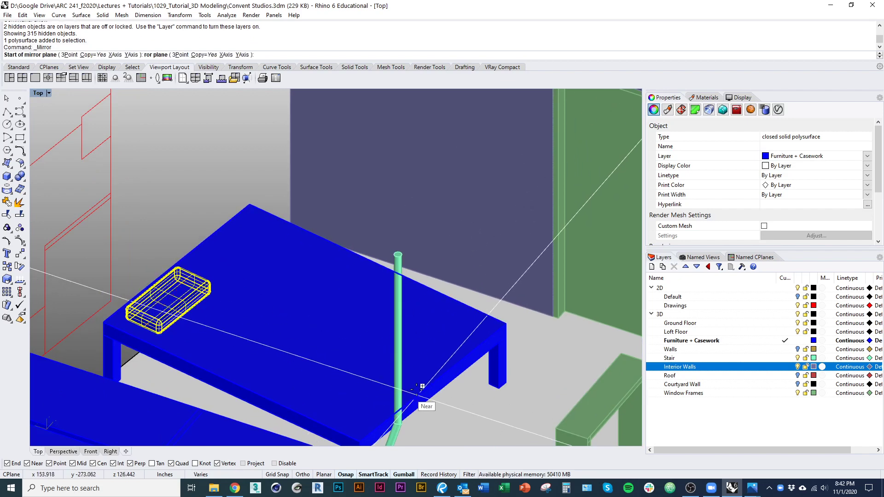
left_click(433, 382)
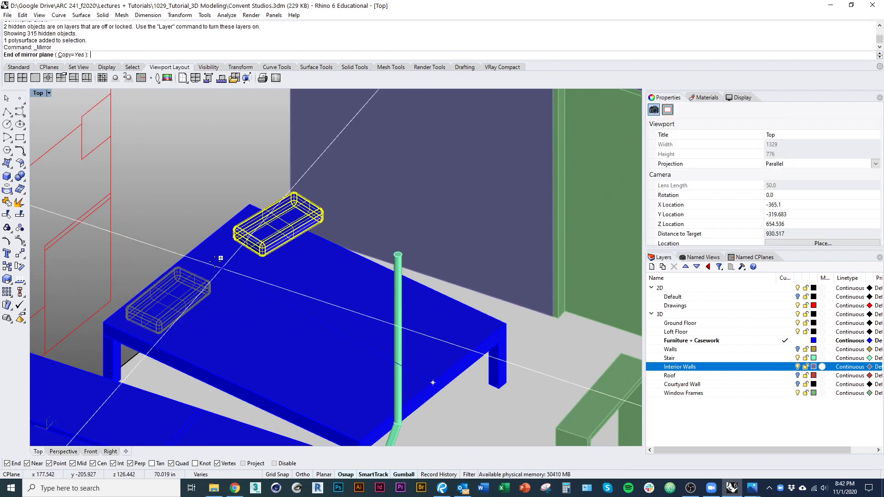
left_click(179, 255)
left_click(186, 215)
scroll(186, 214, "down", 8)
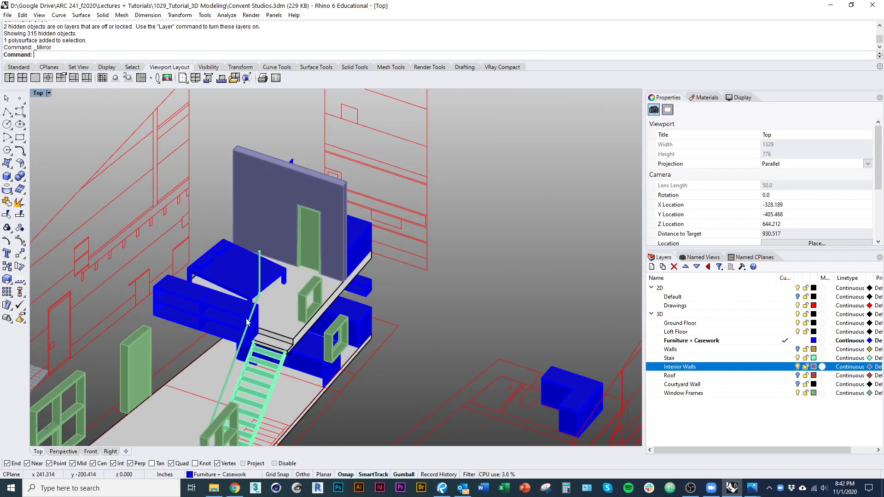
right_click_drag(203, 276, 155, 343)
right_click_drag(192, 297, 225, 314, "shift")
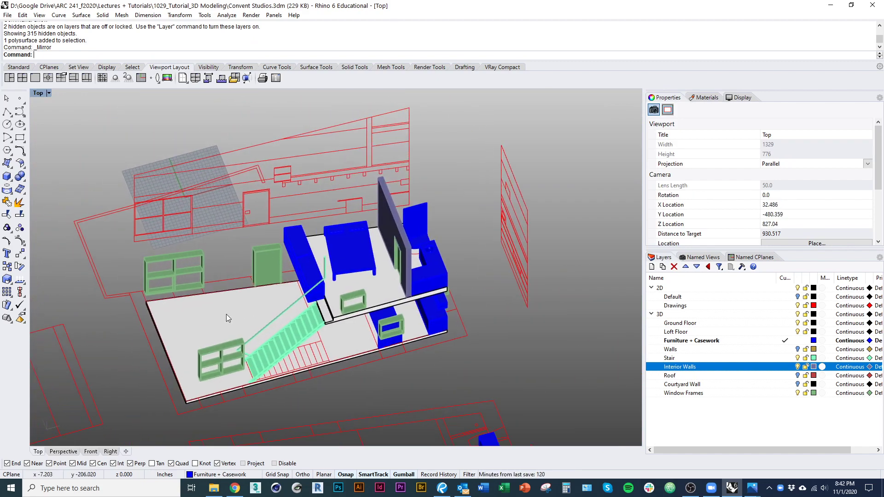
Step: Draw a thin box for the tabletop on the floor
type("Box")
key("Return")
scroll(217, 320, "up", 5)
left_click(176, 328)
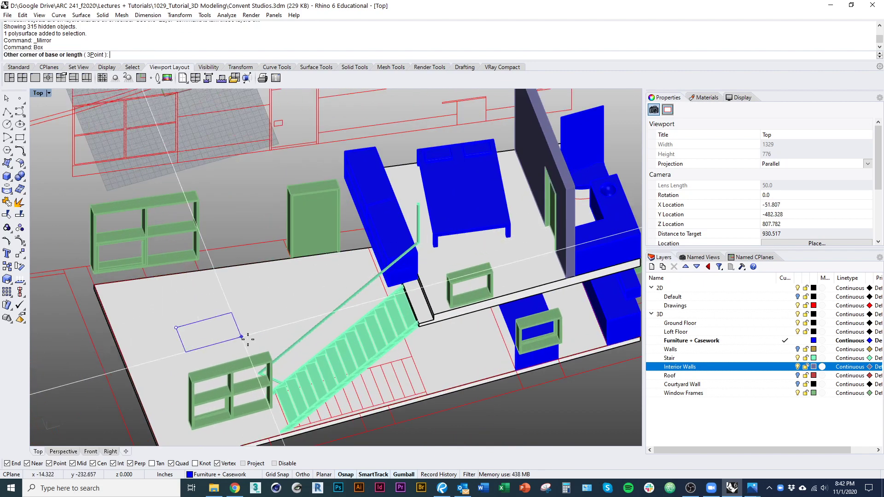
left_click(246, 334)
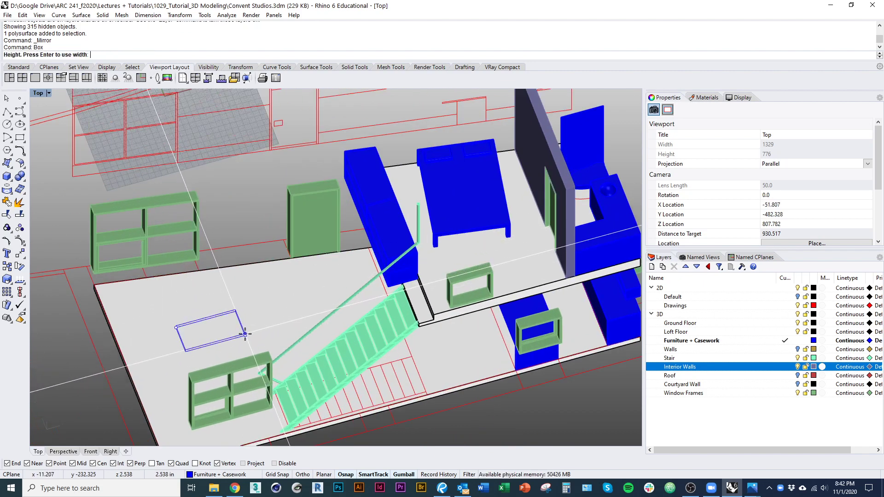
scroll(217, 338, "up", 5)
left_click(208, 350)
right_click_drag(207, 350, 261, 300, "ctrl+shift")
Step: Move the tabletop 16 inches straight up
type("M")
key("Return")
type("v")
key("Return")
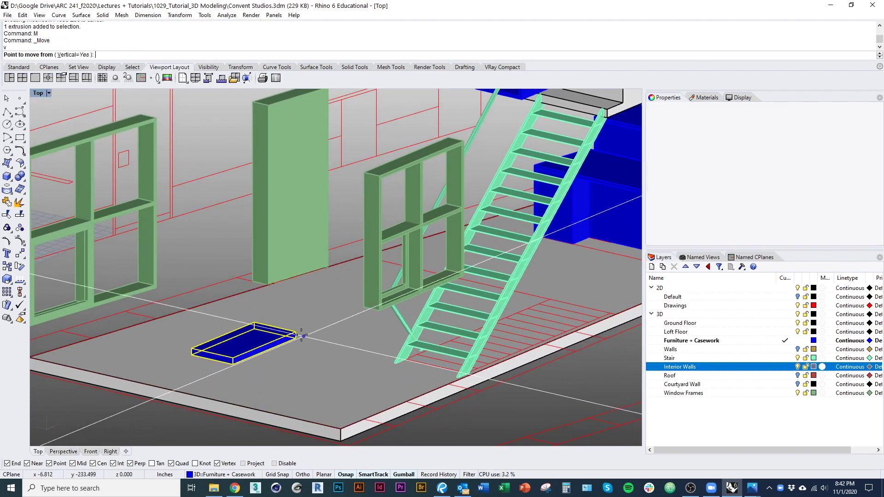
left_click(296, 332)
type("16")
key("Return")
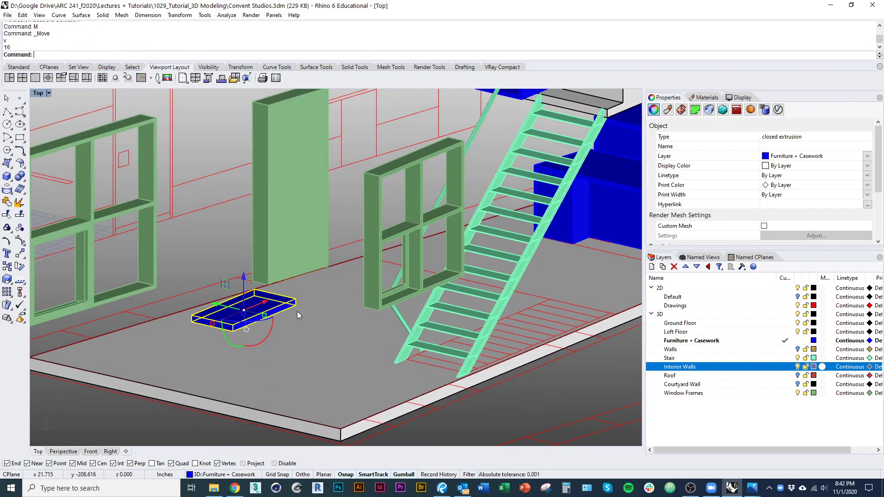
scroll(297, 311, "up", 6)
left_click(333, 329)
Step: Draw a small square leg block and place it below a tabletop corner
type("Box")
key("Return")
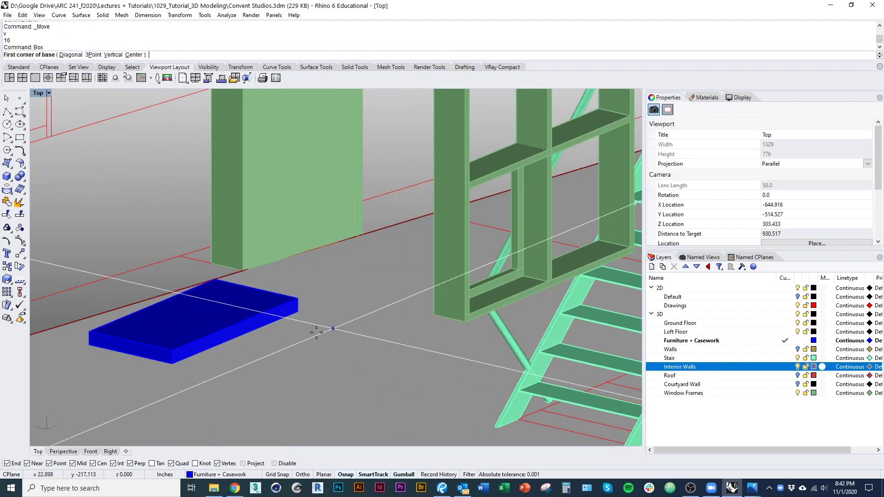
scroll(157, 373, "up", 5)
left_click(195, 344)
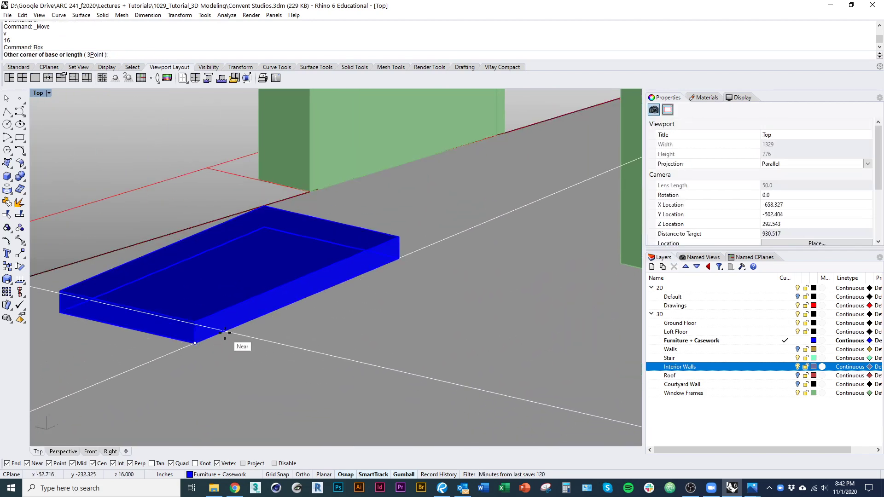
key("Escape")
scroll(216, 345, "up", 9)
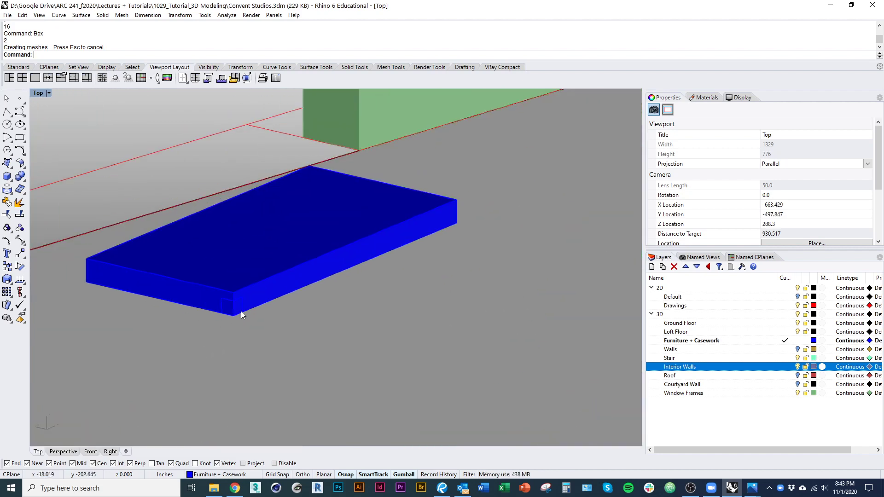
left_click(238, 308)
type("m")
key("Return")
left_click(232, 301)
left_click(233, 315)
Step: Stretch the leg with Scale1D up to the tabletop underside
type("s1")
key("Return")
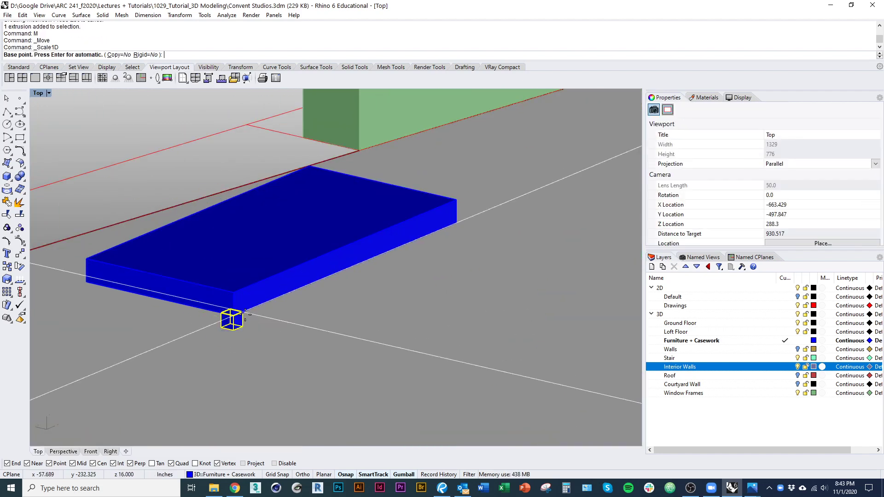
left_click(233, 316)
left_click(234, 330)
scroll(256, 324, "down", 9)
left_click(212, 416)
Step: Mirror the leg twice across the table's midlines to make four legs
scroll(240, 339, "up", 5)
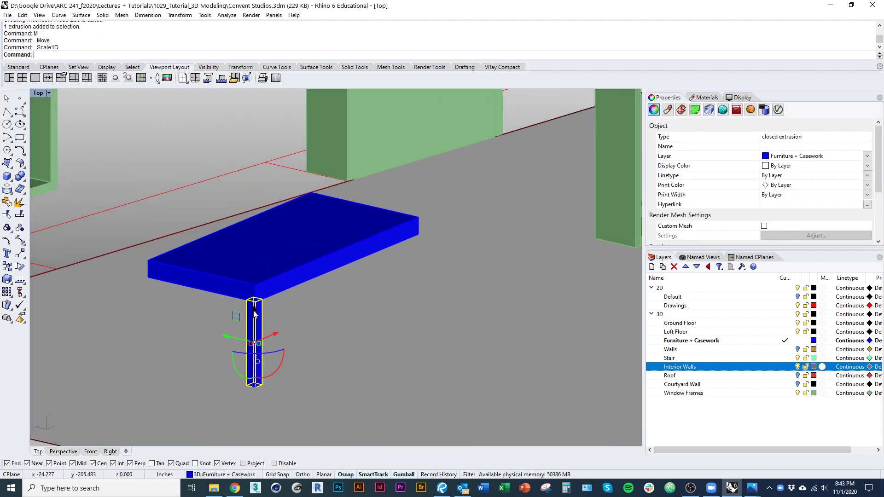
left_click(201, 289)
left_click(173, 322)
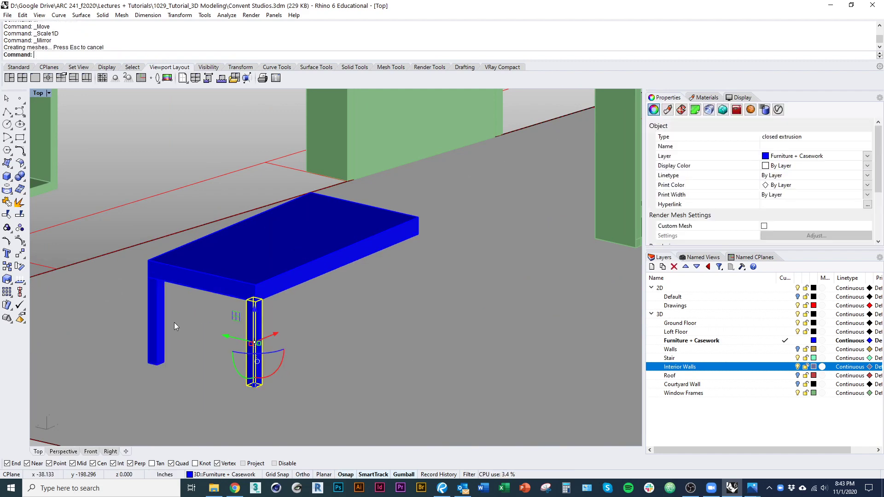
key("Return")
left_click(337, 267)
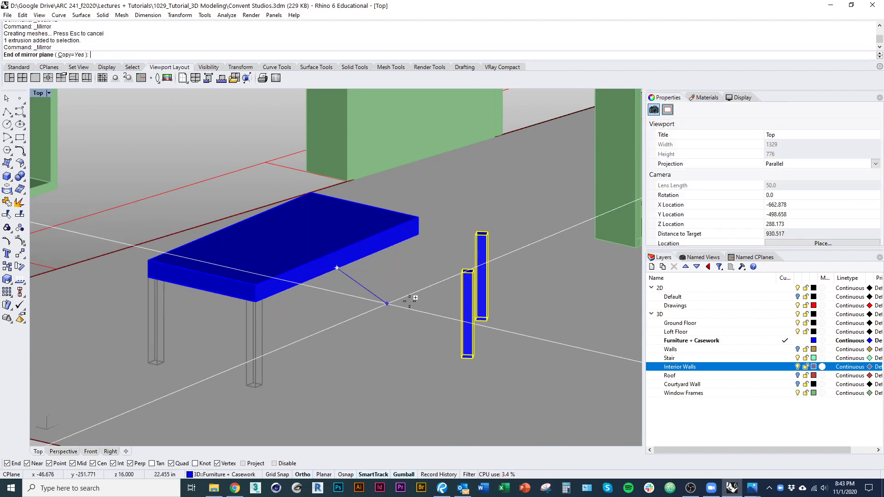
scroll(352, 300, "down", 8)
key("Escape")
right_click_drag(362, 304, 341, 320)
Step: Group the tabletop and its four legs into one table object
scroll(295, 316, "up", 6)
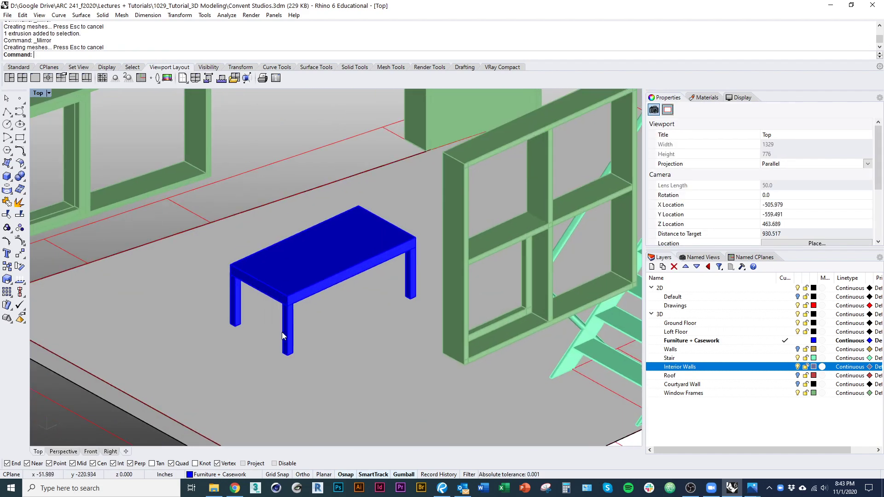
left_click(285, 331)
left_click(242, 315, "shift")
left_click(336, 278, "shift")
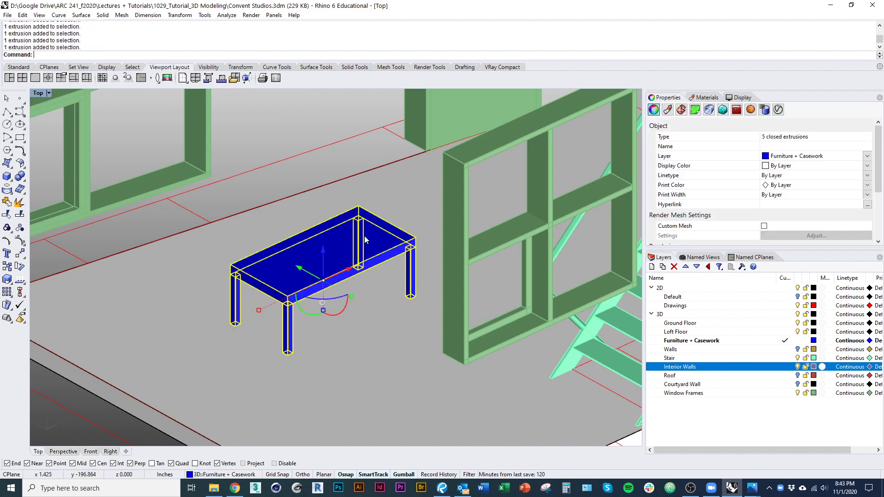
key("ctrl+g")
right_click_drag(367, 245, 306, 340)
scroll(305, 341, "down", 5)
key("Escape")
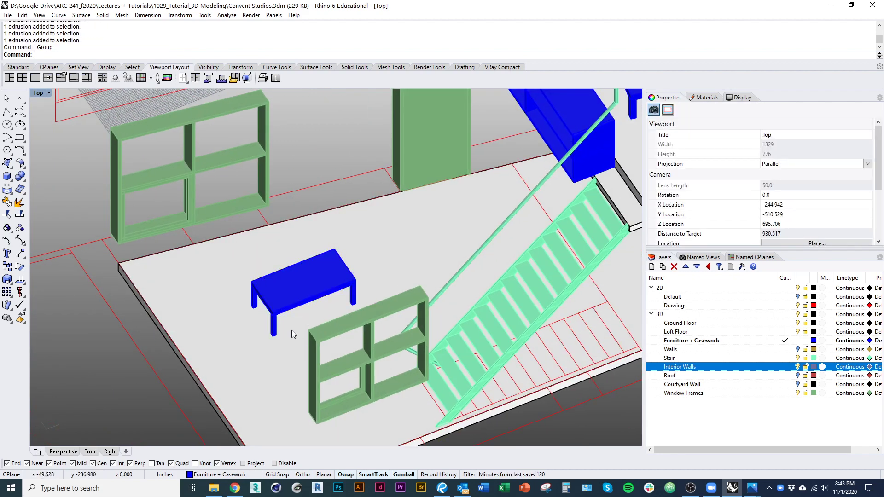
left_click(315, 294)
right_click_drag(322, 290, 324, 266)
key("alt+Tab")
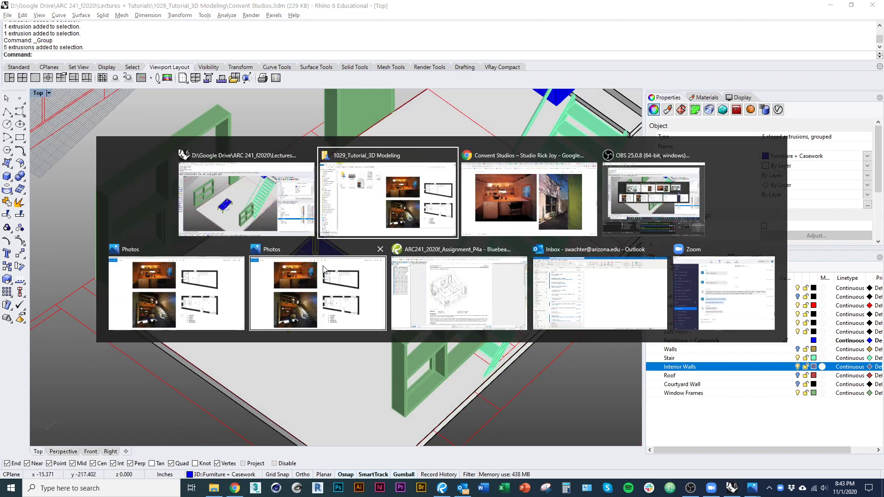
Step: Search Chrome images for 'chair dimensions' and open the Prouvé Standard Chair drawing
key("alt+Tab")
key("ctrl+t")
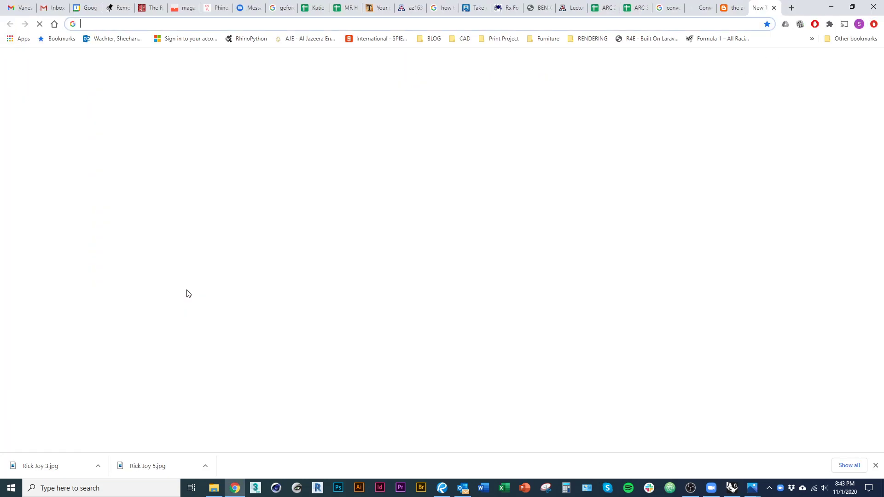
type("chair dimens")
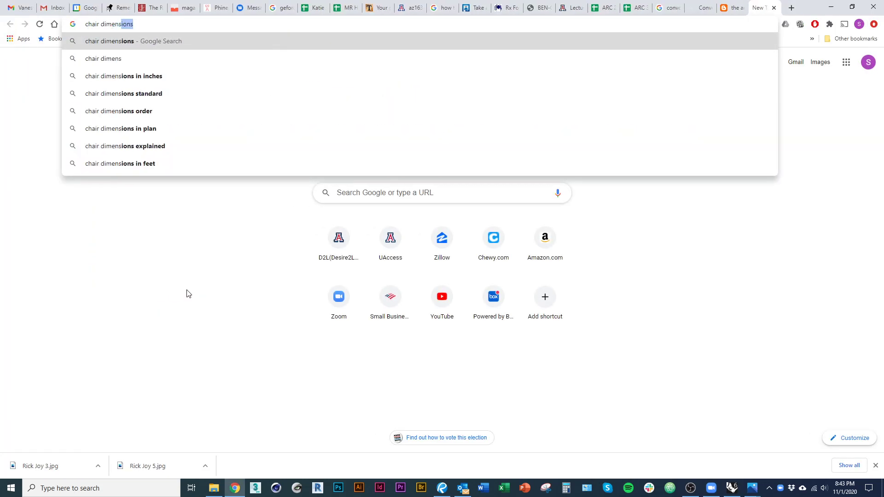
type("ions")
key("Return")
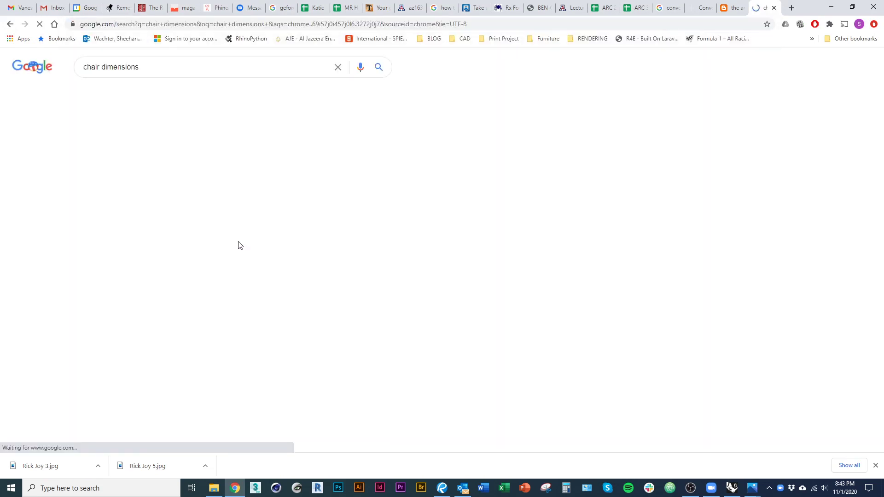
left_click(128, 96)
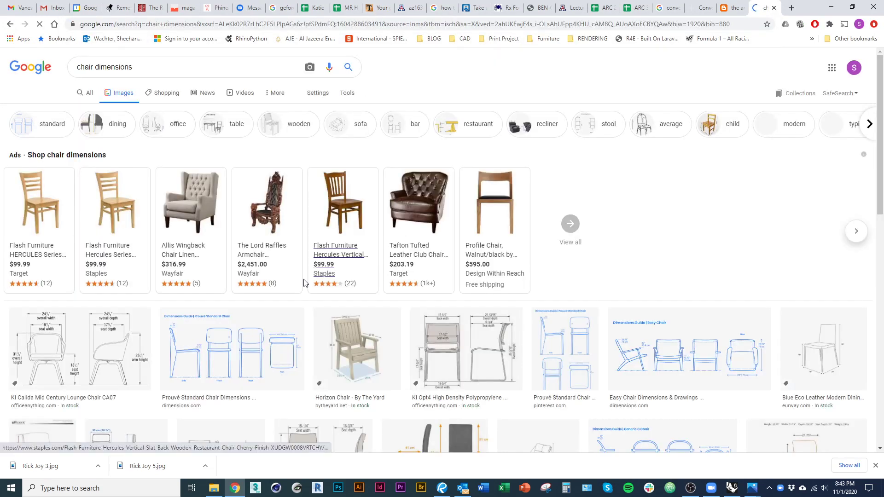
scroll(110, 313, "down", 1)
left_click(253, 310)
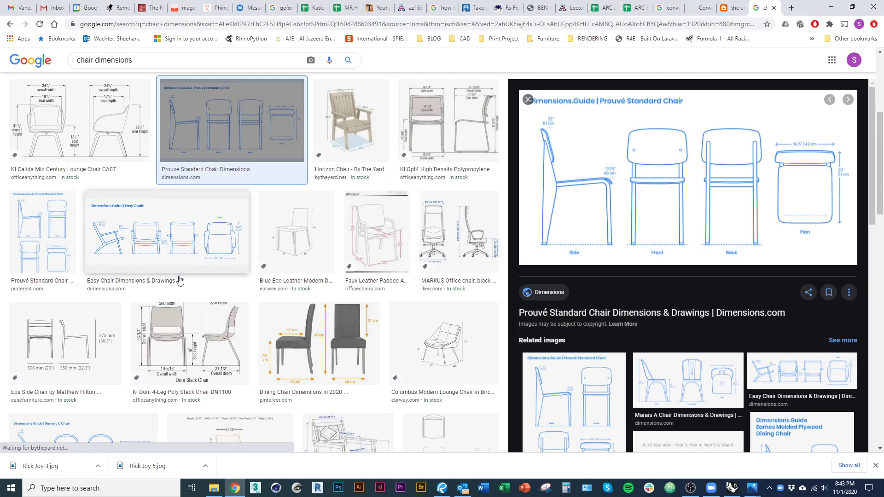
Step: Review the Prouvé chair dimension drawing, then return to the Rhino model
scroll(147, 359, "down", 3)
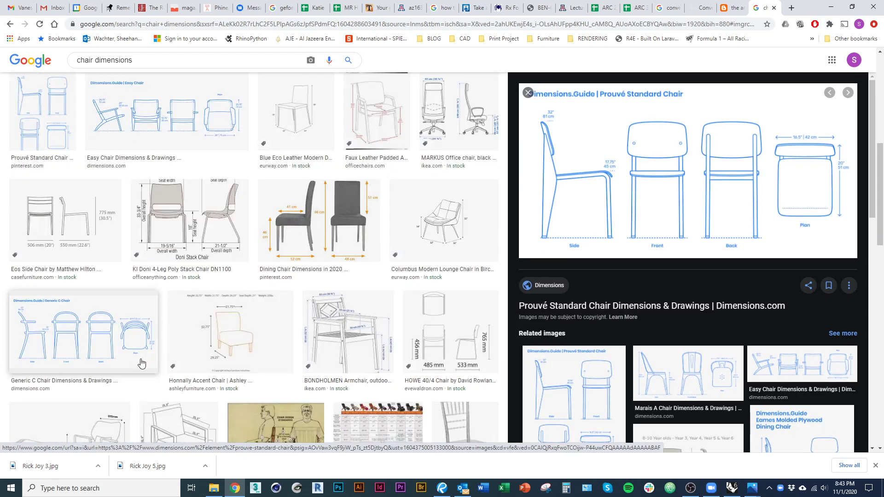
scroll(271, 347, "down", 3)
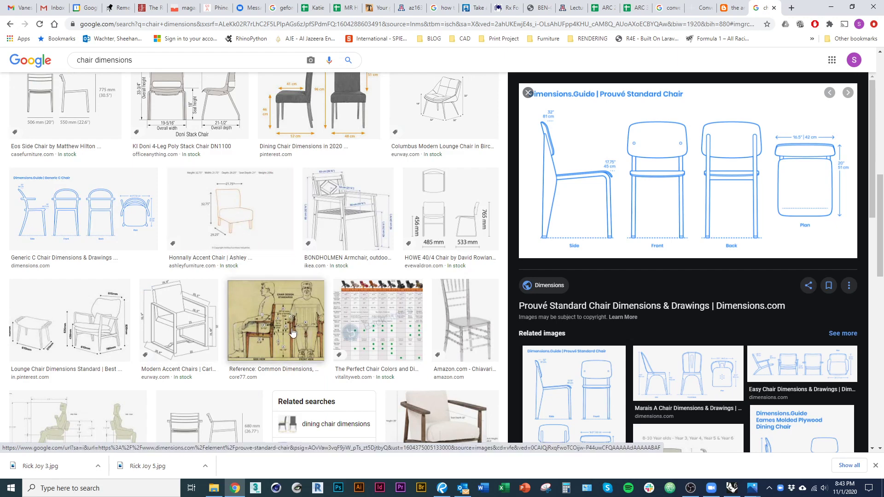
scroll(292, 333, "down", 3)
scroll(142, 328, "down", 2)
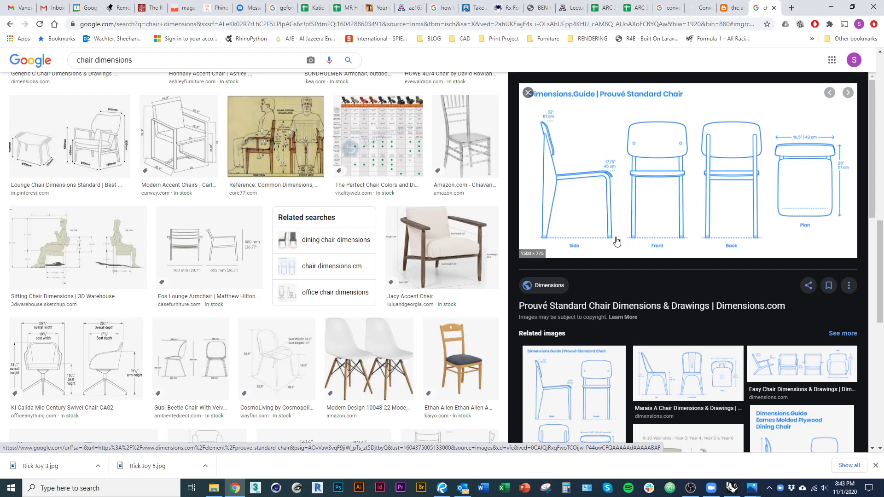
key("alt+Tab")
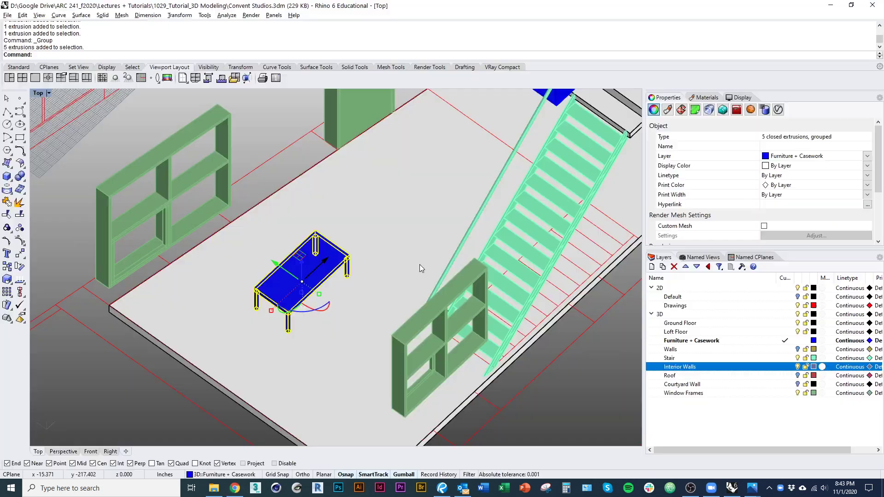
Step: Finish the 14-inch seat box and raise it 18 inches
right_click_drag(345, 311, 305, 331, "shift")
key("Escape")
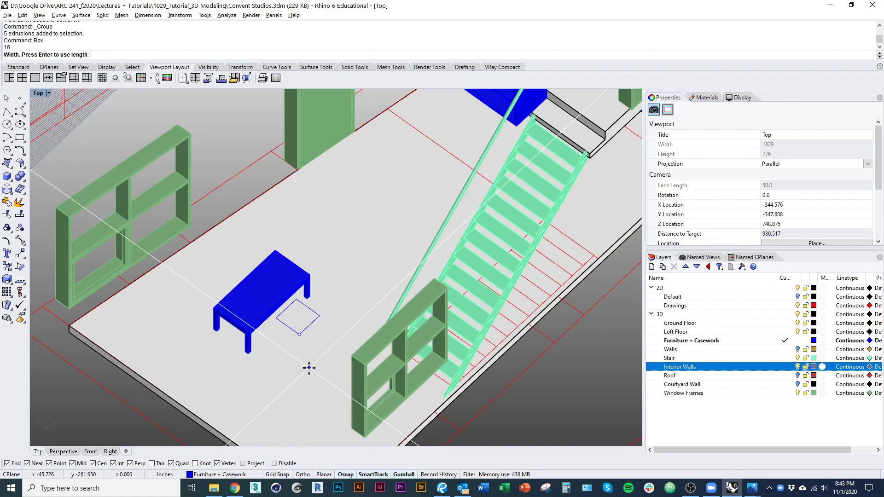
type("4")
key("Return")
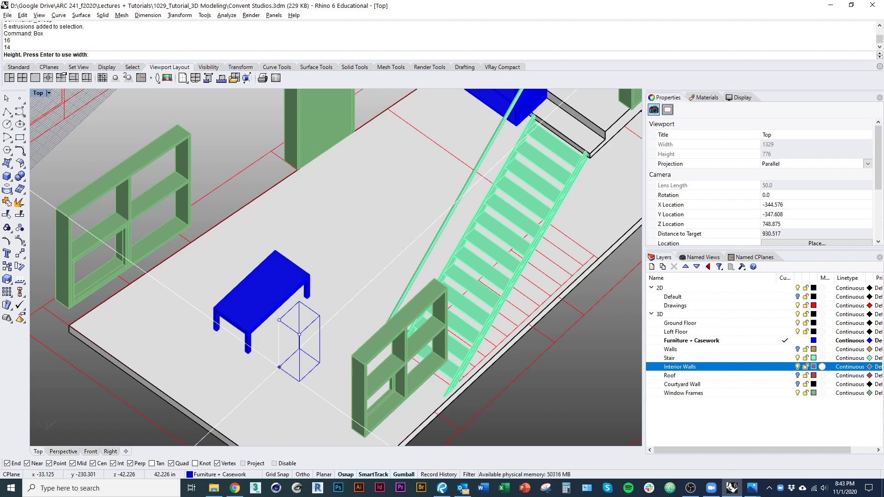
right_click_drag(295, 352, 296, 368, "shift")
left_click(307, 334)
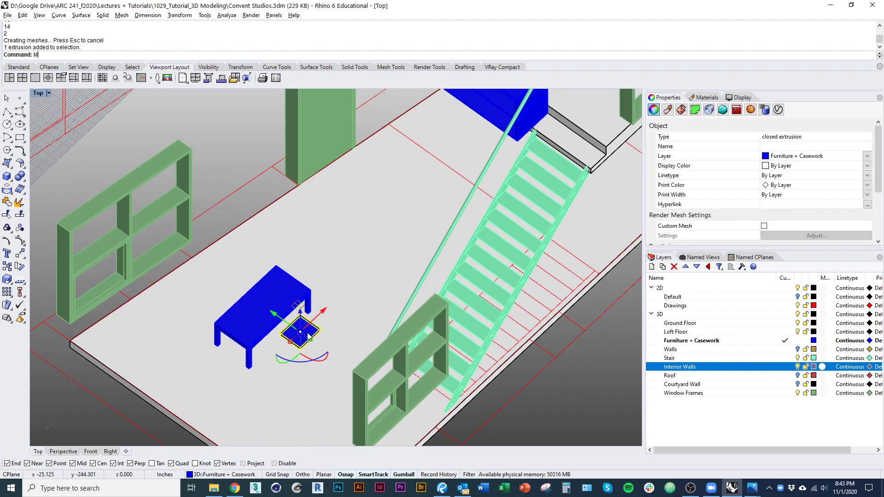
type("M")
key("Return")
left_click(319, 332)
type("18")
key("Return")
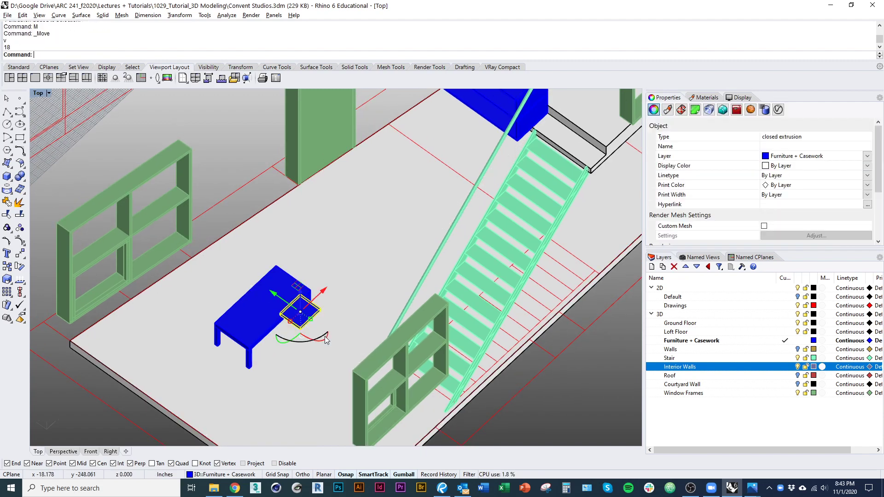
Step: Move the seat block away from the table and select it
right_click_drag(317, 333, 316, 364, "shift")
left_click_drag(300, 351, 335, 378)
scroll(360, 381, "up", 6)
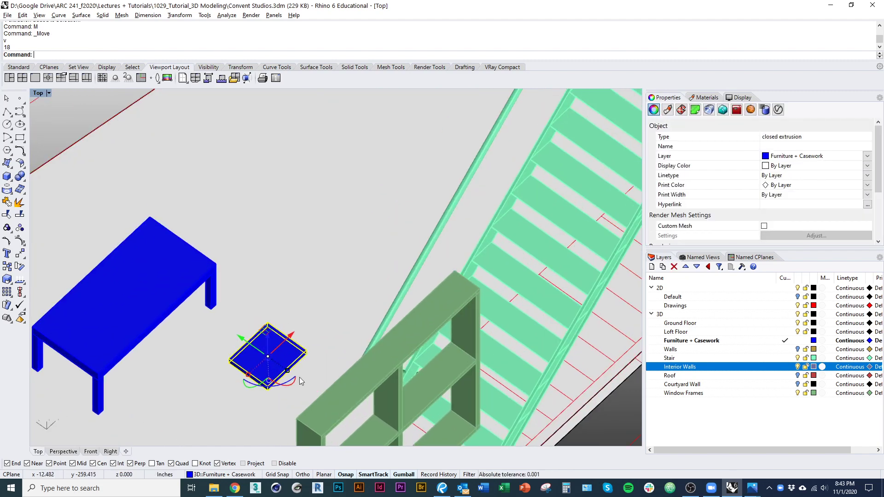
right_click_drag(317, 387, 360, 380)
scroll(351, 373, "up", 3)
left_click(382, 372)
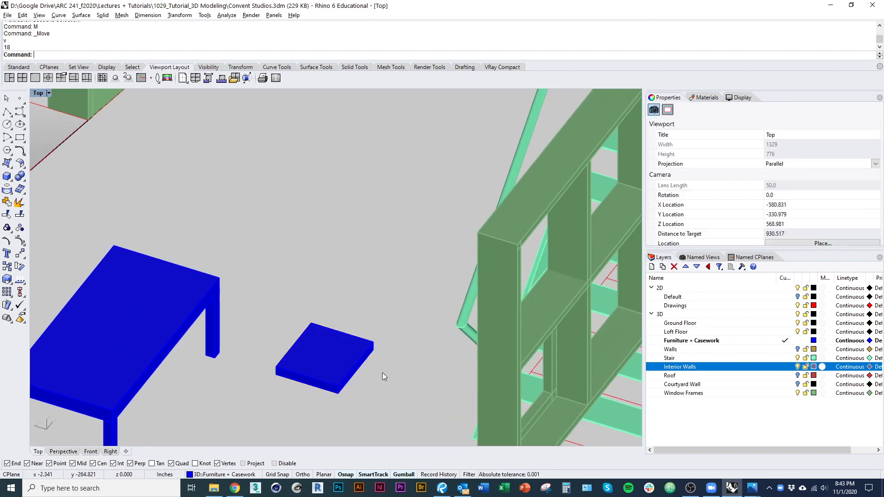
left_click(340, 361)
Step: Try tilting the seat upright with Rotate3D, then undo it
key("ctrl+r")
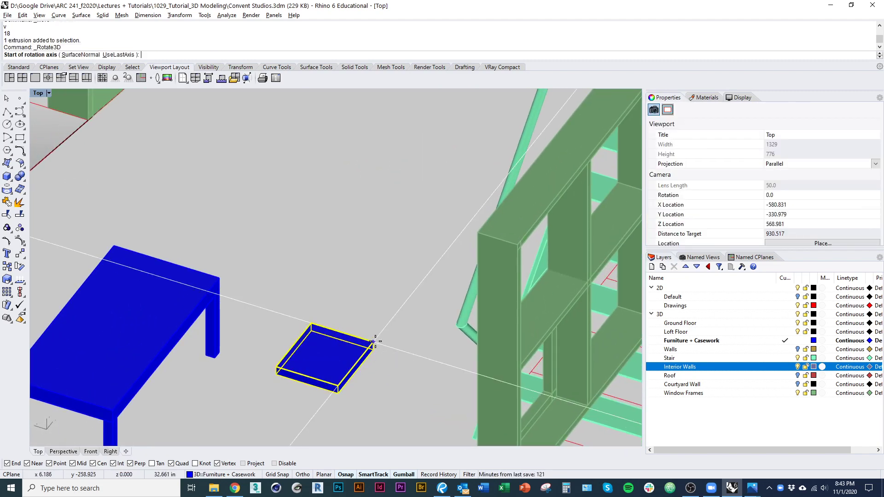
left_click(373, 342)
left_click(373, 350)
key("Escape")
key("space")
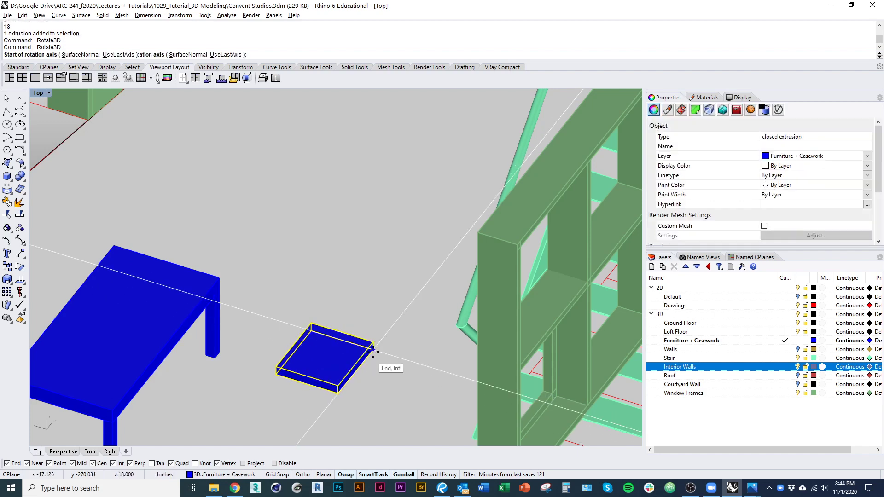
left_click(342, 332)
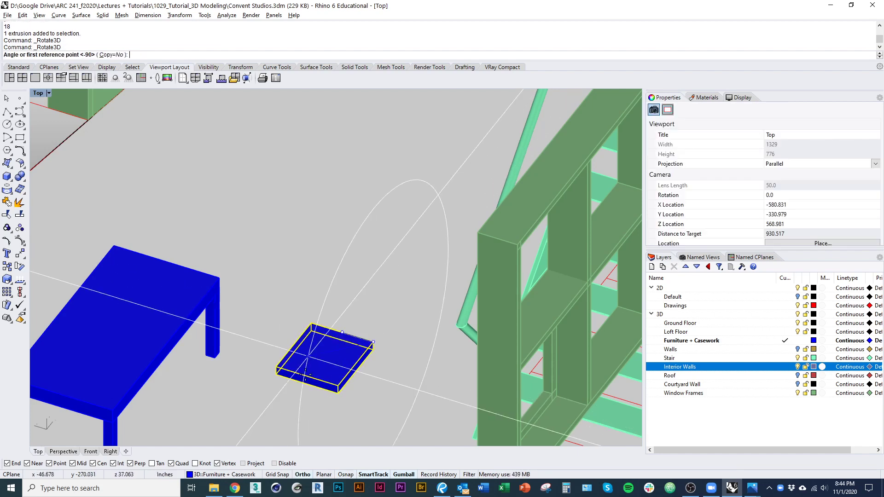
left_click(314, 301)
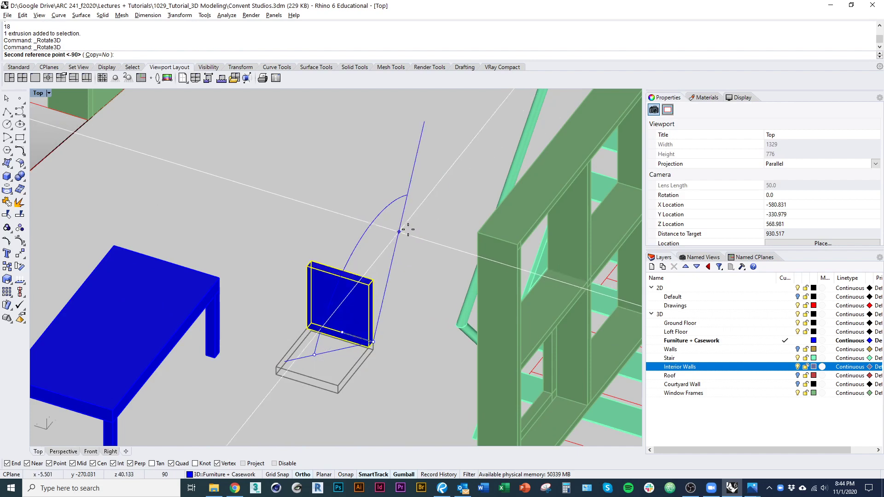
left_click(403, 229)
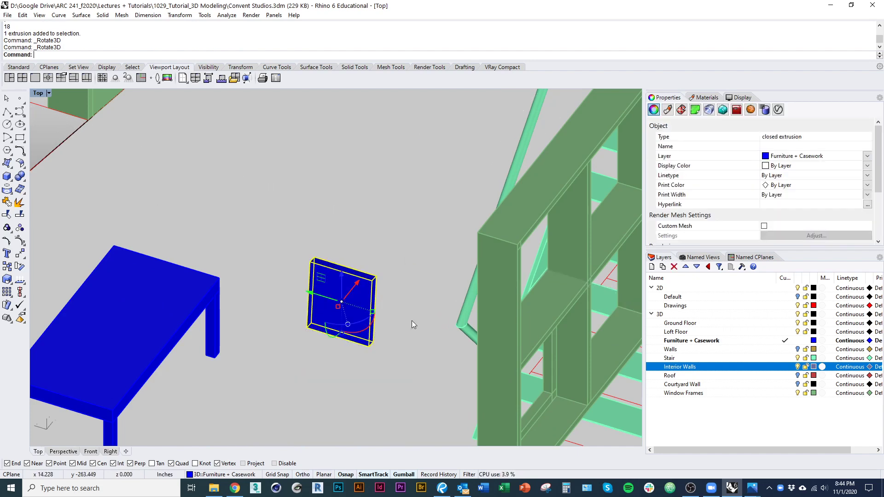
right_click_drag(398, 326, 411, 286)
scroll(410, 285, "down", 1)
key("ctrl+z")
Step: Rotate3D a copy of the seat upright about its edge midpoint as the chair back
key("Return")
scroll(390, 300, "up", 5)
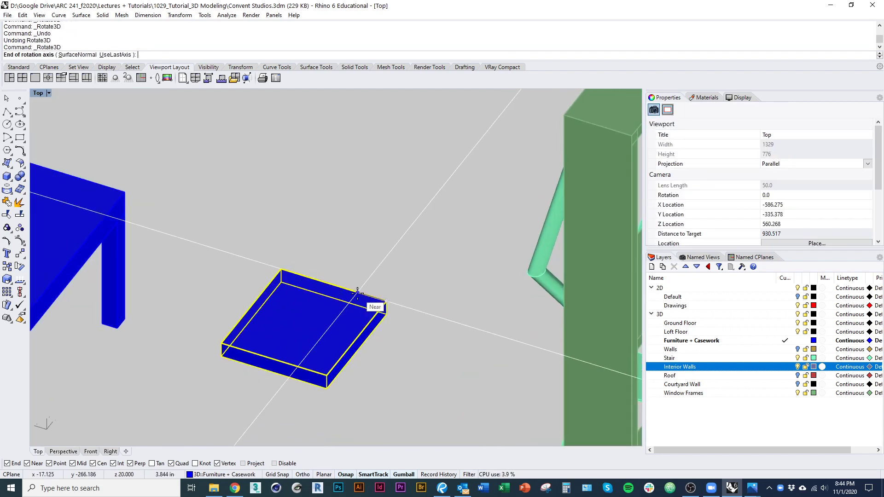
key("Escape")
key("Return")
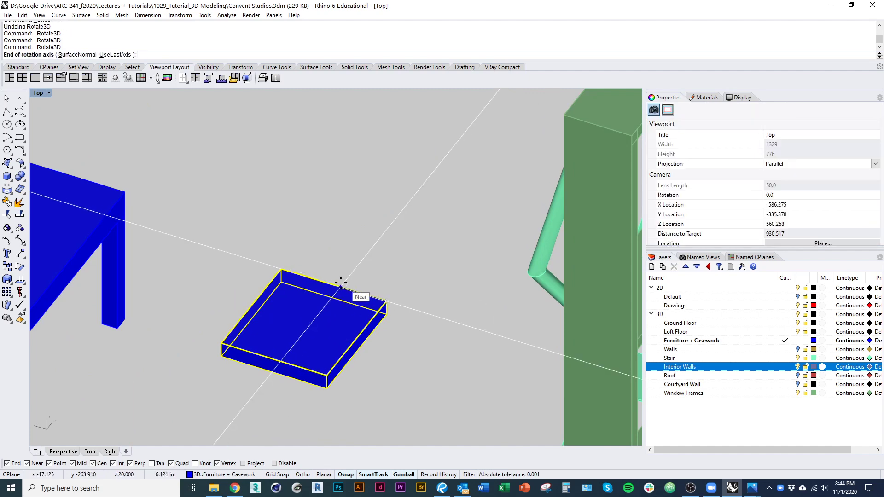
scroll(338, 282, "down", 3)
left_click(332, 281)
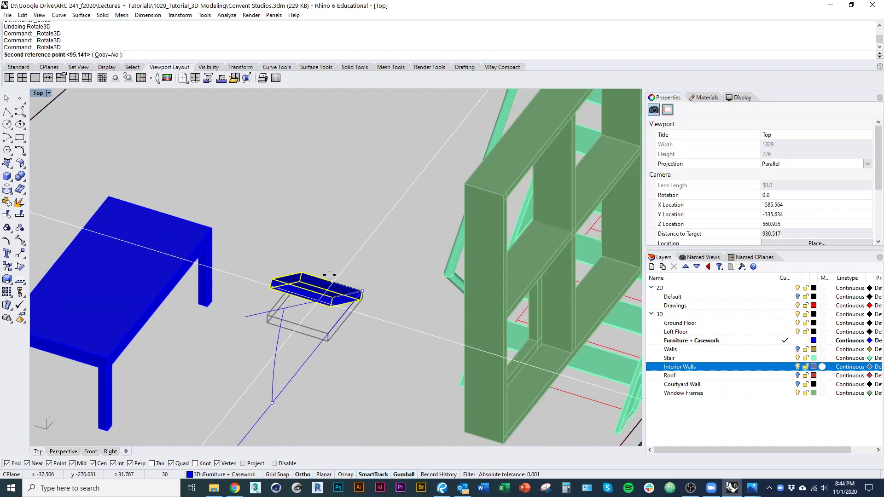
type("c")
key("Return")
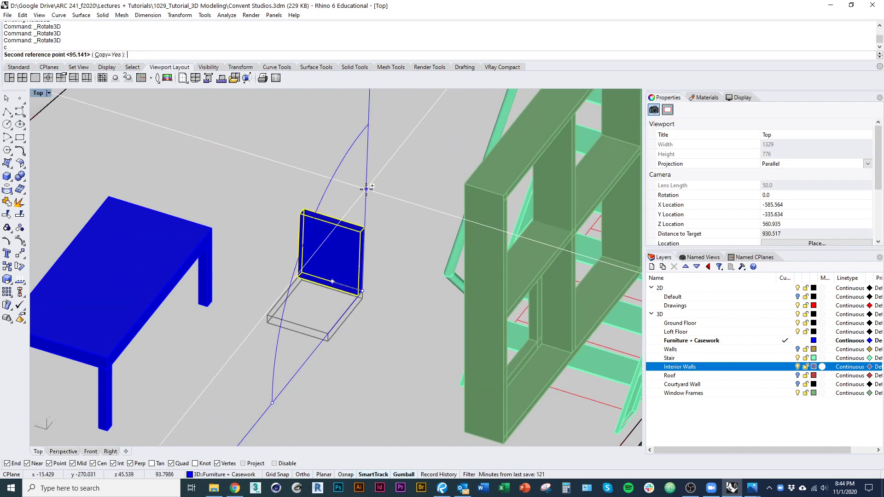
scroll(375, 253, "up", 4)
key("Return")
Step: Scale1D the chair back down so it meets the seat
right_click_drag(377, 304, 384, 244)
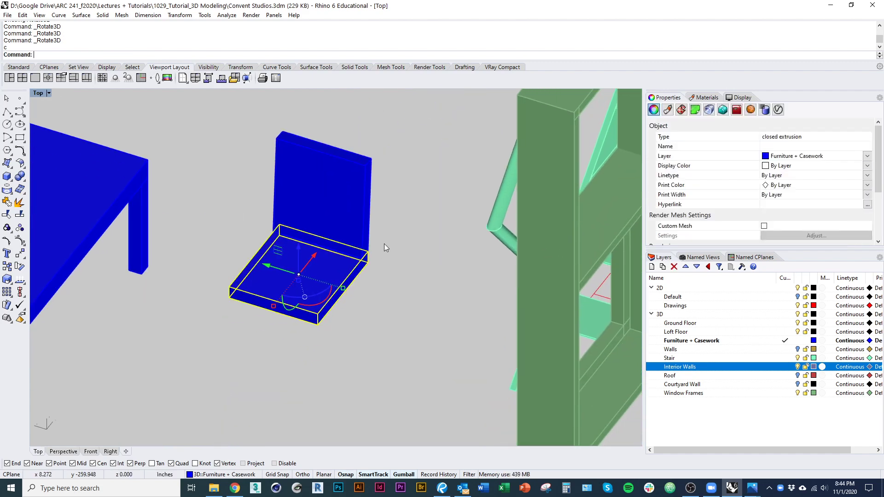
left_click(363, 193)
scroll(373, 164, "up", 2)
scroll(373, 164, "up", 2)
type("s1")
key("Return")
scroll(368, 256, "up", 9)
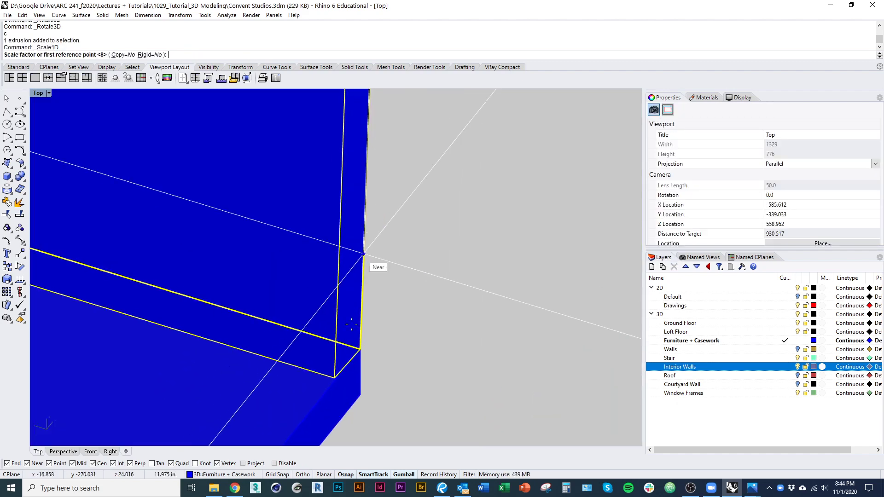
left_click(360, 349)
left_click(361, 372)
scroll(361, 368, "down", 9)
Step: Boolean-union the seat and back into one solid
left_click(317, 410)
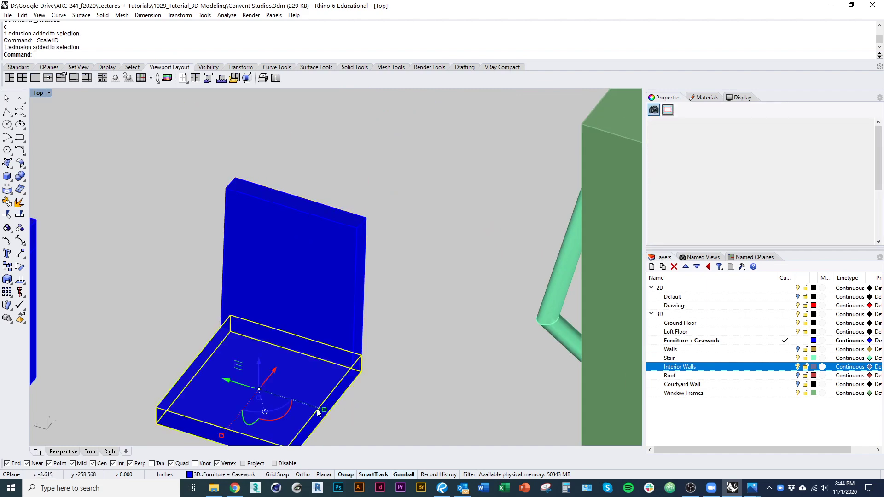
left_click(323, 321, "shift")
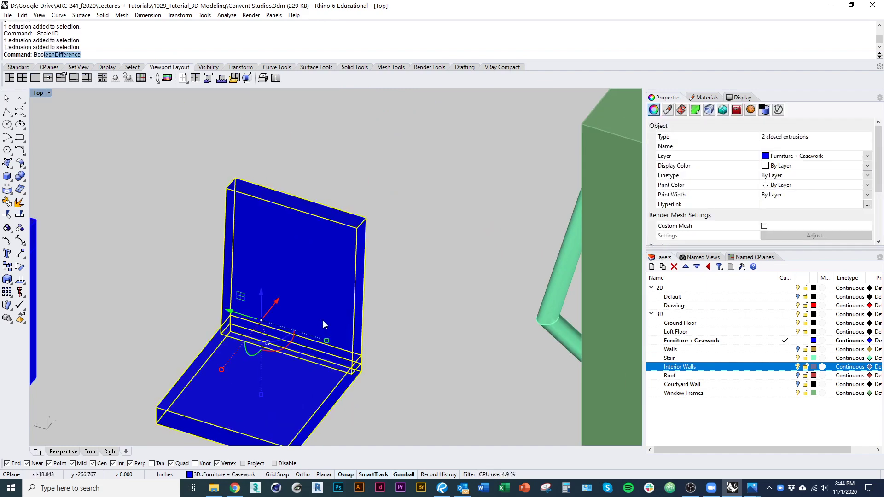
left_click(83, 93)
scroll(207, 261, "down", 9)
left_click(231, 254)
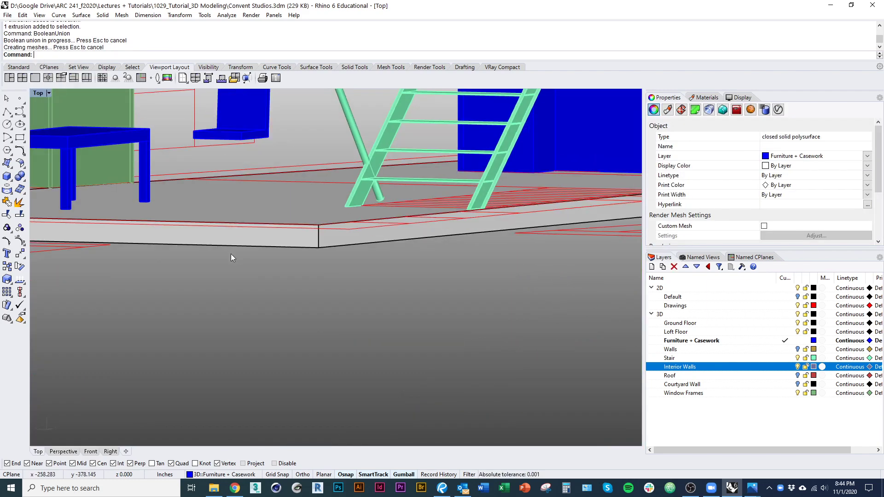
right_click_drag(231, 254, 167, 229)
right_click_drag(64, 256, 154, 277, "shift")
Step: Draw a 1.5-inch box as a chair leg
left_click(144, 272)
scroll(146, 262, "up", 5)
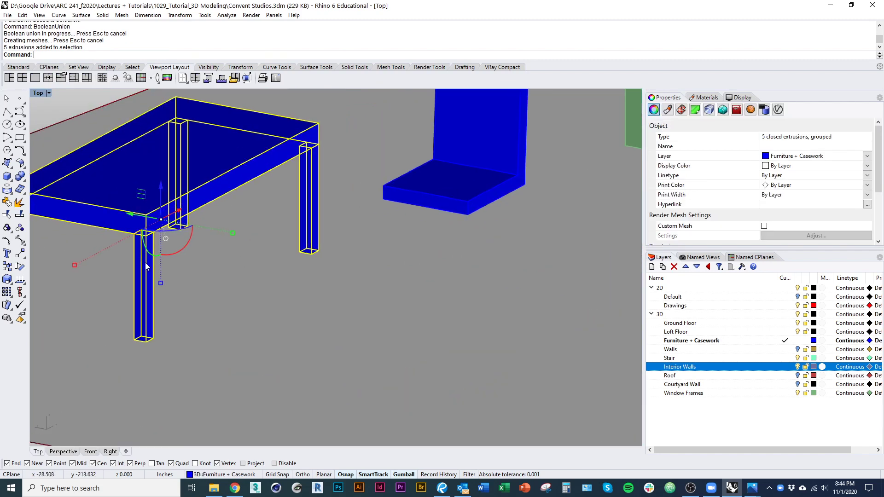
type("Box")
key("Return")
left_click(383, 199)
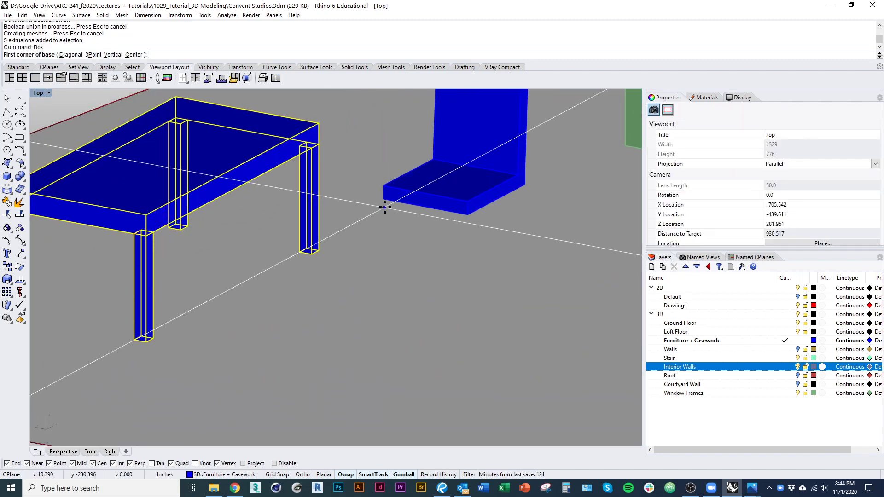
type("1.5")
key("Return")
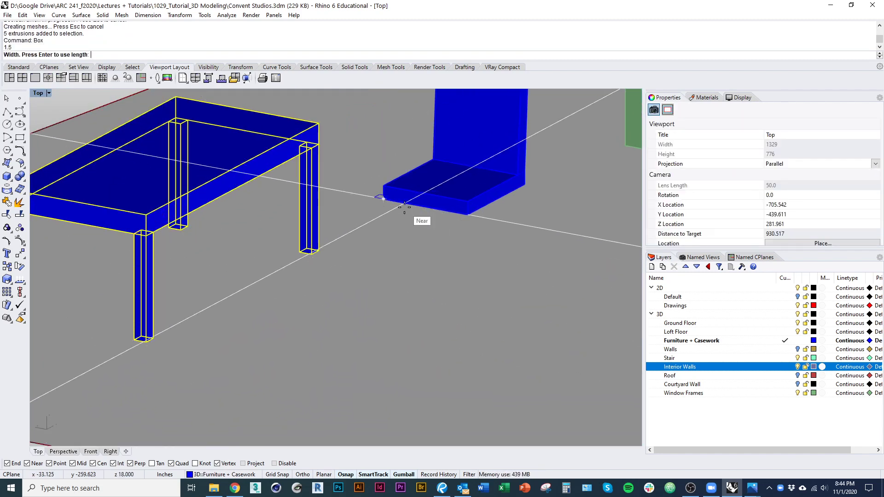
left_click(374, 310)
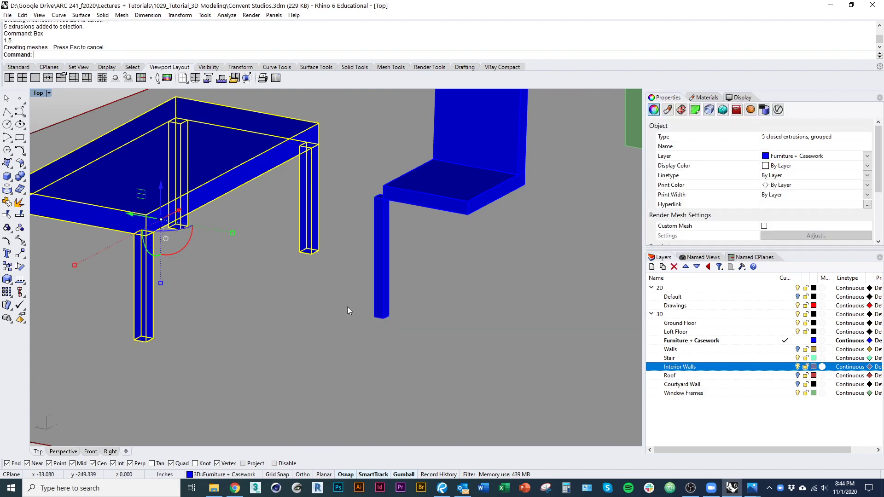
scroll(355, 323, "up", 1)
Step: Move the leg under a seat corner and copy it to the front corner
left_click(366, 346)
type("M")
key("Return")
left_click(358, 227)
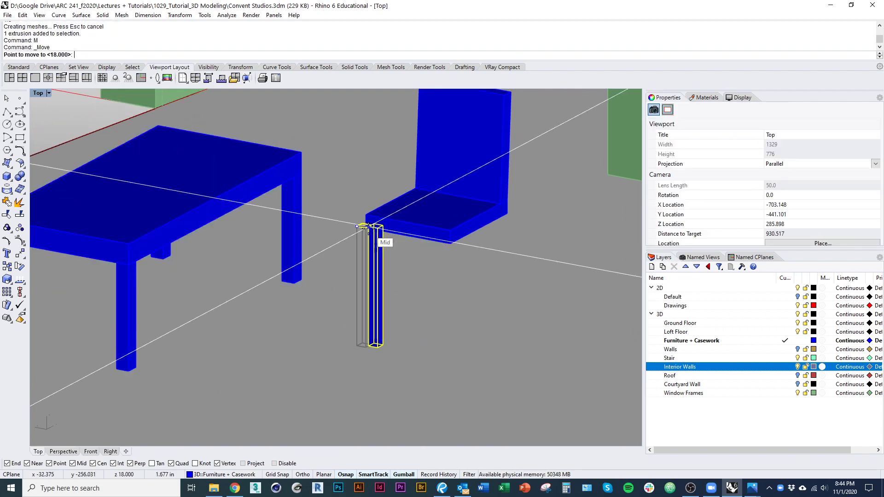
left_click(365, 227)
scroll(369, 235, "up", 2)
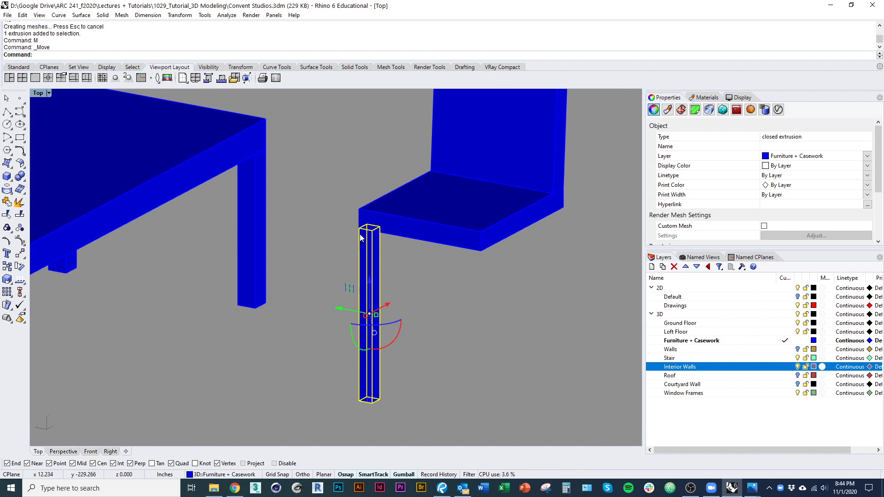
type("C")
key("Return")
left_click(372, 230)
left_click(481, 251)
key("Return")
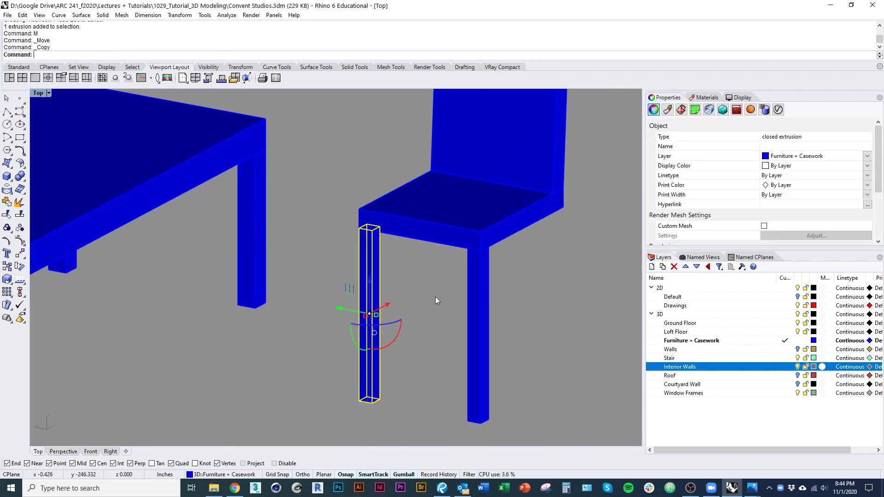
Step: Copy both legs to the other side of the seat
left_click(480, 271, "shift")
type("S1")
key("Return")
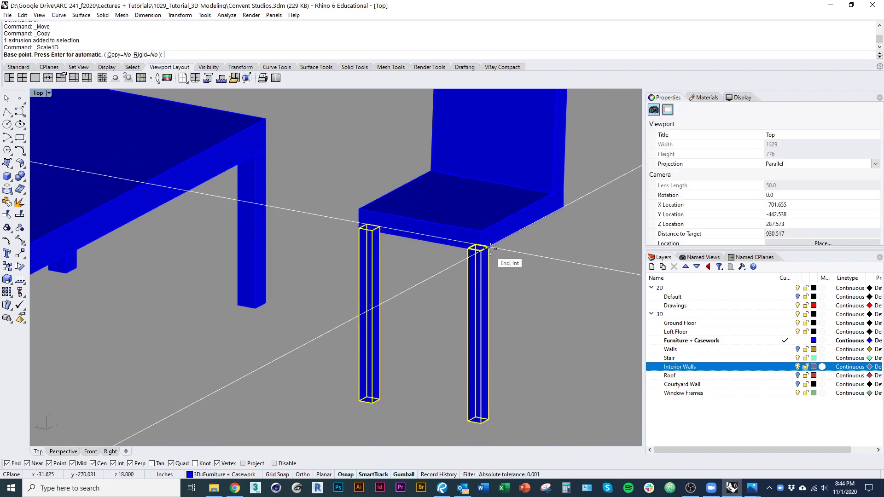
left_click(489, 247)
key("Escape")
type("C")
key("Return")
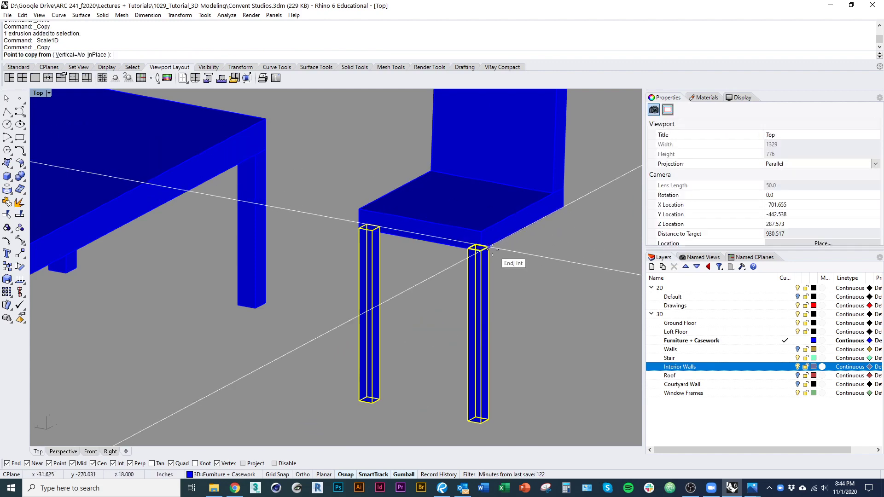
left_click(489, 247)
left_click(563, 207)
key("Return")
scroll(536, 256, "down", 7)
Step: Select the four legs, seat and back and group them
left_click(541, 287)
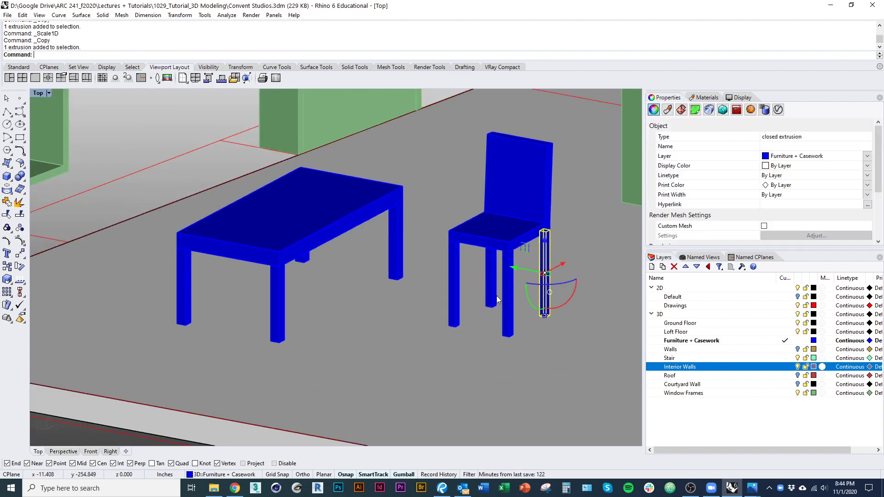
right_click_drag(540, 290, 414, 303)
scroll(485, 296, "up", 2)
scroll(415, 304, "down", 8)
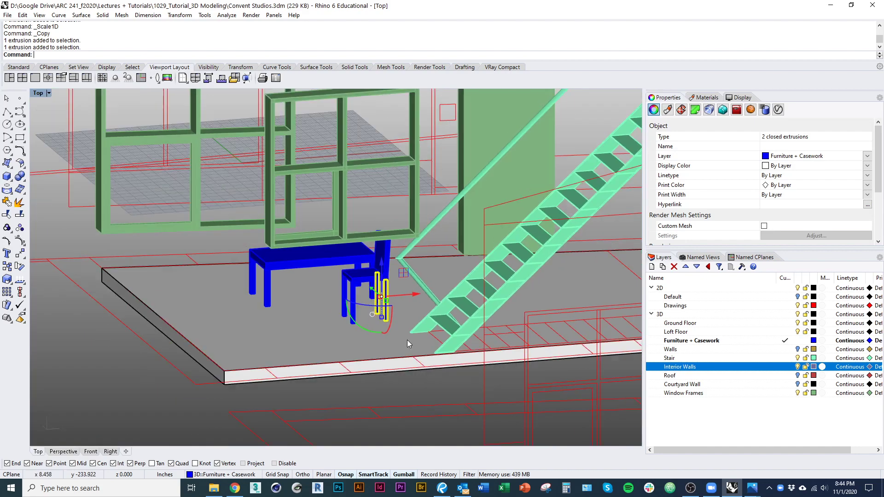
scroll(447, 328, "up", 4)
scroll(463, 295, "up", 6)
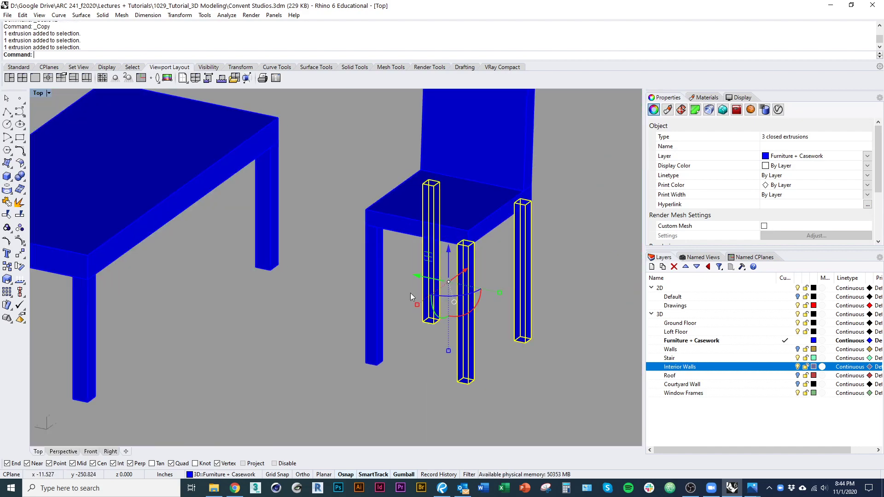
left_click(484, 178, "shift")
right_click_drag(485, 178, 459, 225, "shift")
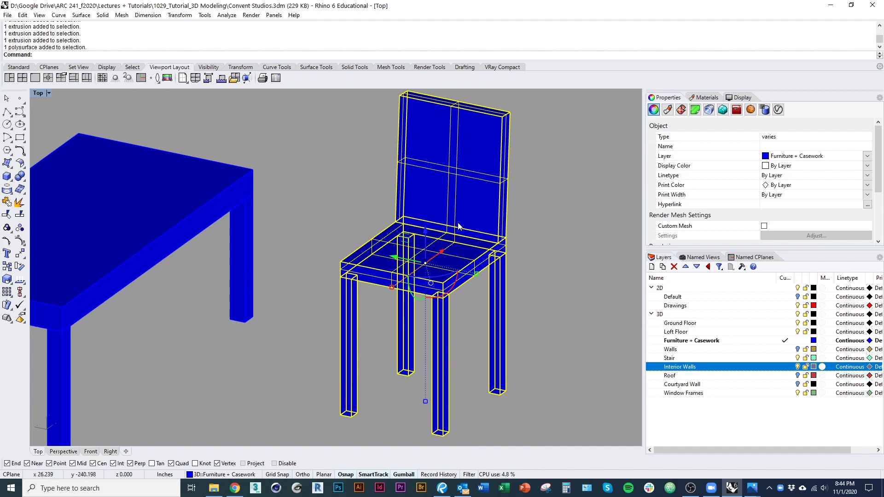
type("Jgrou")
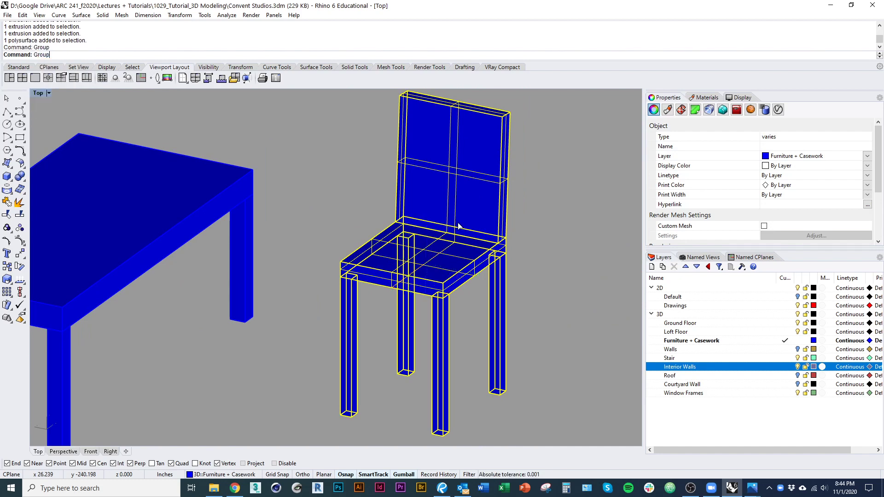
Step: Rotate the grouped chair to an angle with the gumball
scroll(459, 224, "down", 10)
right_click_drag(377, 157, 414, 338)
scroll(391, 299, "down", 3)
left_click_drag(407, 310, 378, 359)
scroll(385, 380, "up", 2)
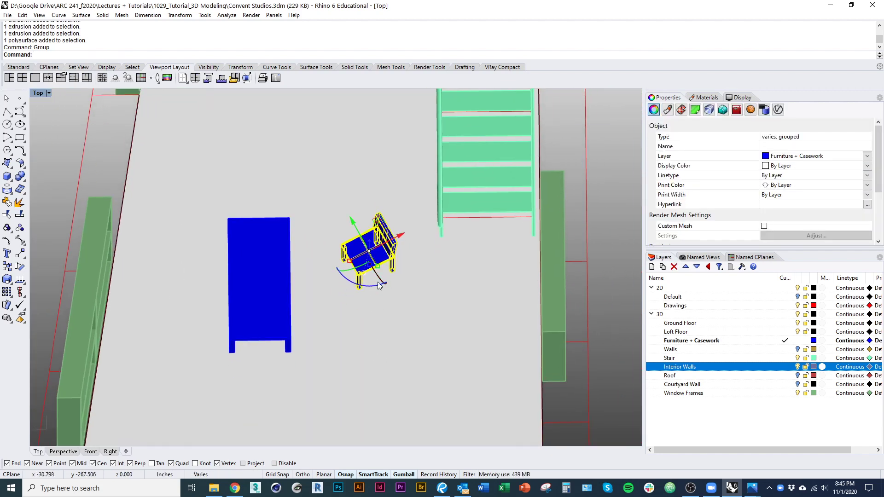
Step: Mirror the chair across a plane and nudge the copy along the red axis
key("ctrl+n")
key("Escape")
key("ctrl+m")
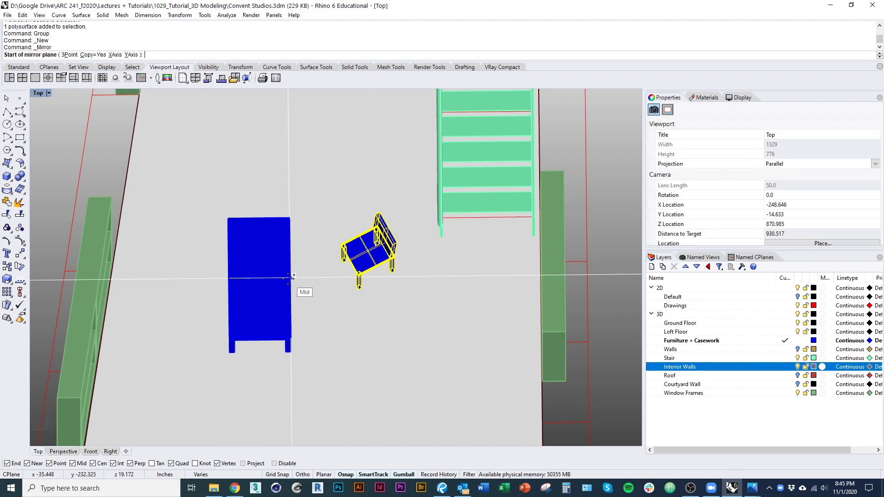
left_click(291, 278)
left_click(457, 276)
scroll(396, 244, "down", 3)
right_click_drag(395, 239, 380, 270, "ctrl+shift")
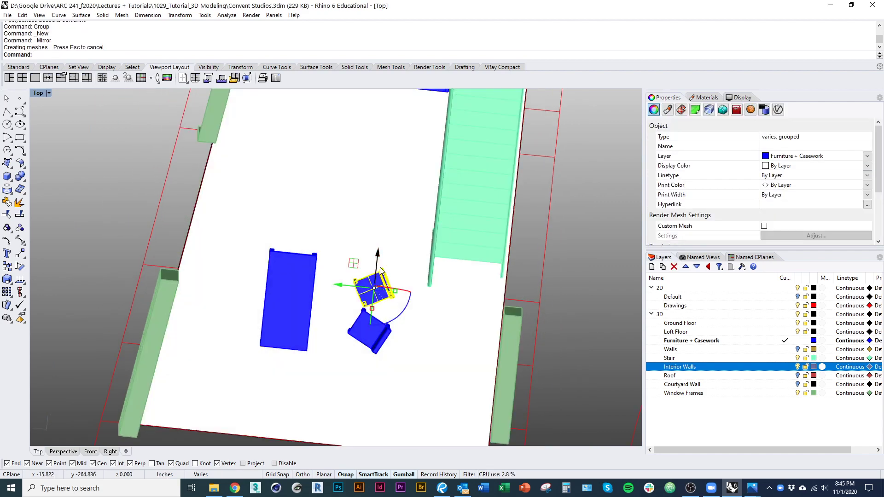
left_click_drag(377, 255, 379, 239)
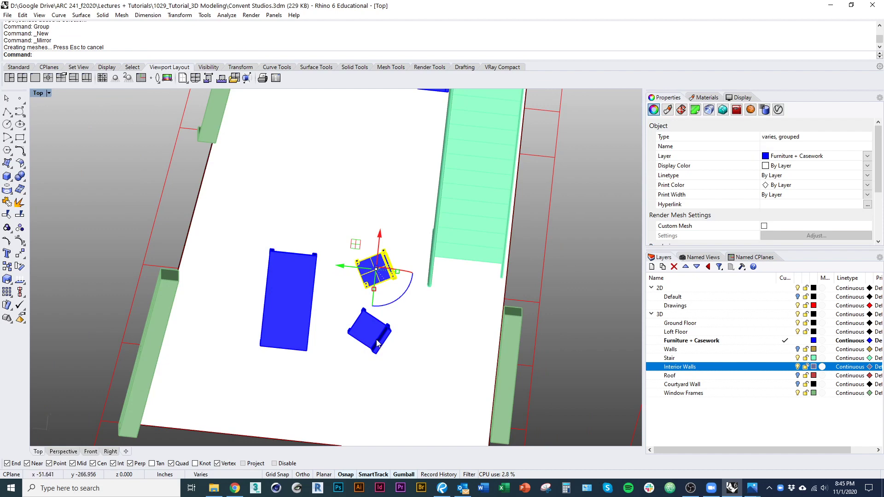
Step: Delete the misplaced chair copy and mirror the chair again across a new plane
right_click_drag(377, 344, 360, 353)
left_click(361, 356)
key("Delete")
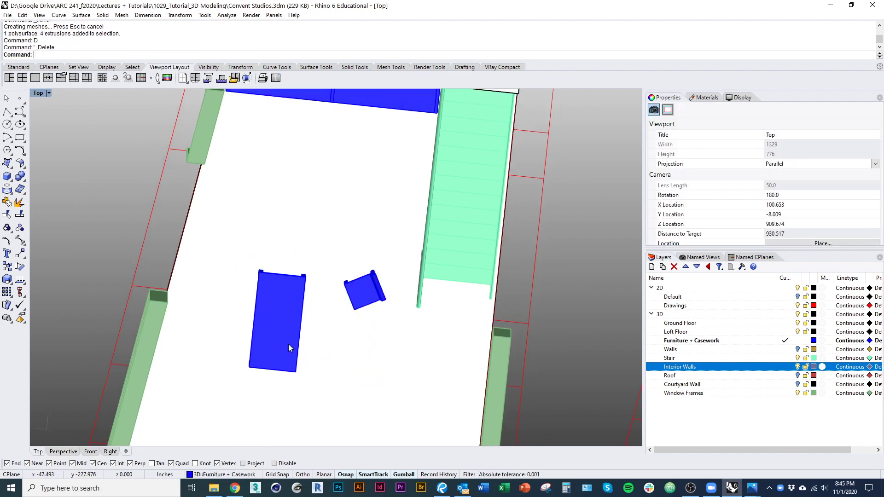
left_click(364, 288)
key("Return")
left_click(301, 325)
left_click(367, 332)
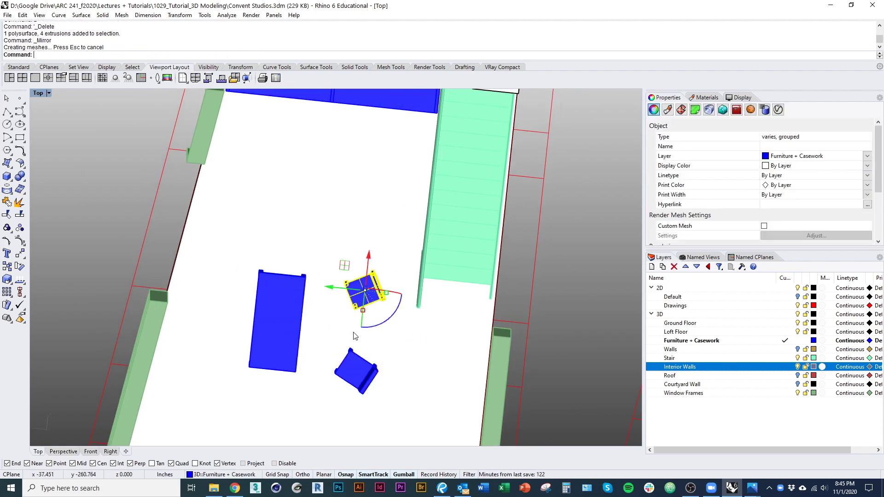
right_click_drag(355, 336, 244, 286)
Step: Draw a guide line from the slab corner along the slab's back edge
left_click(7, 178)
scroll(307, 295, "up", 3)
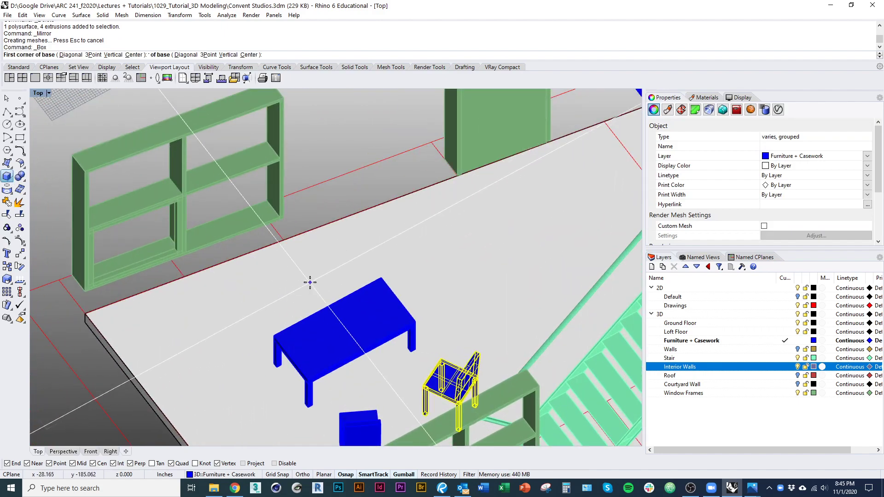
key("Escape")
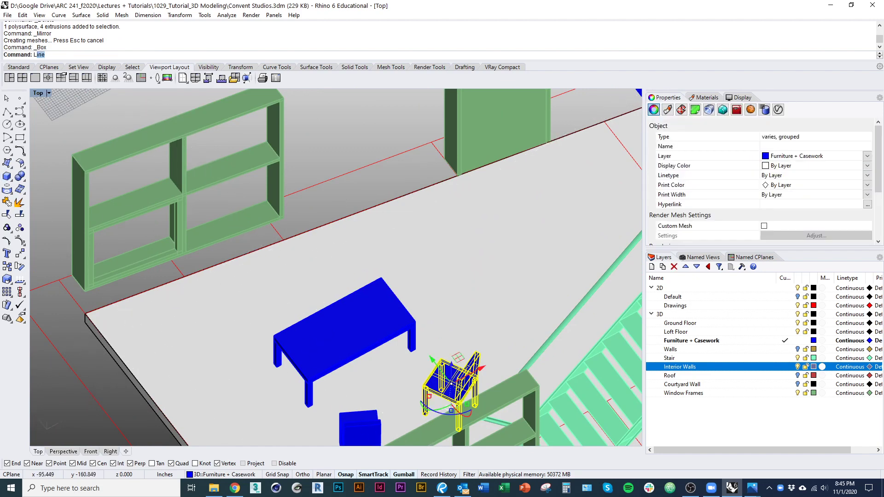
type("L")
key("Return")
left_click(85, 313)
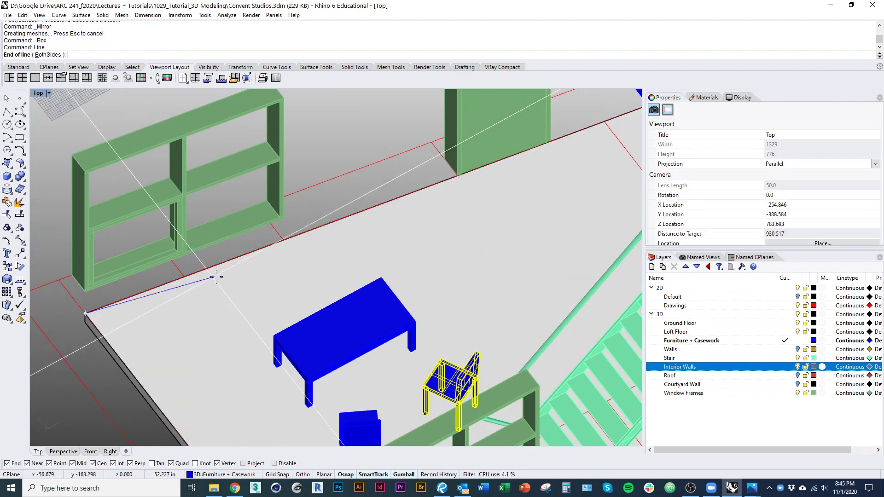
left_click(261, 249)
key("Return")
left_click(85, 314)
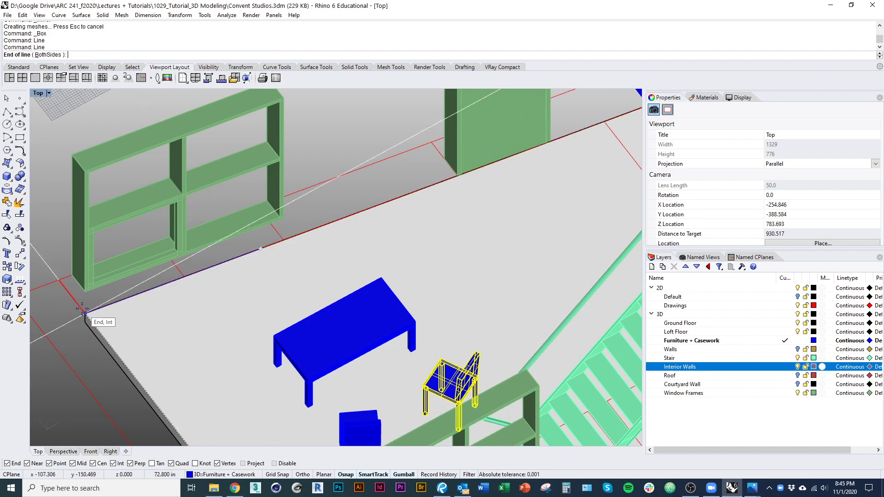
key("Escape")
Step: Build the cabinet as a three-point box on the slab, setting base edge, width and height
right_click_drag(212, 292, 211, 326)
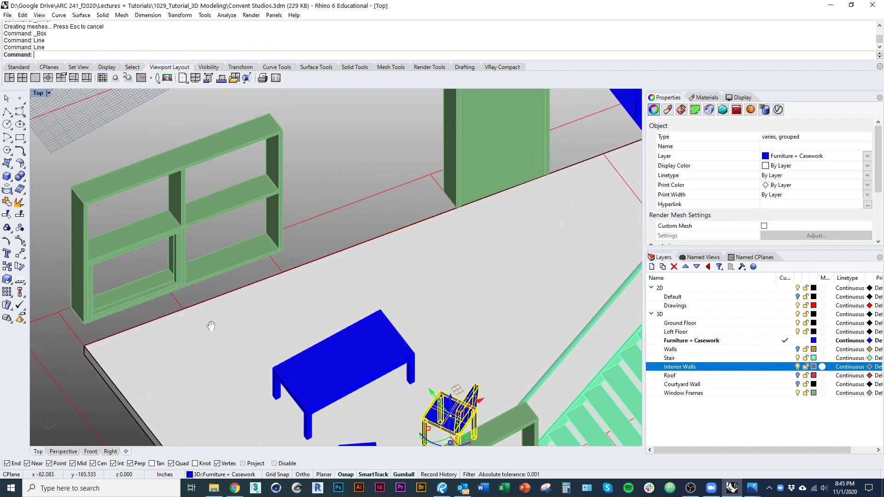
left_click(158, 316)
key("Escape")
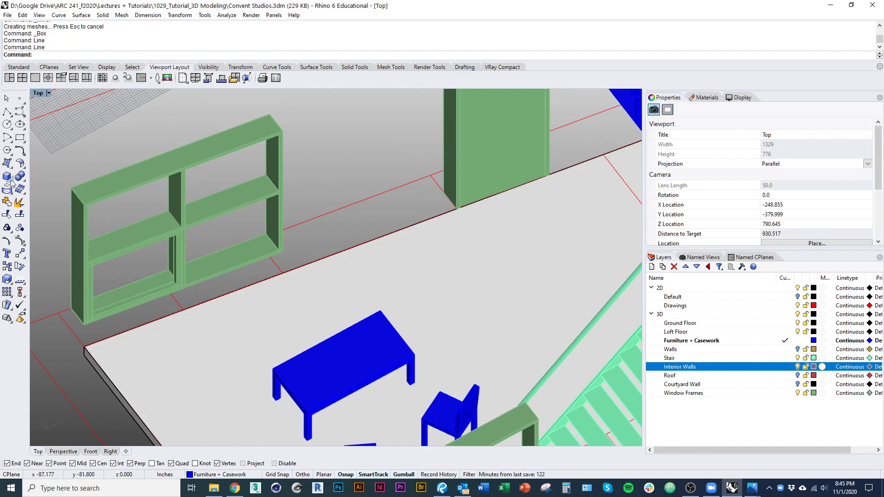
key("Return")
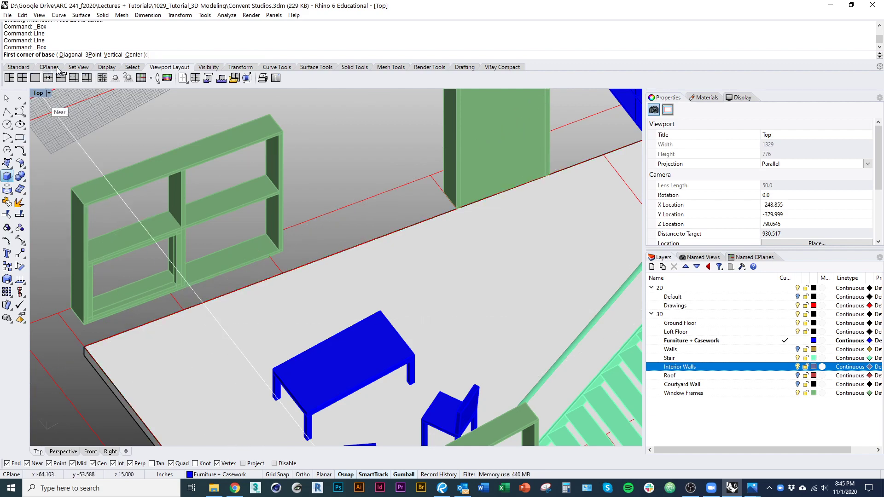
left_click(94, 55)
left_click(142, 324)
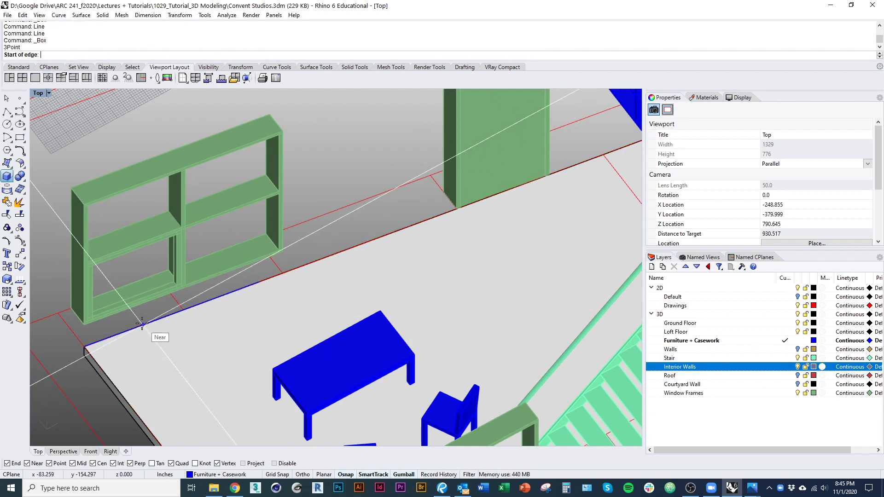
left_click(274, 277)
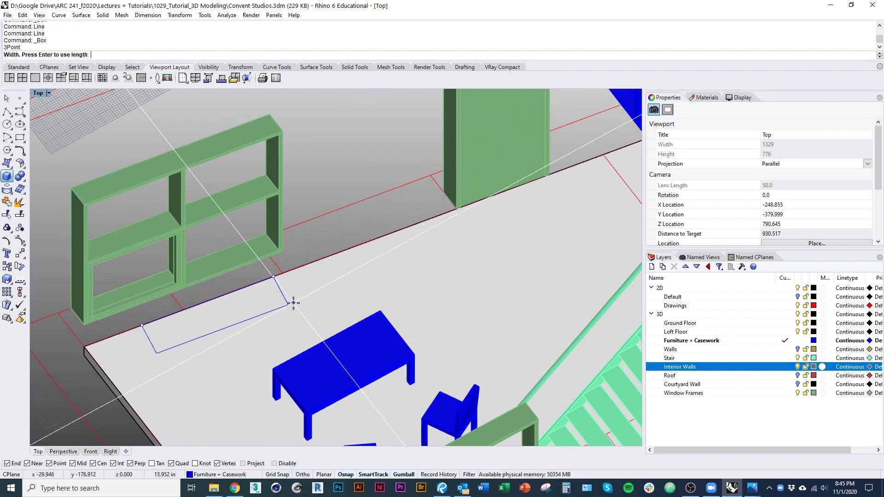
left_click(301, 327)
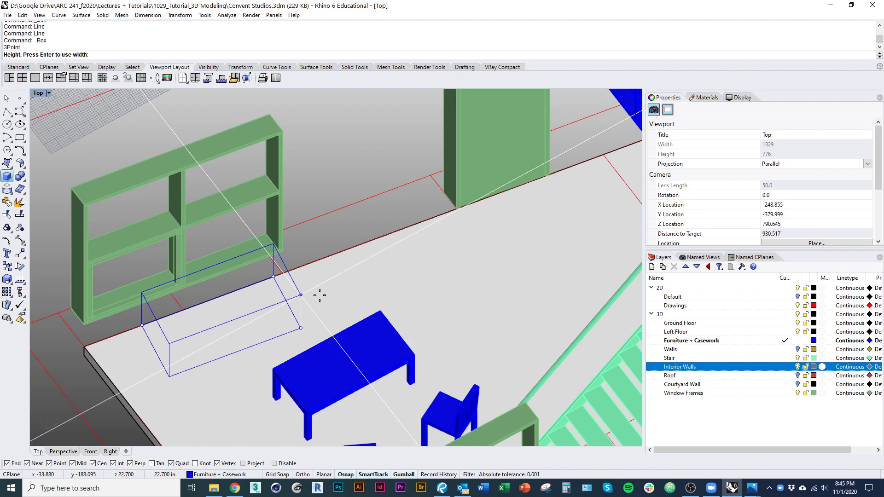
right_click_drag(320, 295, 264, 308)
left_click(360, 243)
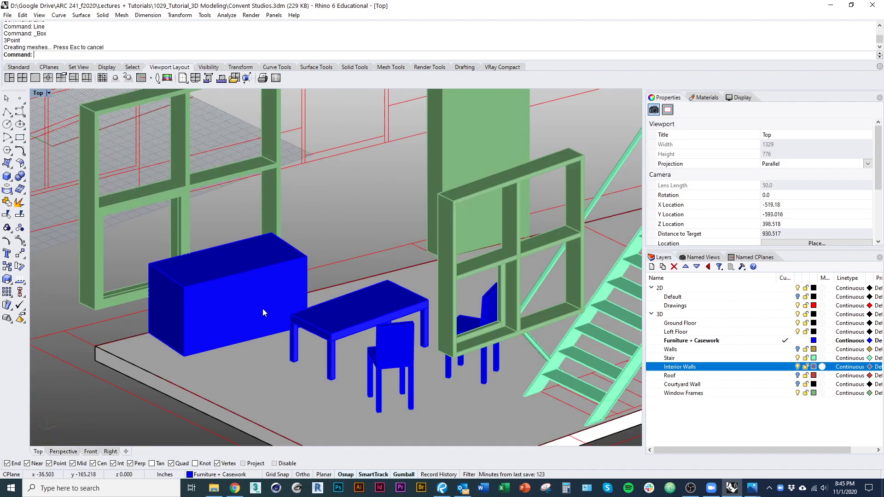
Step: Start a centred box on top of the cabinet, placing its centre and base edge end
right_click(263, 309)
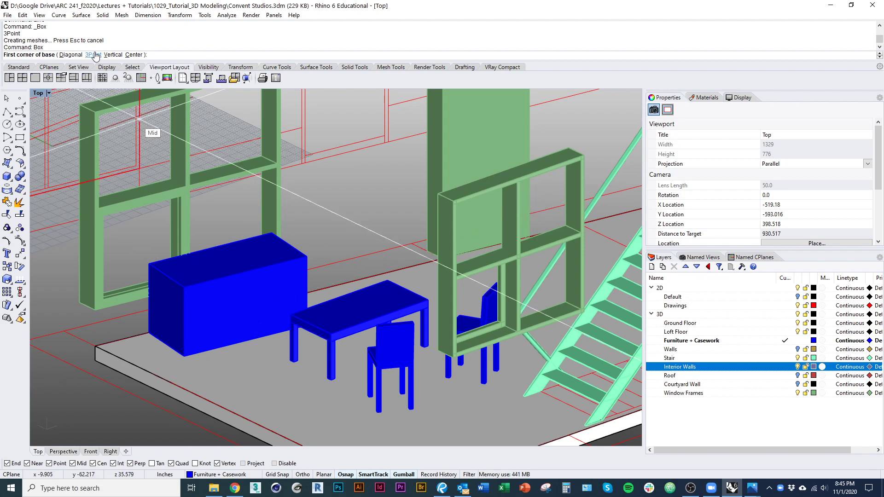
left_click(134, 55)
left_click(252, 272)
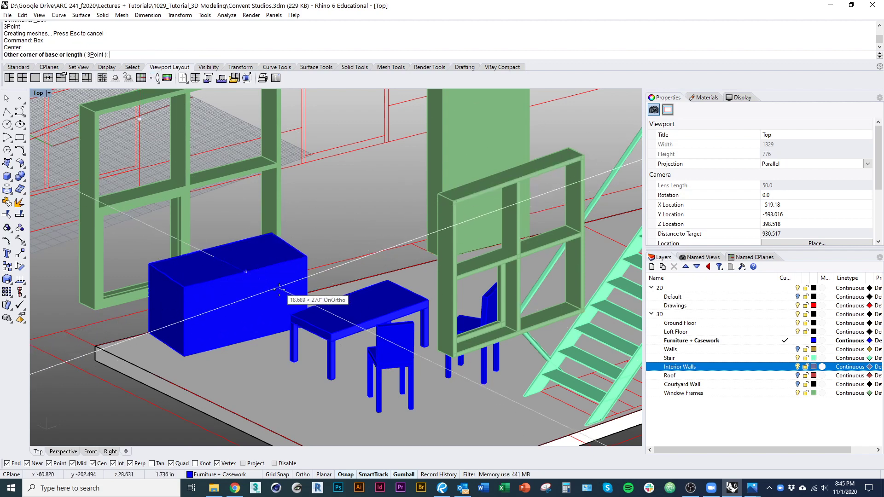
right_click_drag(282, 287, 274, 332)
key("Escape")
right_click(218, 282)
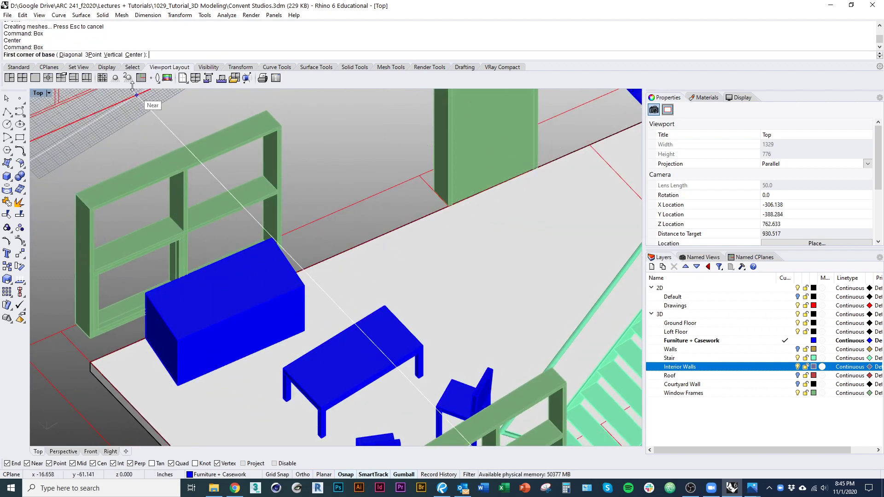
left_click(93, 55)
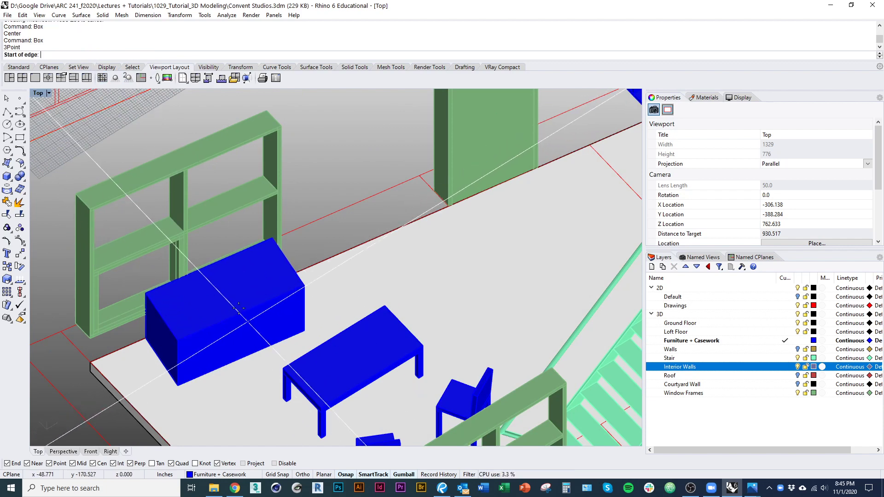
left_click(133, 55)
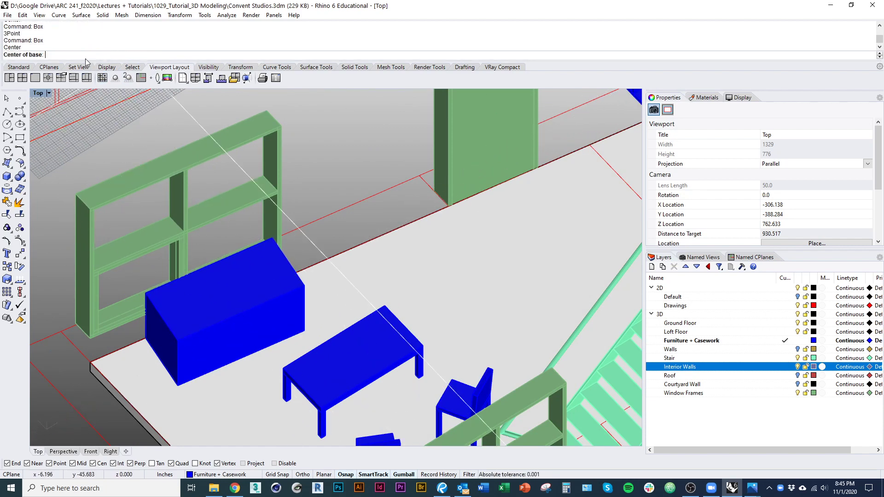
left_click(241, 313)
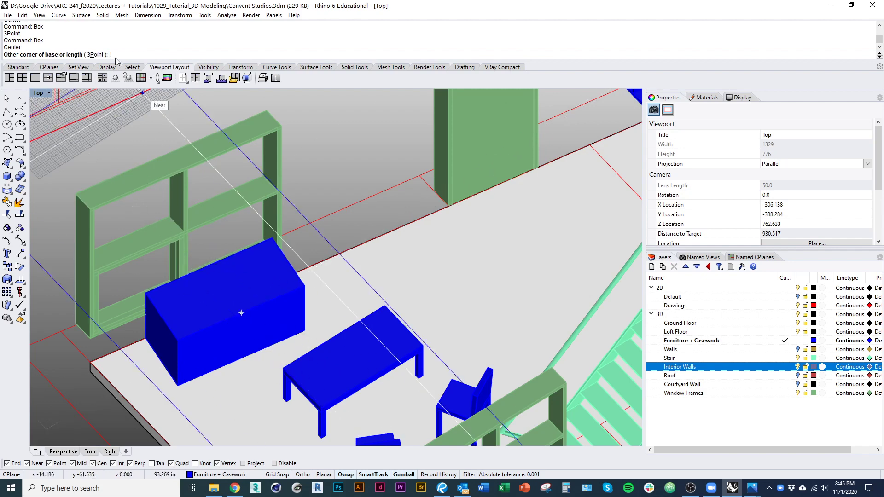
left_click(285, 295)
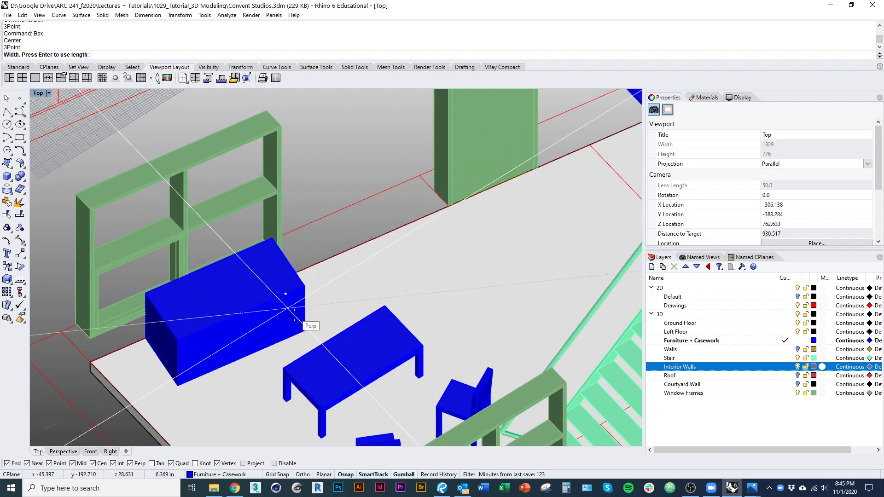
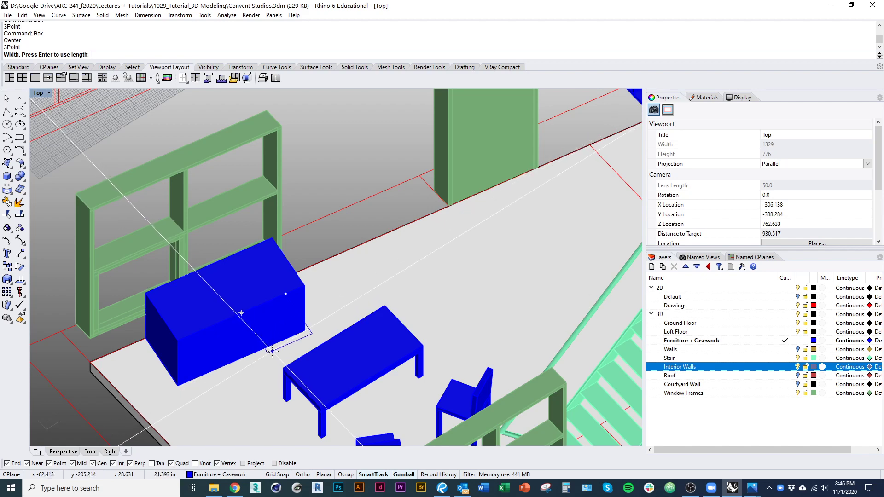
Step: Finish the small box on top of the cabinet by setting its width
left_click(232, 275)
right_click_drag(243, 327, 333, 283)
right_click_drag(293, 261, 280, 290)
scroll(279, 289, "up", 4)
Step: Select the new small box and start the Mirror command
left_click(278, 288)
left_click(254, 297)
type("mi")
key("Return")
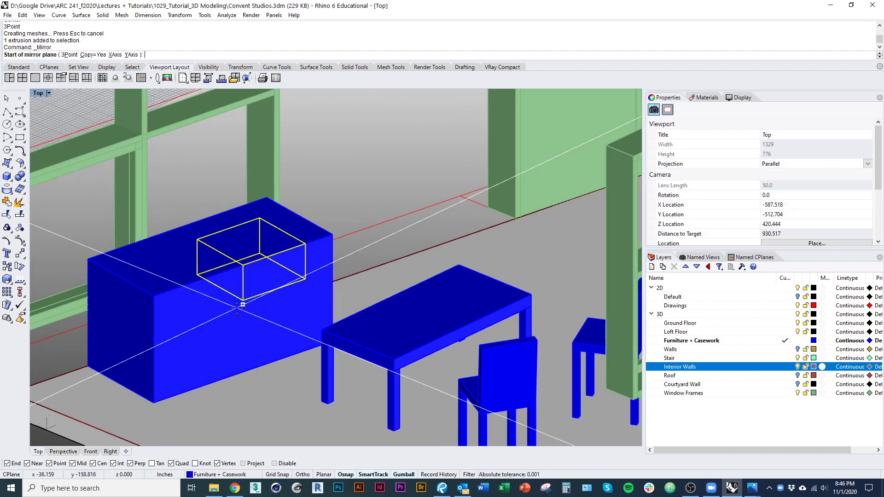
Step: Mirror the small box to make a second copy beside it
left_click(243, 301)
left_click(201, 273)
right_click(259, 263)
right_click_drag(278, 267, 235, 301)
key("Escape")
key("Escape")
Step: Select both small boxes together
left_click(143, 276)
left_click(179, 302)
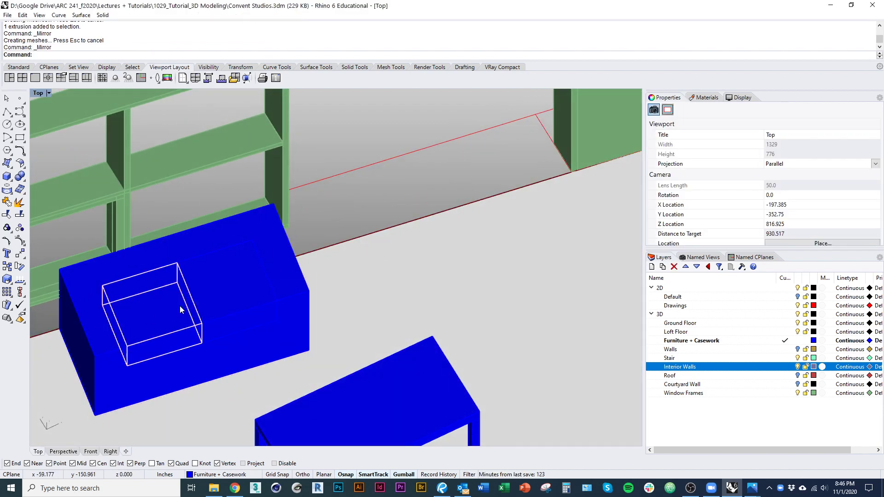
left_click(275, 263)
left_click(277, 293)
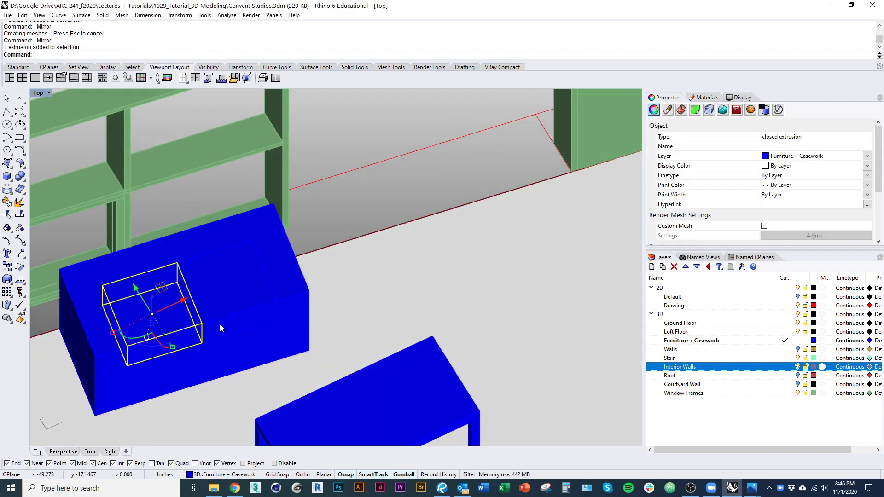
left_click(267, 281, "shift")
left_click(291, 312)
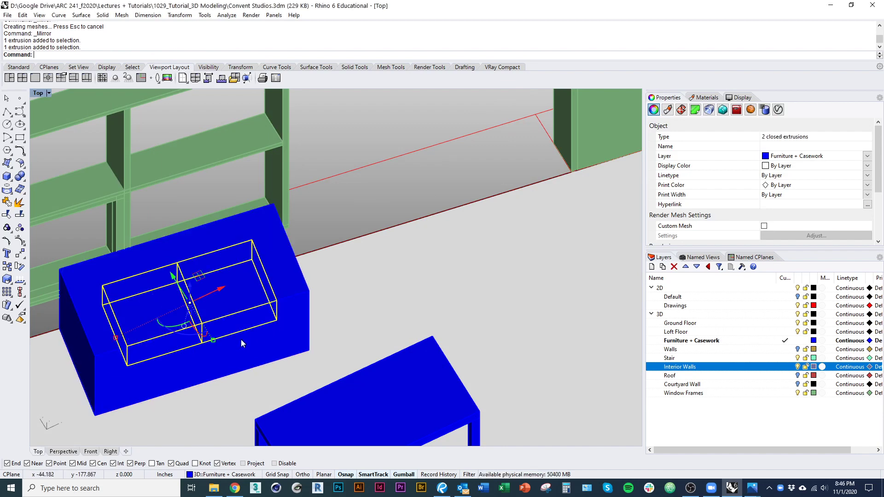
type("pl")
key("Return")
left_click(203, 324)
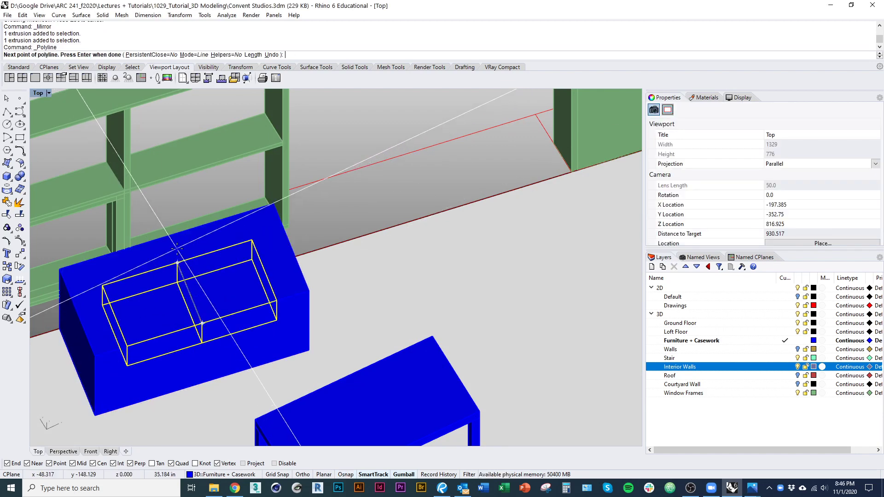
key("Escape")
Step: Scale1D both boxes to widen them and extend their depth
type("s1")
key("Return")
left_click(202, 324)
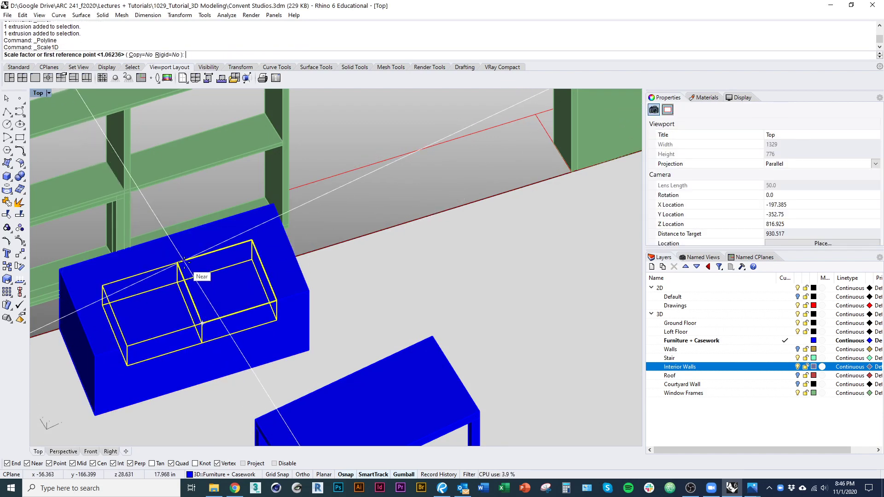
left_click(178, 262)
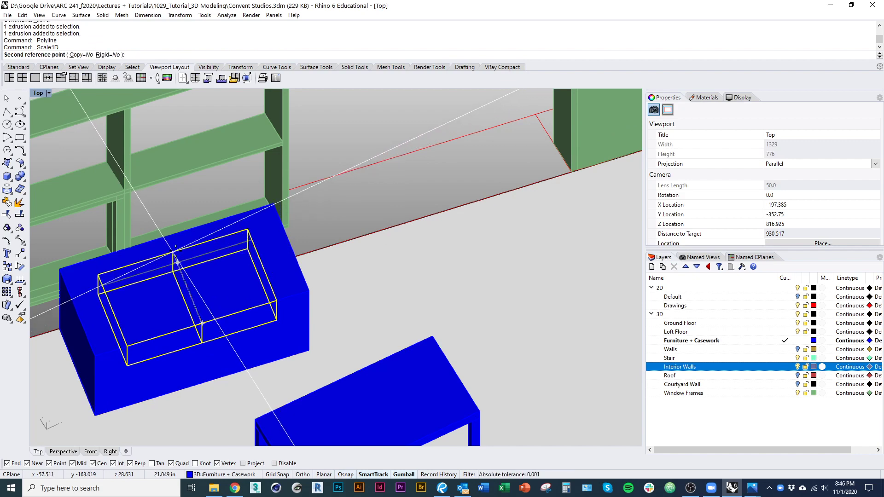
left_click(173, 252)
key("Return")
left_click(173, 251)
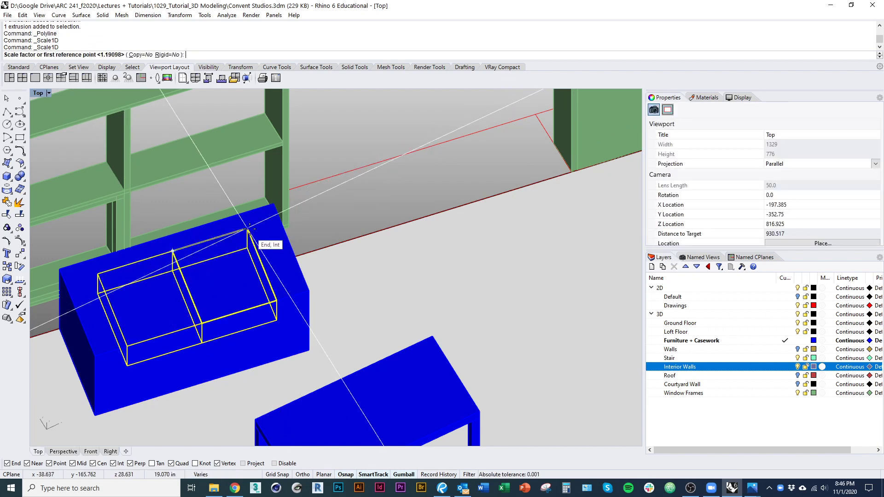
left_click(247, 229)
left_click(266, 225, "alt")
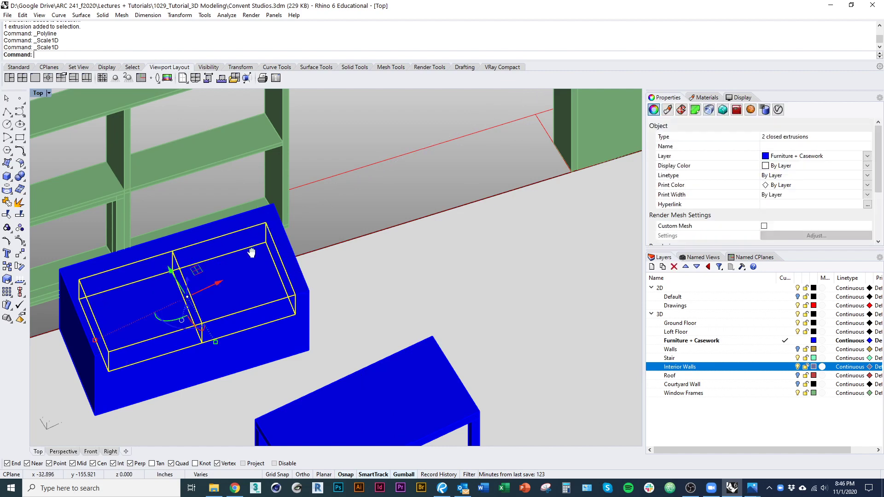
Step: Stretch both boxes downward with Scale1D to set the seat depth
right_click_drag(251, 253, 260, 229)
key("Return")
left_click(316, 236)
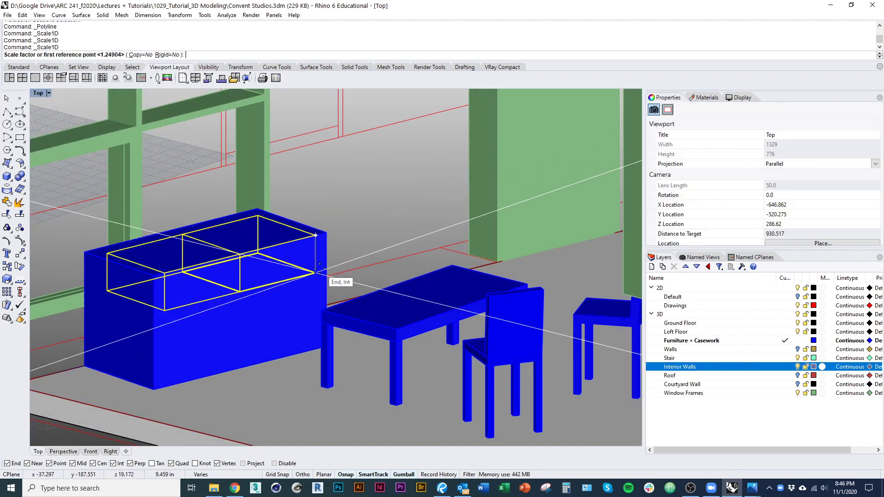
left_click(316, 272)
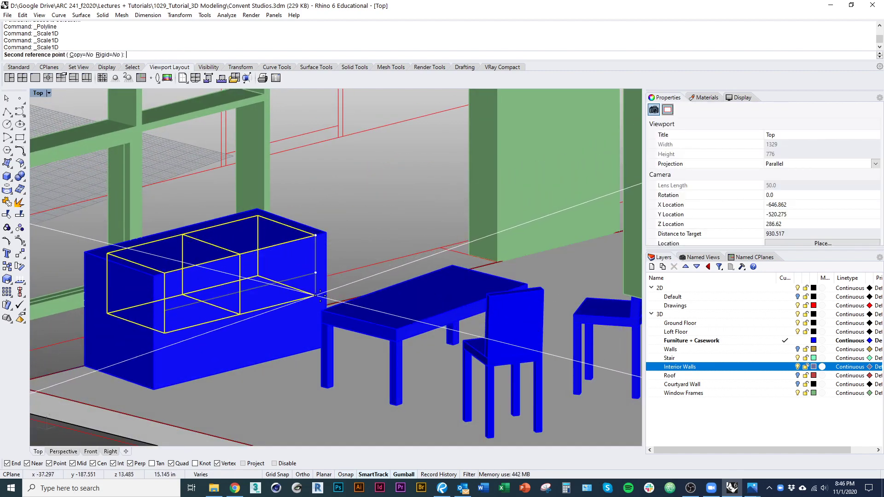
left_click(321, 296, "alt")
right_click_drag(280, 324, 268, 344)
Step: BooleanDifference the two boxes from the blue cabinet block to carve the sofa
left_click(258, 364)
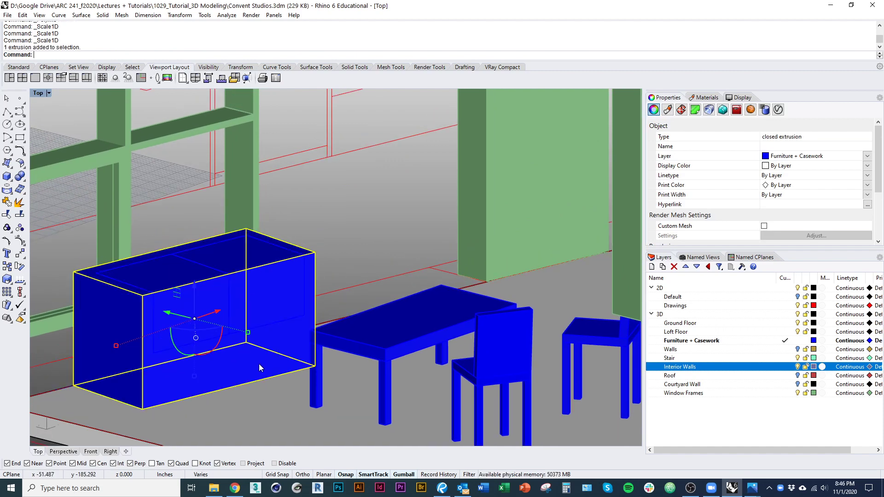
key("Return")
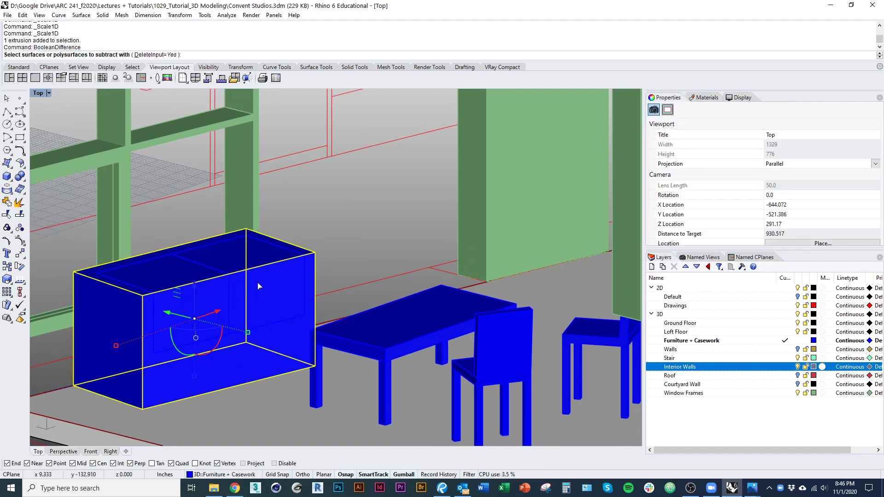
key("Return")
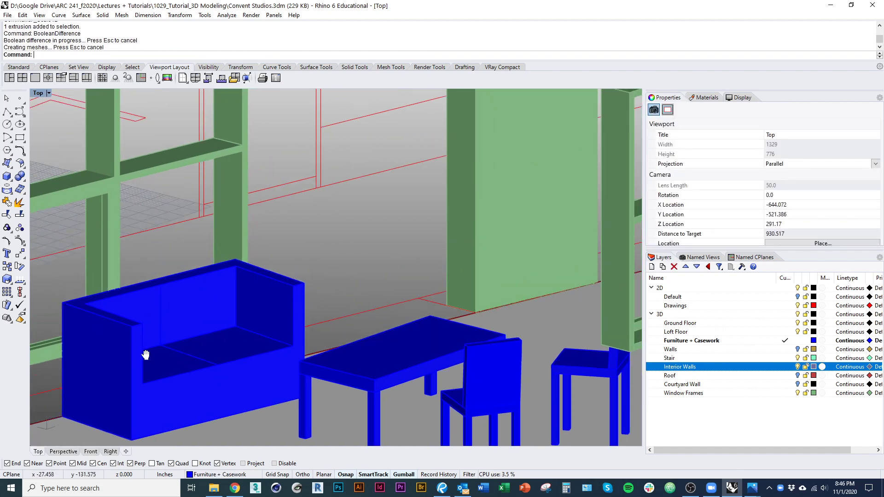
Step: Lower the top face of one sofa arm with the gumball
scroll(57, 272, "up", 5)
left_click(57, 270, "ctrl+shift")
scroll(205, 261, "down", 3)
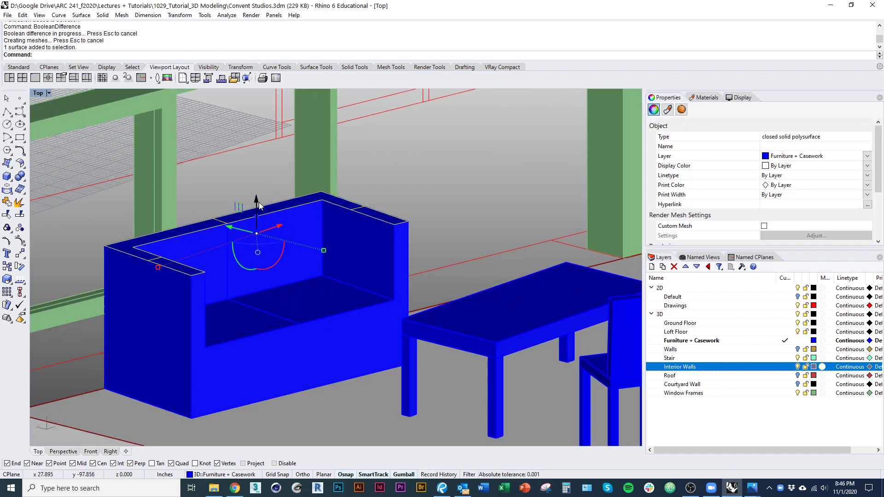
left_click_drag(259, 206, 242, 227)
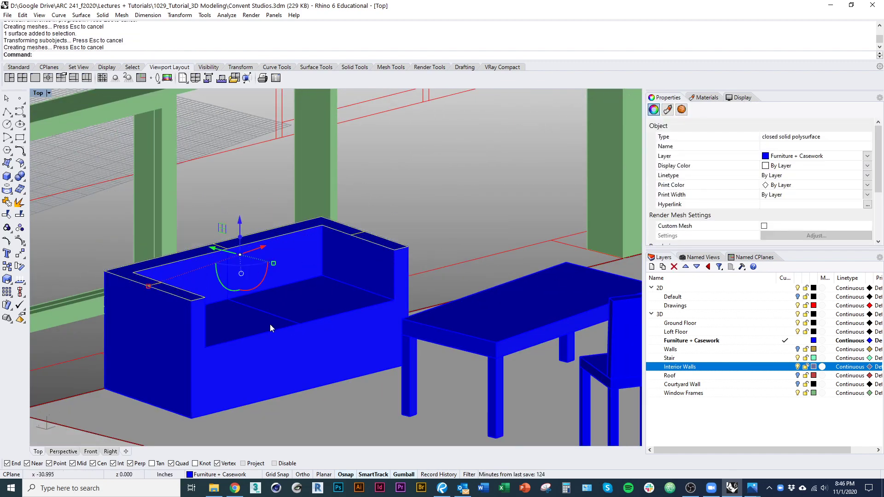
Step: Lower the sofa seat's top face slightly
left_click(245, 326, "shift")
left_click(315, 301, "shift")
left_click(437, 215)
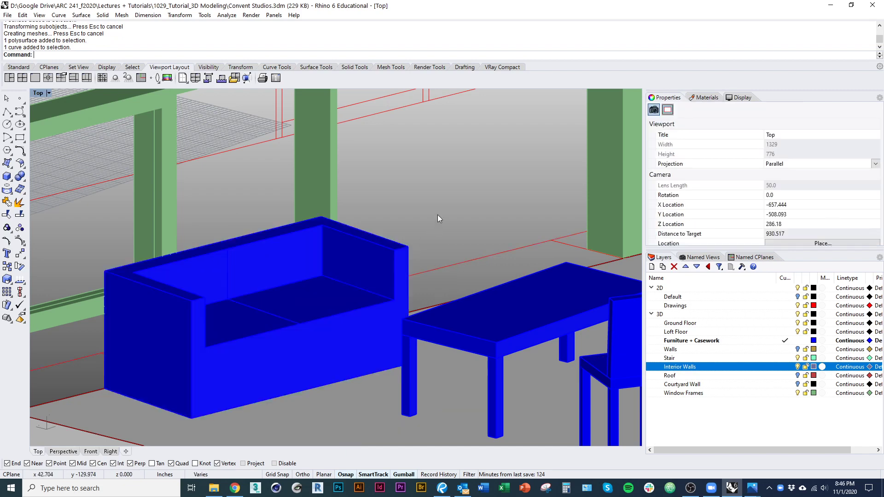
left_click(292, 302, "ctrl+shift")
left_click_drag(264, 280, 265, 286)
Step: Lower the top face of the other sofa arm to match
left_click(446, 223)
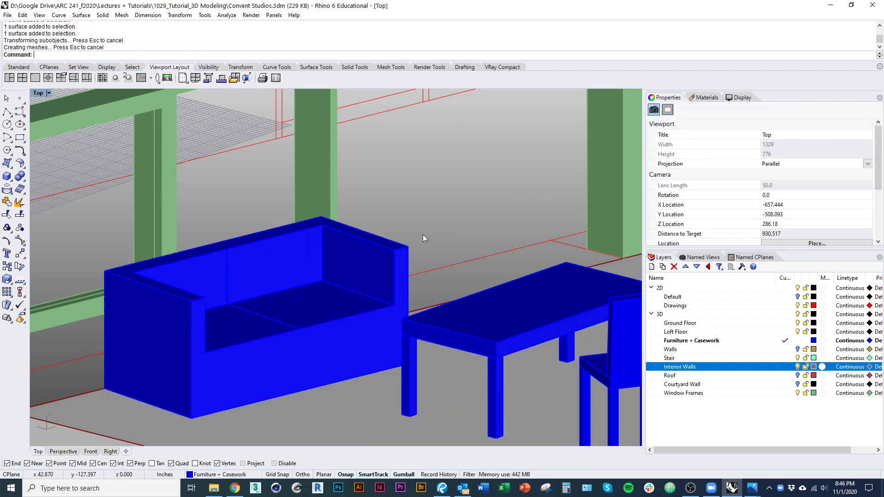
left_click(387, 247, "ctrl+shift")
scroll(419, 201, "up", 8)
left_click(433, 167)
left_click(325, 298, "ctrl+shift")
scroll(240, 279, "down", 2)
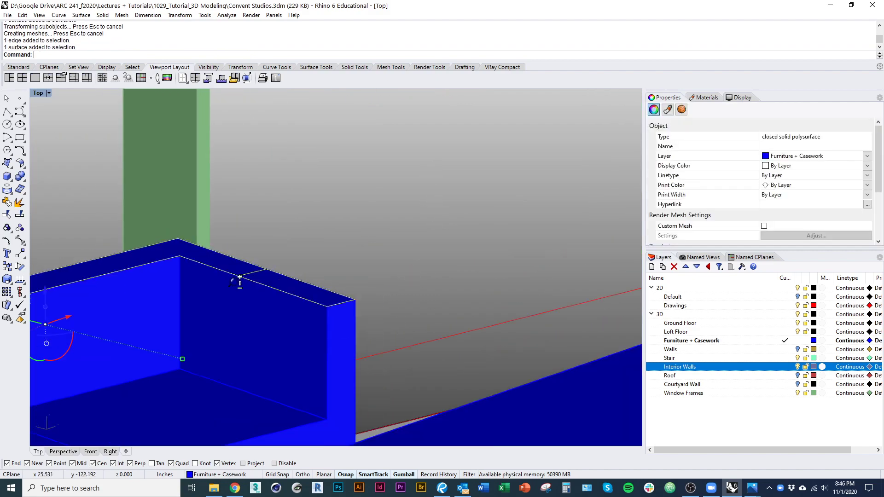
scroll(240, 278, "down", 5)
left_click_drag(155, 266, 155, 272)
left_click(320, 225)
scroll(319, 225, "down", 9)
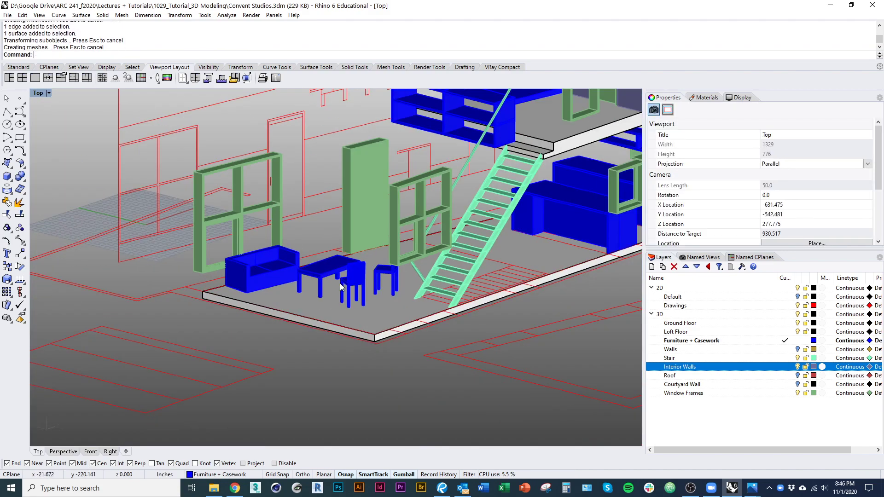
Step: Undo an accidental drag of the dining table
right_click_drag(321, 227, 336, 253)
right_click_drag(210, 326, 232, 318)
scroll(253, 296, "up", 2)
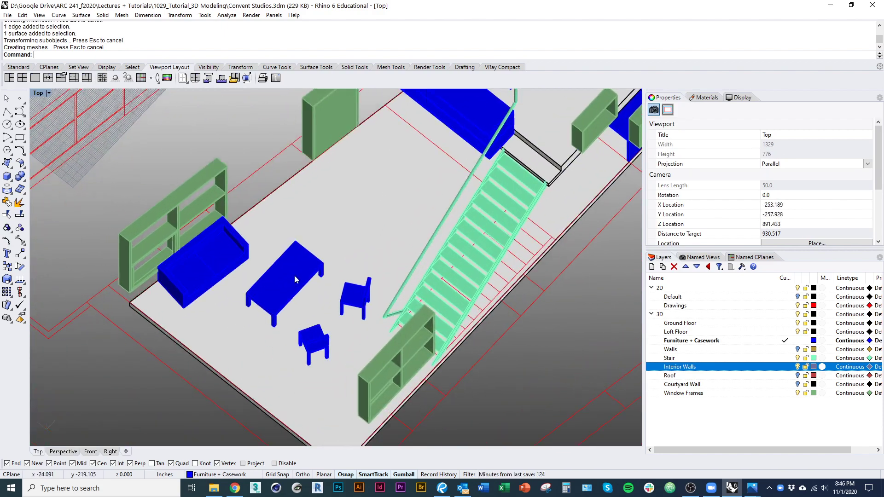
left_click_drag(294, 277, 304, 309)
key("ctrl+z")
Step: Slide the table and chairs down-left away from the sofa
left_click(275, 182)
right_click_drag(300, 263, 286, 341)
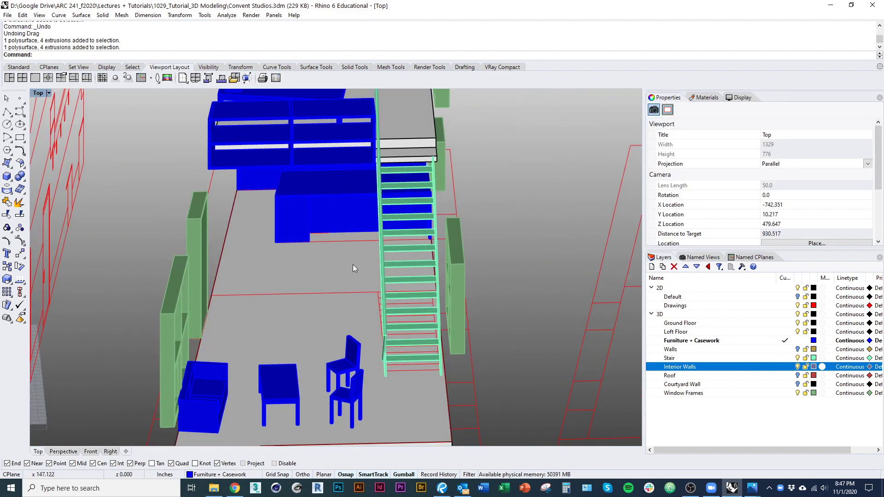
right_click_drag(353, 266, 417, 242)
right_click_drag(354, 265, 104, 322)
scroll(200, 363, "up", 6)
Step: Delete the blue L-shaped casework countertop and select another casework piece
left_click(210, 329)
type("d")
key("space")
left_click(206, 364)
type("d")
key("space")
right_click_drag(205, 365, 316, 393)
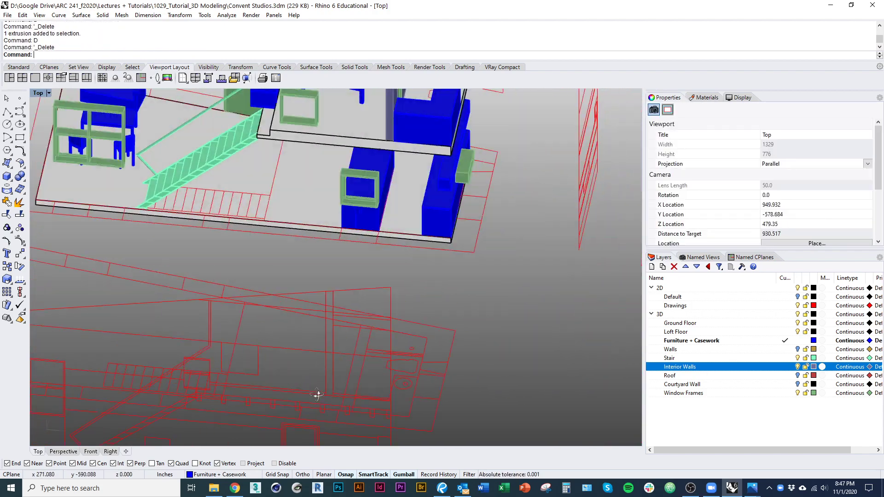
scroll(316, 393, "down", 5)
right_click_drag(340, 355, 323, 338)
scroll(324, 340, "up", 4)
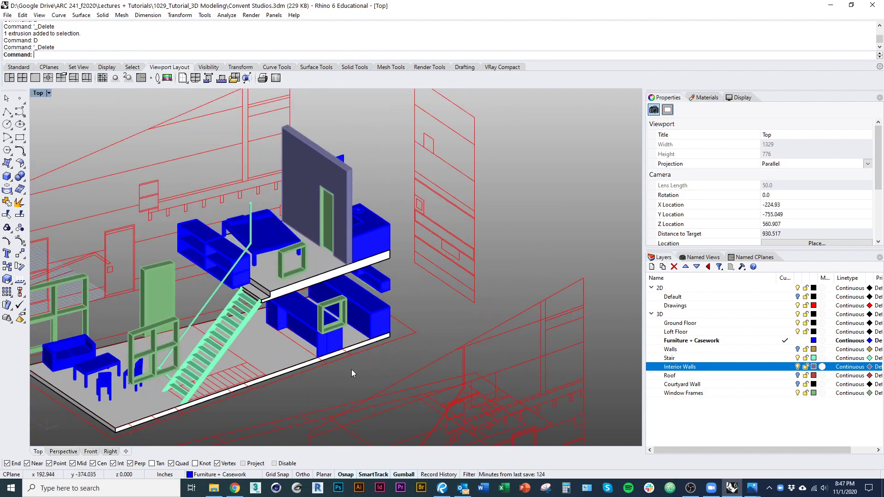
right_click_drag(277, 414, 302, 387, "shift")
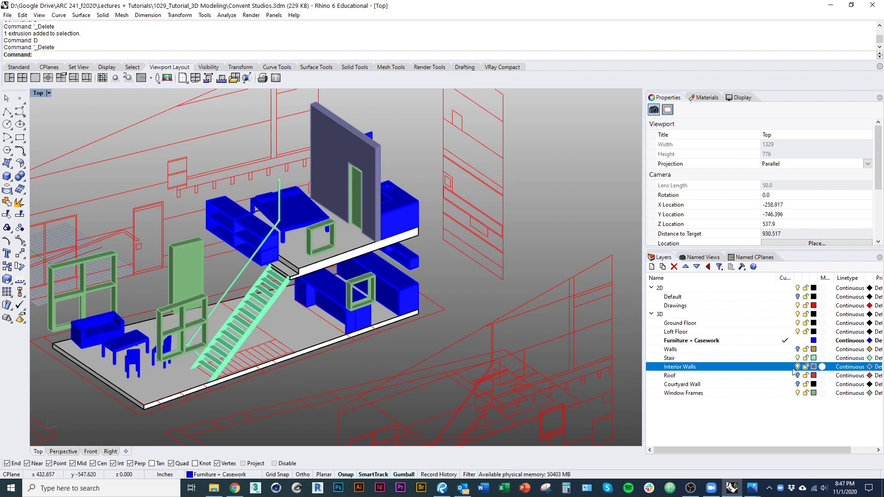
Step: Turn the Walls, Roof and Courtyard Wall layers back on
left_click(798, 349)
left_click(798, 376)
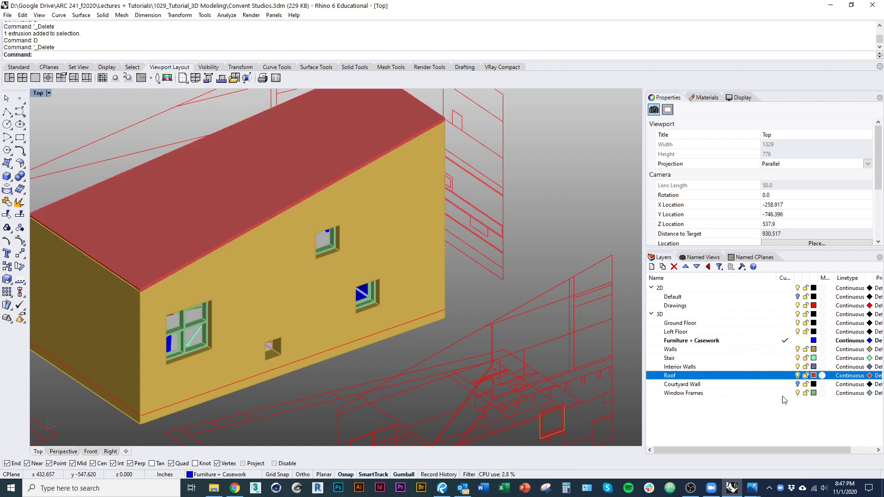
left_click(798, 384)
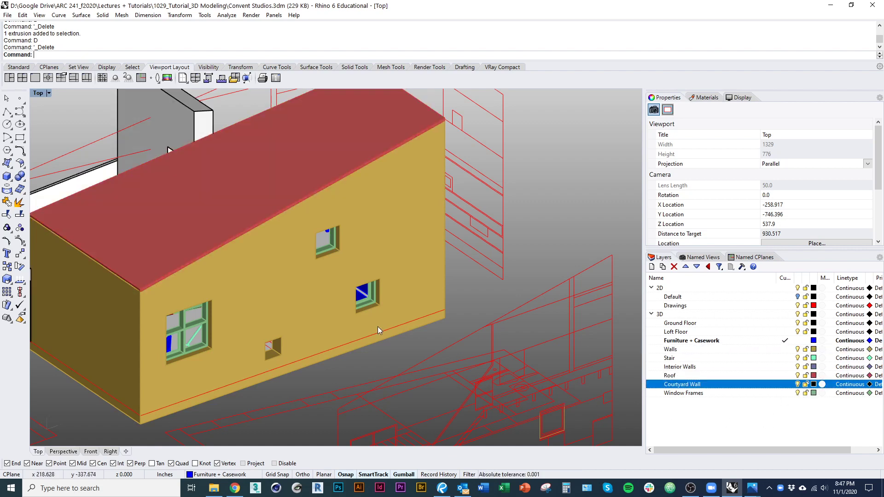
Step: View the building from above in Wireframe display
right_click_drag(369, 311, 625, 339)
scroll(447, 274, "down", 5)
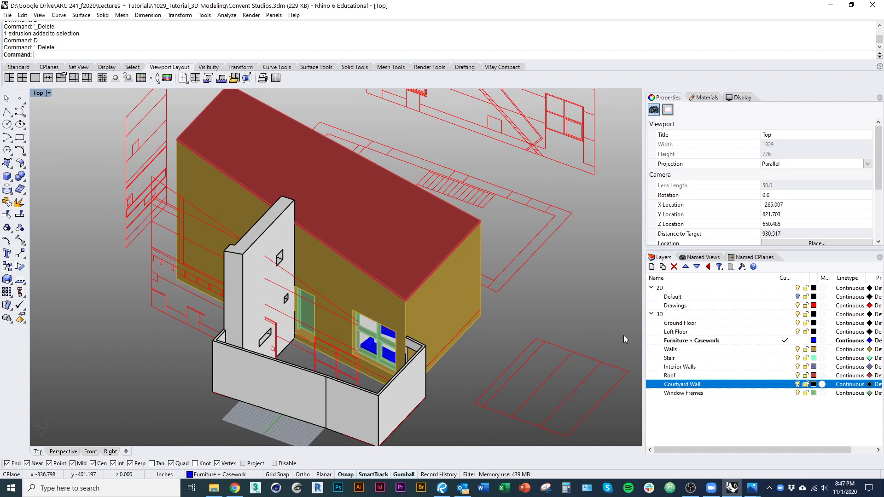
right_click_drag(558, 266, 537, 271)
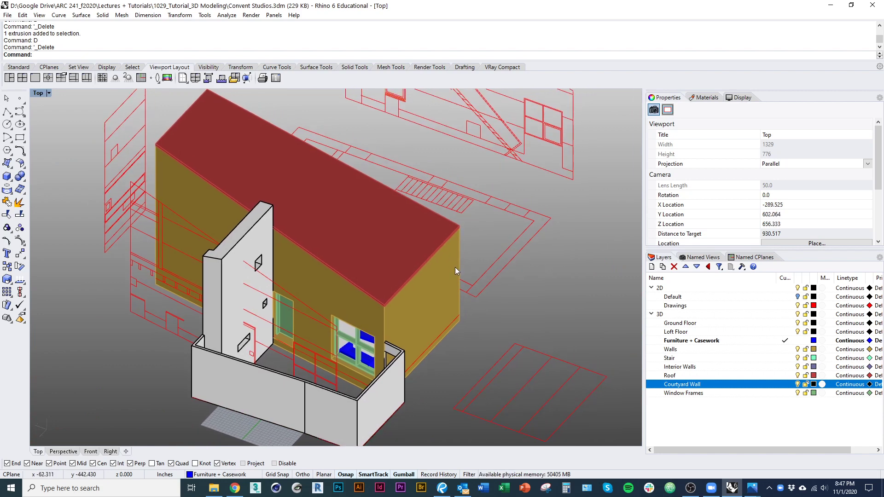
key("ctrl+alt+w")
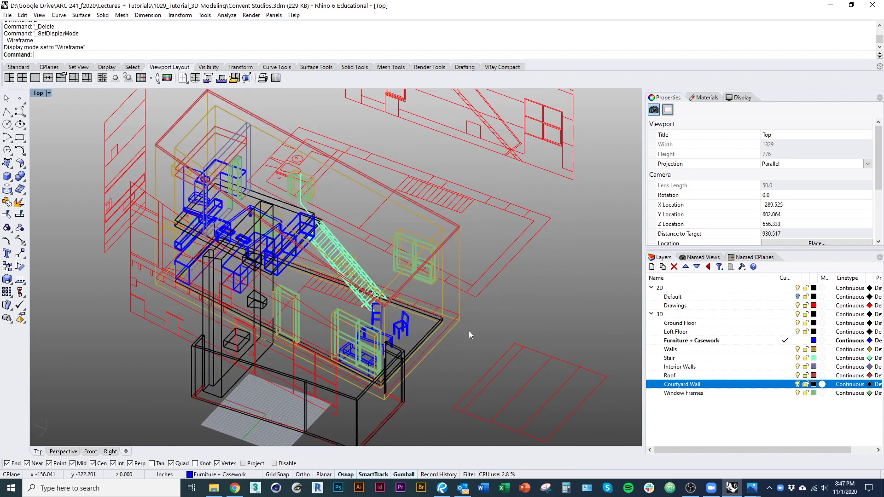